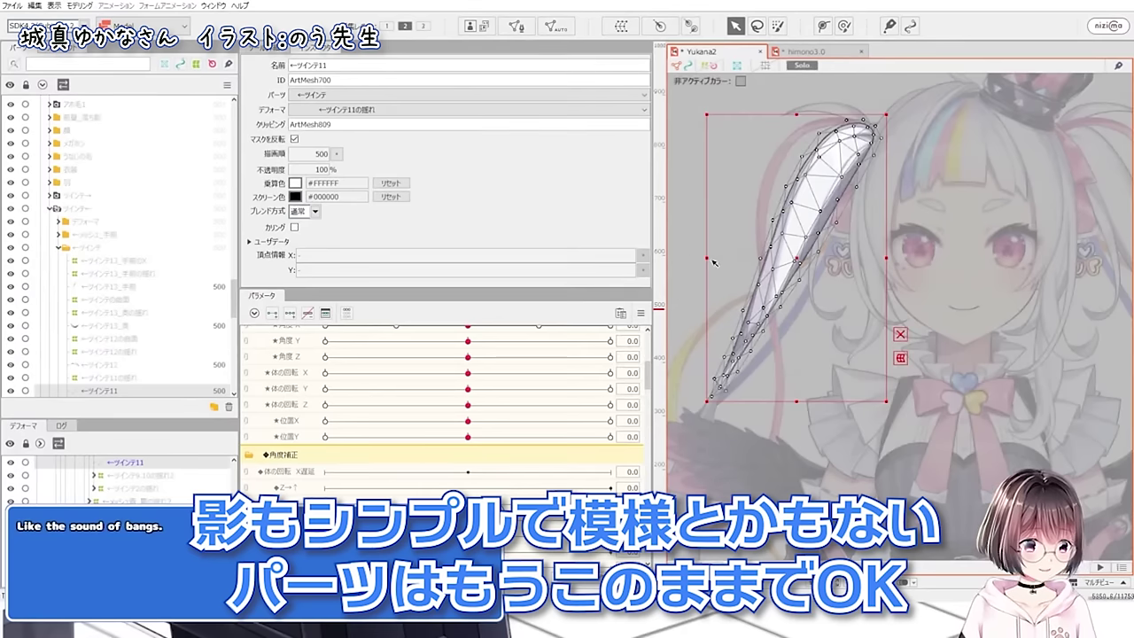
- Deselect the isolated twintail strand, turn off Solo display, and examine how the twintail hair overlaps front and back across the whole character
left_click(687, 249)
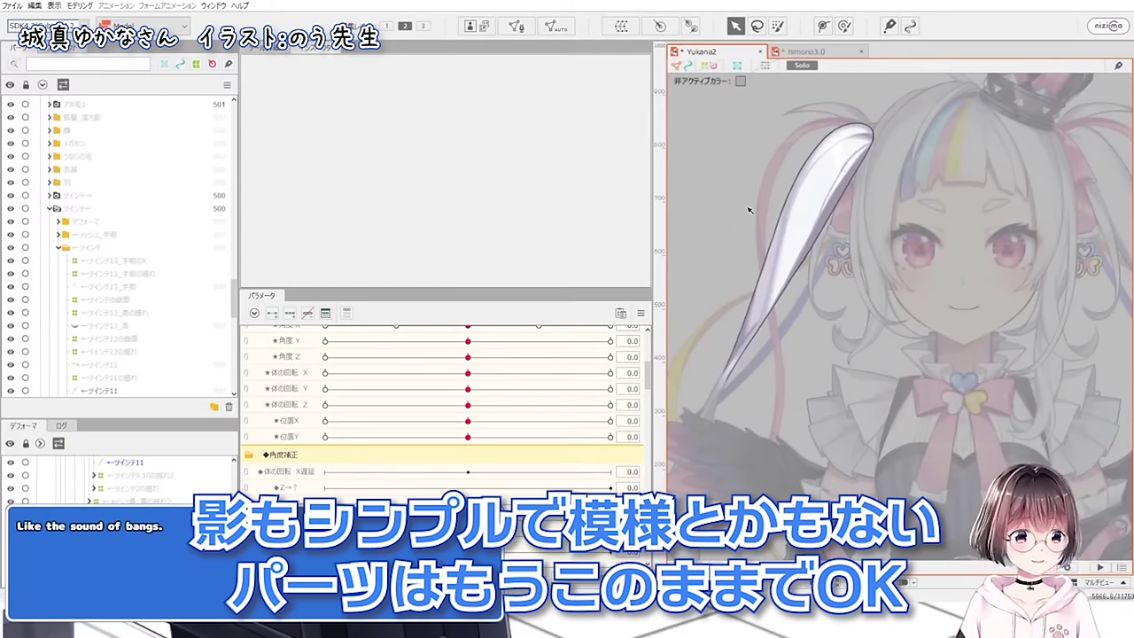
key("s")
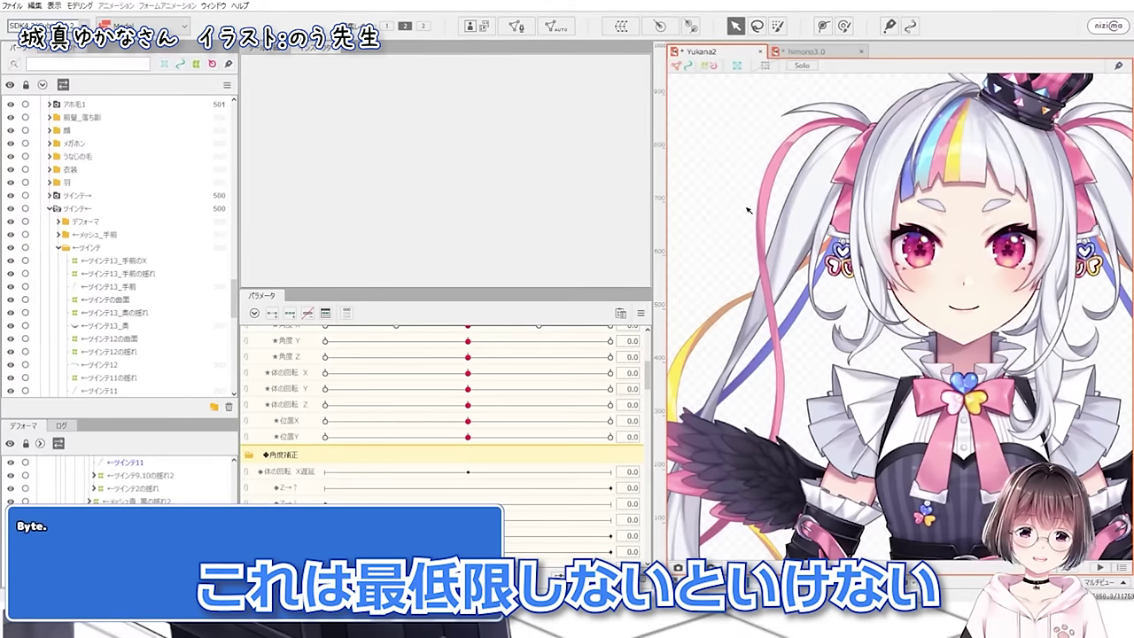
scroll(749, 210, "down", 3)
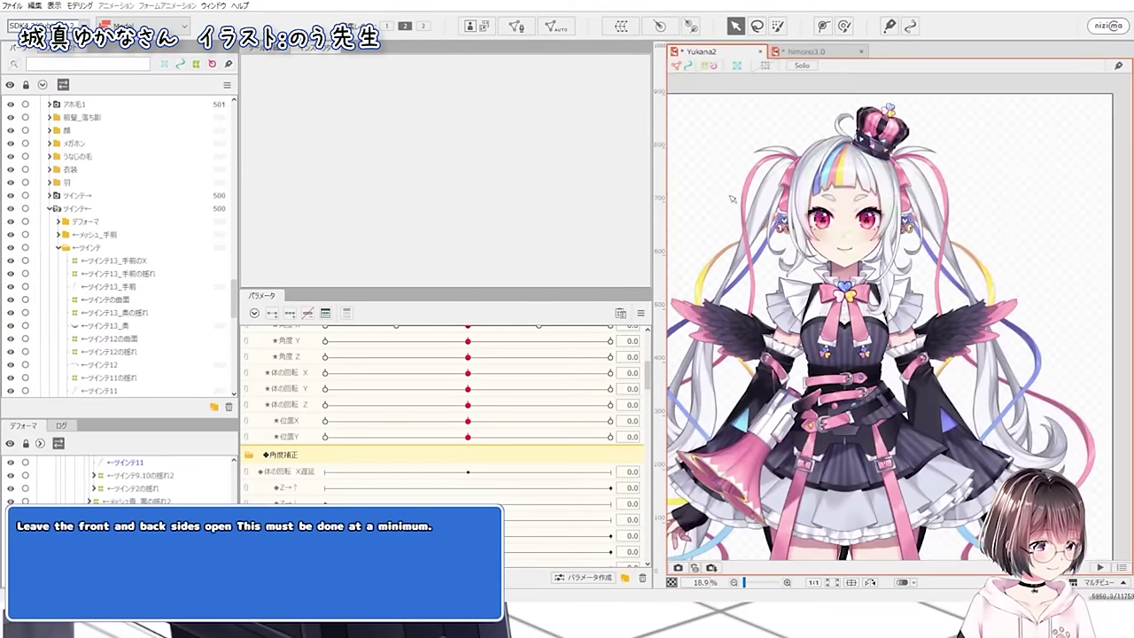
scroll(998, 223, "up", 3)
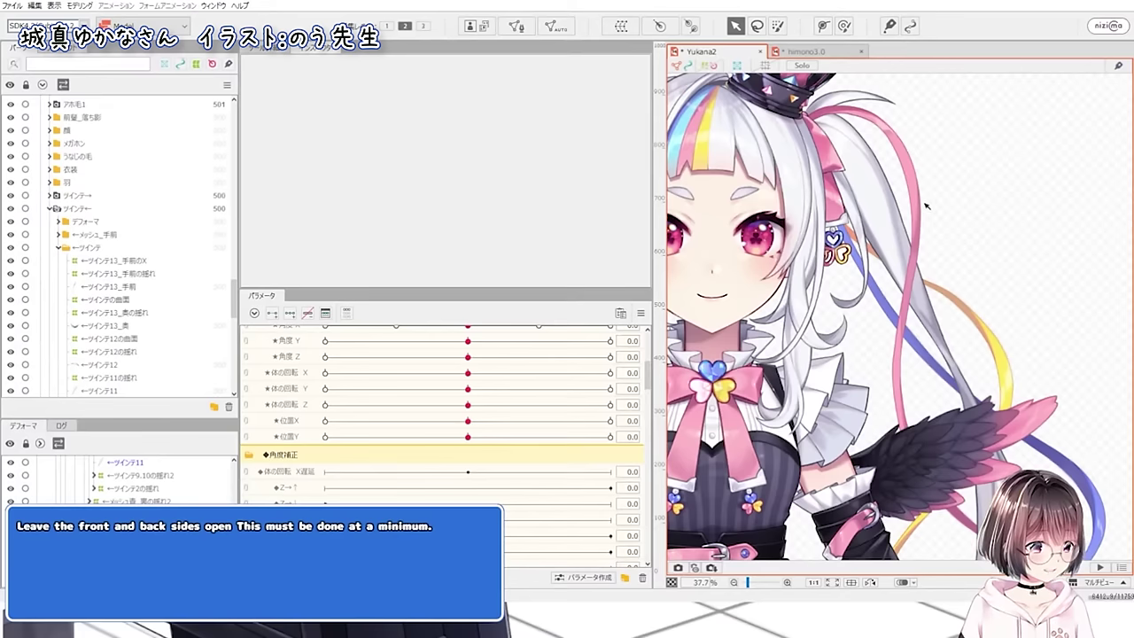
scroll(914, 207, "down", 3)
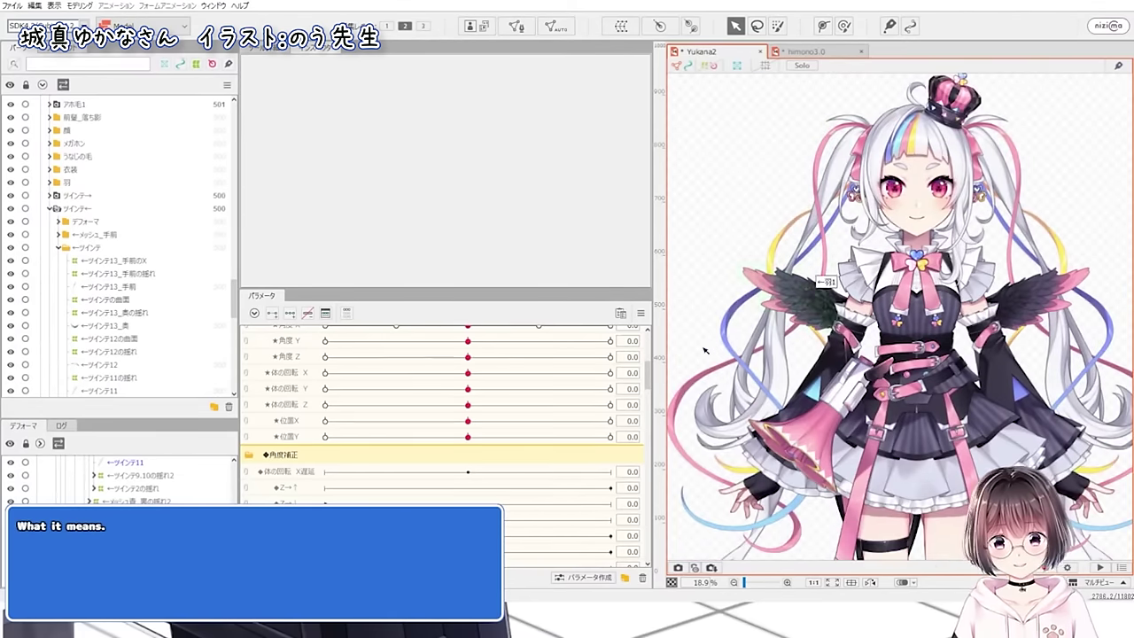
scroll(760, 351, "down", 3)
scroll(774, 559, "up", 3)
scroll(756, 360, "down", 2)
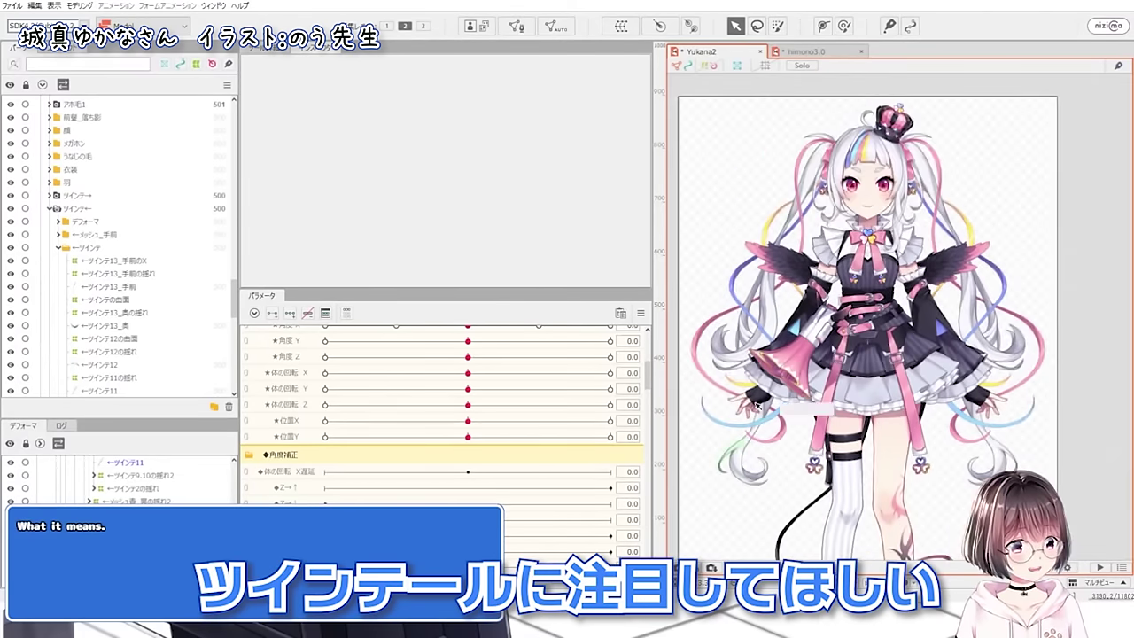
scroll(811, 161, "up", 2)
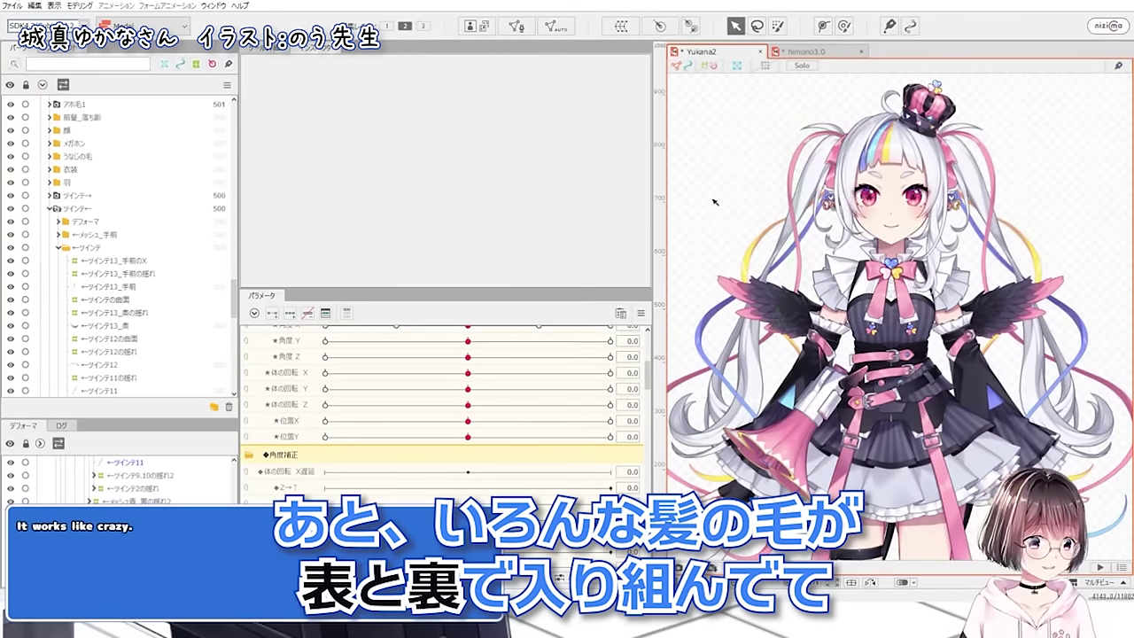
scroll(684, 413, "down", 2)
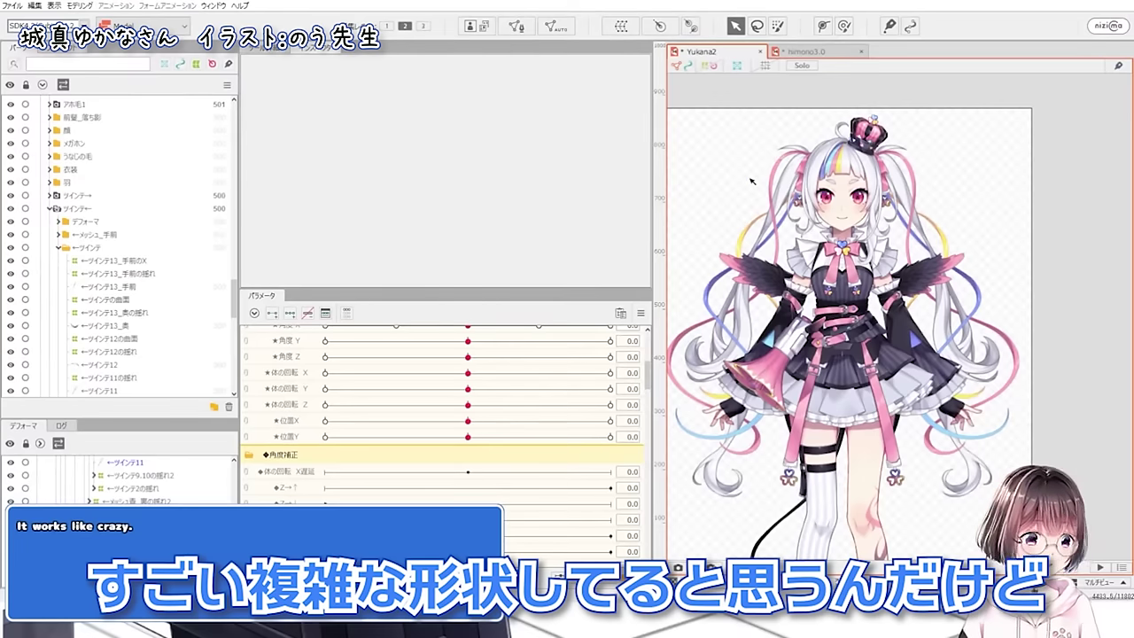
scroll(785, 156, "up", 2)
- Select the front root part of the pink hair streak (←メッシュピンク_根本) and inspect it in Solo display
left_click(781, 174)
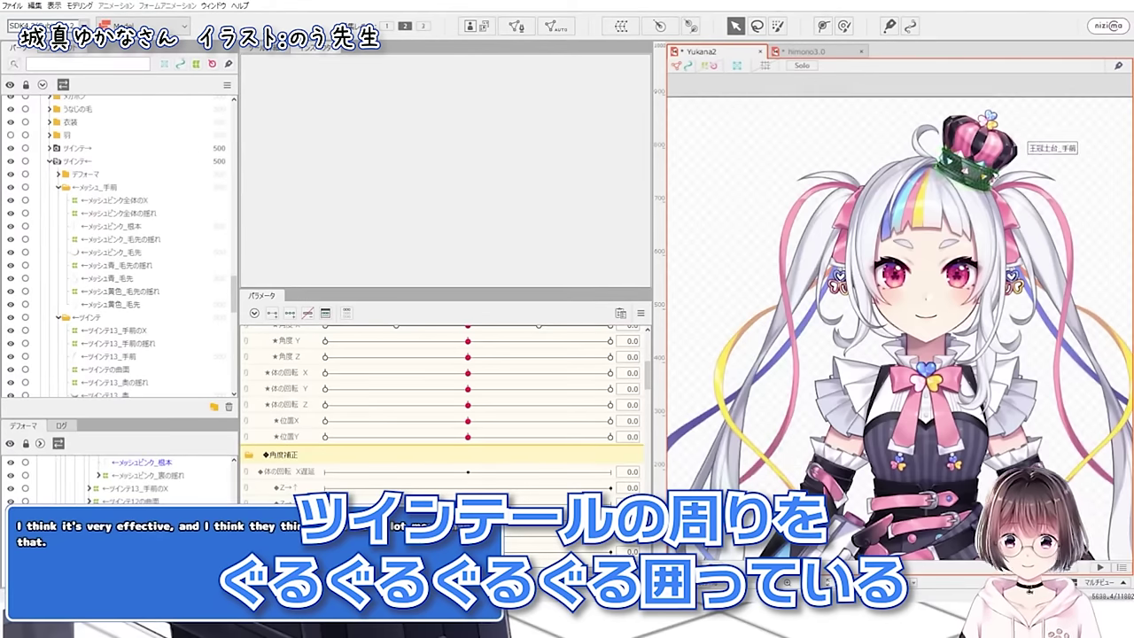
scroll(730, 433, "down", 2)
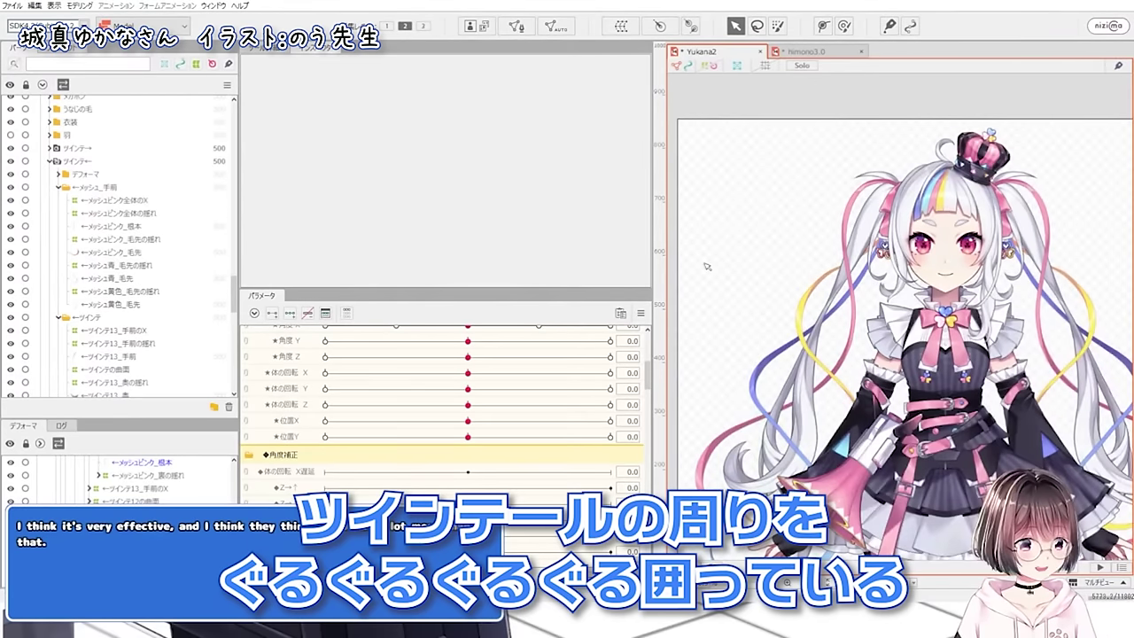
scroll(730, 433, "down", 1)
scroll(820, 218, "up", 2)
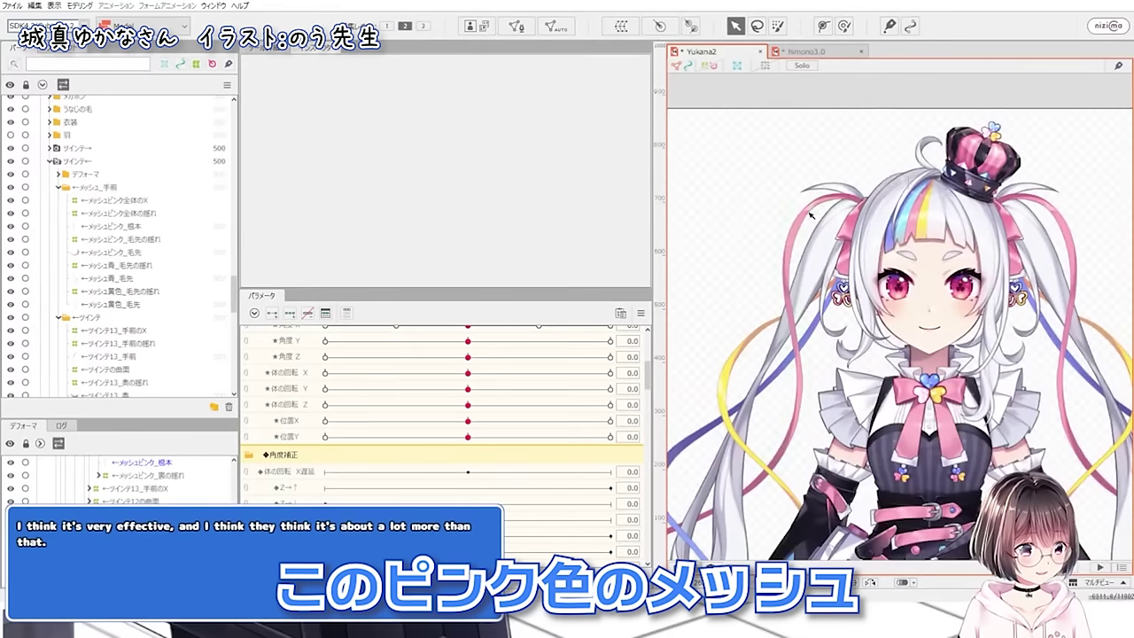
left_click(807, 215)
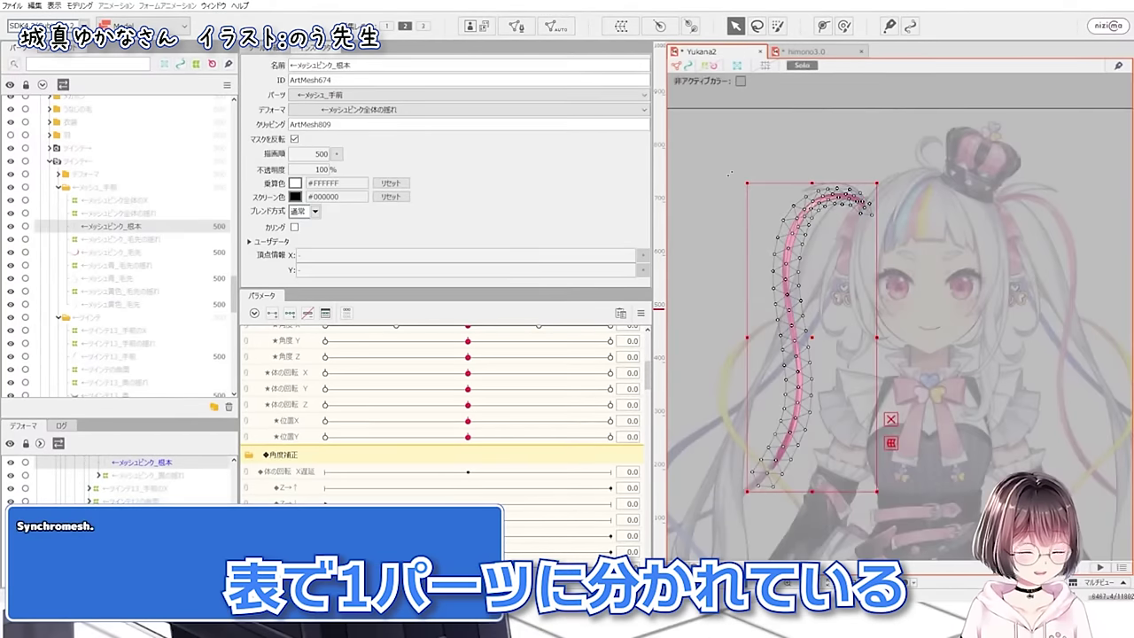
- Inspect the separate back-side part of the pink streak, ←メッシュピンク_裏, in Solo display
left_click(718, 147)
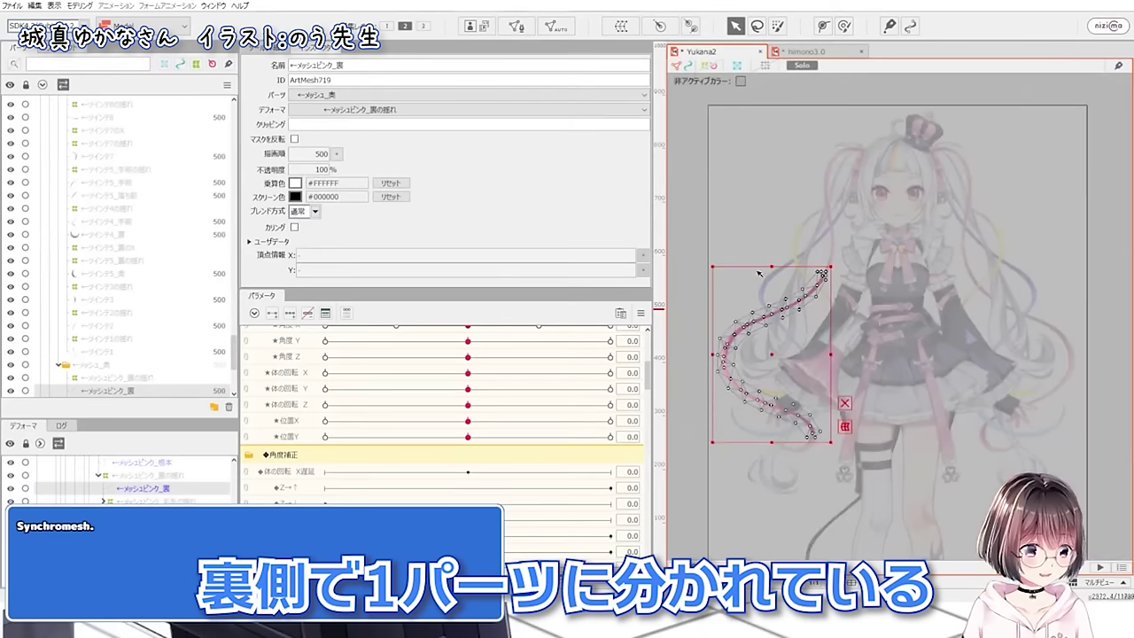
scroll(765, 493, "up", 1)
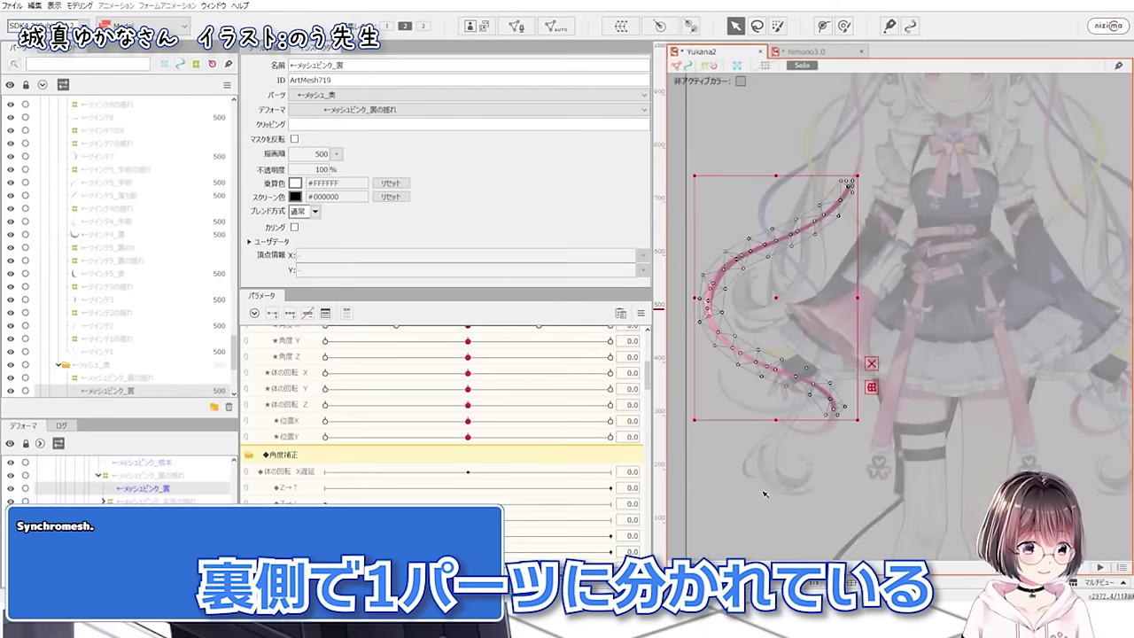
scroll(765, 493, "up", 2)
left_click(802, 413)
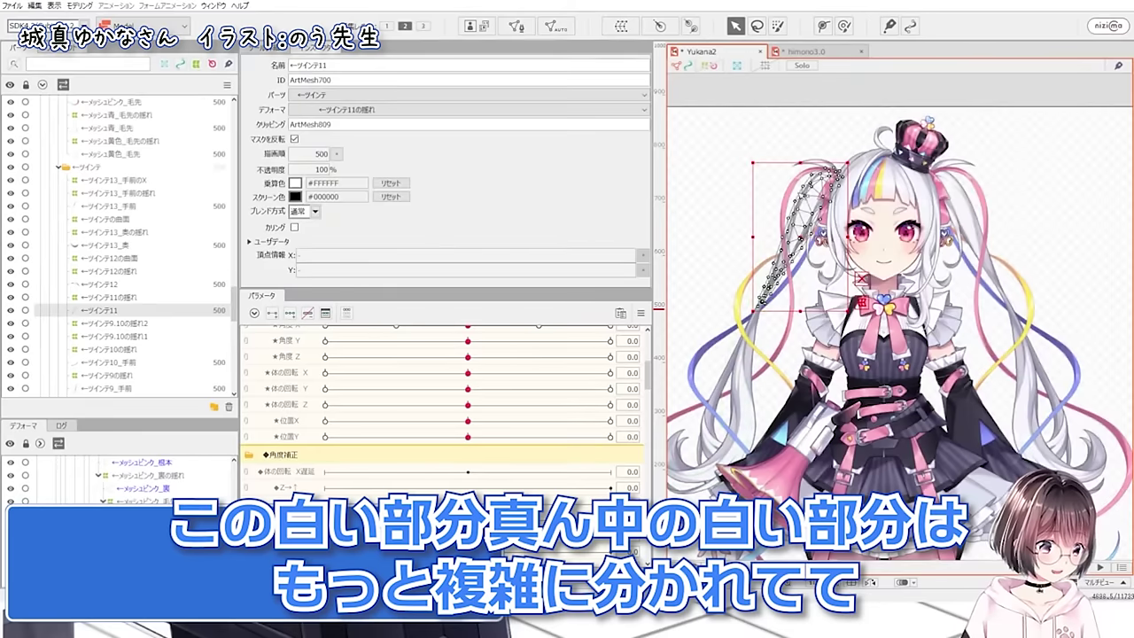
- Inspect the white twintail strand ←ツインテ11 in Solo display, then return to the full model view
scroll(802, 403, "up", 1)
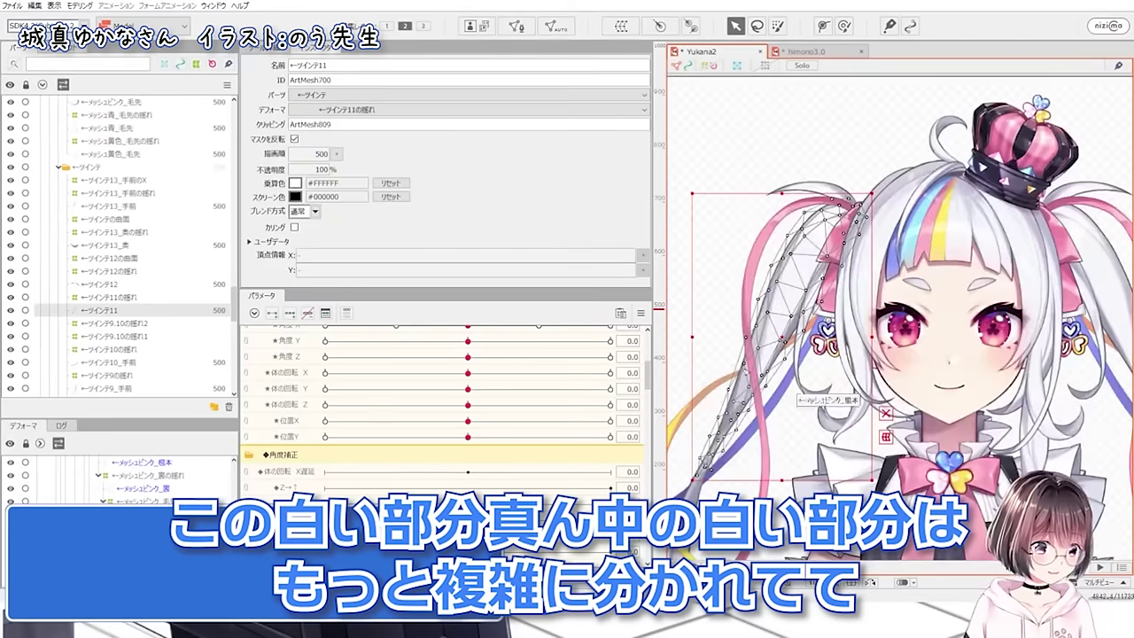
left_click(742, 140)
scroll(742, 140, "down", 2)
scroll(732, 406, "up", 2)
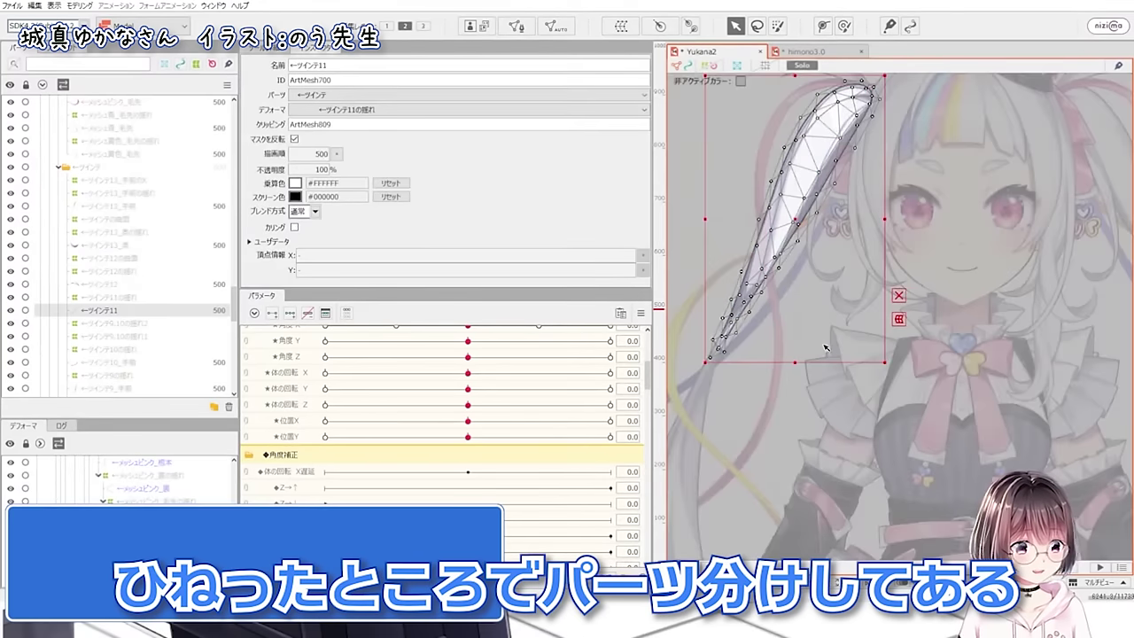
key("shift+s")
- Select the curled back-side twintail part ←ツインテ9_裏1 and check it by toggling Solo display
left_click_drag(783, 450, 847, 395)
left_click(734, 439)
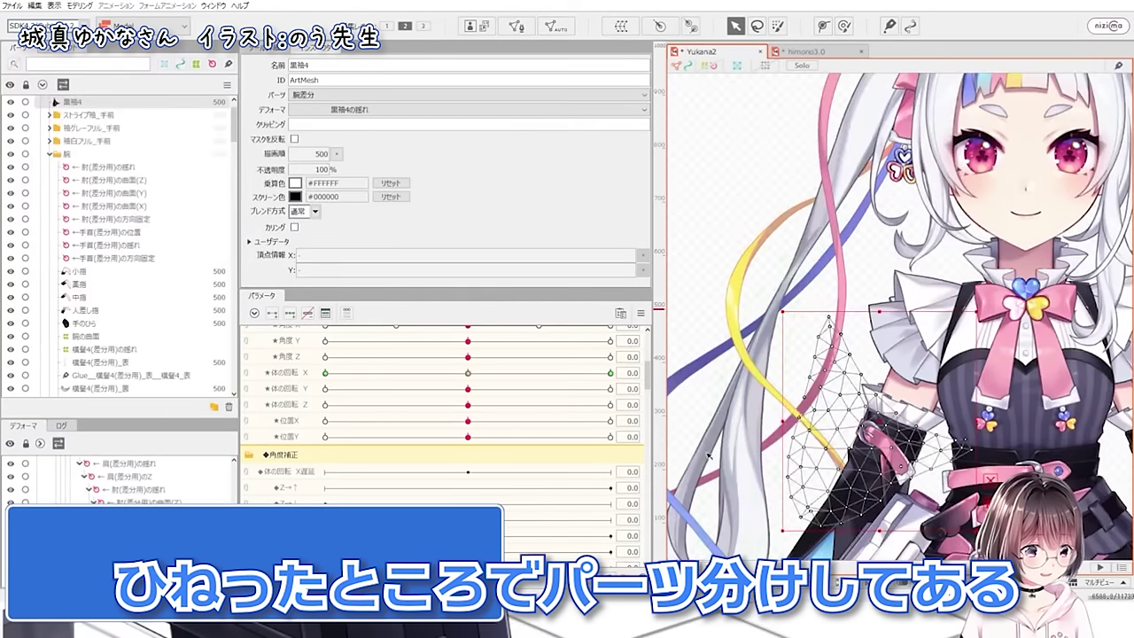
left_click(730, 443)
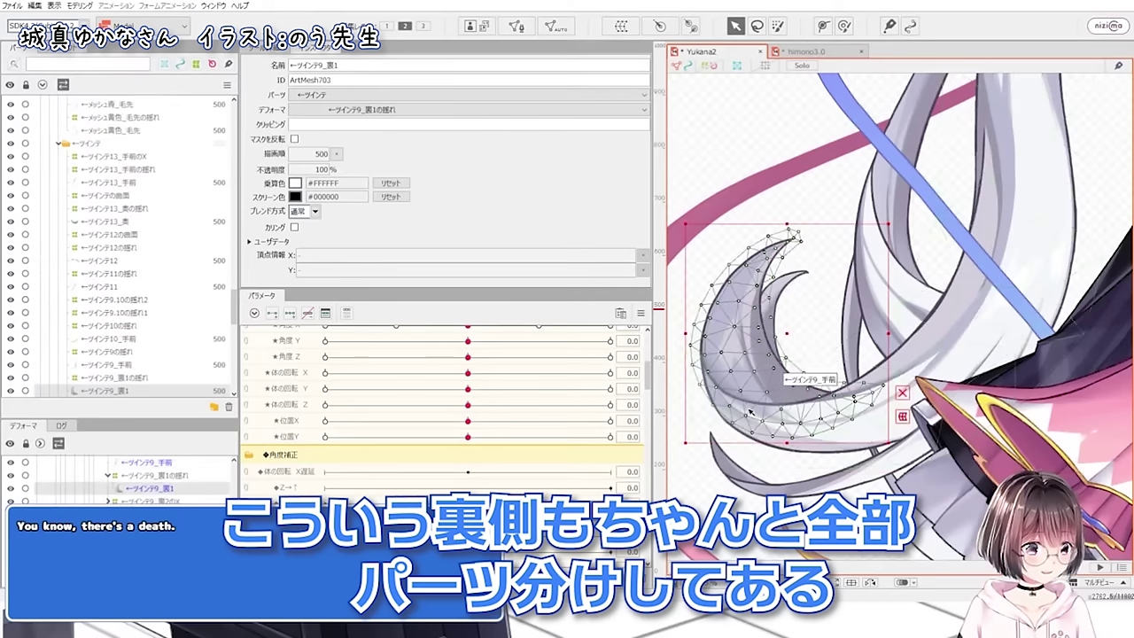
key("shift+s")
key("shift+s")
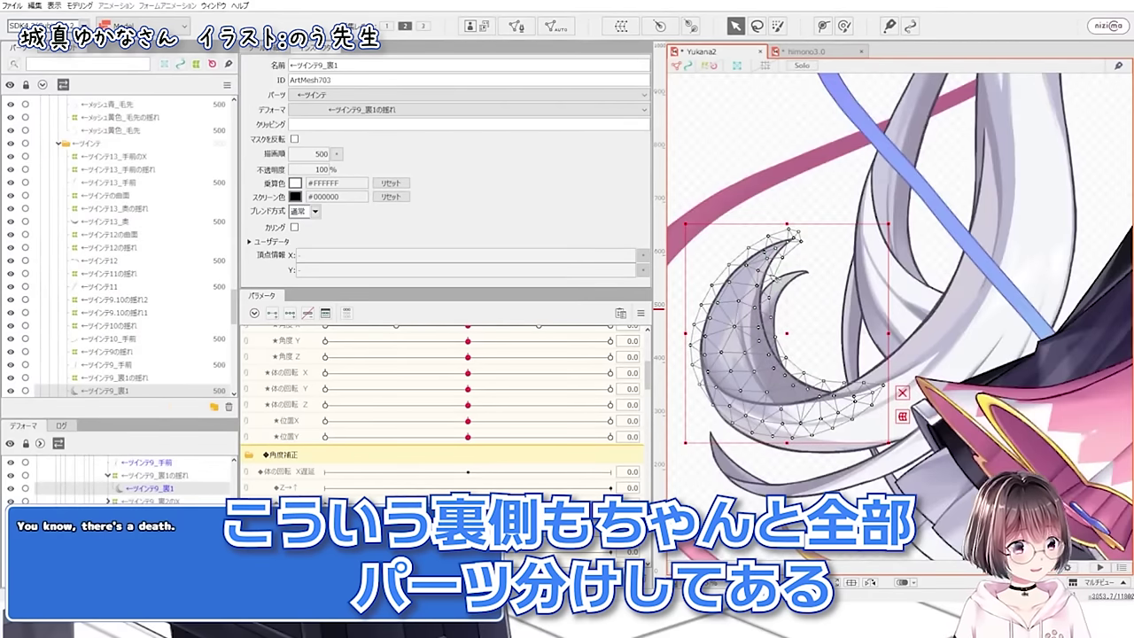
- Inspect the small back-side twintail parts ←ツインテ9_裏2 and ←ツインテ10_裏 in Solo display
left_click(785, 281)
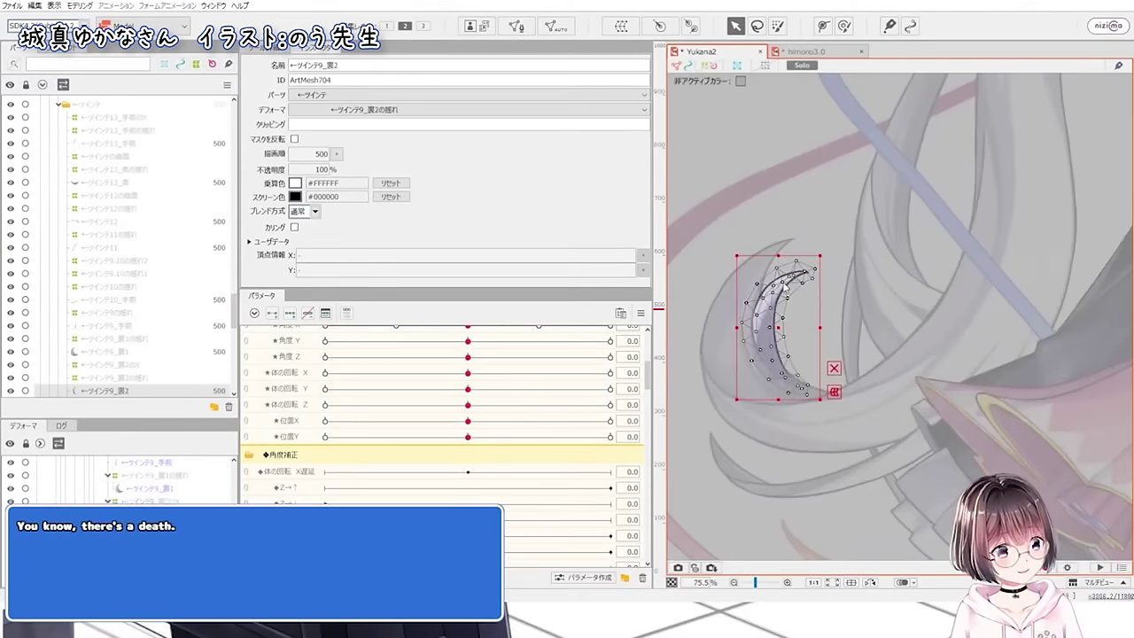
key("shift+s")
scroll(755, 247, "down", 2)
scroll(750, 424, "up", 4)
left_click(741, 391)
key("shift+s")
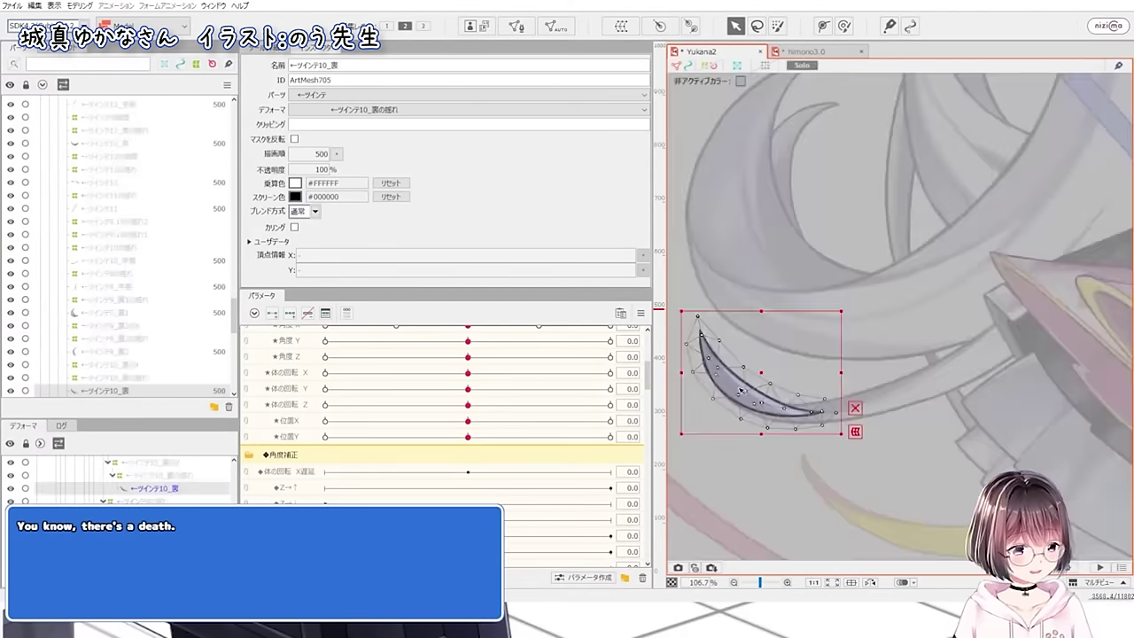
scroll(737, 381, "down", 5)
scroll(735, 377, "down", 3)
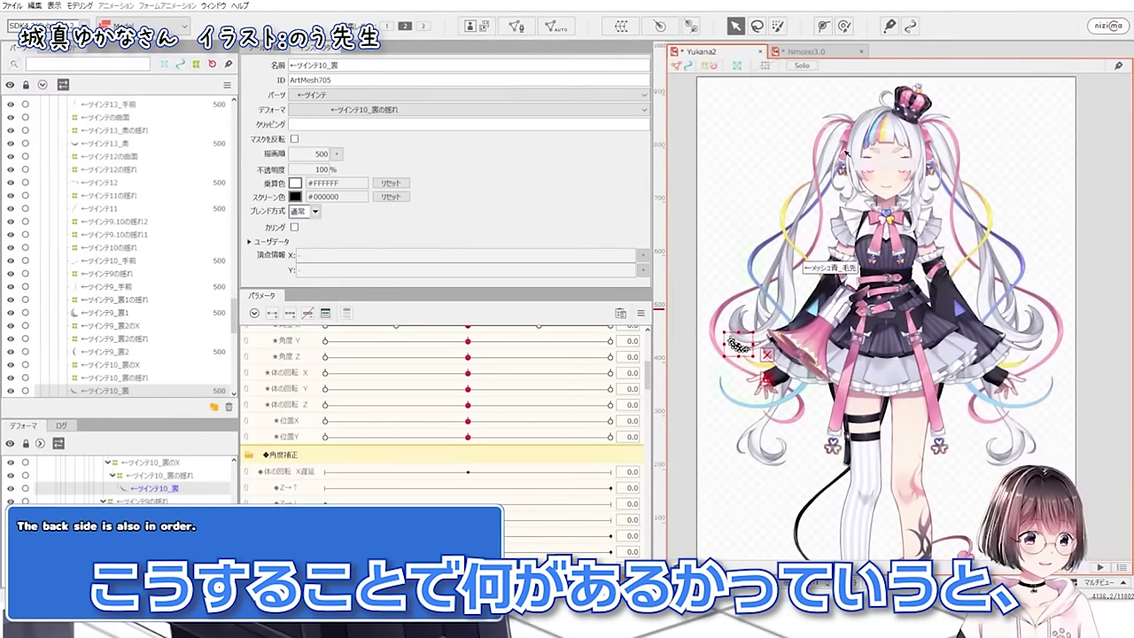
- Inspect the side hair beside the face, selecting its back part 横髪8_裏 and the strand 横髪2
scroll(728, 434, "up", 5)
left_click(728, 440)
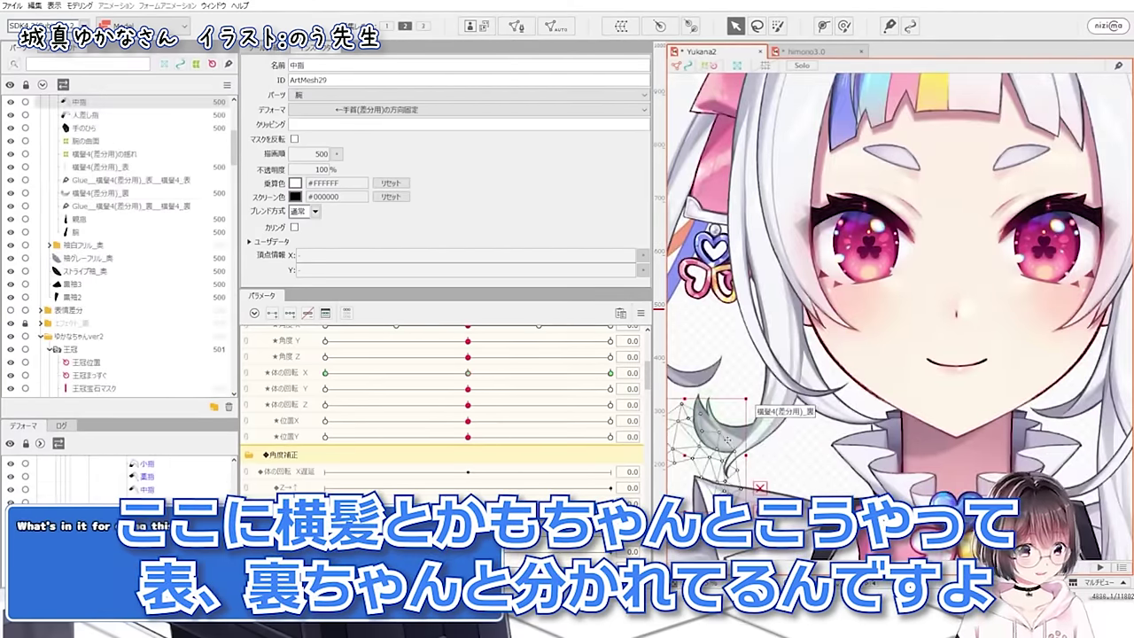
left_click(731, 441)
scroll(732, 443, "down", 2)
scroll(1097, 429, "up", 3)
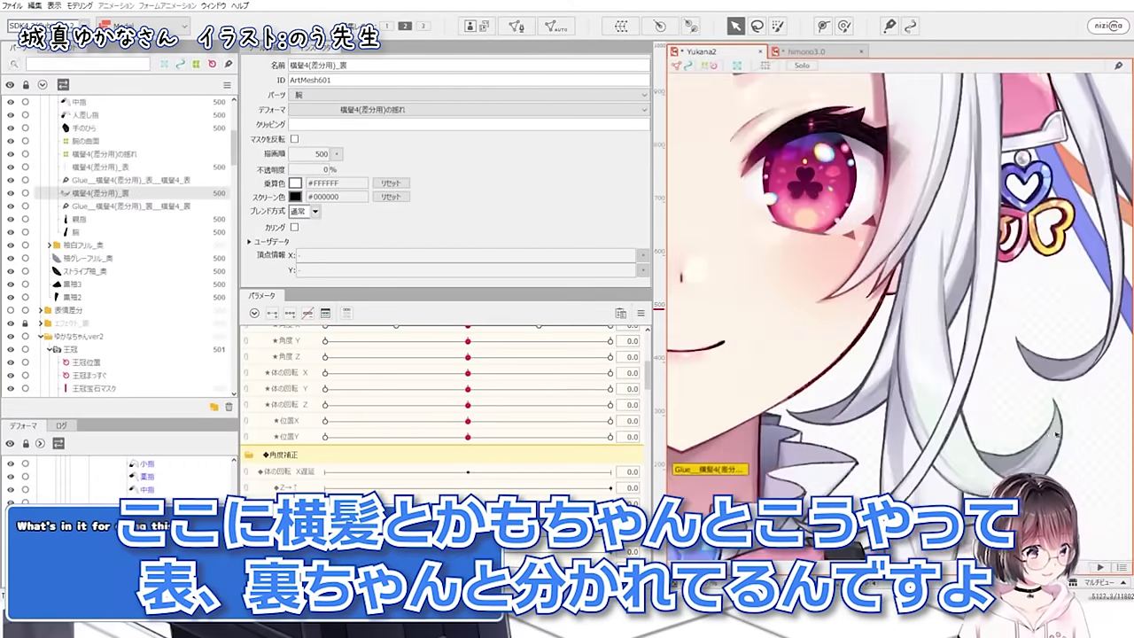
left_click(1049, 437)
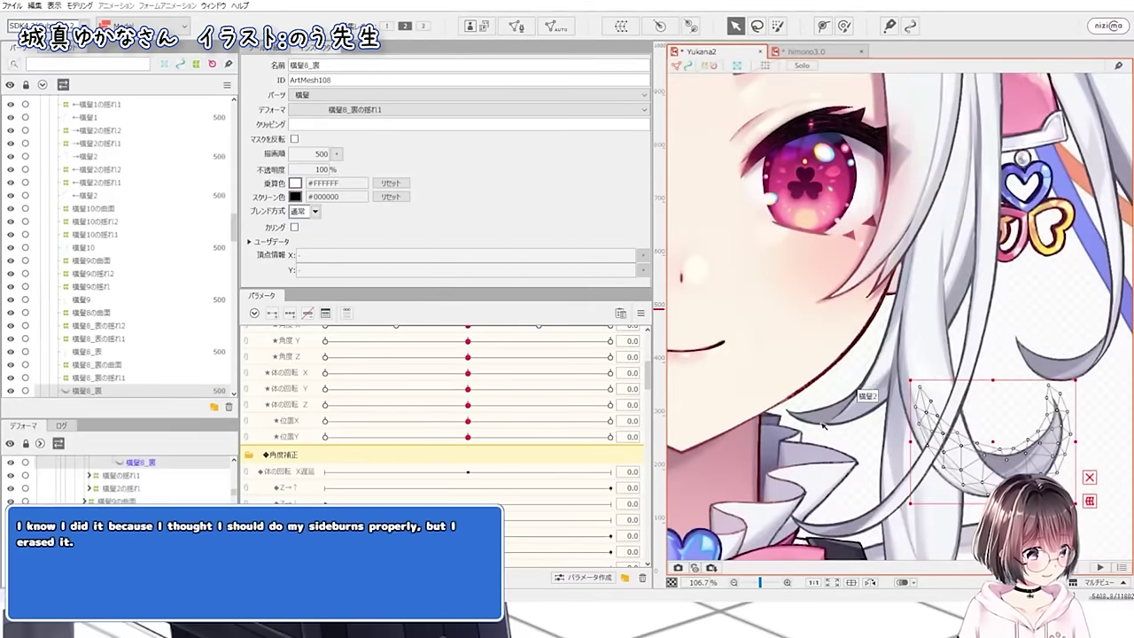
left_click(822, 426)
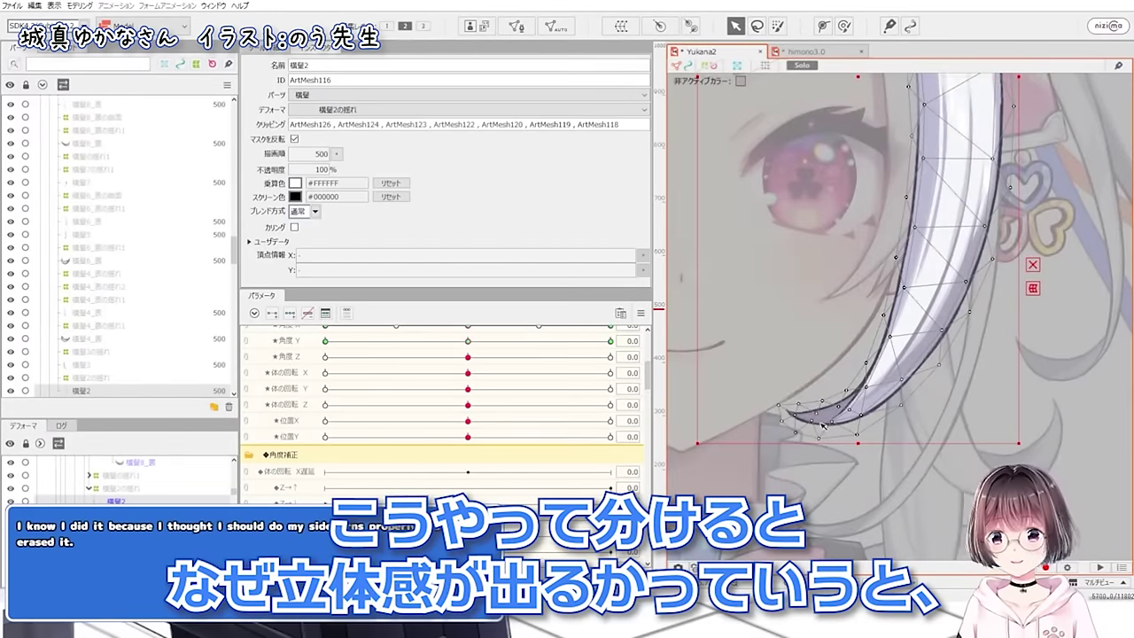
- Turn the head sideways by setting 角度 X to about 15 and view the side hair's curled tips
scroll(822, 426, "down", 4)
scroll(425, 458, "up", 2)
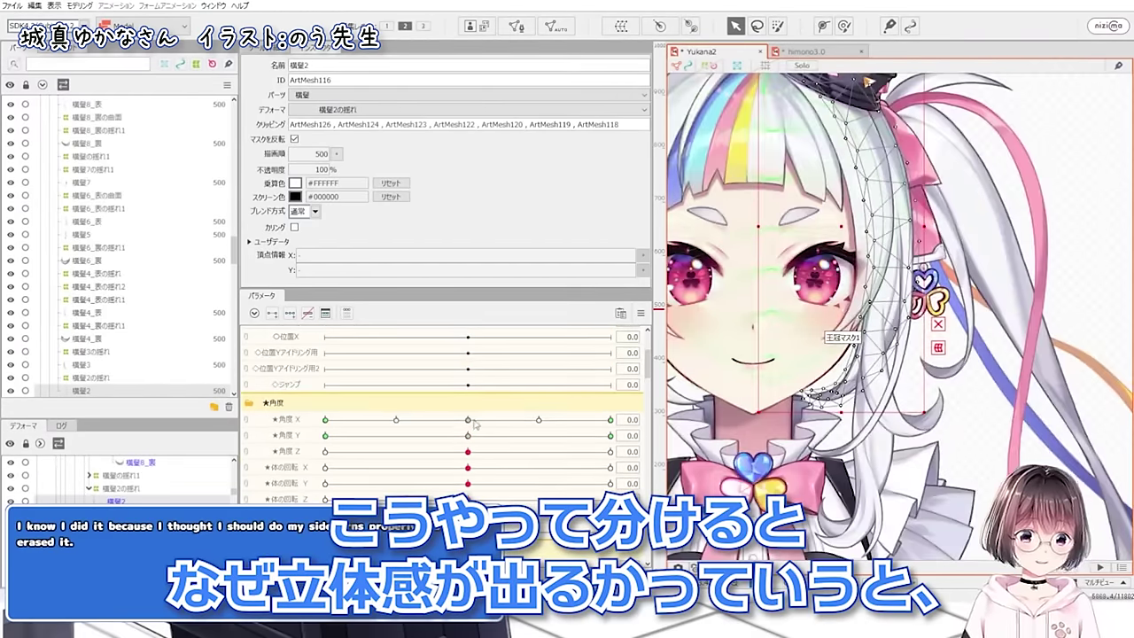
left_click_drag(474, 424, 542, 430)
scroll(1009, 429, "up", 4)
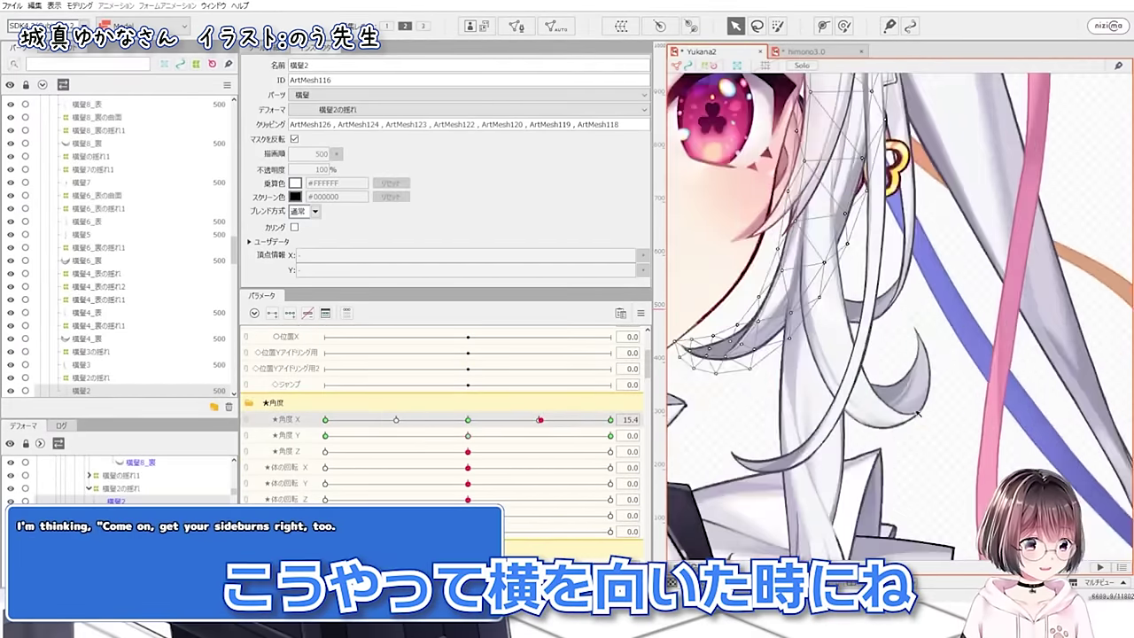
- Select the curled tip 横髪8_裏 and the side hair above it, checking each in Solo display
left_click(915, 403)
key("s")
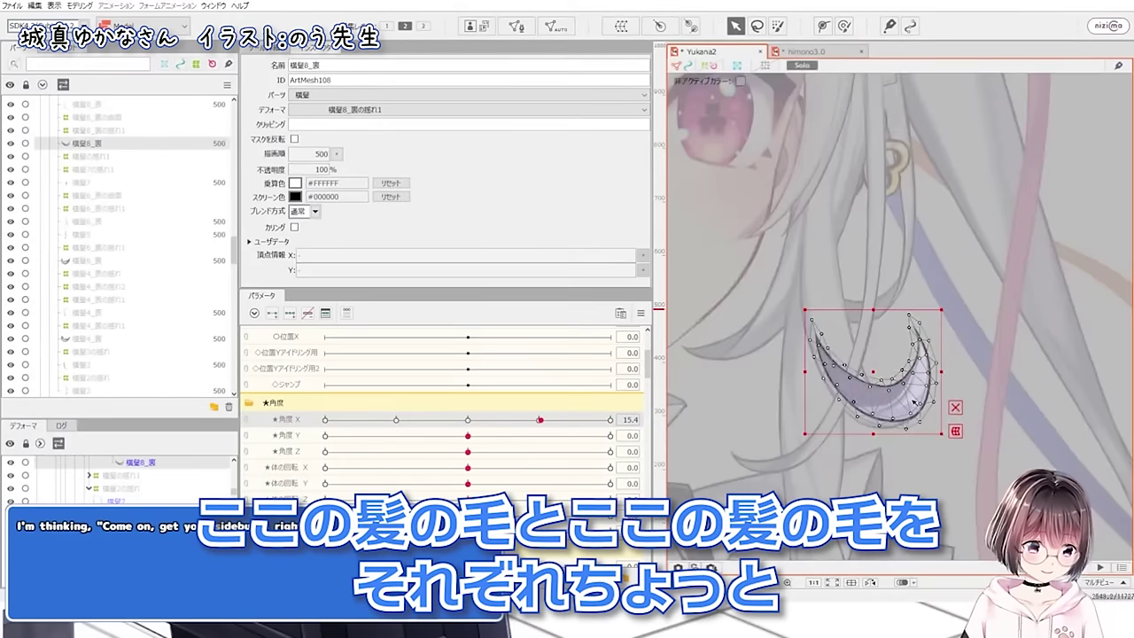
key("s")
left_click(826, 276)
key("s")
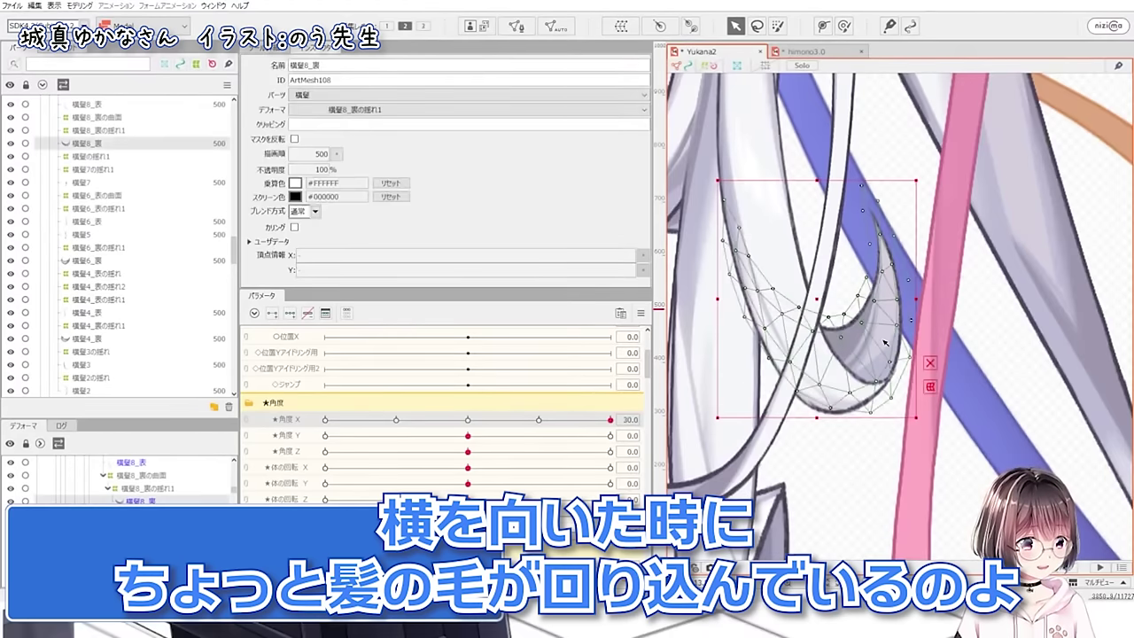
- Preview the side hair's wraparound by swinging 角度 X between 30 and -30, then reset it to 0
left_click_drag(512, 429, 577, 437)
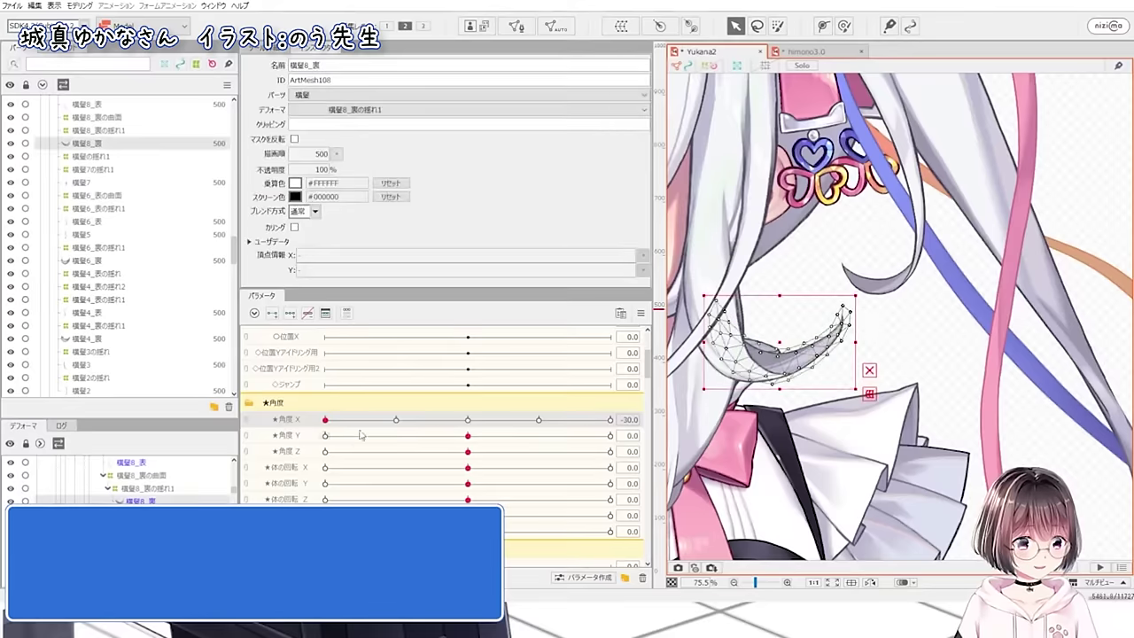
left_click_drag(360, 434, 483, 427)
left_click(467, 420)
scroll(835, 244, "up", 2)
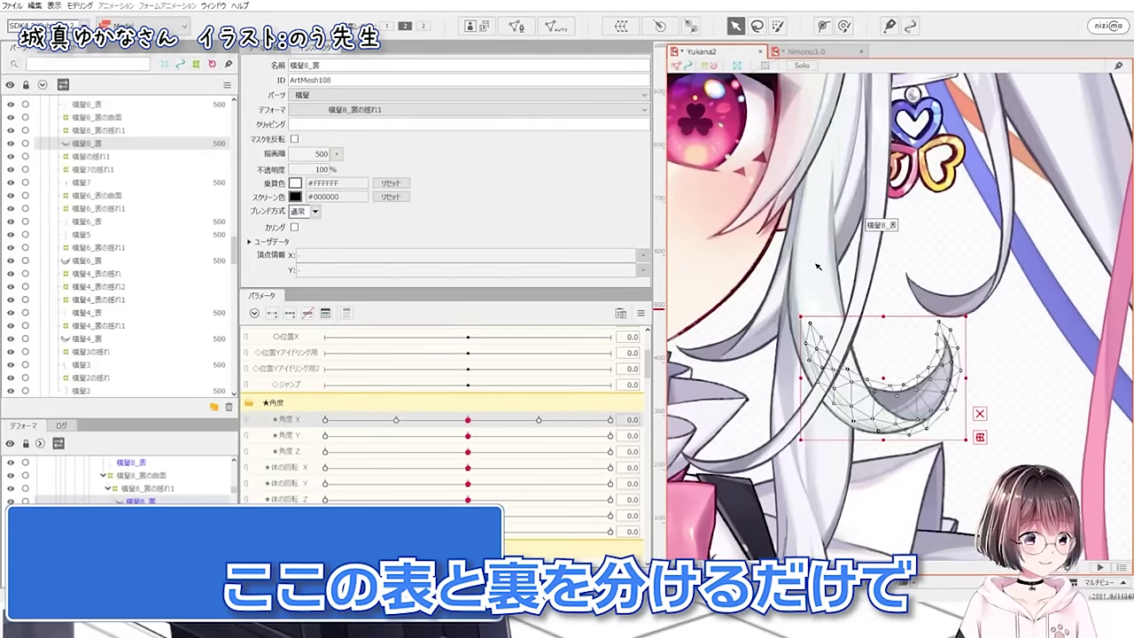
- Select the side hair's back part 横髪8_裏 and set 角度 X to -30 to preview its movement
left_click(818, 264)
left_click(944, 385)
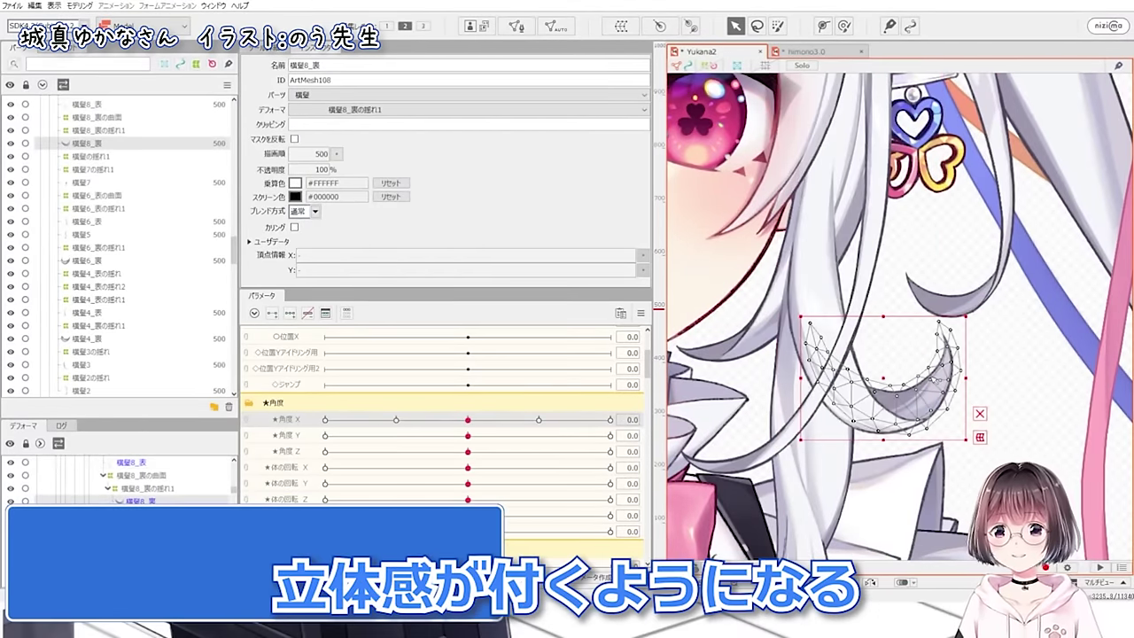
left_click_drag(467, 419, 312, 423)
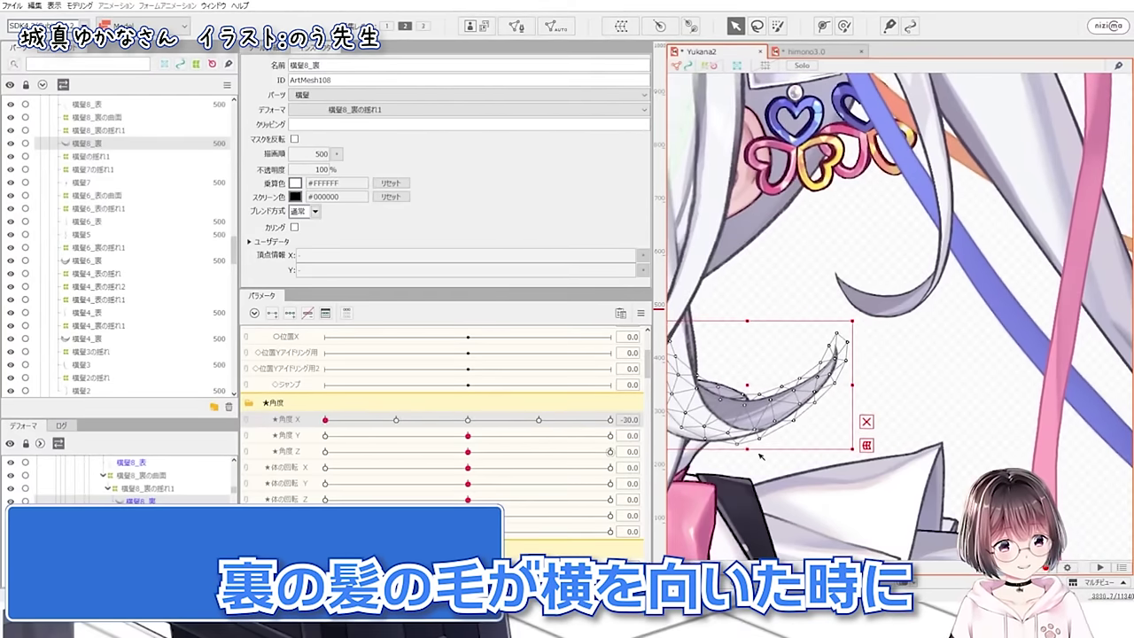
- Preview the side hair's turn by swinging 角度 X across its range, then reset it to 0
left_click_drag(462, 419, 512, 429)
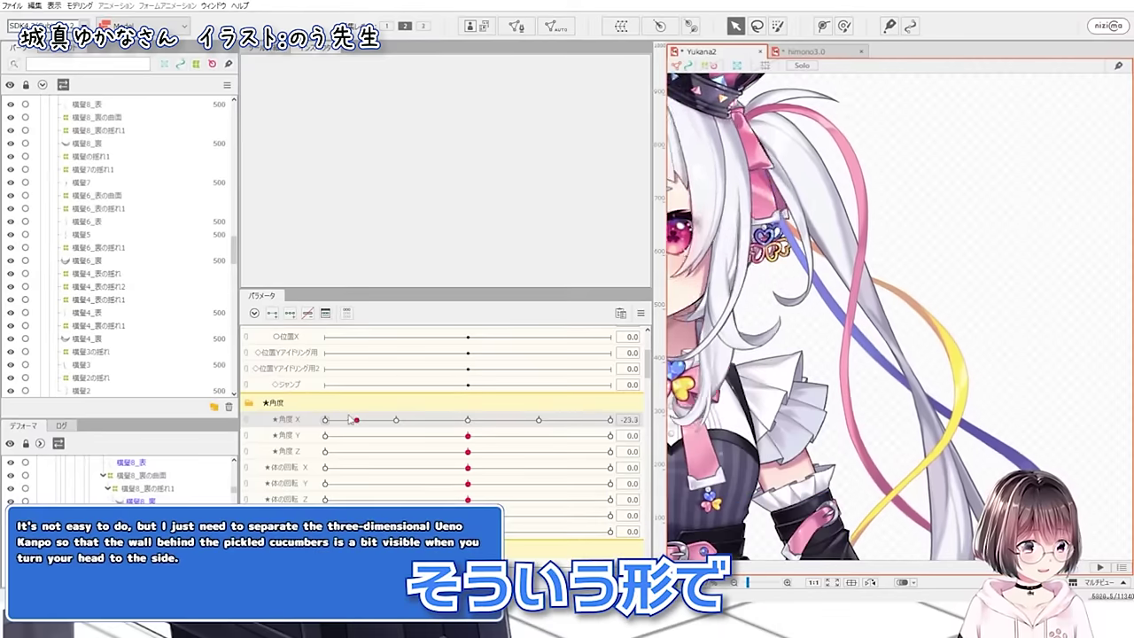
left_click_drag(498, 442, 469, 422)
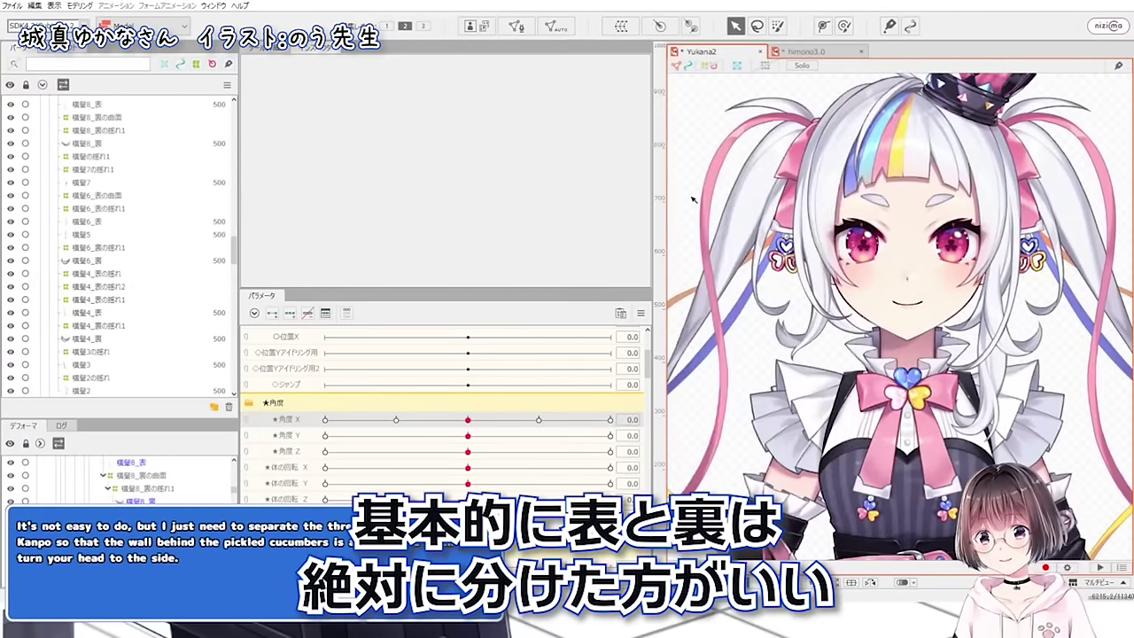
- Inspect the upper shoulder frill's front pleats up close, selecting ←肩上フリル1_手前 and the overlapping ←肩上フリル5_手前
scroll(814, 227, "up", 10)
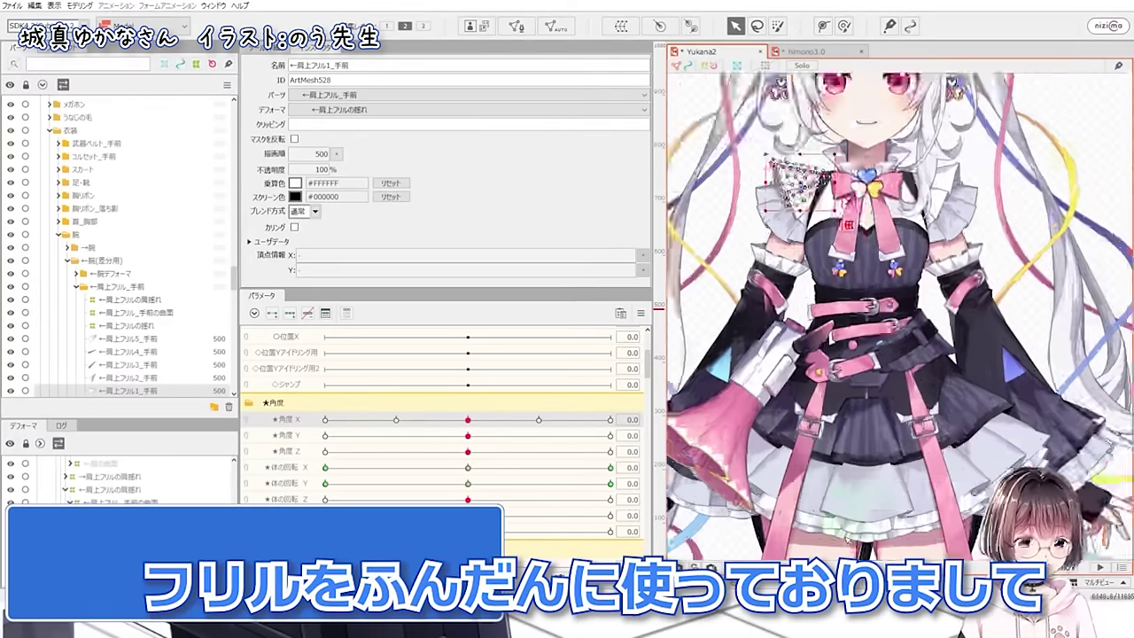
scroll(840, 514, "up", 3)
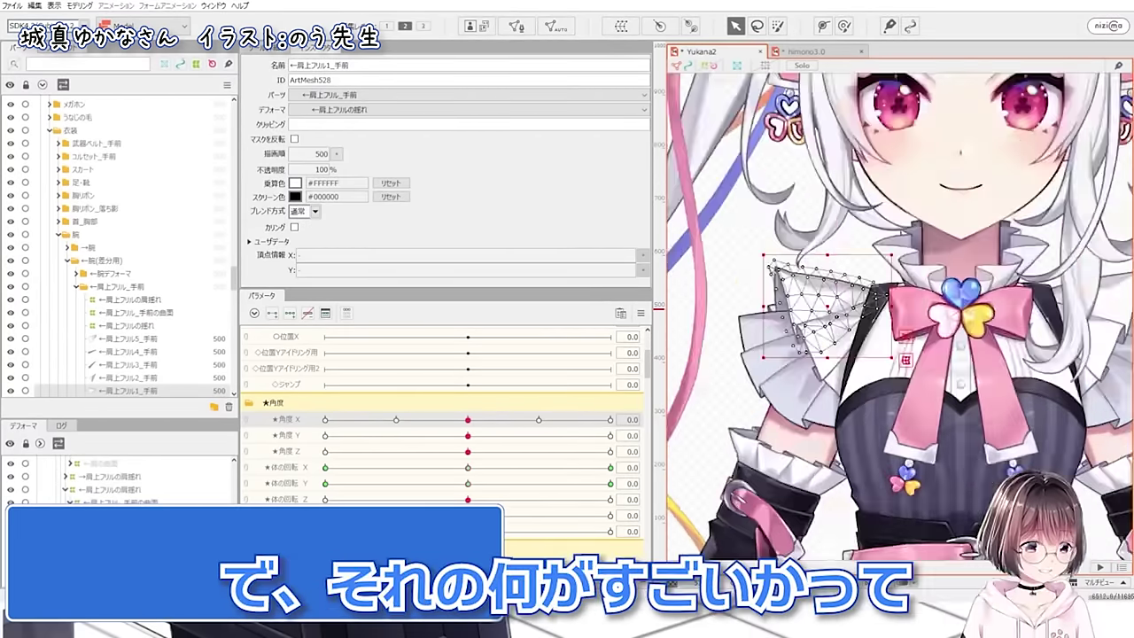
scroll(811, 304, "up", 3)
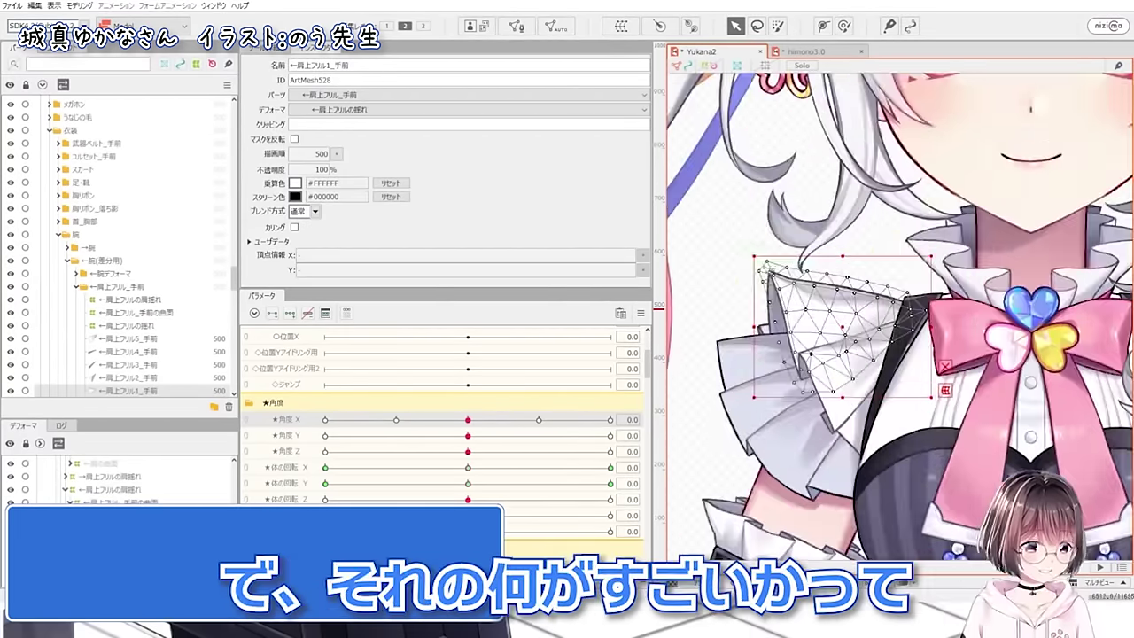
scroll(817, 306, "up", 3)
left_click(828, 308)
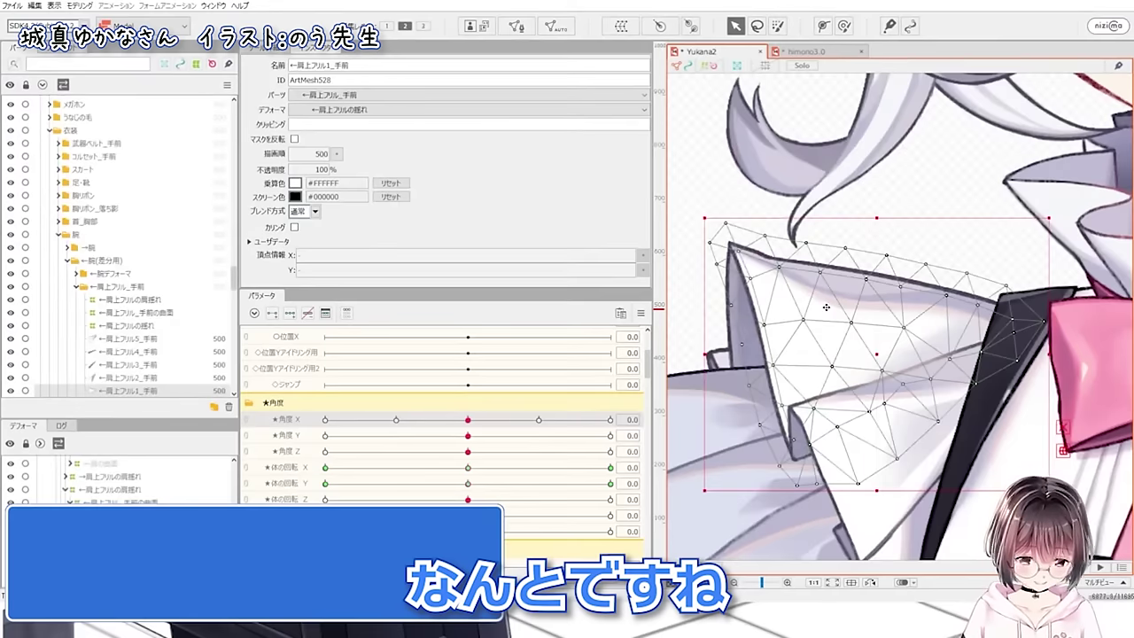
scroll(829, 312, "down", 2)
left_click(824, 404)
left_click(874, 365)
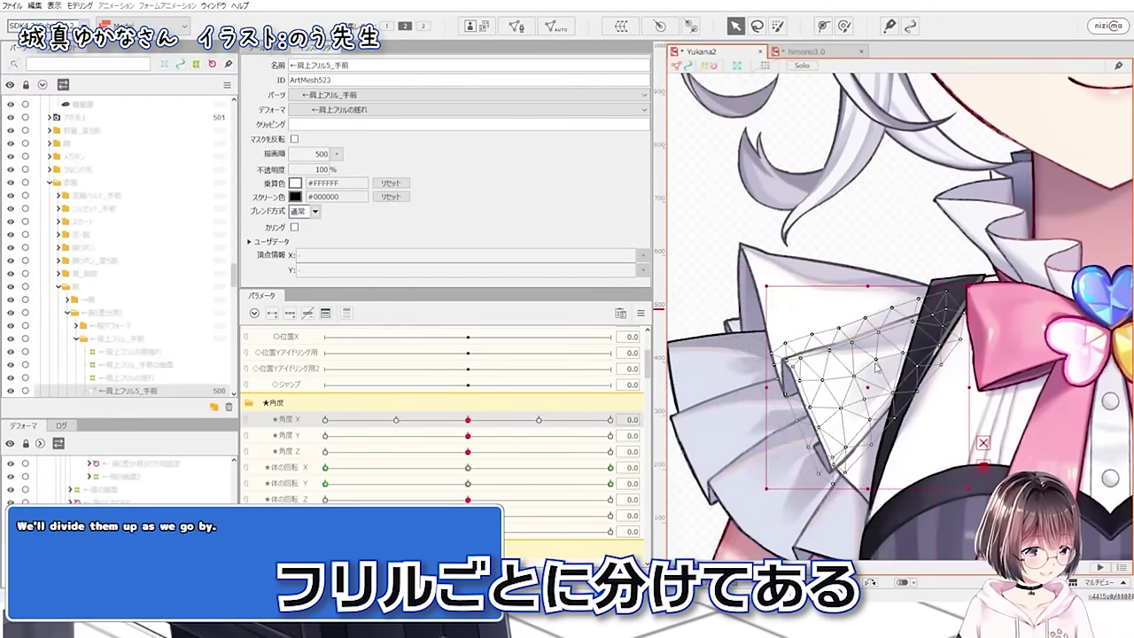
- Pick the meshes around the shoulder frill's folded edges to examine how the pleats are separated
key("f")
scroll(788, 379, "up", 2)
scroll(789, 380, "up", 2)
left_click(792, 382)
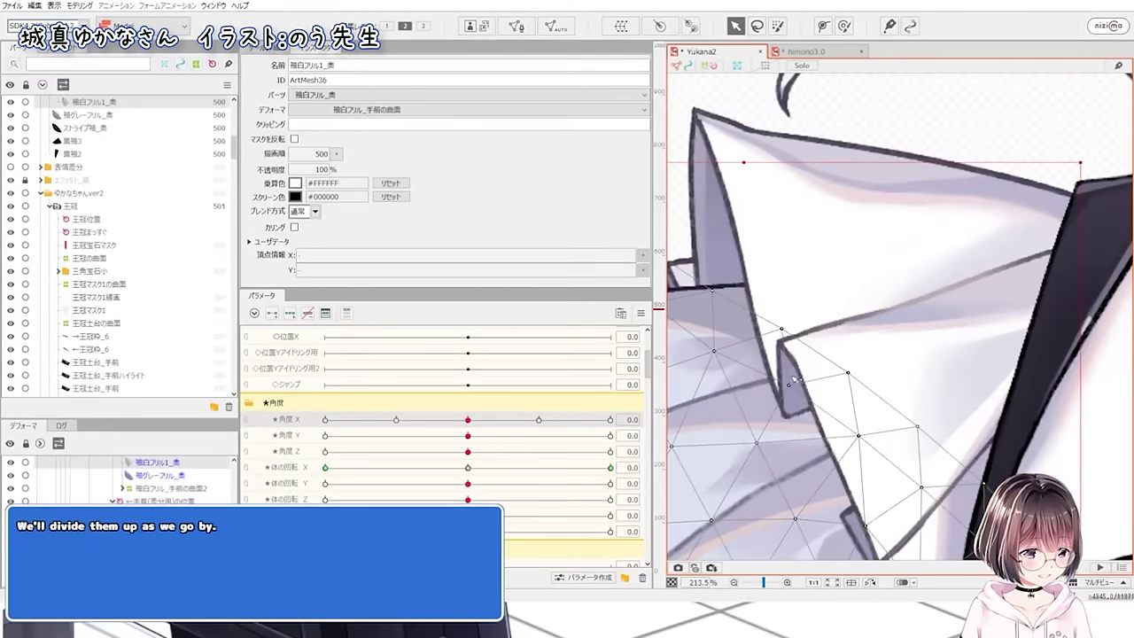
left_click(725, 241)
scroll(762, 205, "down", 3)
left_click(775, 398)
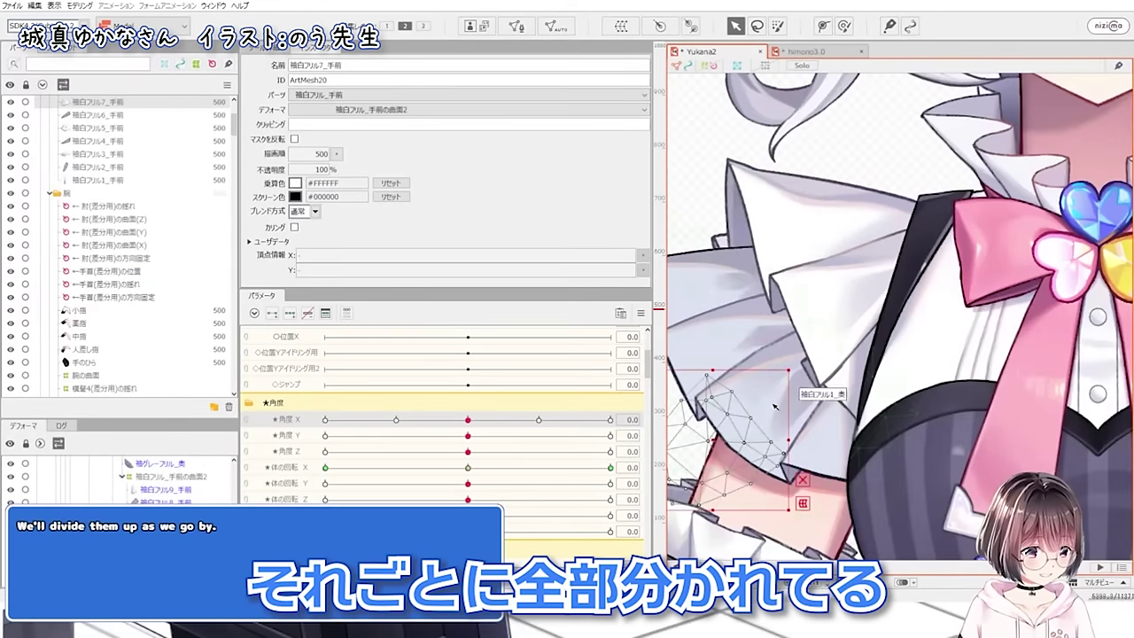
- Select the upper frill's pleat ←肩上フリル5_手前 again and locate it in the parts list
left_click(801, 344)
key("f")
left_click(847, 278)
left_click(848, 279)
key("f")
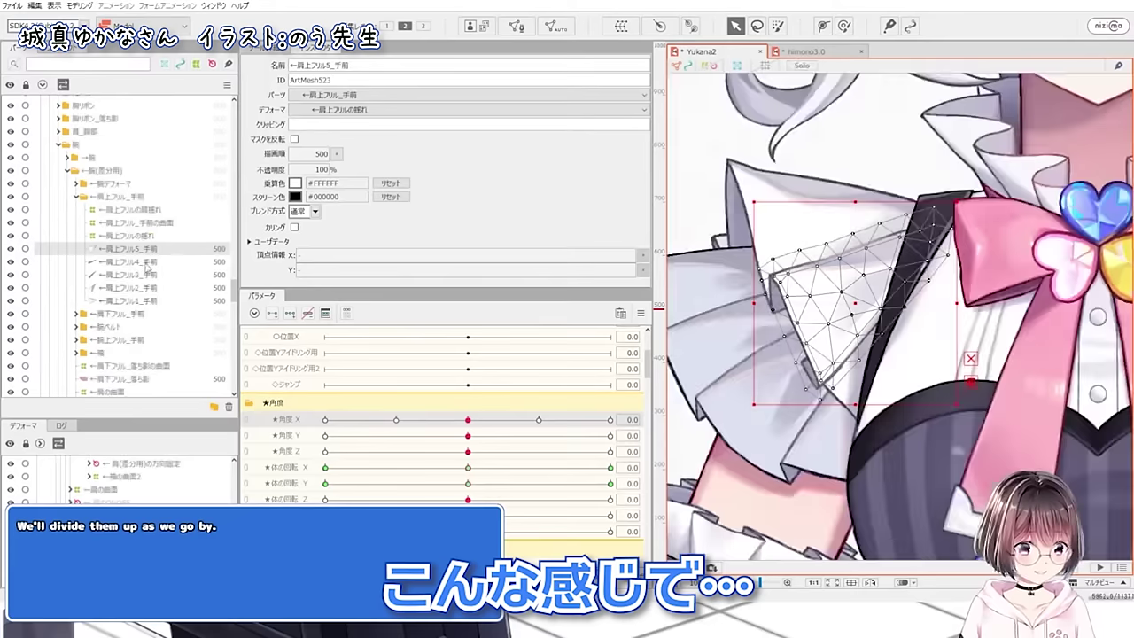
- Select the upper frill's front pleats one by one, from ←肩上フリル4_手前 to ←肩上フリル1_手前, then ←肩上フリル5_手前
left_click(146, 263)
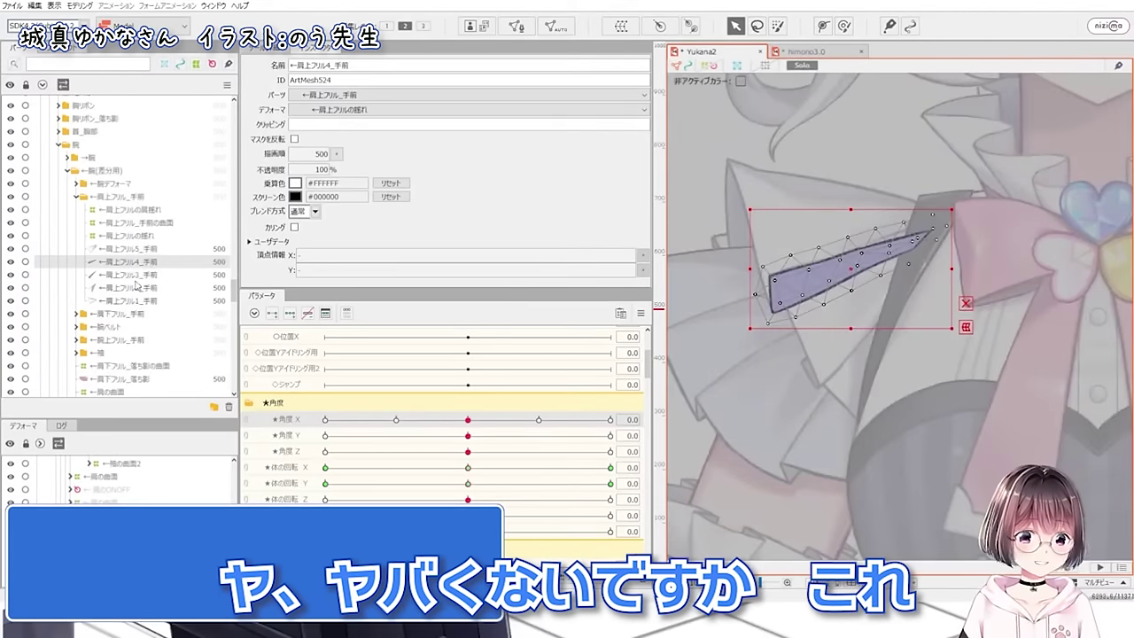
left_click(138, 278)
left_click(132, 288)
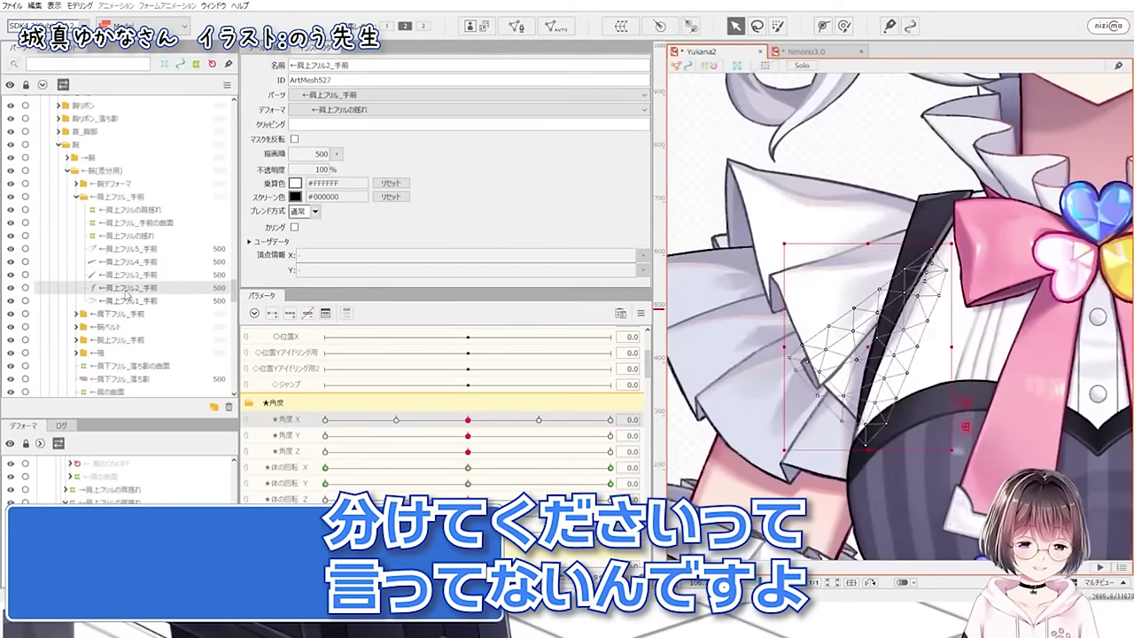
left_click(122, 301)
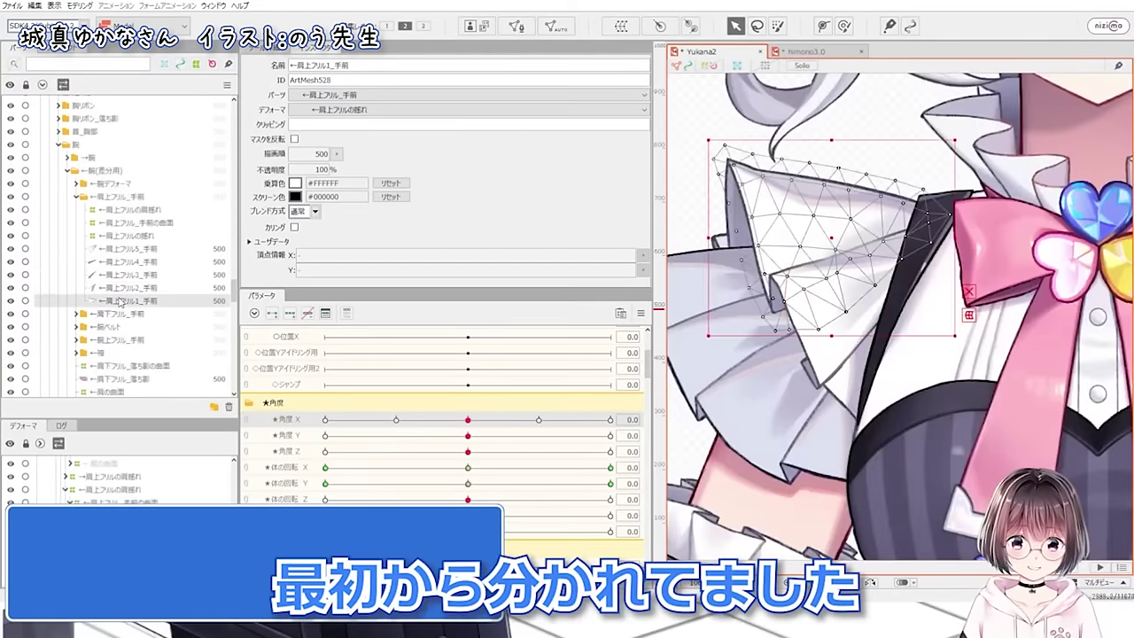
left_click(119, 250)
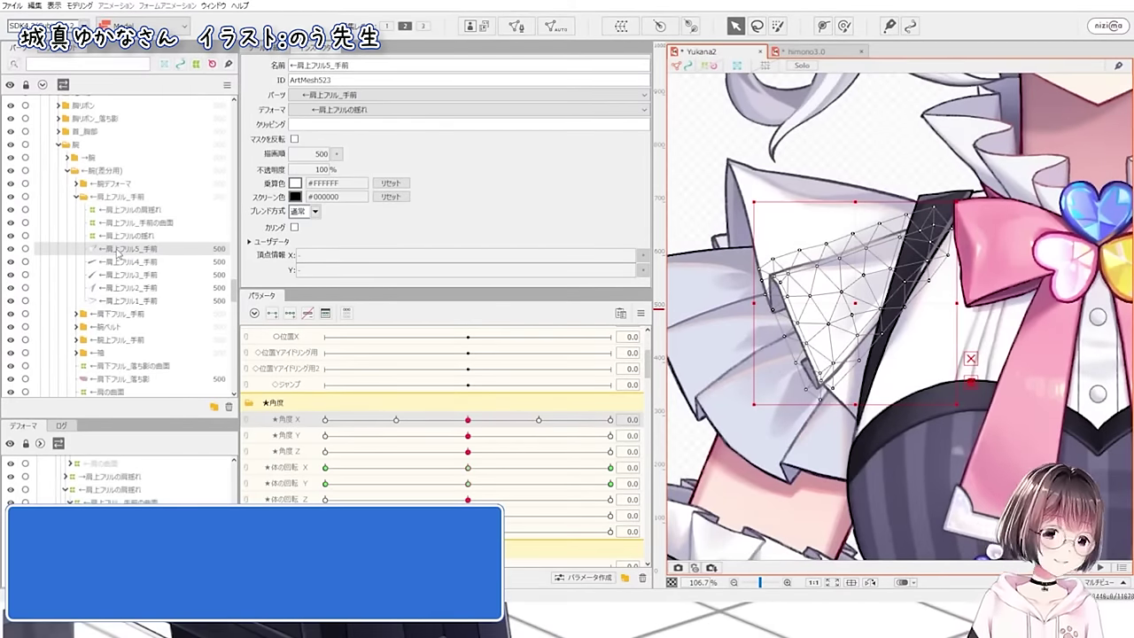
- Clear the mesh selection and set 体の回転 X to 10 to preview the shoulder frills as the body turns
left_click(724, 125)
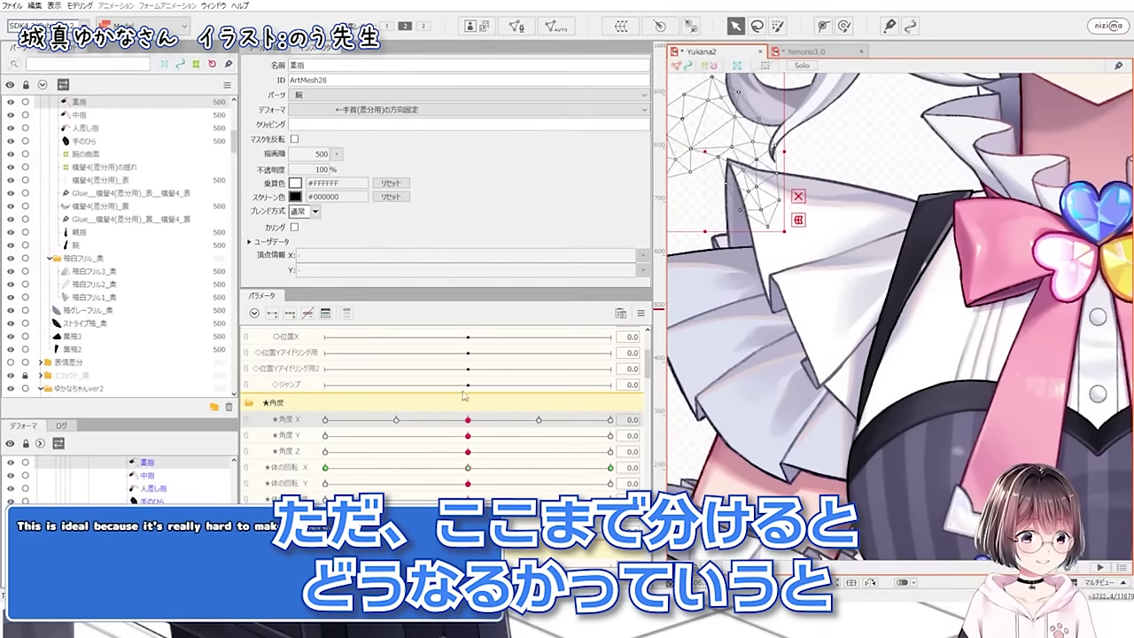
left_click_drag(468, 467, 610, 467)
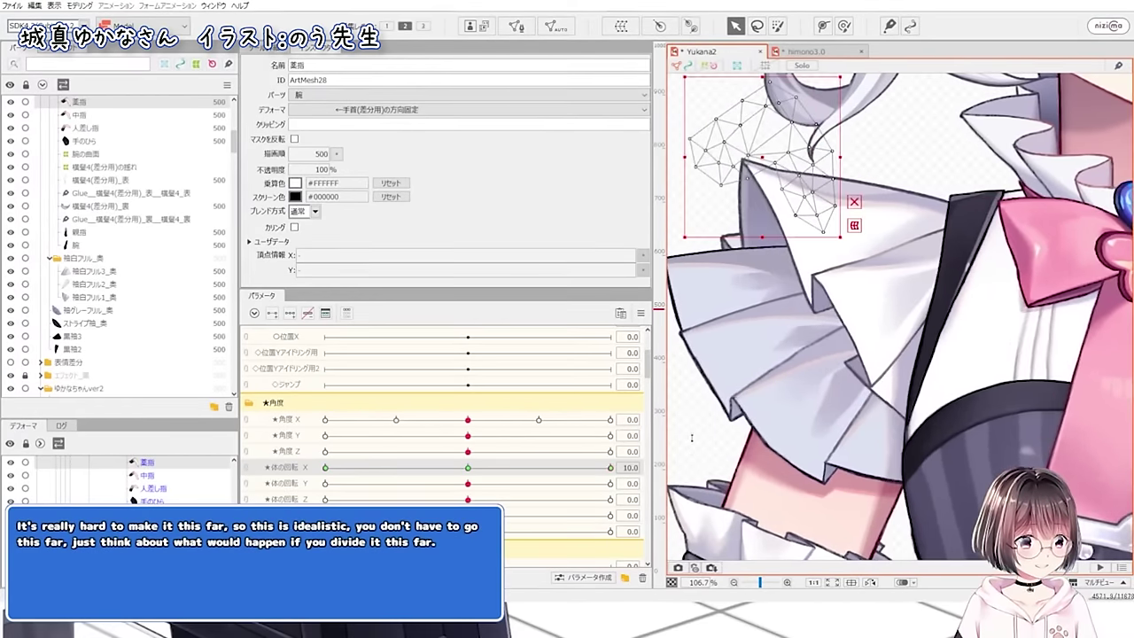
left_click(917, 136)
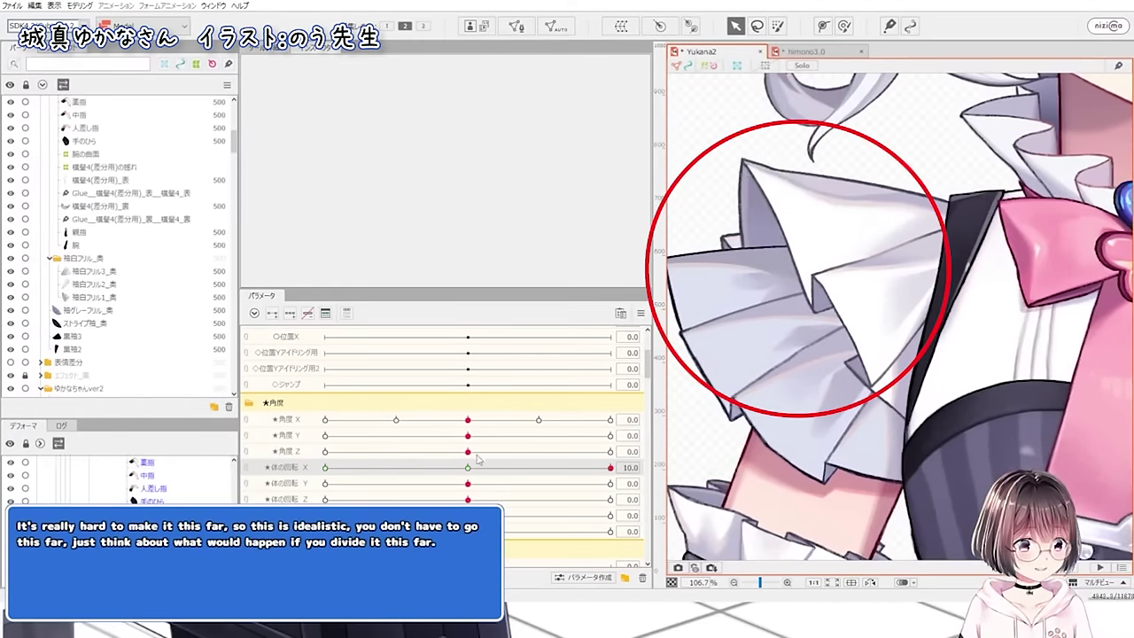
left_click_drag(493, 468, 620, 479)
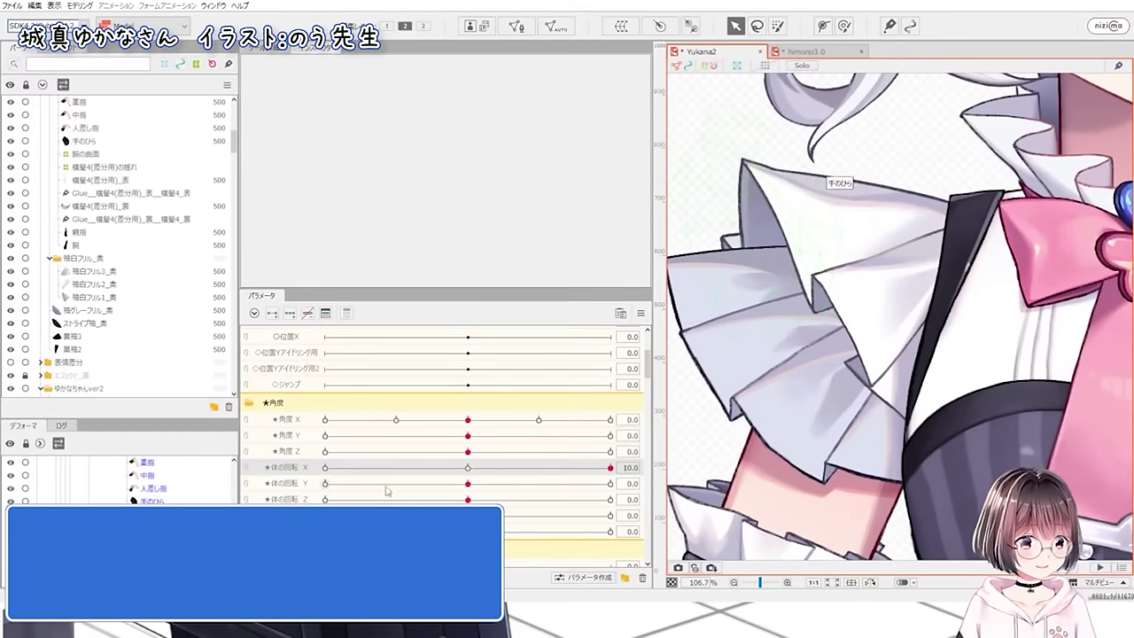
- Compare the shoulder frills with 体の回転 X at -10 and at 10, then reset it to 0
left_click_drag(386, 490, 246, 470)
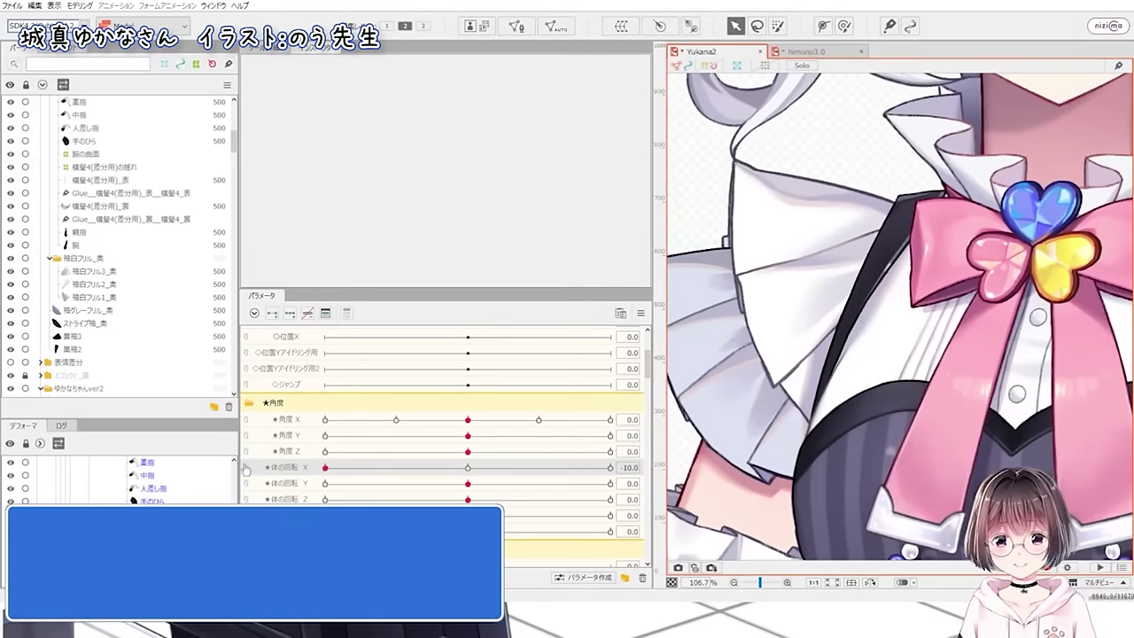
scroll(753, 243, "up", 3)
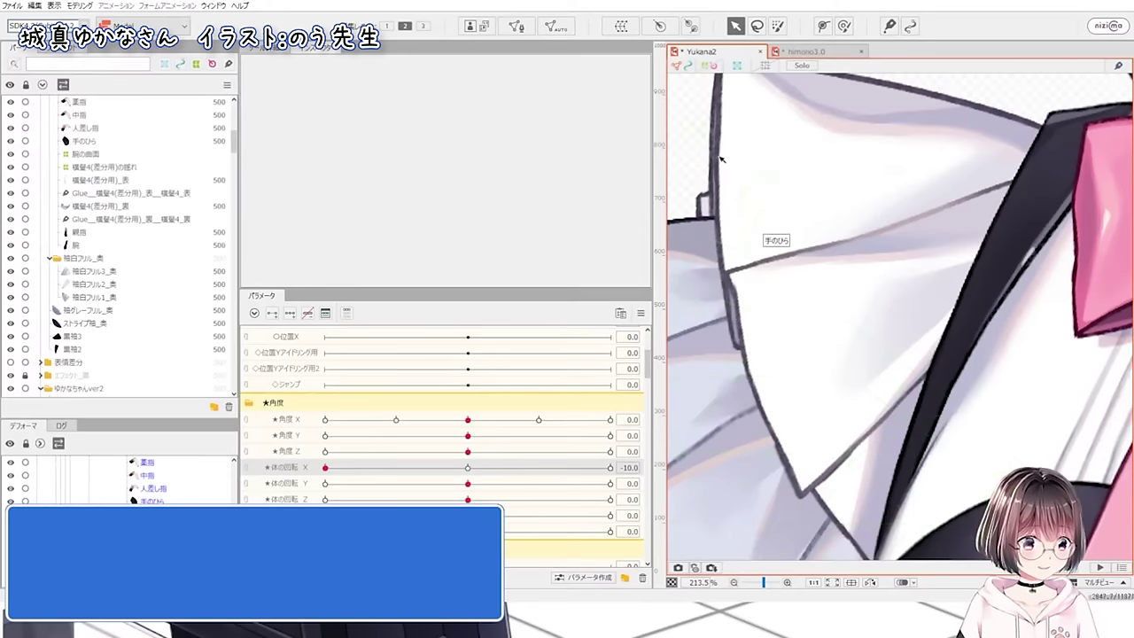
scroll(771, 317, "down", 2)
left_click_drag(381, 469, 639, 447)
scroll(753, 368, "down", 2)
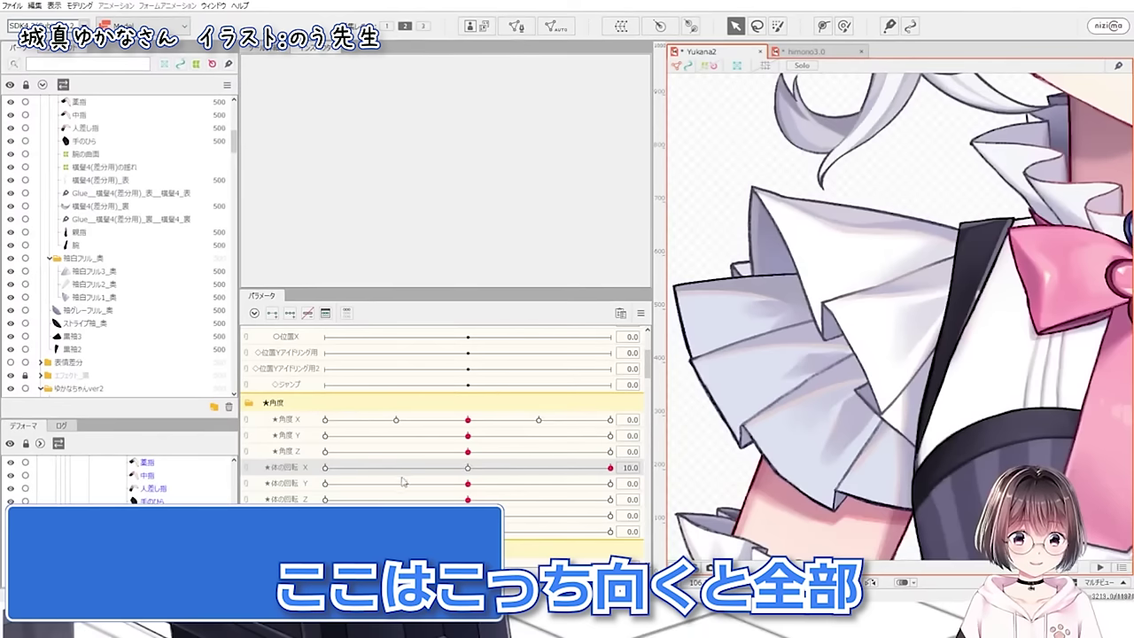
left_click_drag(486, 470, 462, 471)
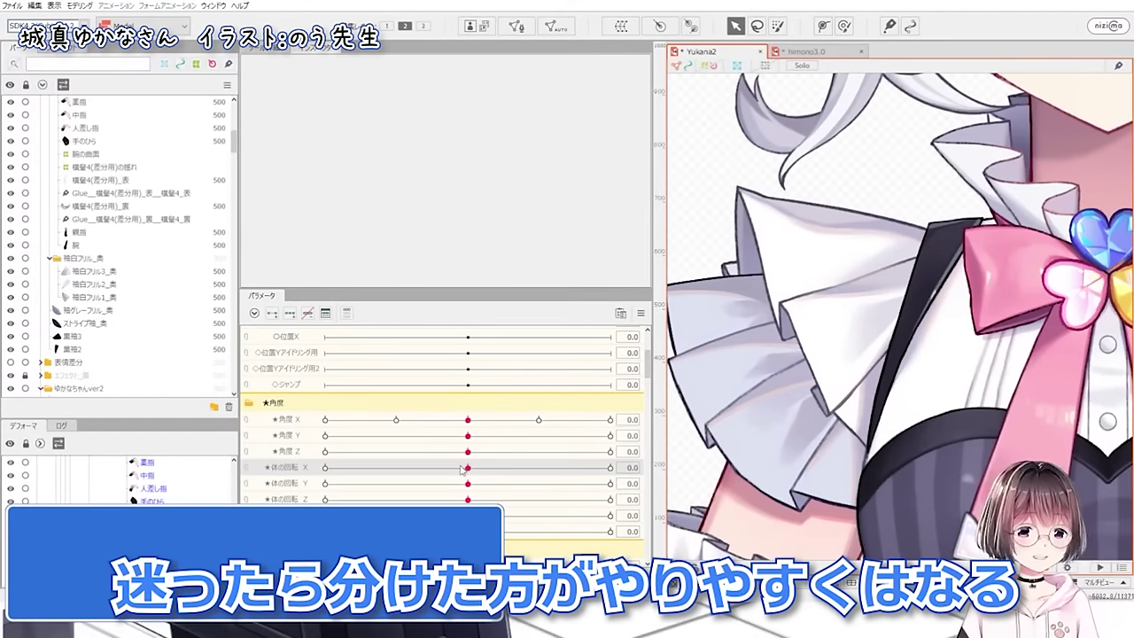
mouse_move(461, 470)
left_mouse_down()
mouse_move(581, 467)
mouse_move(468, 471)
left_mouse_up()
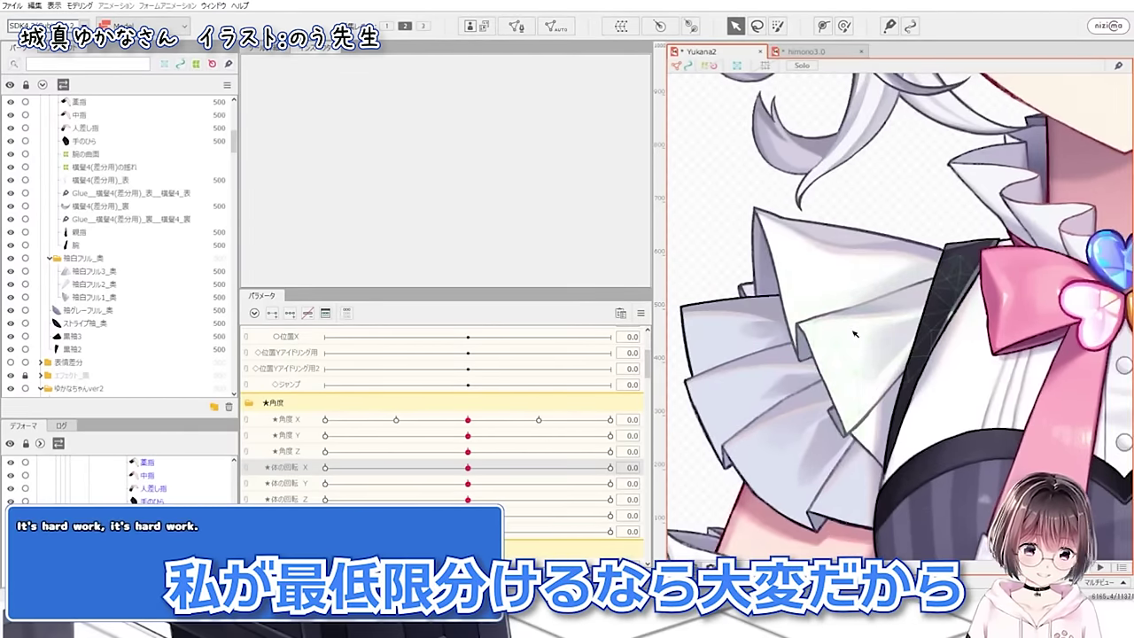
- Select the lower frill's front pleats ←肩下フリル11_手前 through ←肩下フリル6_手前, view them in Solo display, then restore the full view
left_click(855, 333)
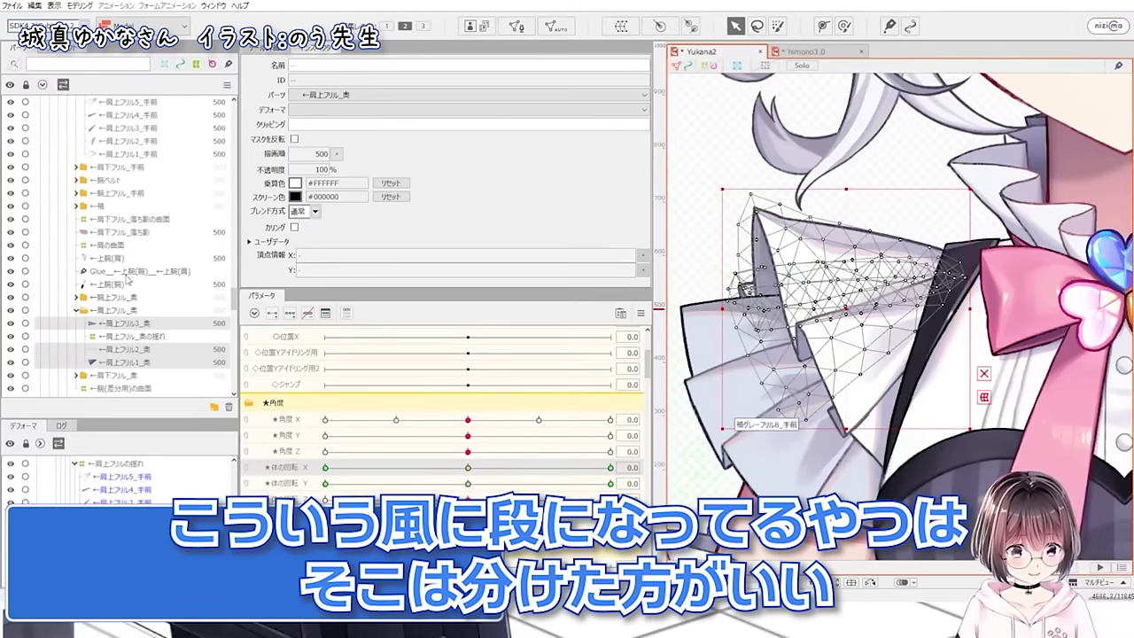
scroll(128, 280, "up", 3)
left_click(80, 263)
left_click(77, 262)
scroll(97, 262, "down", 1)
left_click(131, 254)
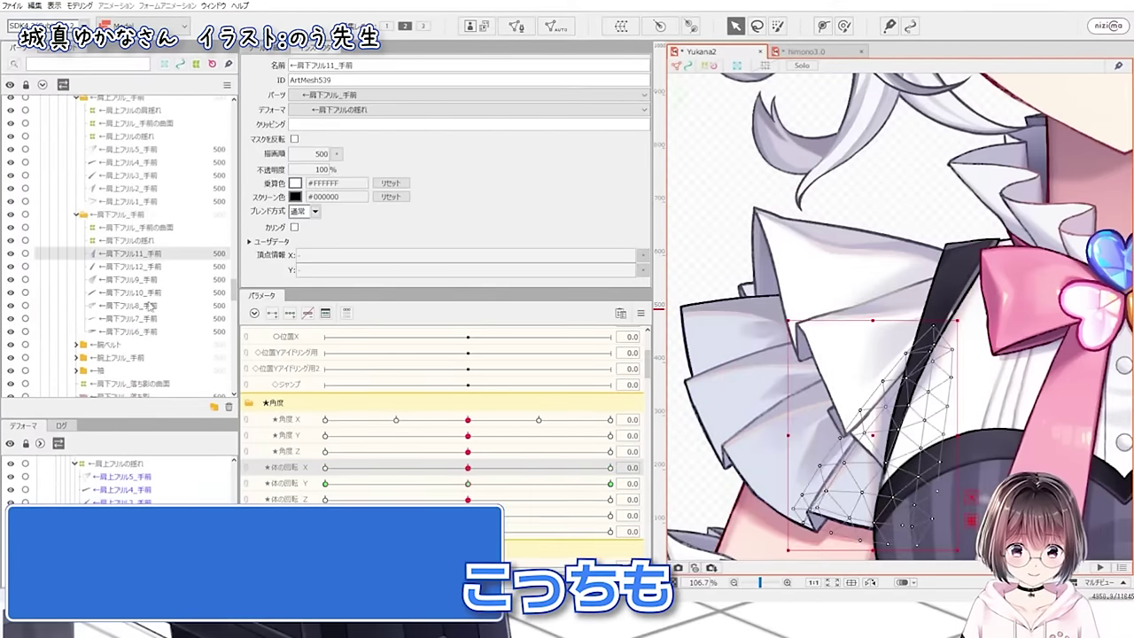
left_click(151, 332, "shift")
key("s")
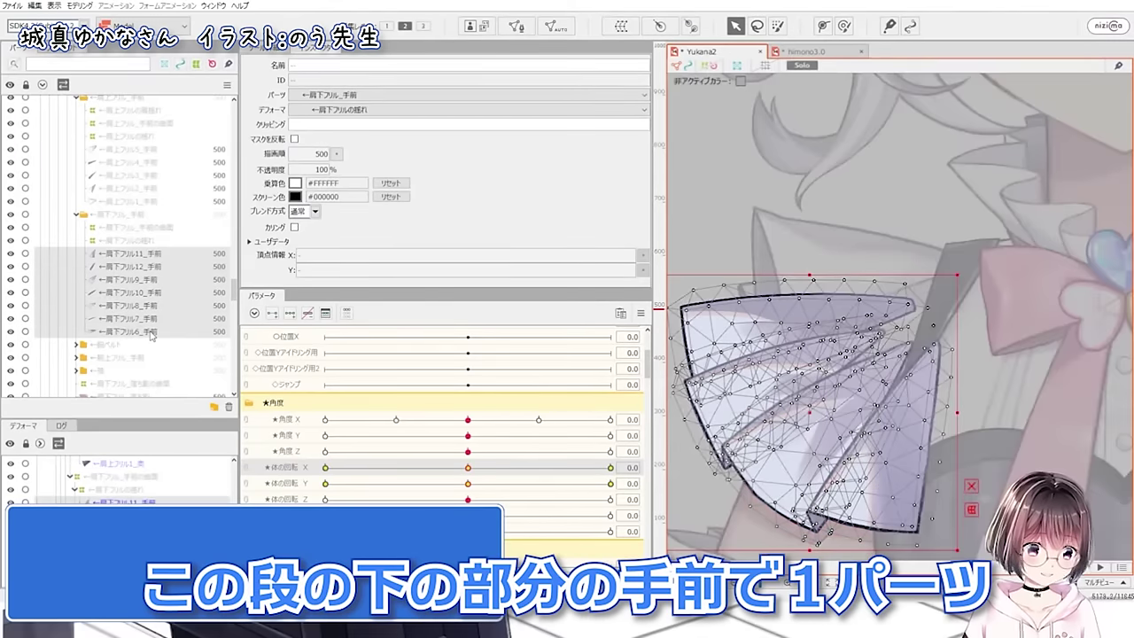
left_click(712, 155)
key("s")
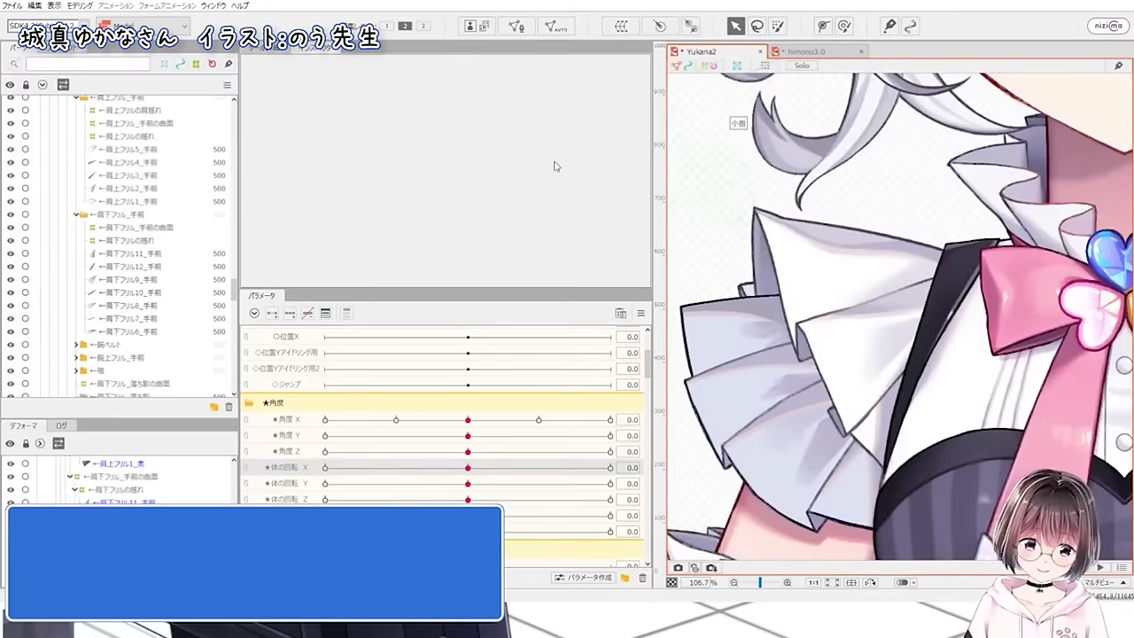
- Isolate the lower frill's back pleats ←肩下フリル7_奥 through ←肩下フリル1_奥 in Solo display and preview a slight negative 体の回転 X turn
scroll(99, 252, "down", 3)
scroll(98, 255, "down", 3)
left_click(131, 269)
left_click(137, 348, "shift")
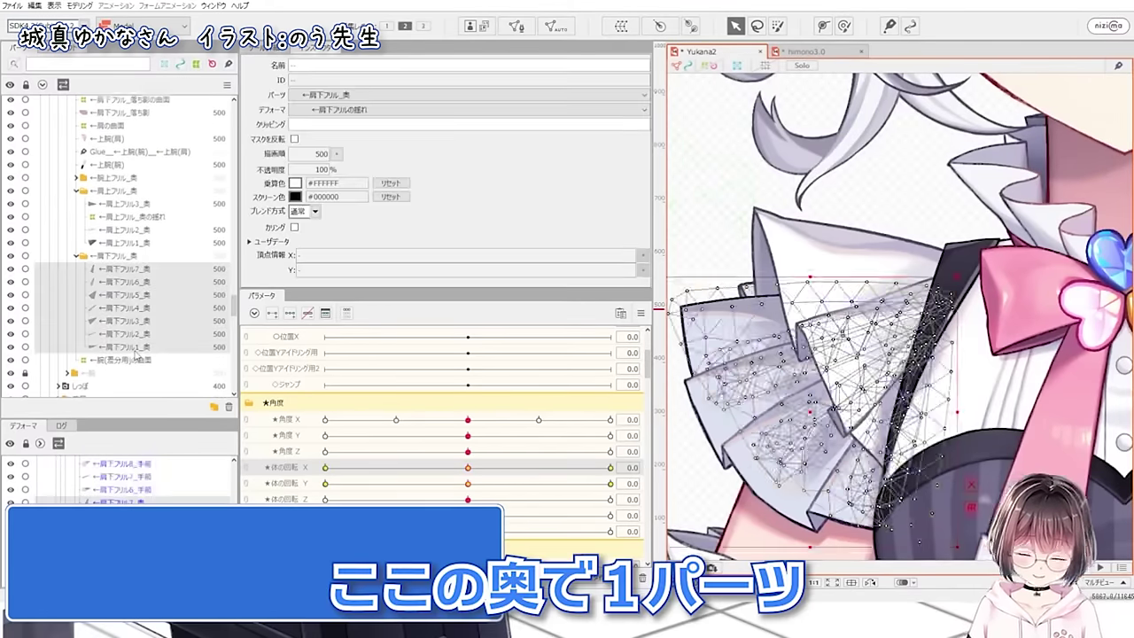
key("s")
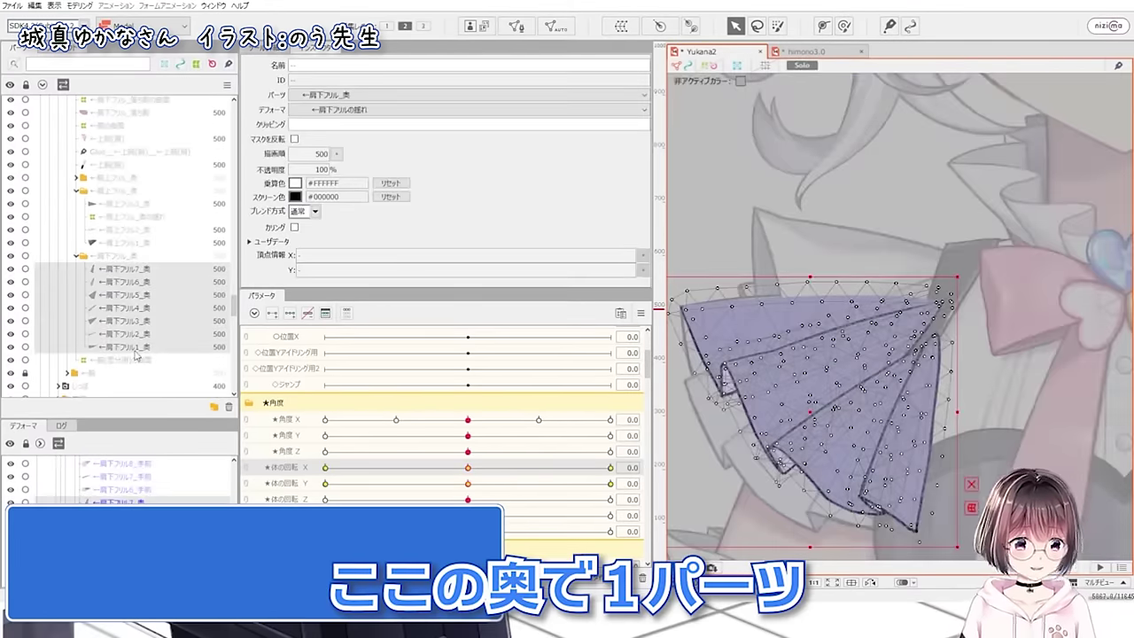
left_click_drag(468, 467, 422, 467)
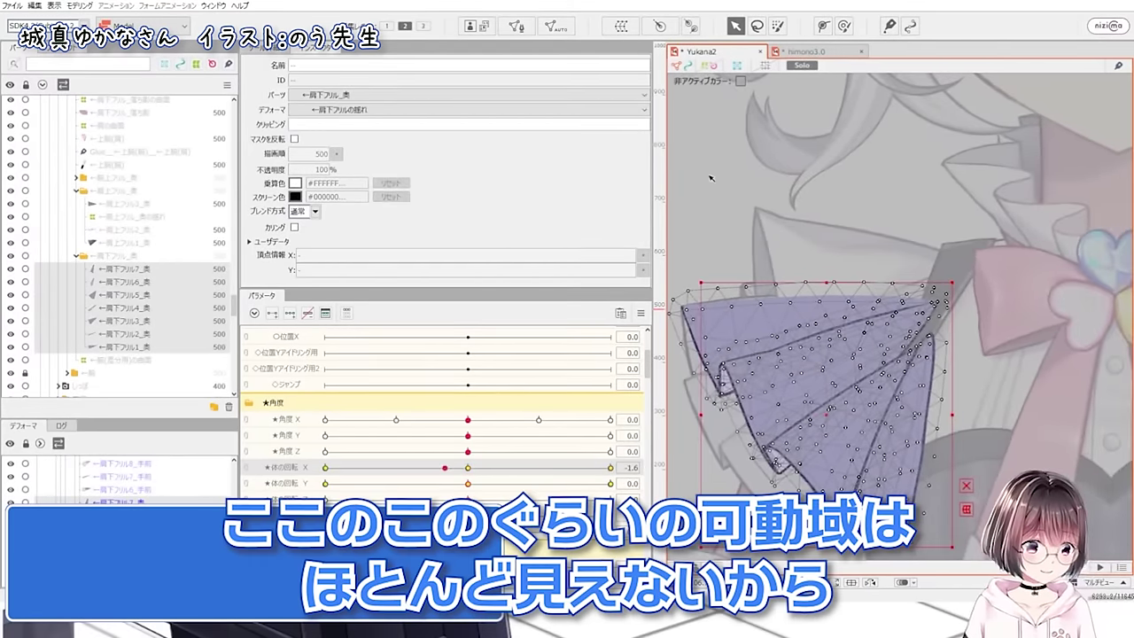
key("Escape")
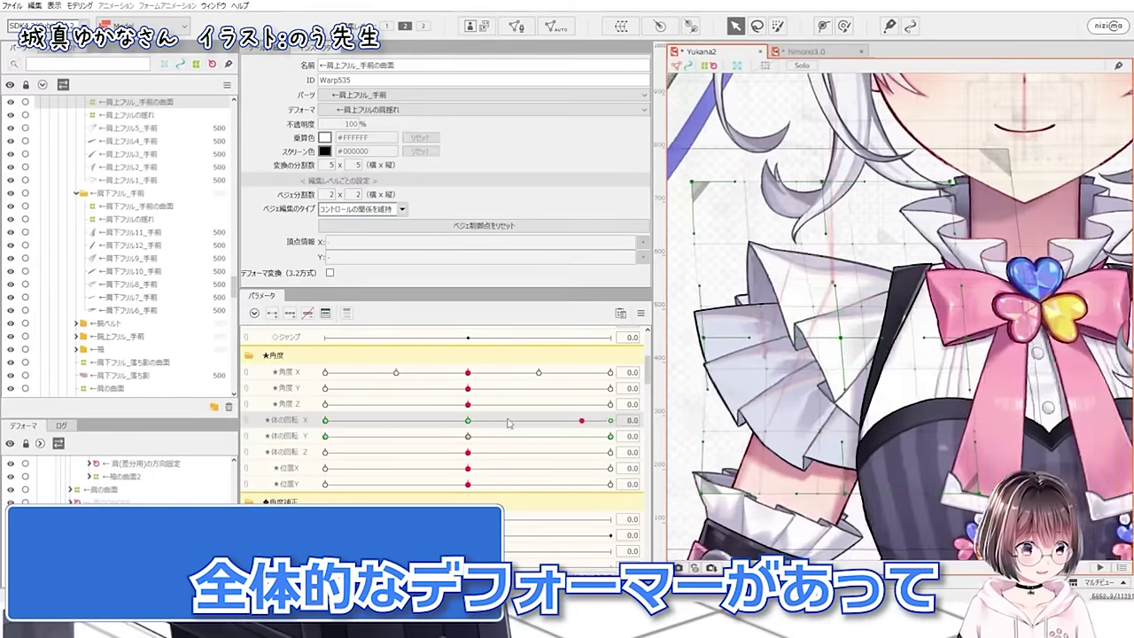
- Preview the upper frill's overall deformer ←肩上フリル_手前の曲面 with 体の回転 X at 10, then reset it to 0
left_click_drag(508, 420, 613, 421)
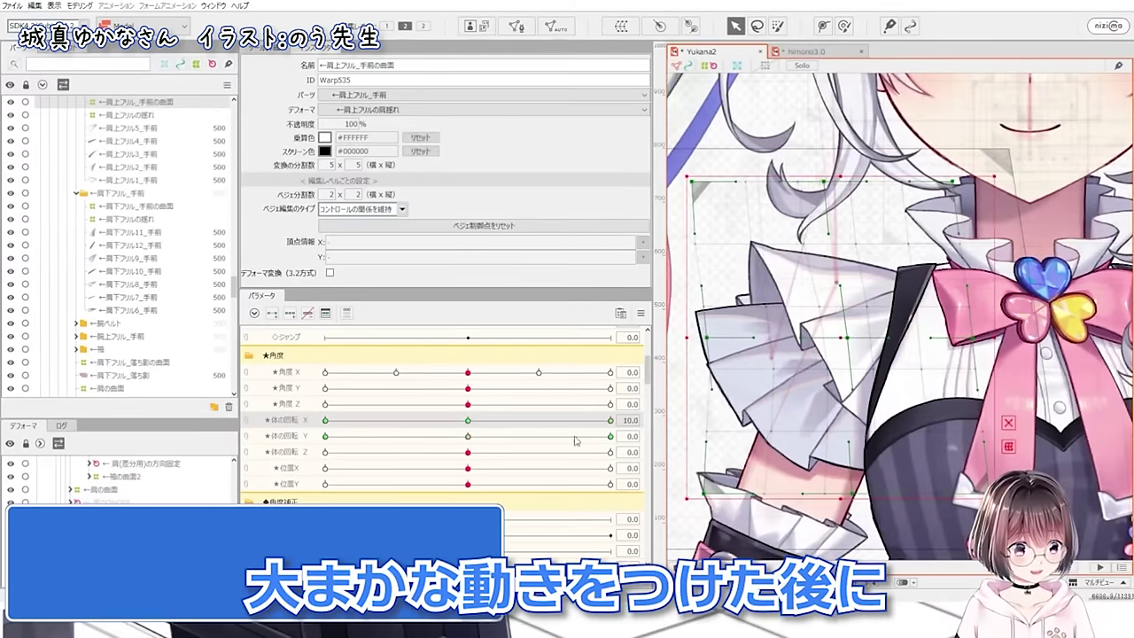
left_click(469, 421)
- Select the pleat ←肩上フリル5_手前 and preview its movement with 体の回転 X at 10 and at about -6
scroll(859, 294, "up", 5)
left_click(804, 310)
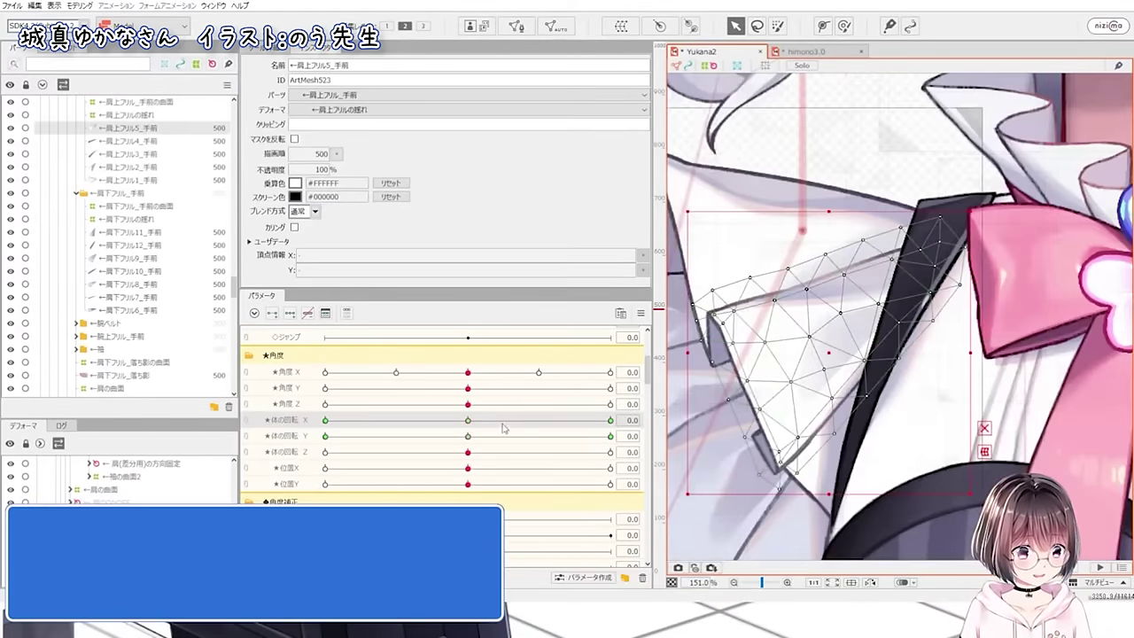
left_click_drag(471, 421, 696, 413)
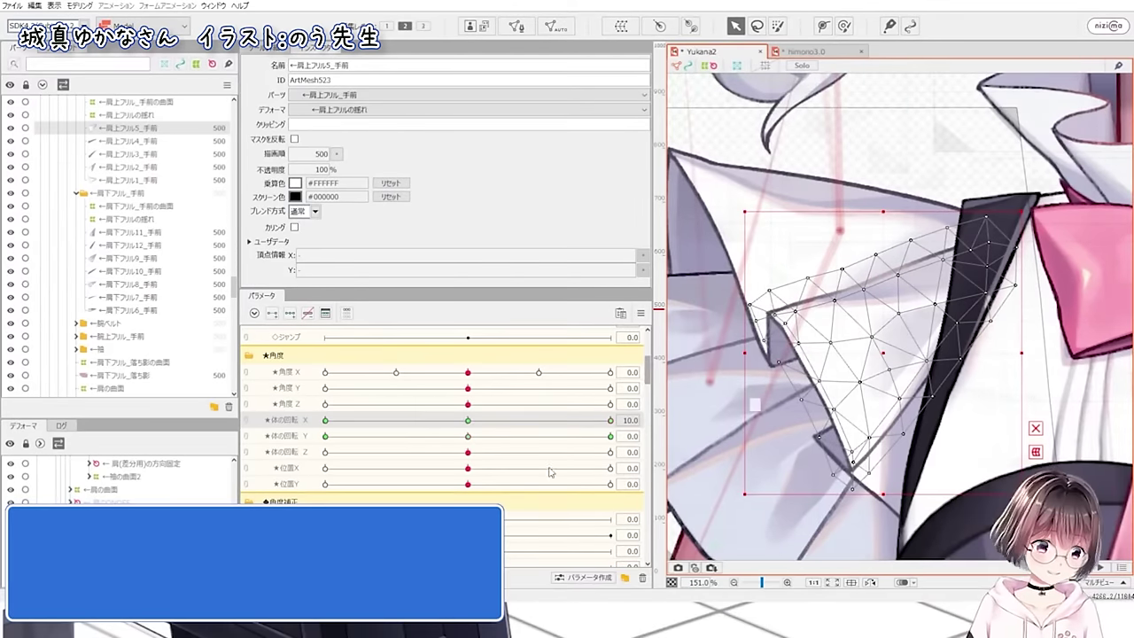
left_click_drag(536, 420, 381, 420)
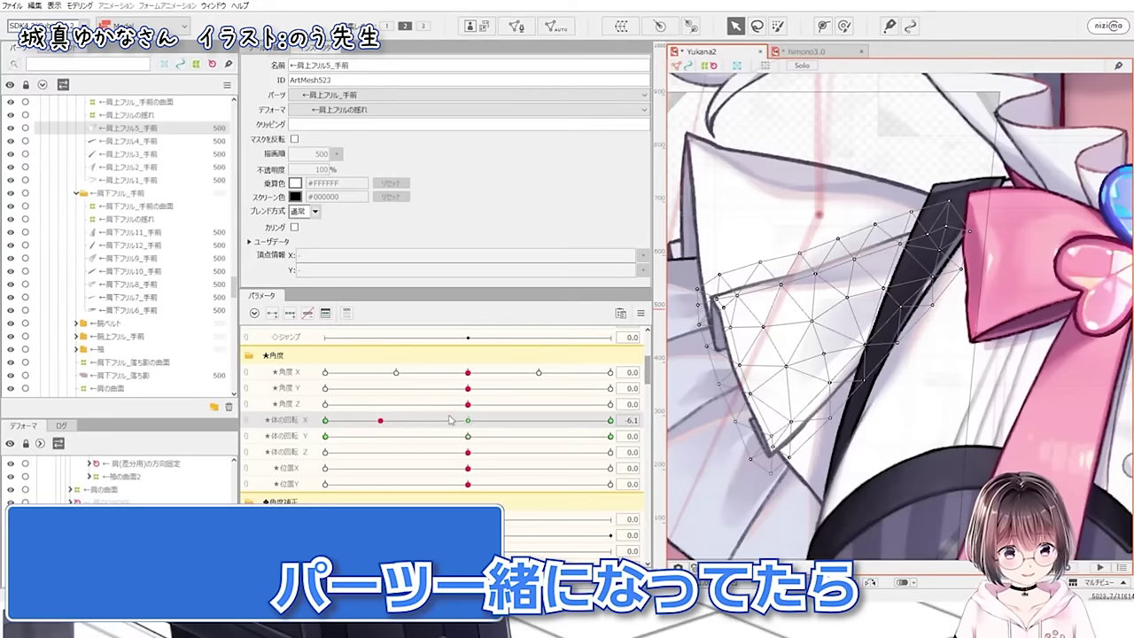
- Return 体の回転 X to 0 and select the upper frill's front pleat ←肩上フリル5_手前 again
left_click(468, 432)
mouse_move(468, 422)
left_mouse_down()
mouse_move(276, 422)
mouse_move(388, 442)
mouse_move(300, 419)
mouse_move(576, 422)
mouse_move(468, 426)
left_mouse_up()
scroll(749, 326, "down", 2)
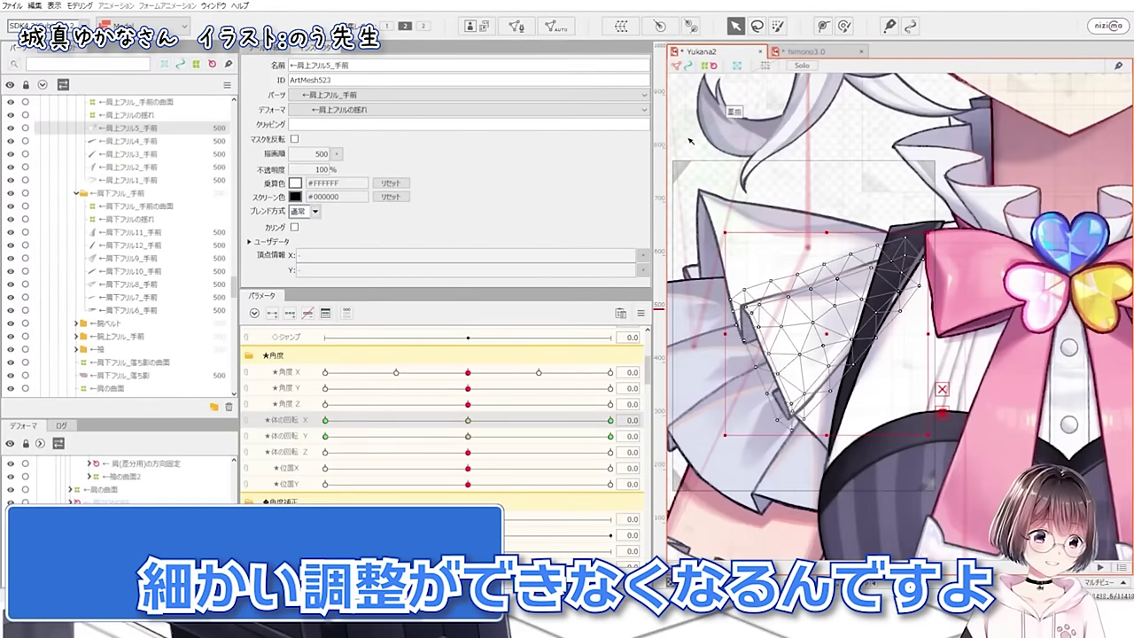
left_click(858, 132)
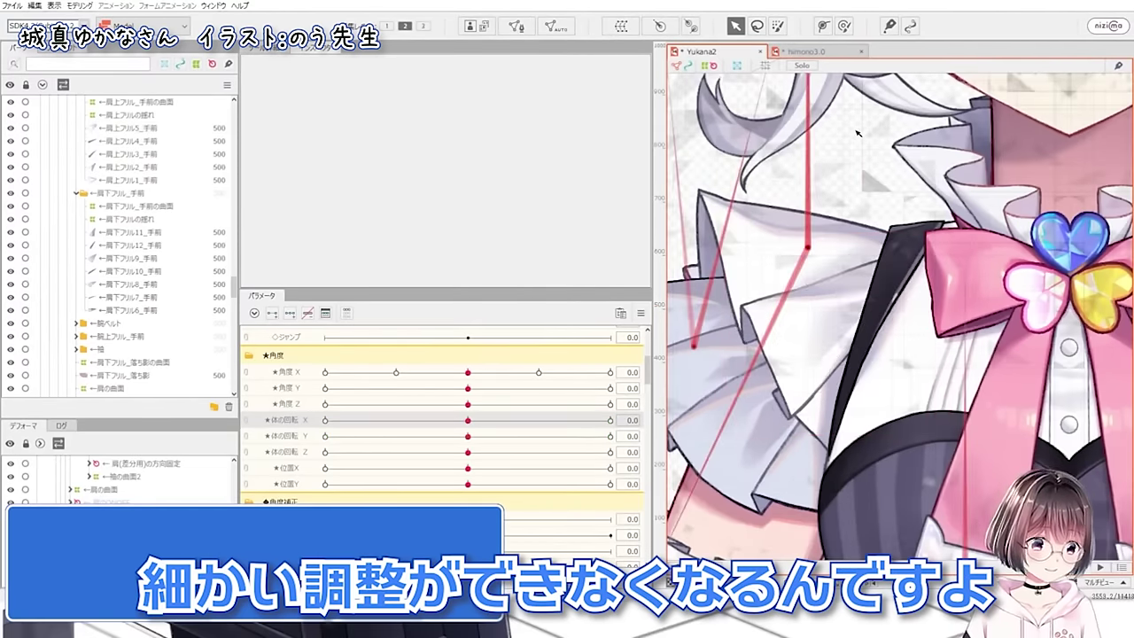
left_click(808, 340)
scroll(798, 319, "up", 3)
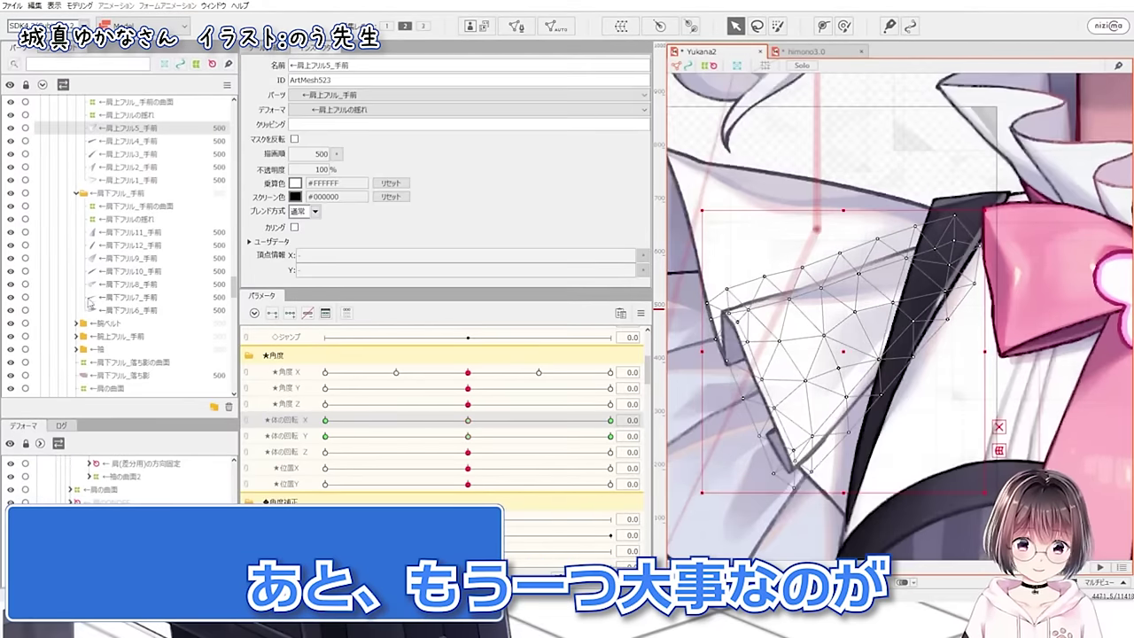
- Lower the opacity of the pleat ←肩上フリル5_手前 to 57% so the piece behind it shows through
left_click(142, 142)
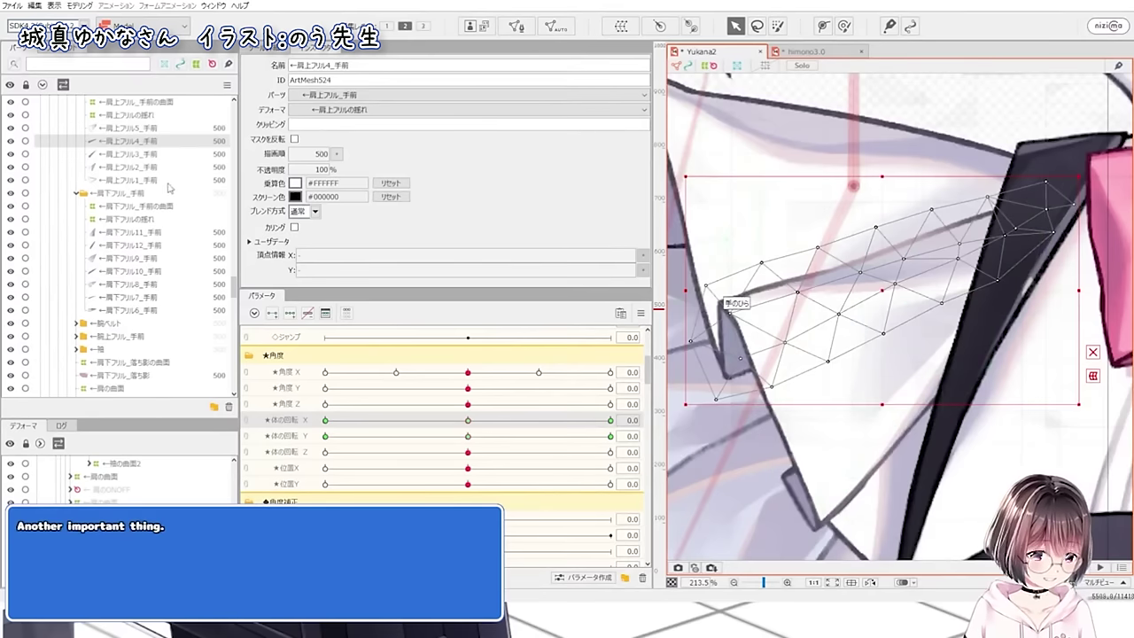
left_click(153, 127)
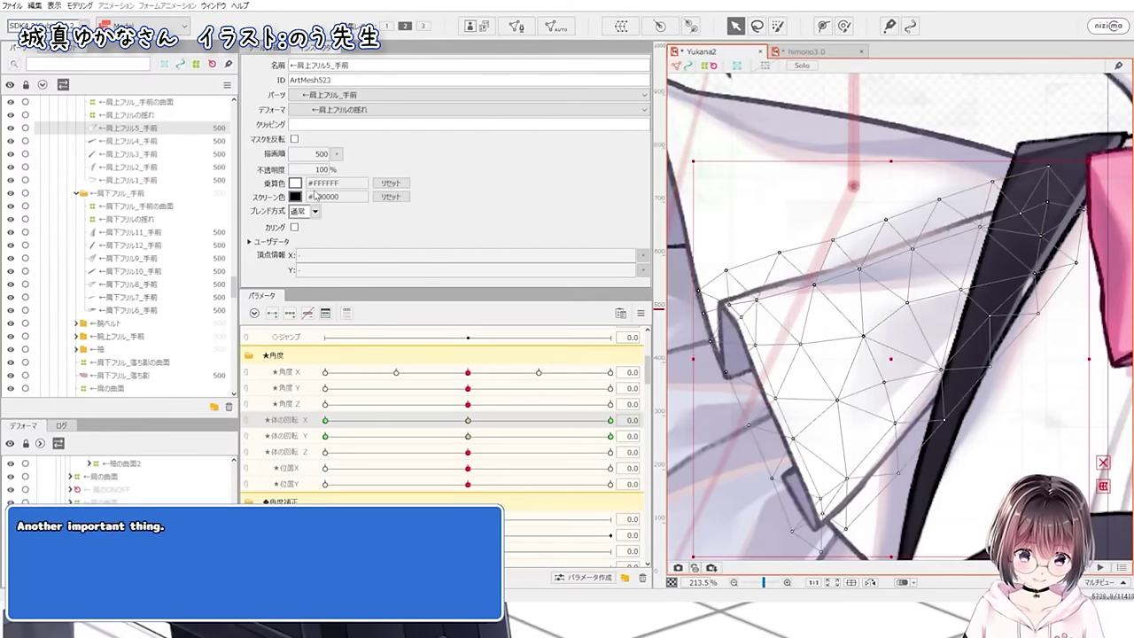
left_click_drag(326, 169, 310, 169)
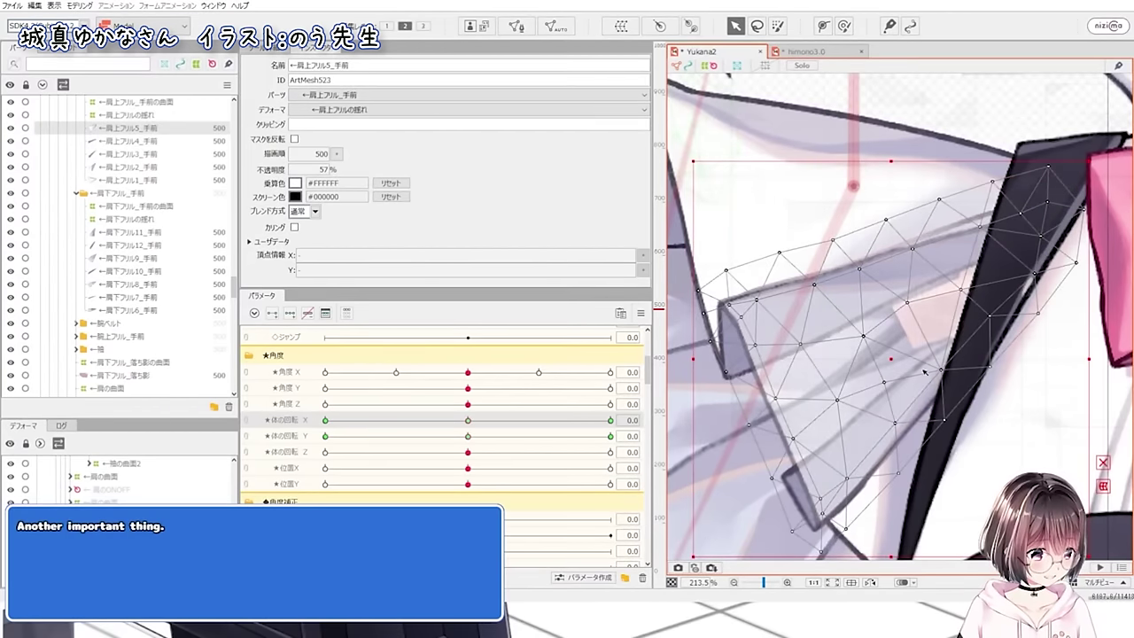
- Switch the visibility of ←肩上フリル5_手前 and ←肩上フリル4_手前 off and on to compare the pleat's outer and inner pieces
left_click(13, 128)
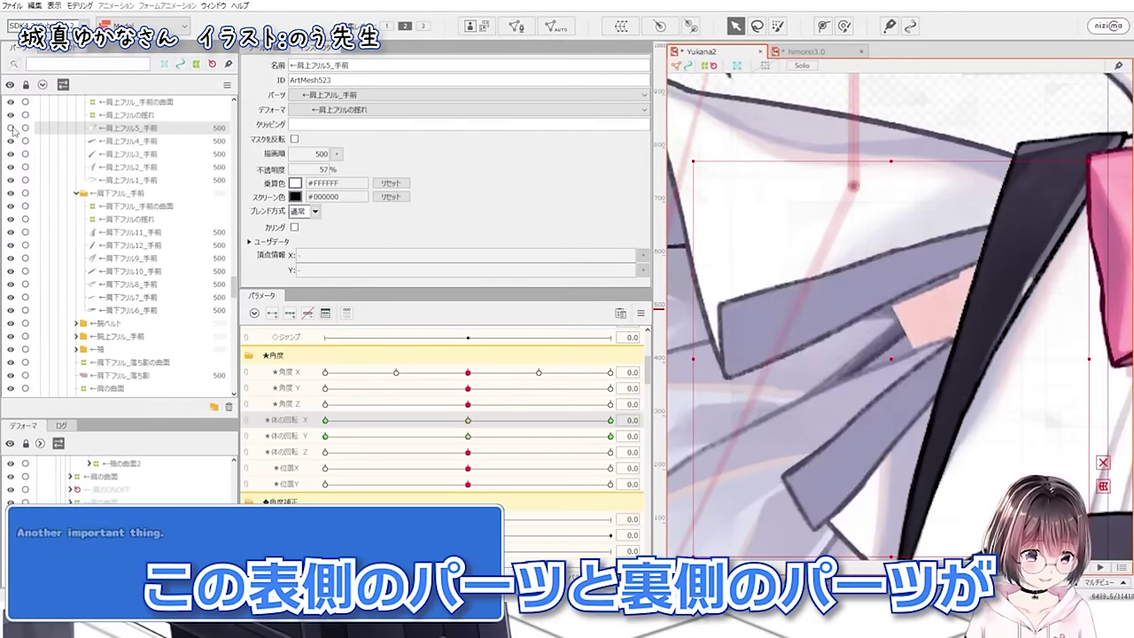
left_click(12, 128)
left_click(11, 129)
left_click(12, 129)
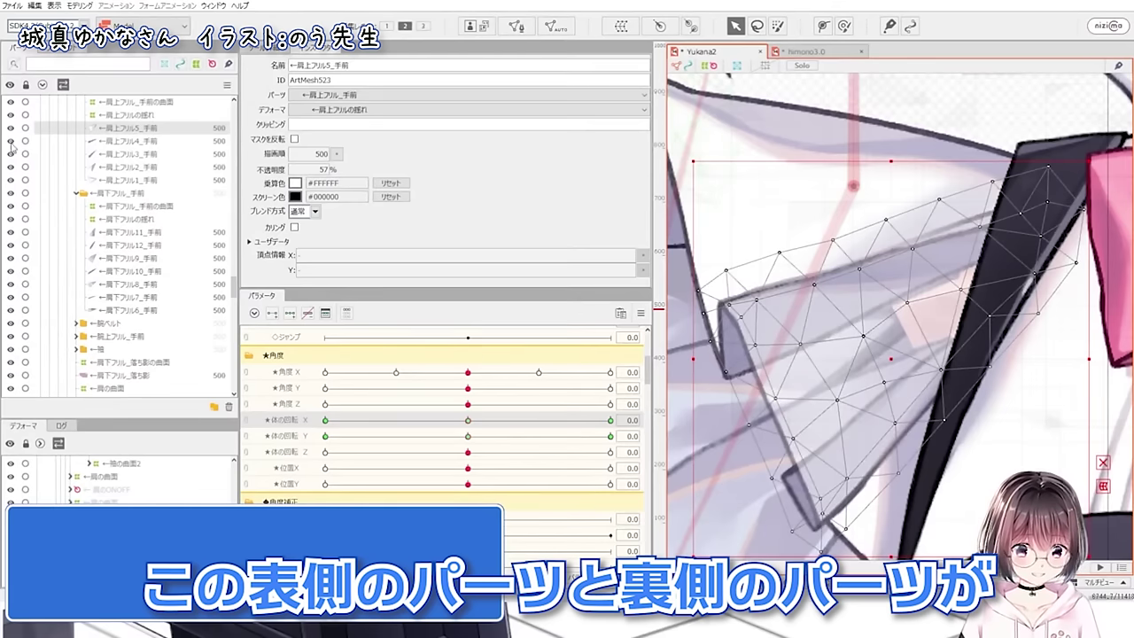
left_click(11, 141)
left_click(12, 141)
left_click(11, 141)
left_click(12, 141)
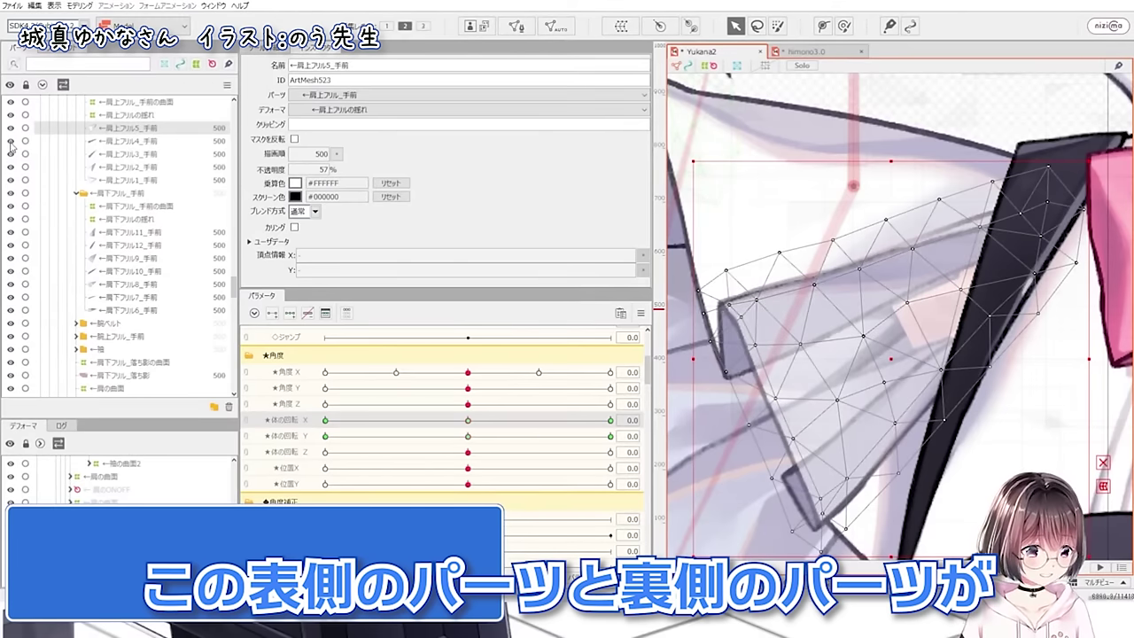
left_click(12, 141)
left_click(12, 141)
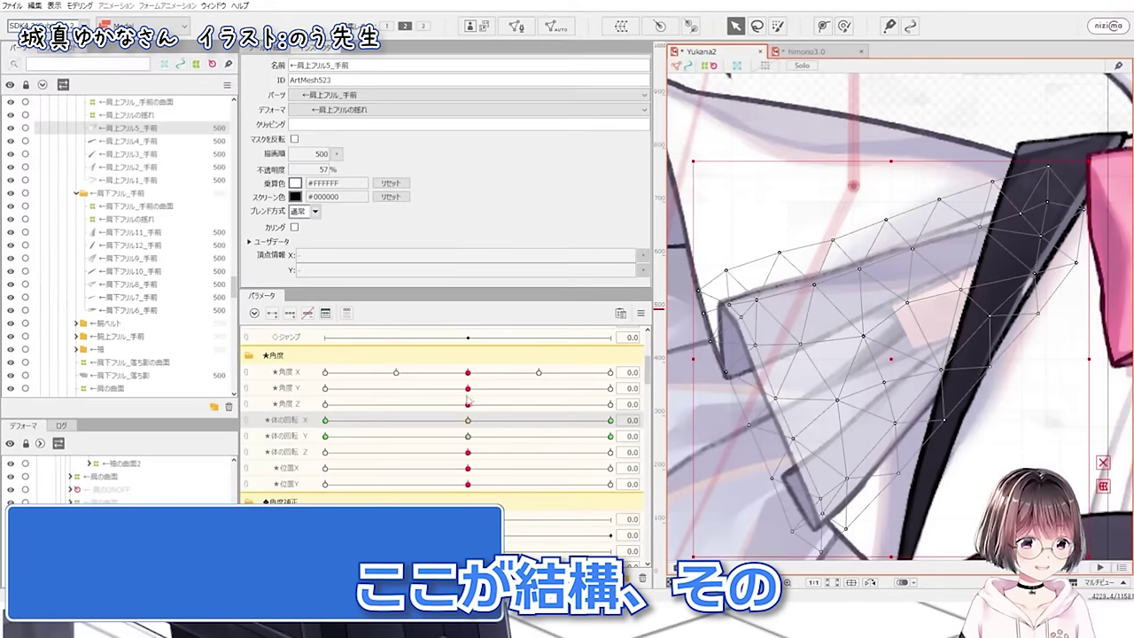
- Try pushing the upper edge of the inner pleat piece ←肩上フリル4_手前 downward with the deform brush
left_click(120, 143)
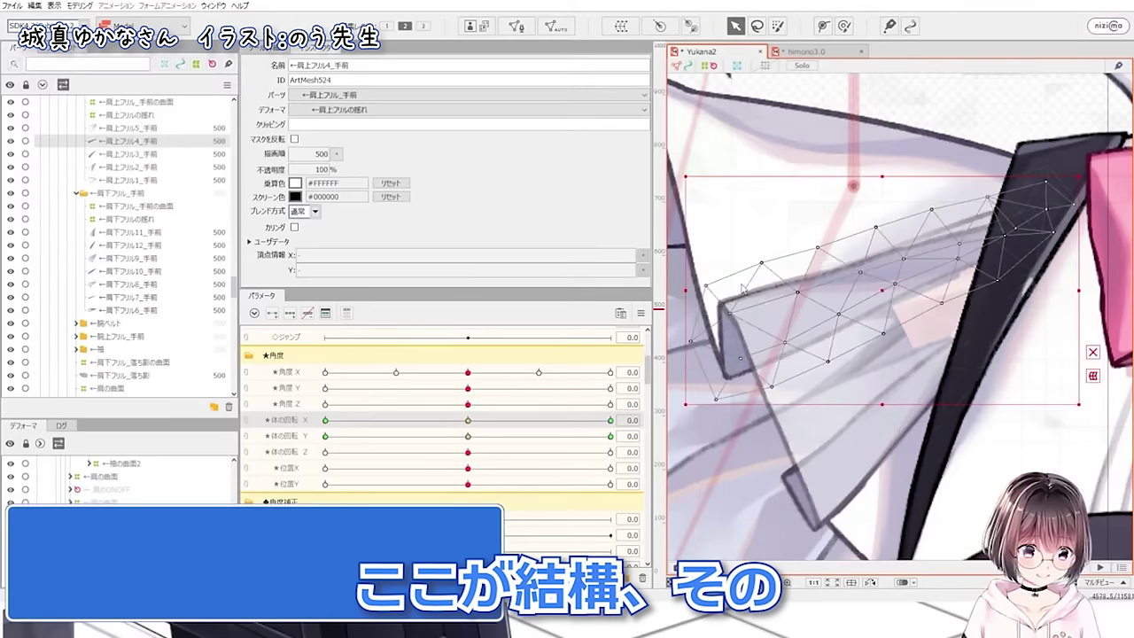
scroll(727, 304, "up", 2)
left_click(845, 27)
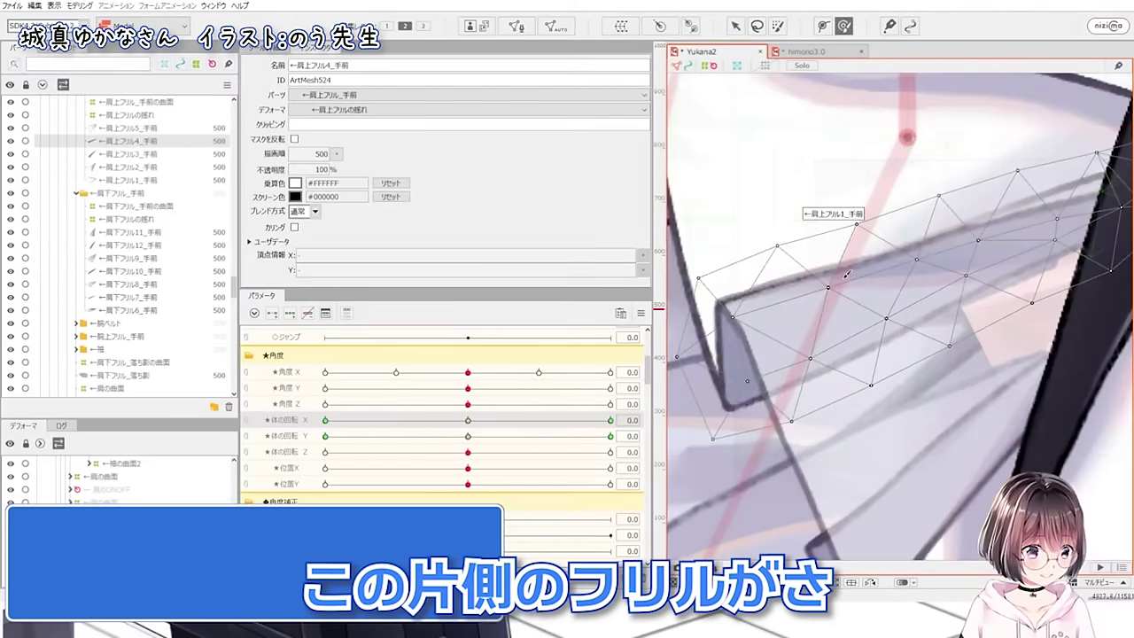
scroll(843, 411, "down", 2)
left_click_drag(814, 167, 827, 213)
left_click_drag(922, 177, 953, 191)
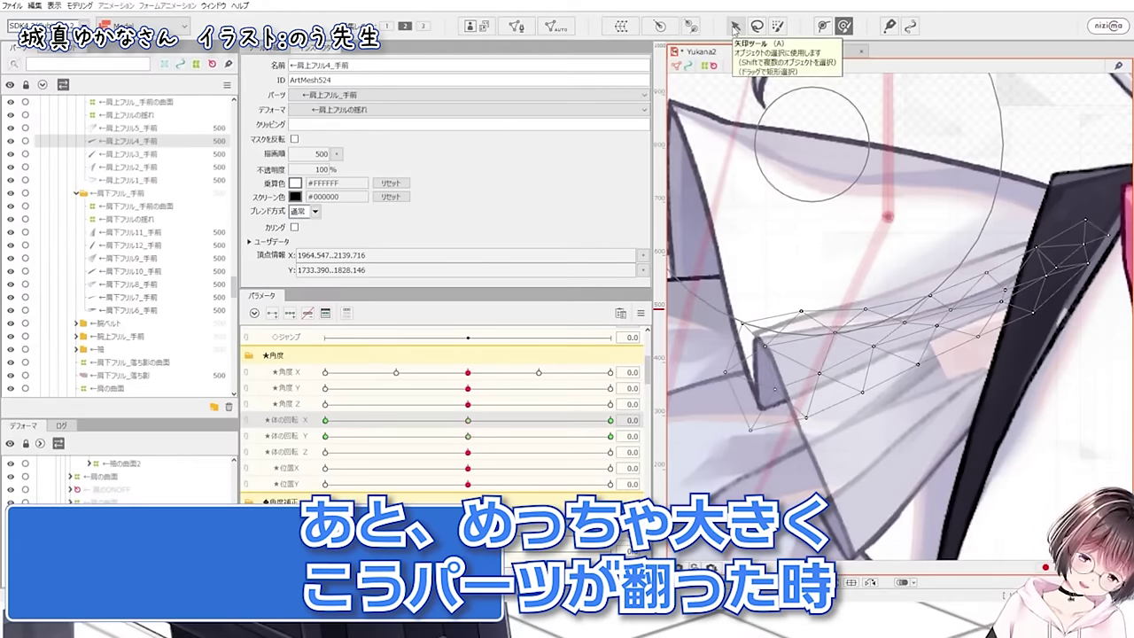
- Try bending the outer piece ←肩上フリル5_手前 strongly and shifting the inner piece ←肩上フリル4_手前 with the deform brush
left_click(735, 27)
left_click(169, 127)
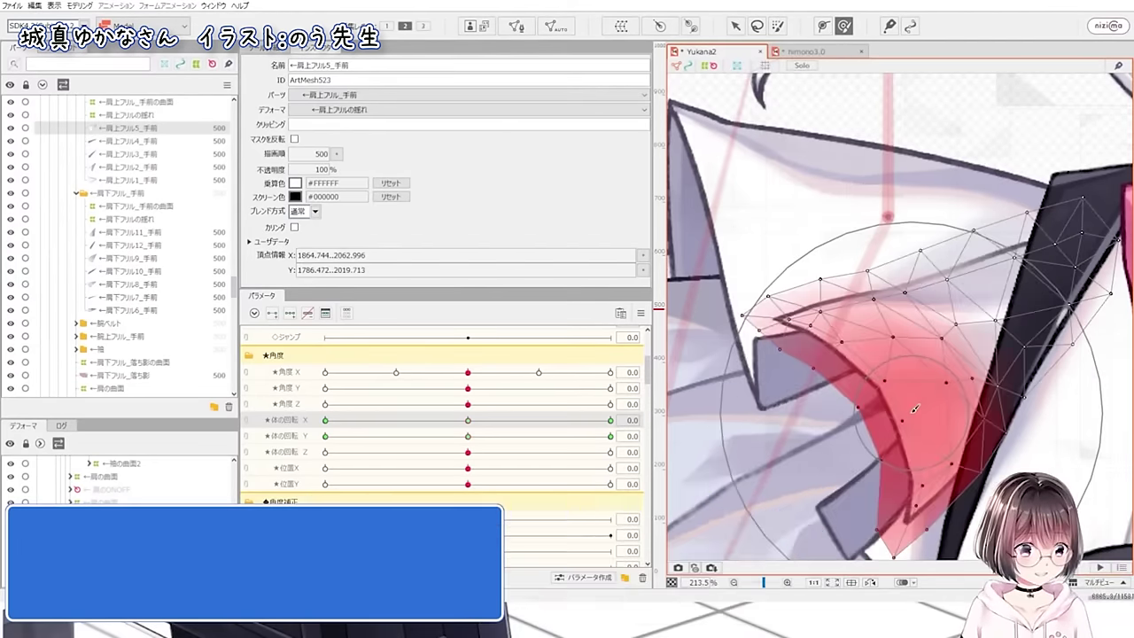
left_click(172, 141)
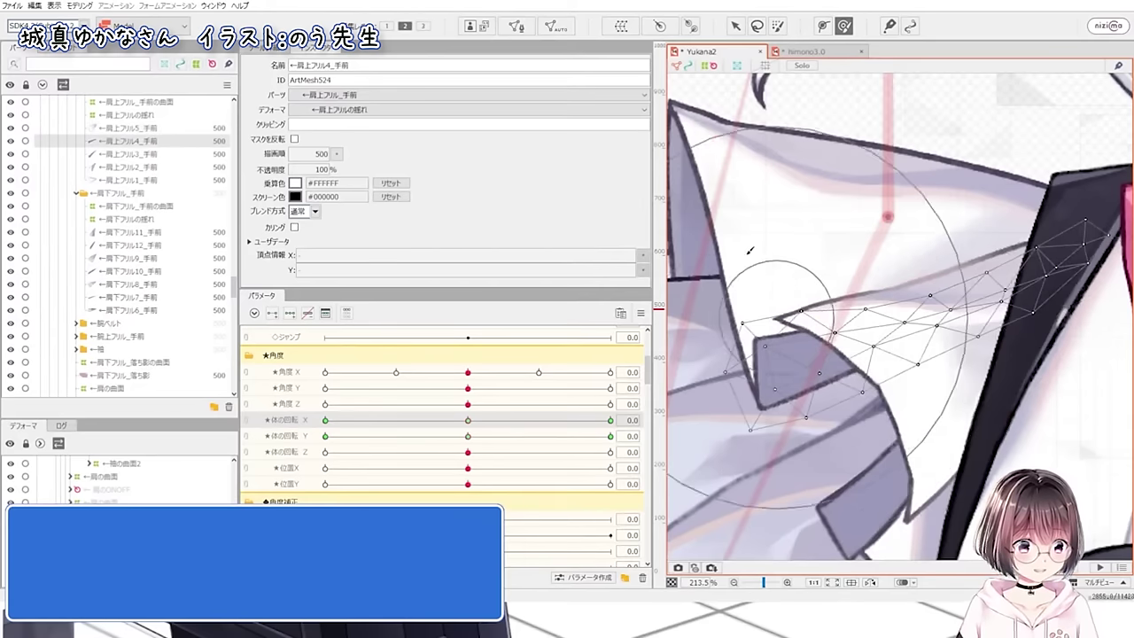
left_click_drag(749, 259, 759, 271)
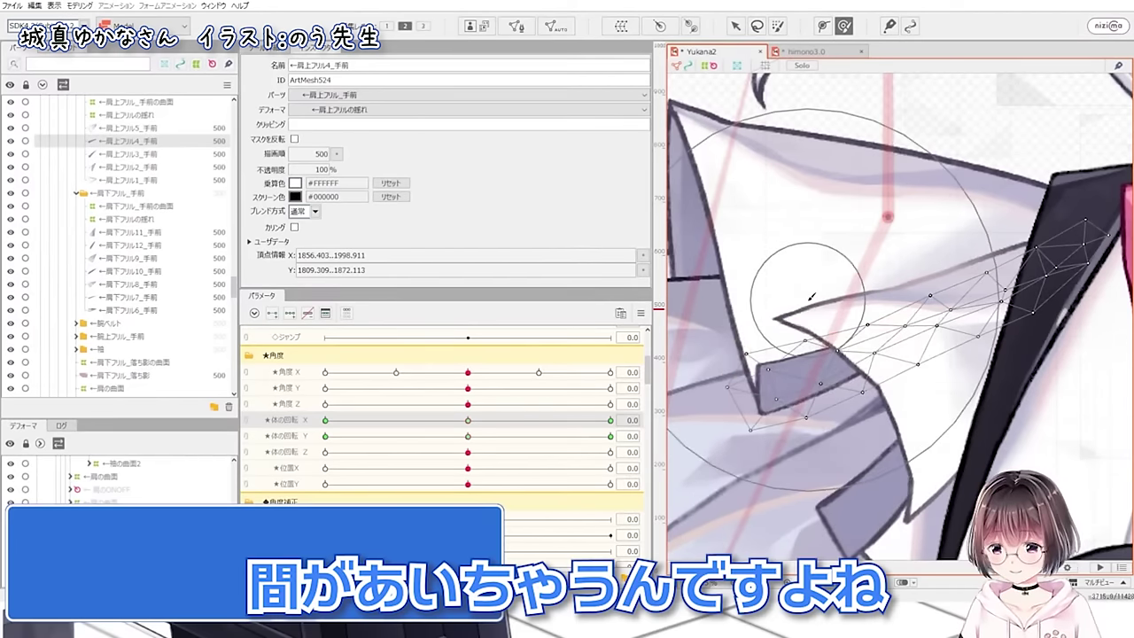
- Undo the trial brush deformations on the two pleat pieces and inspect their overlapping meshes along the shared edge
key("ctrl+z")
key("ctrl+z")
key("ctrl+z")
key("ctrl+z")
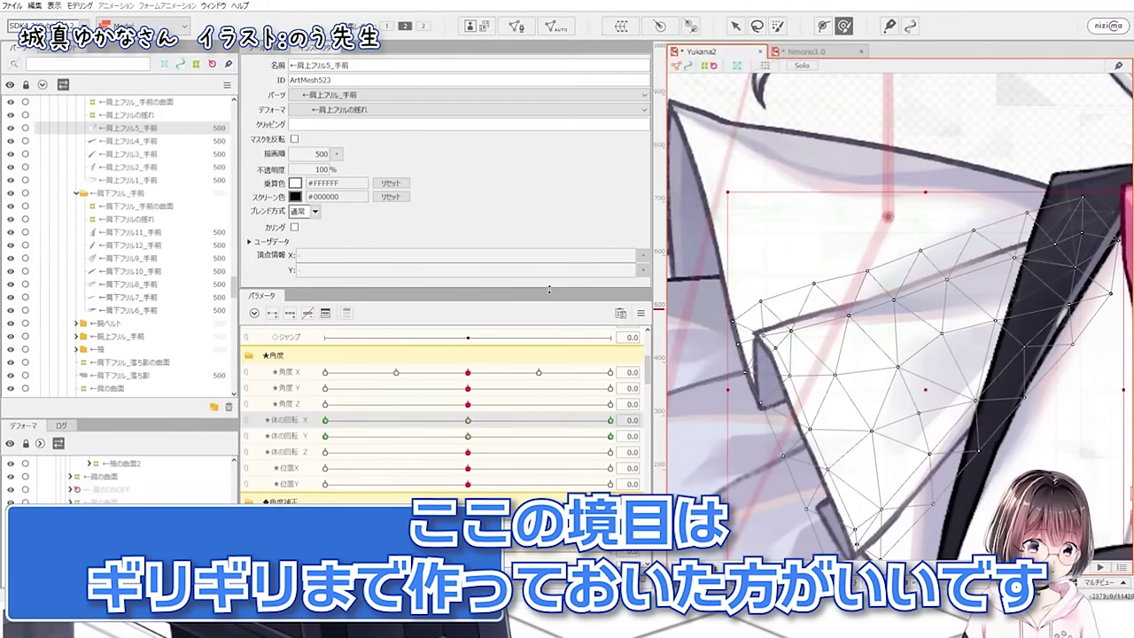
left_click(133, 141)
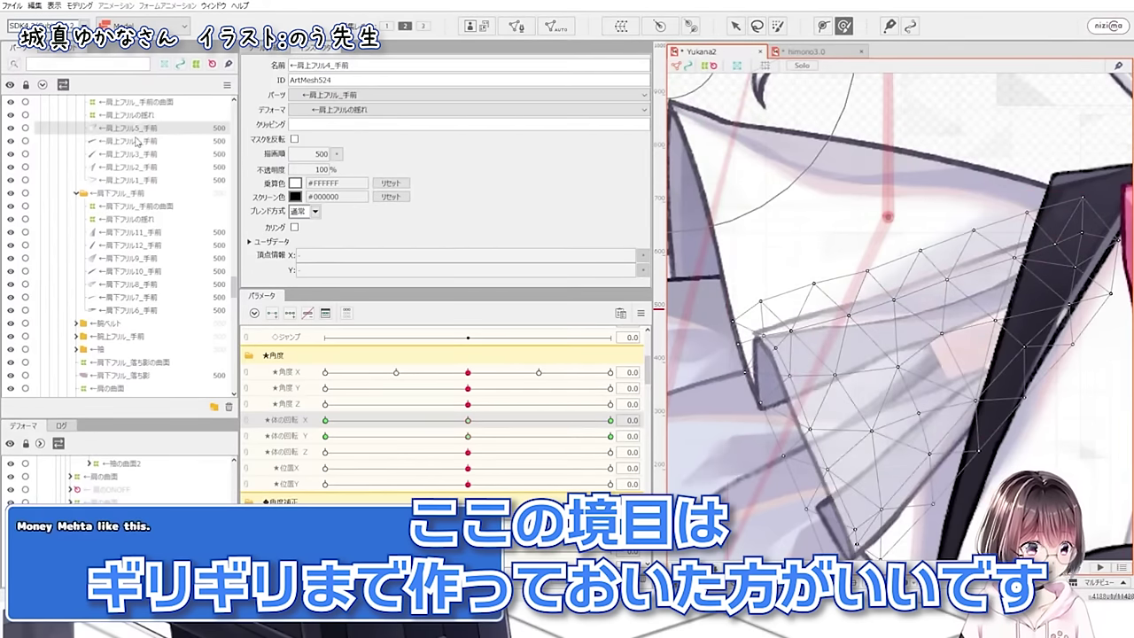
key("ctrl+z")
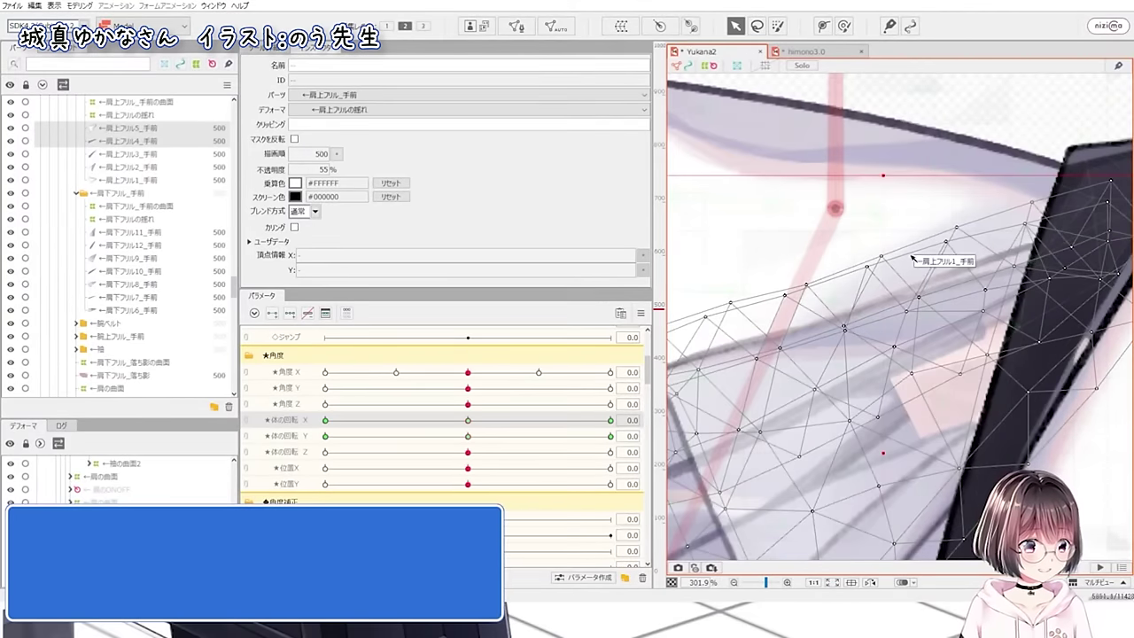
scroll(787, 334, "down", 3)
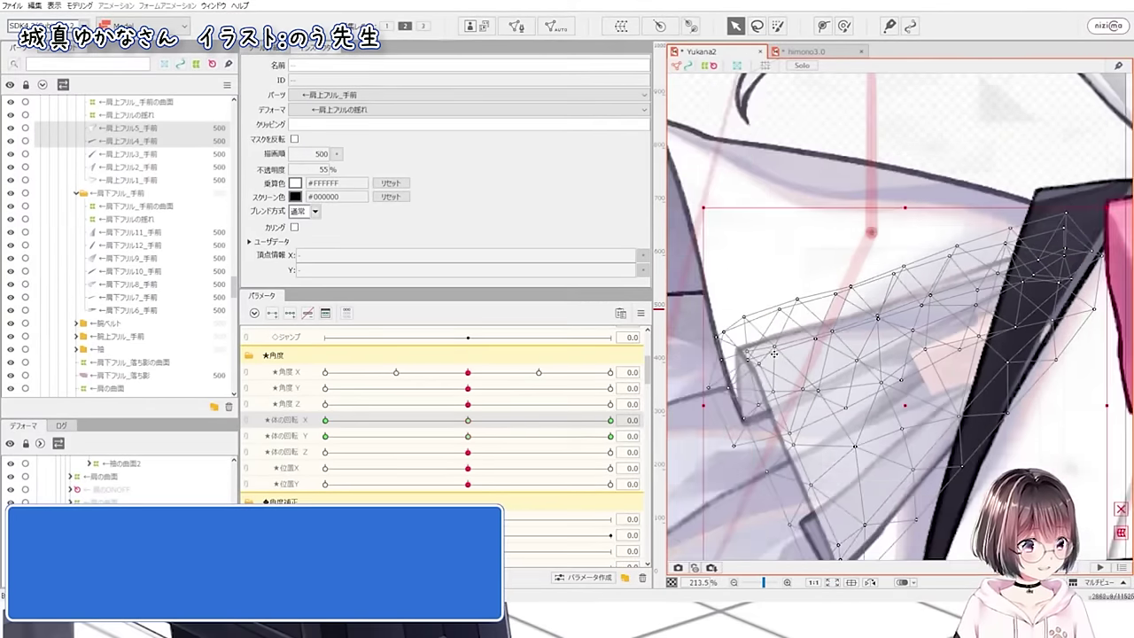
scroll(750, 352, "up", 3)
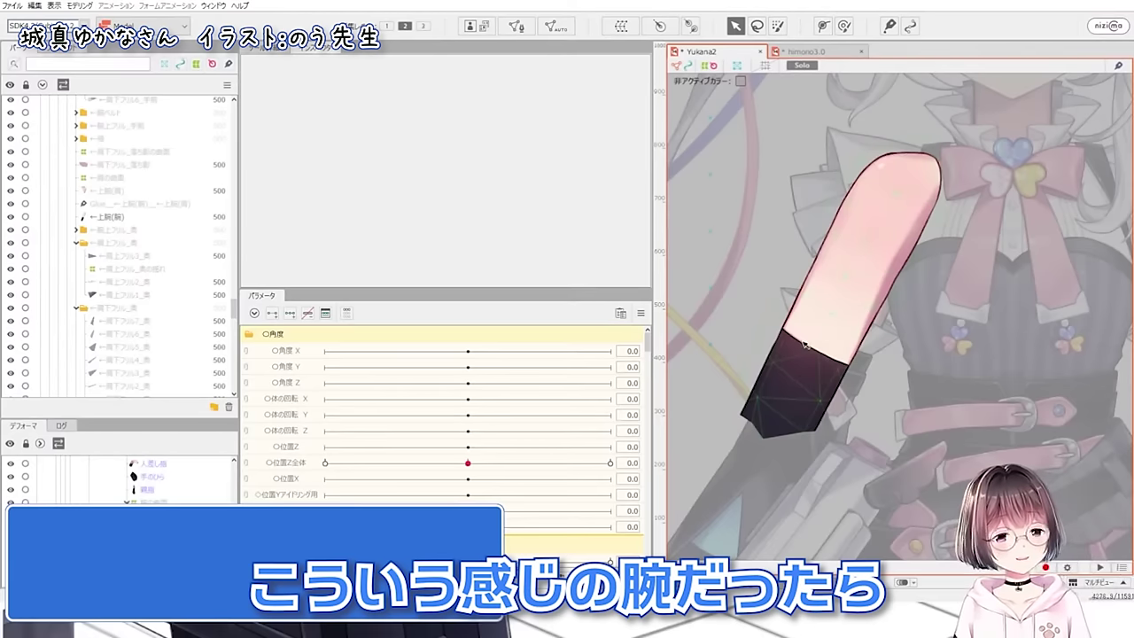
- Select the upper arm part ←上腕(腕) in Solo display, then restore the full model view
left_click(785, 353)
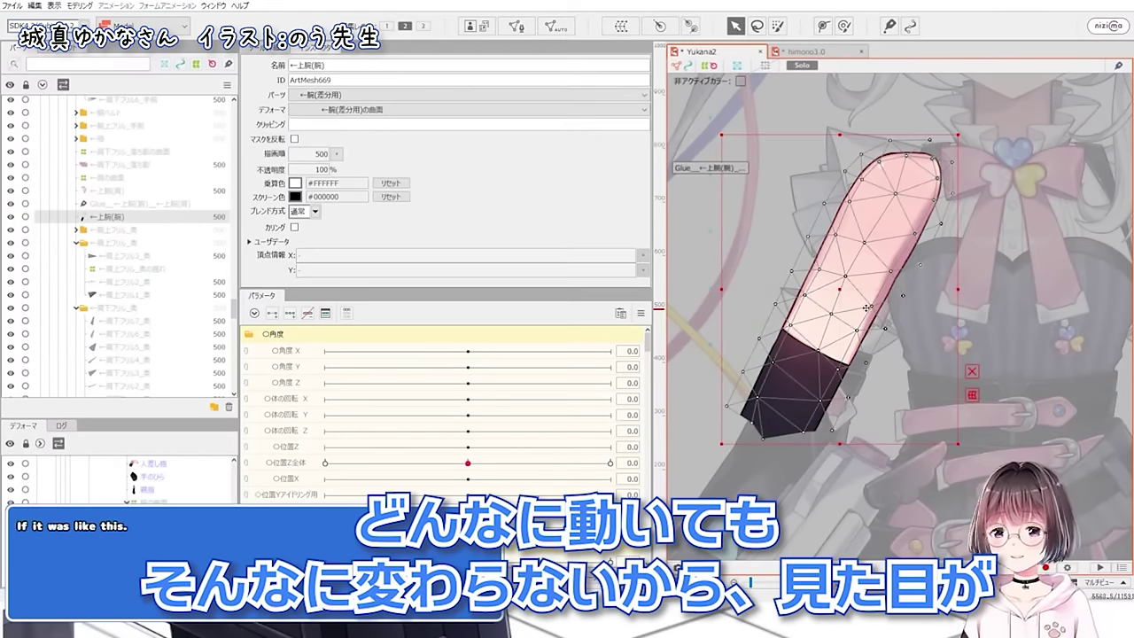
left_click(683, 477)
left_click(802, 65)
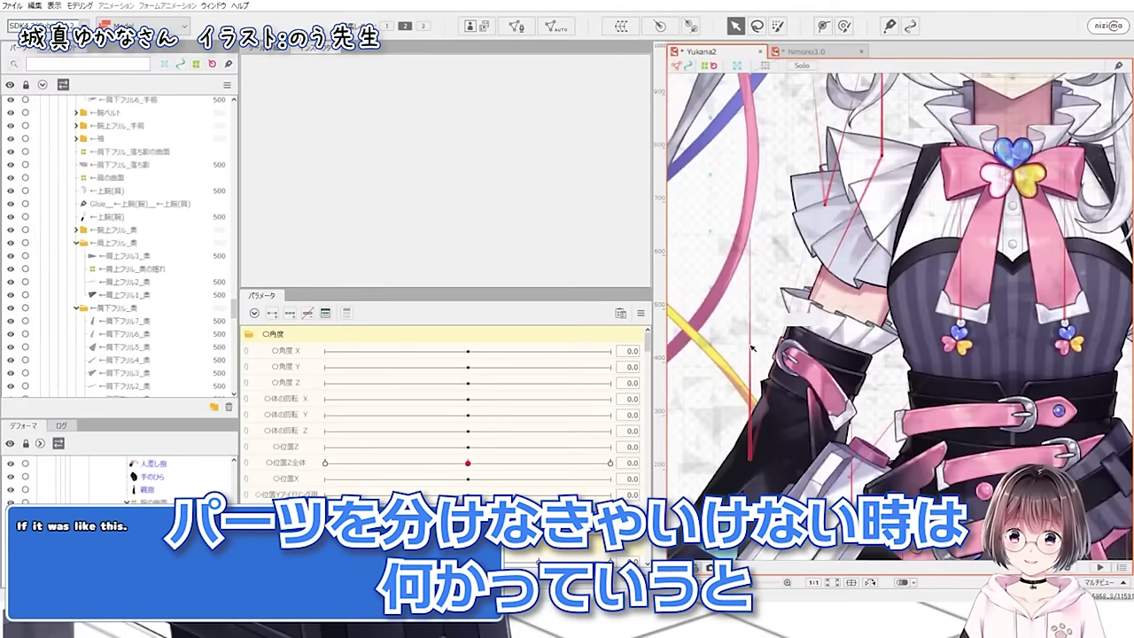
- Isolate the calf part →ふくらはぎ in Solo display to view it without its tattoo, then restore the full view
scroll(760, 289, "down", 3)
scroll(759, 288, "down", 3)
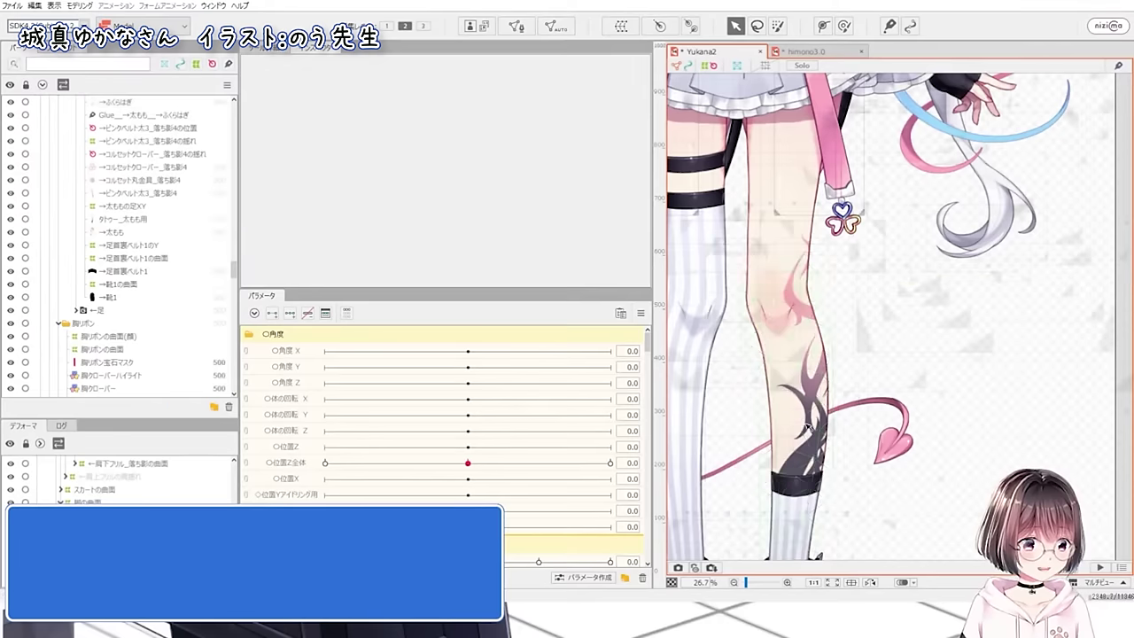
scroll(808, 428, "up", 2)
left_click(788, 420)
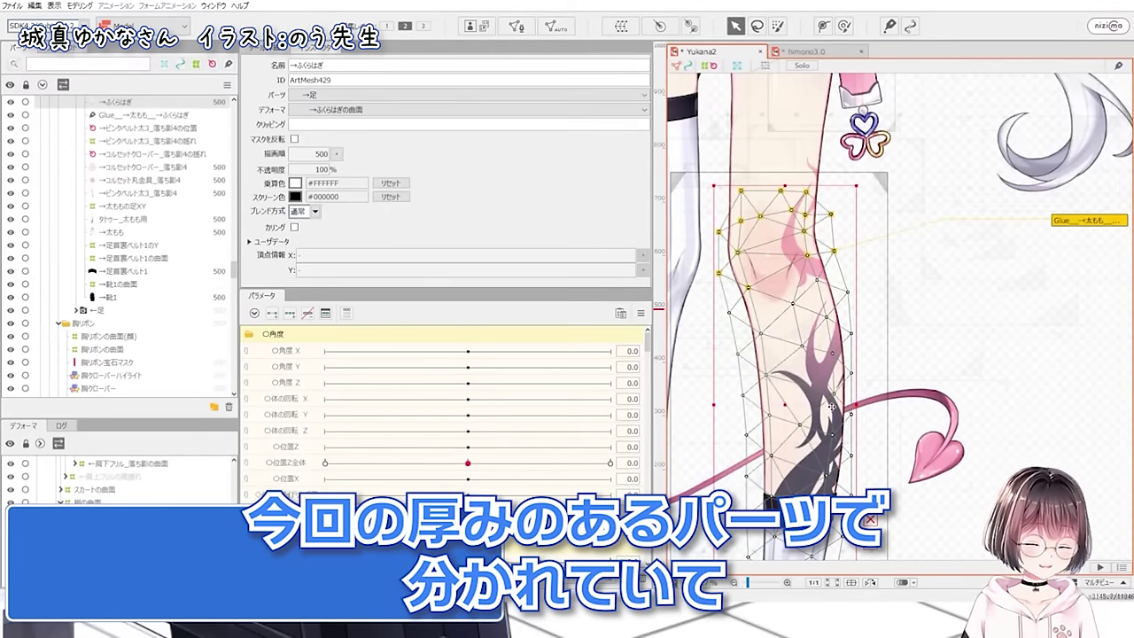
left_click(802, 66)
scroll(815, 386, "down", 2)
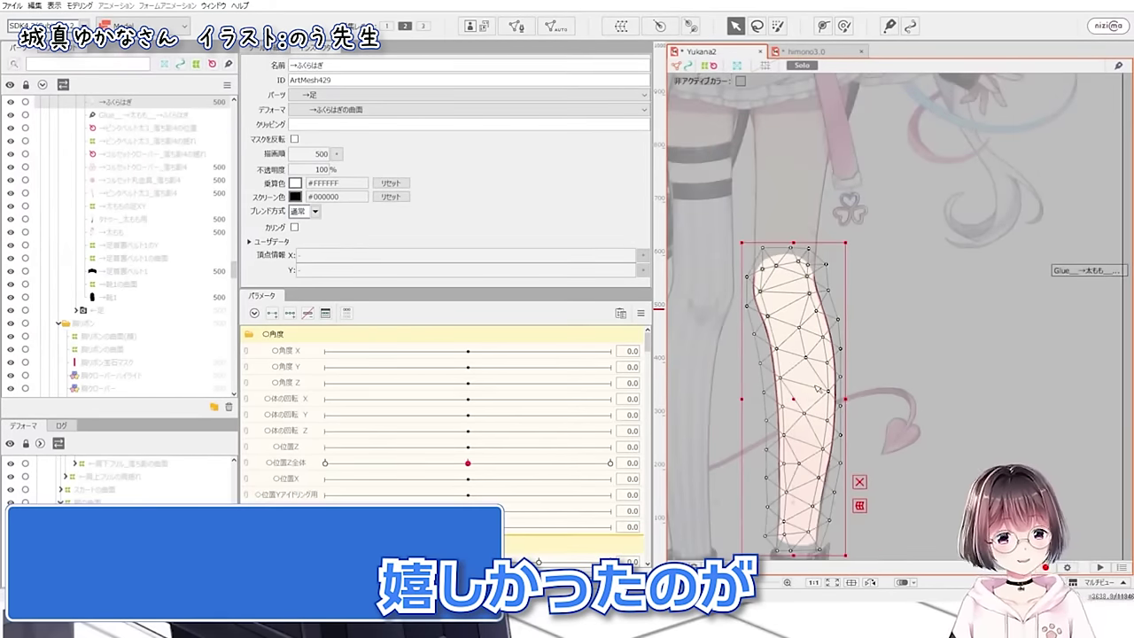
left_click(909, 517)
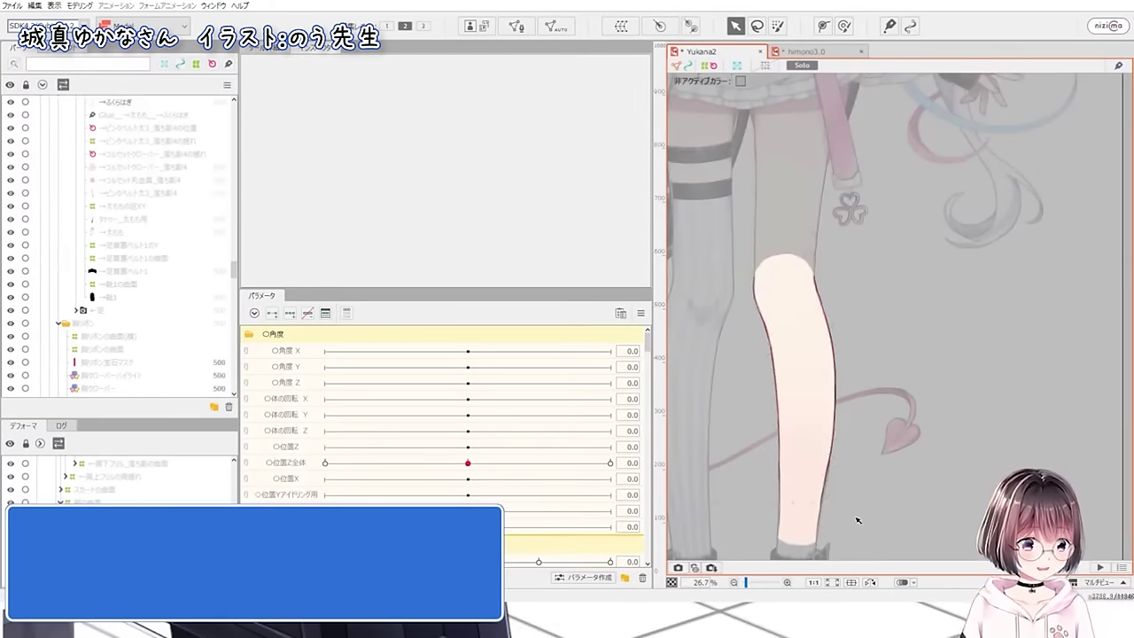
key("s")
- Unlock the calf tattoo part タトゥー_ふくらはぎ用 and select it to show its separate mesh
scroll(820, 407, "up", 2)
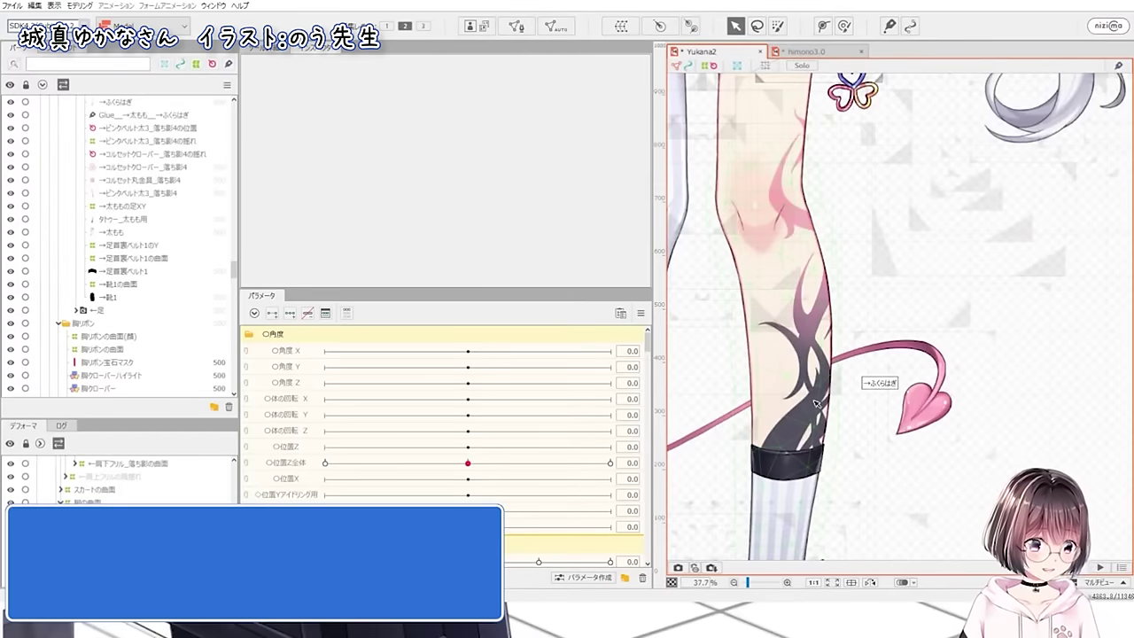
left_click(815, 403)
scroll(106, 278, "up", 5)
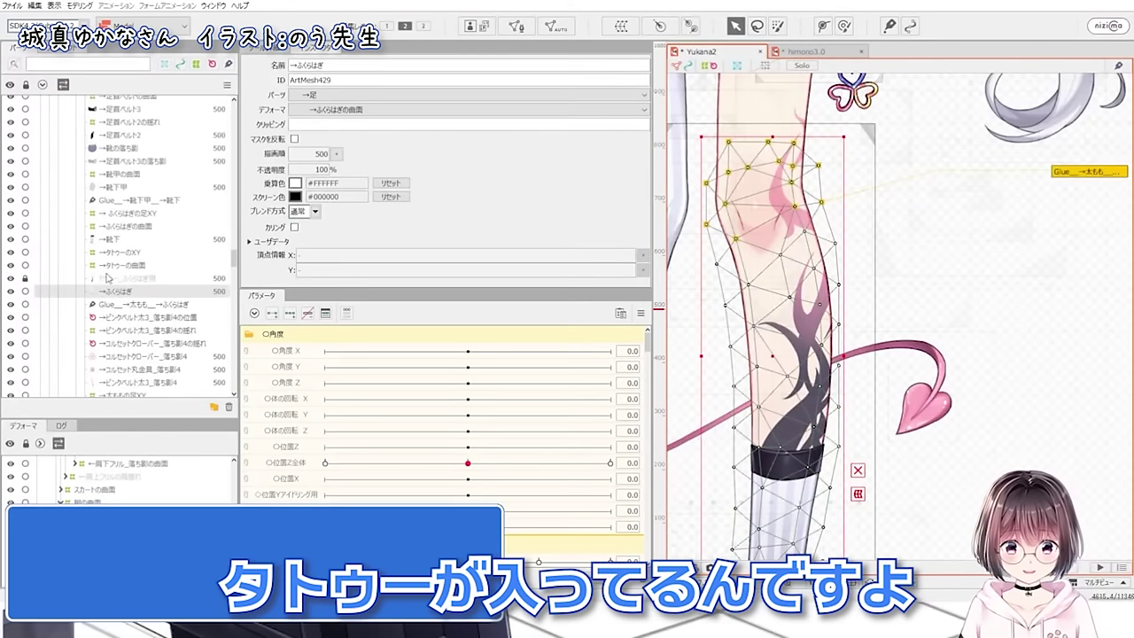
left_click(108, 279)
left_click(24, 279)
left_click(135, 280)
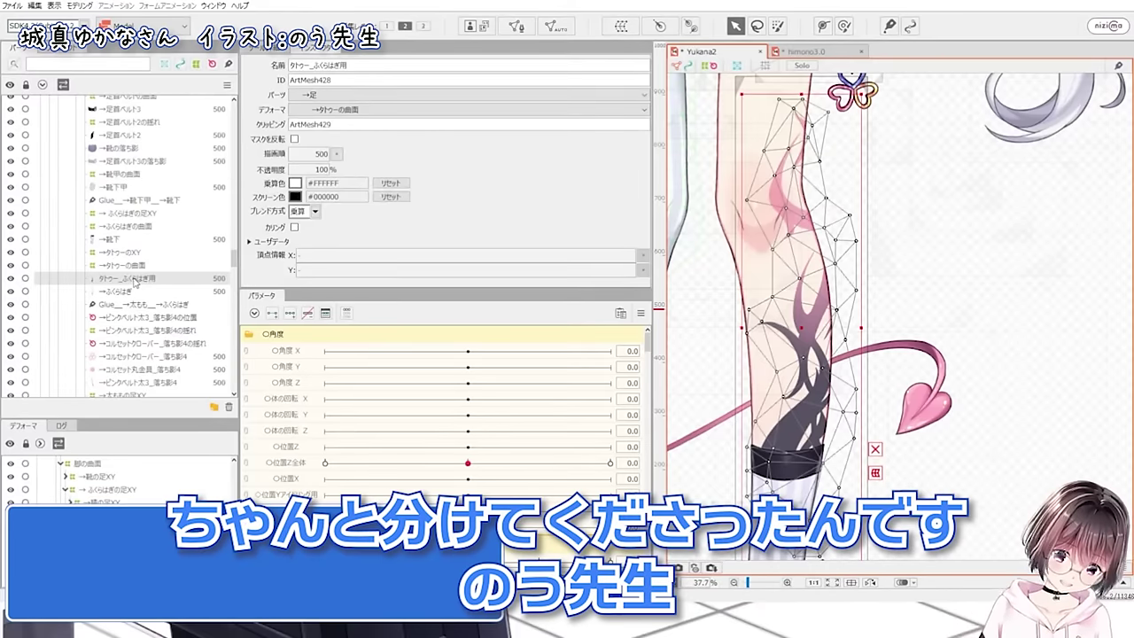
key("s")
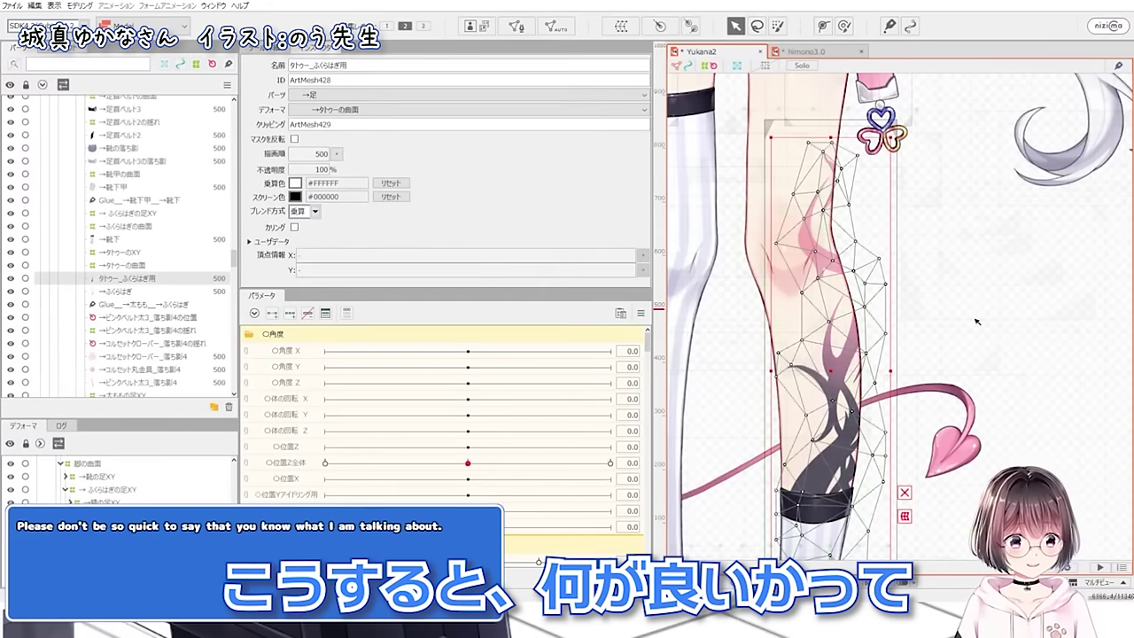
- Clear the selection and preview the tattooed leg with 体の回転 X turned positive, at -10 and at about -4.8
key("Escape")
scroll(412, 431, "down", 1)
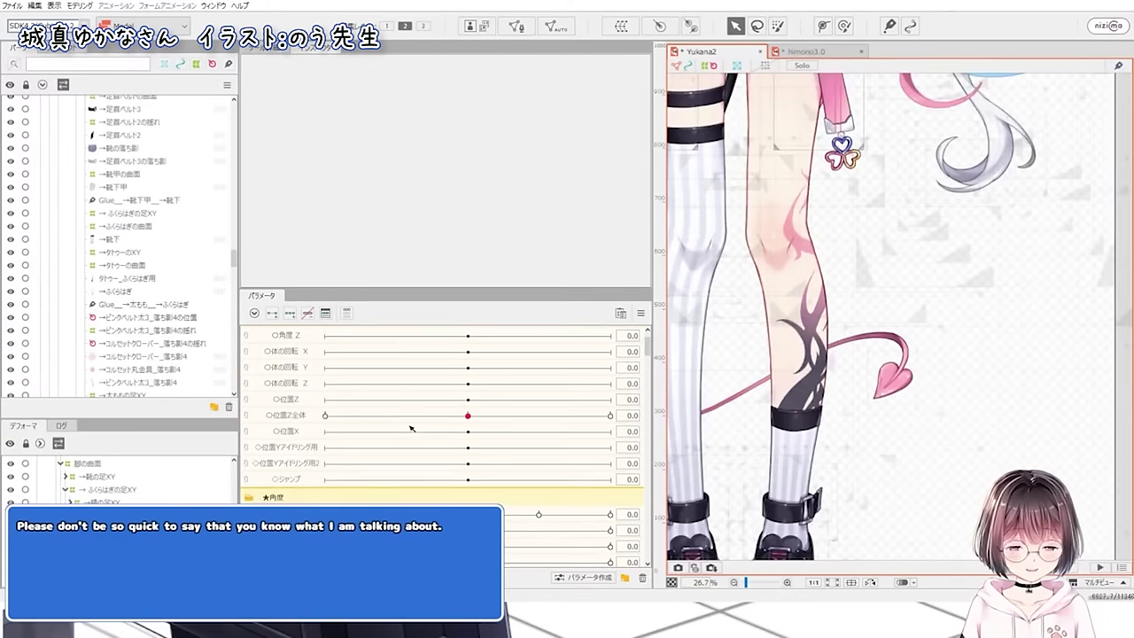
scroll(425, 400, "down", 1)
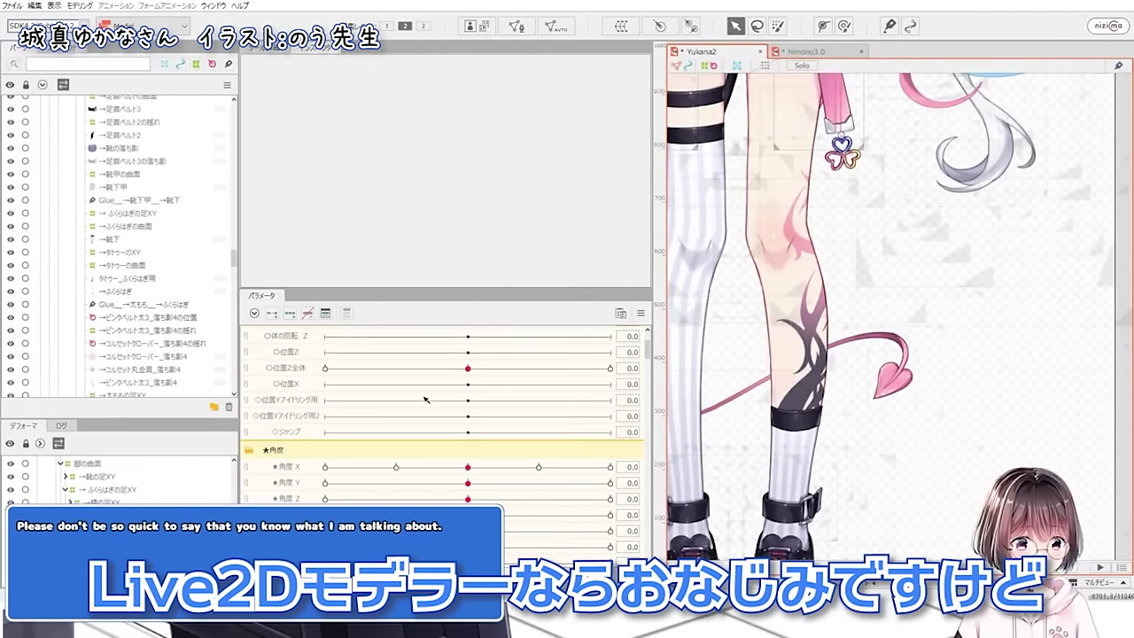
scroll(434, 447, "down", 1)
left_click_drag(468, 467, 555, 506)
left_click_drag(340, 485, 261, 486)
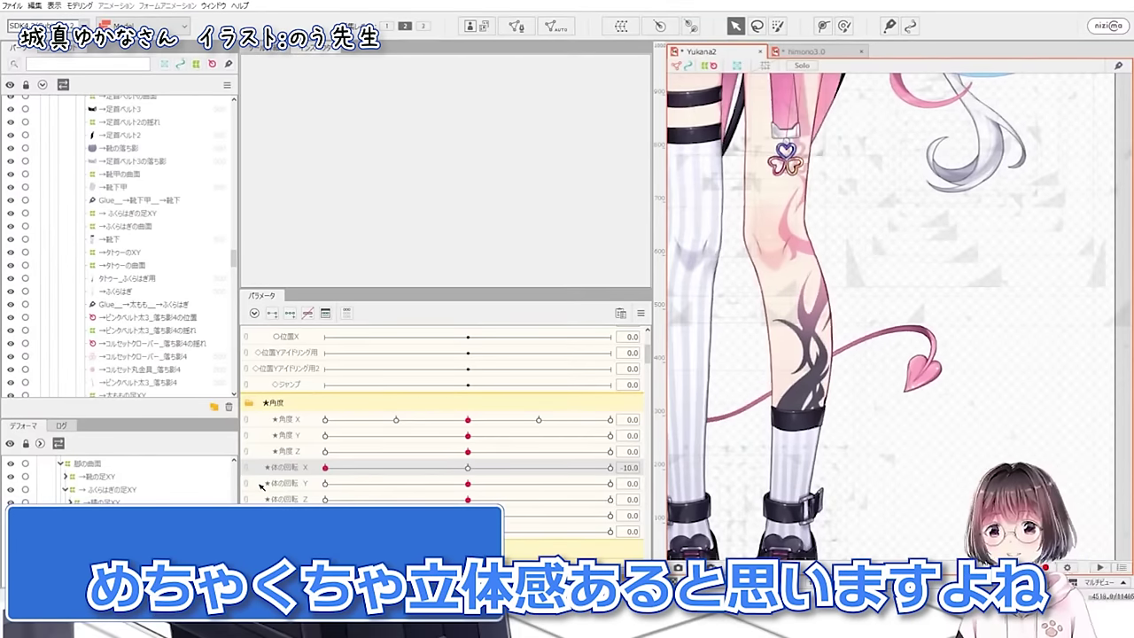
left_click_drag(326, 467, 383, 467)
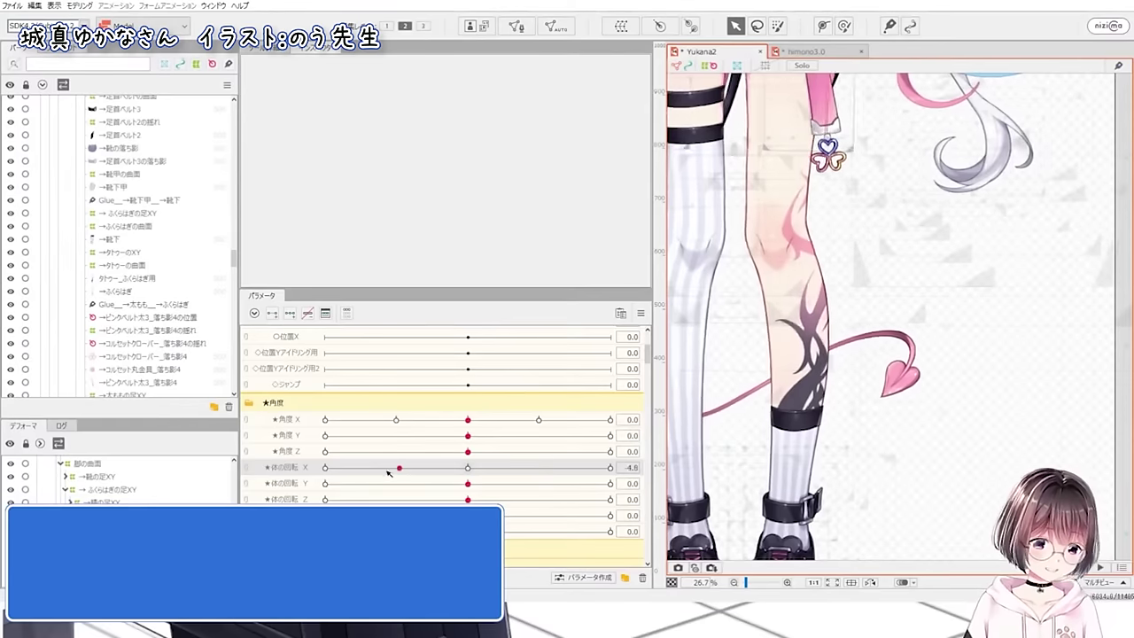
- Preview the calf part →ふくらはぎ alone in Solo display while moving 体の回転 X between 9.6, -9.3 and 2.2
left_click_drag(452, 471, 297, 456)
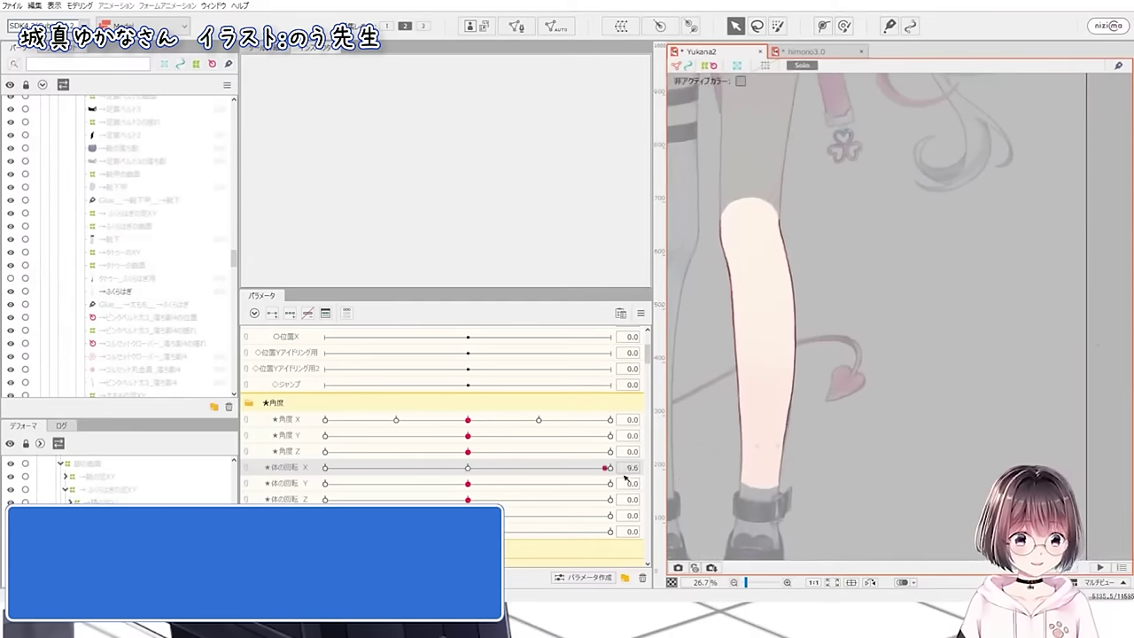
left_click_drag(325, 467, 362, 476)
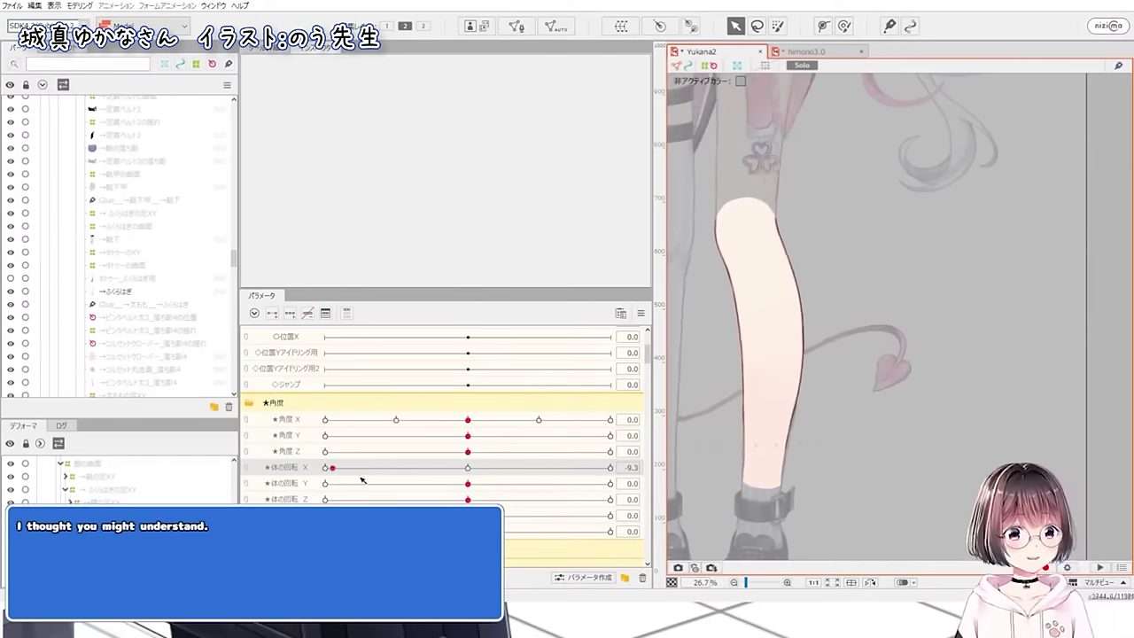
left_click_drag(293, 477, 499, 467)
- Select the calf tattoo part タトゥー_ふくらはぎ用, clear the selection, and preview the tattooed leg with 体の回転 X at -1.5
left_click(118, 280)
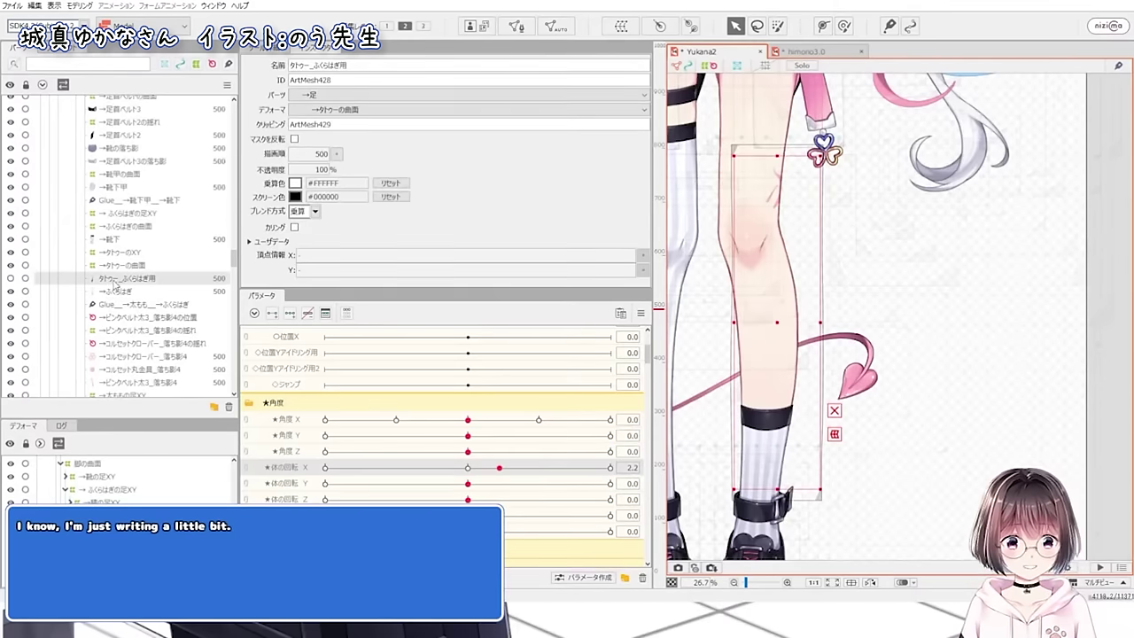
left_click(966, 455)
left_click_drag(499, 467, 447, 483)
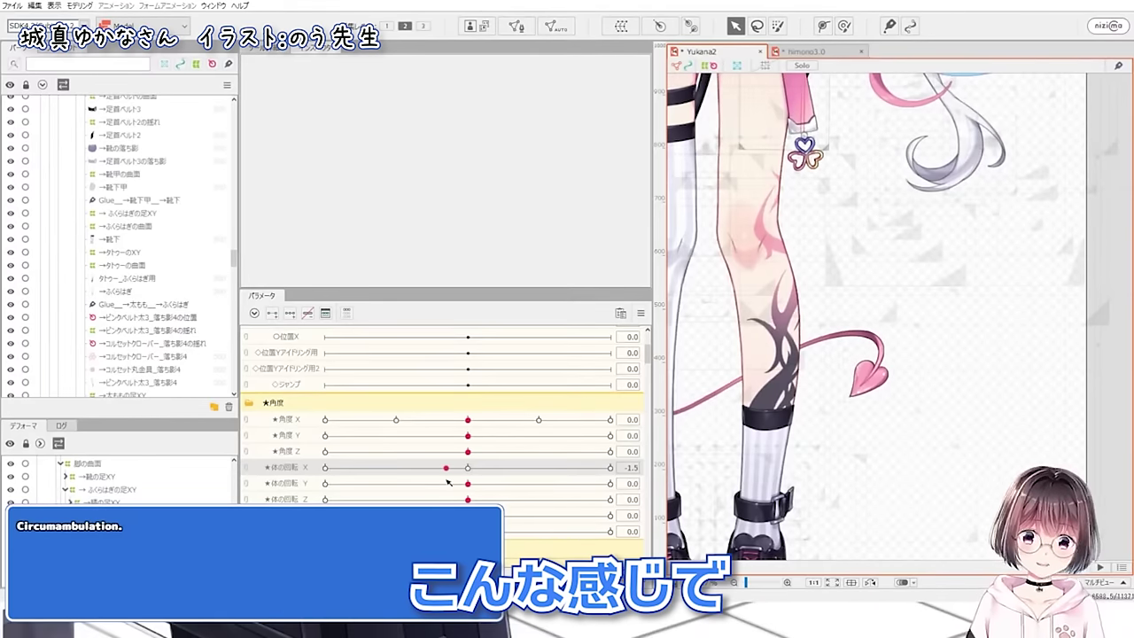
- Show the mesh of →ふくらはぎ in Solo display, then restore the full view and select the tattoo mesh タトゥー_ふくらはぎ用 for comparison
double_click(760, 284)
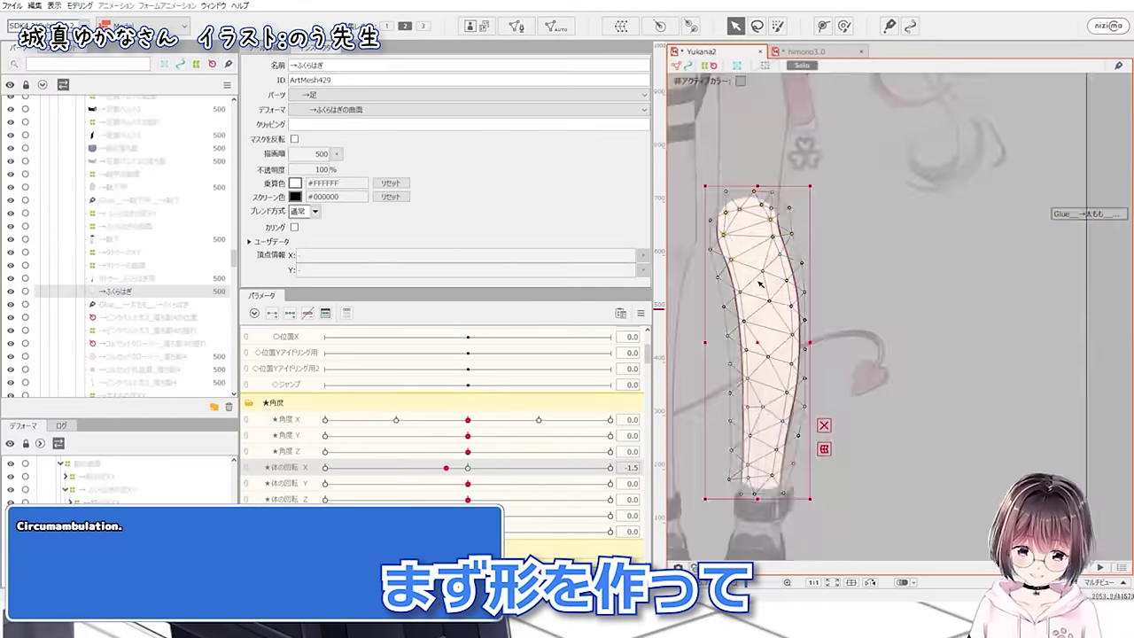
key("Escape")
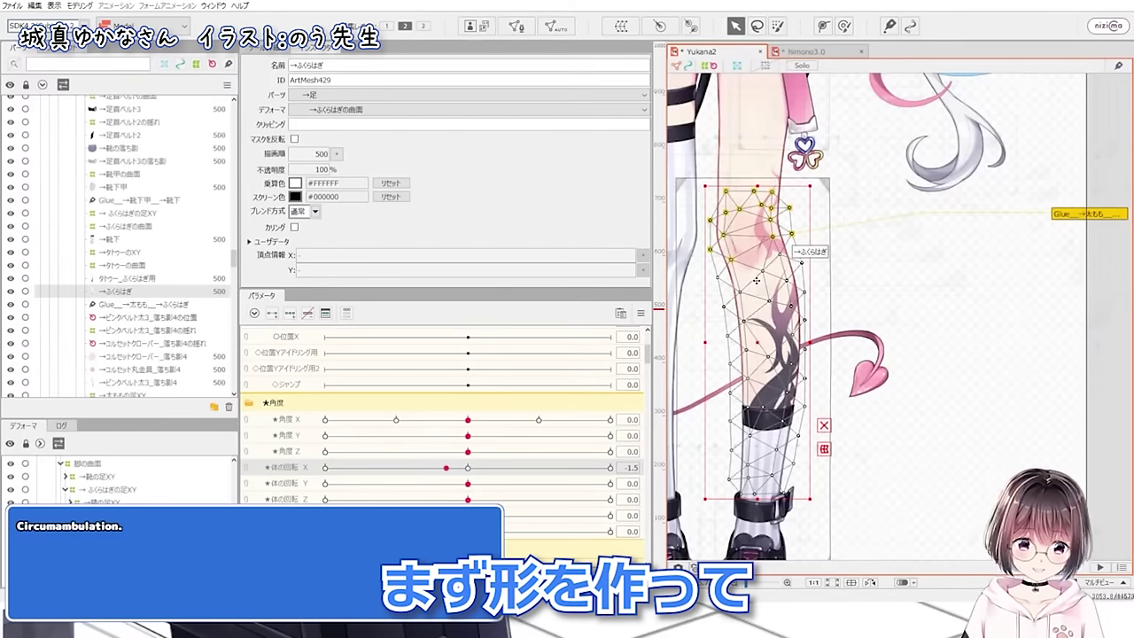
left_click(142, 280)
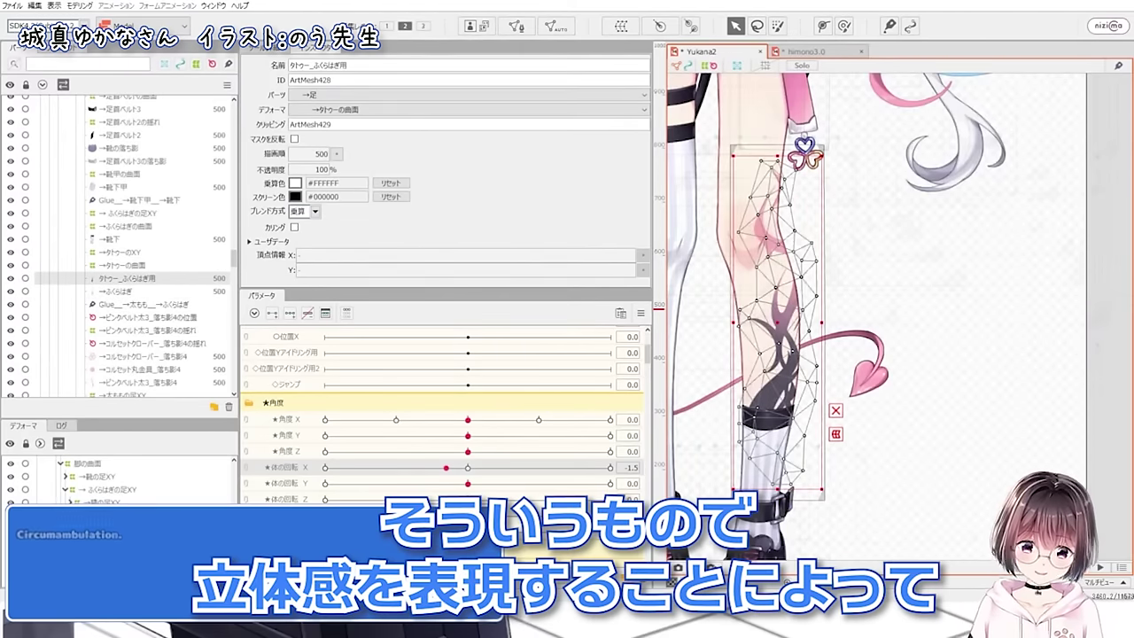
- Preview the tattooed leg with 体の回転 X at -5.4 and nothing selected
left_click_drag(468, 468, 391, 479)
left_click(1002, 459)
scroll(966, 453, "down", 2)
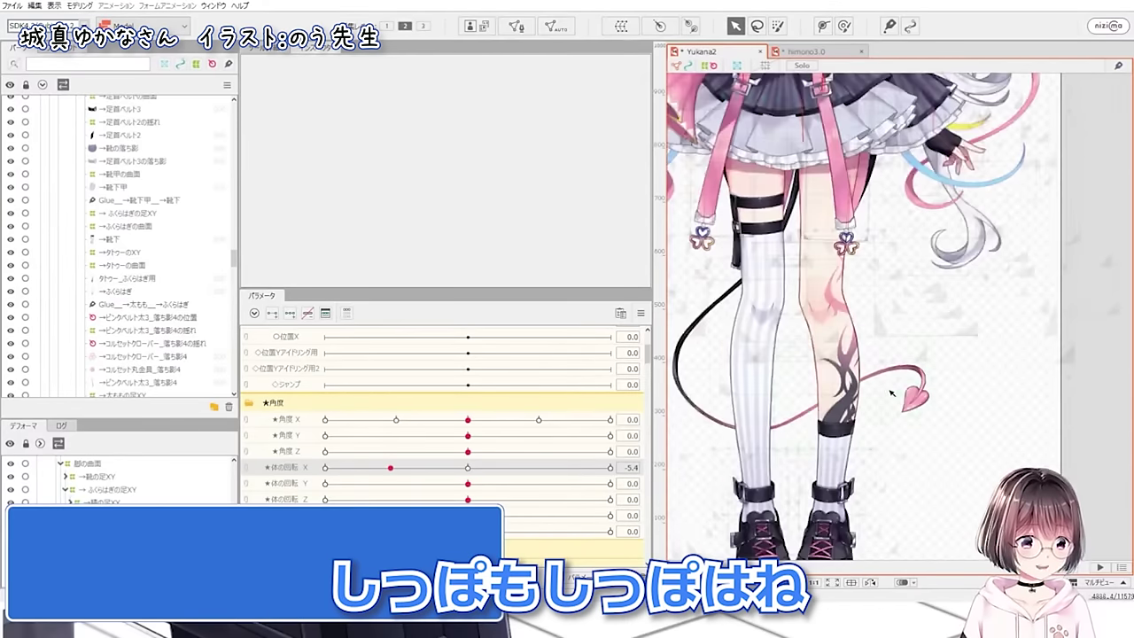
- Select the heart-shaped tail tip part しっぽ2 to show its separate mesh
scroll(886, 393, "up", 4)
left_click(941, 398)
scroll(931, 395, "down", 2)
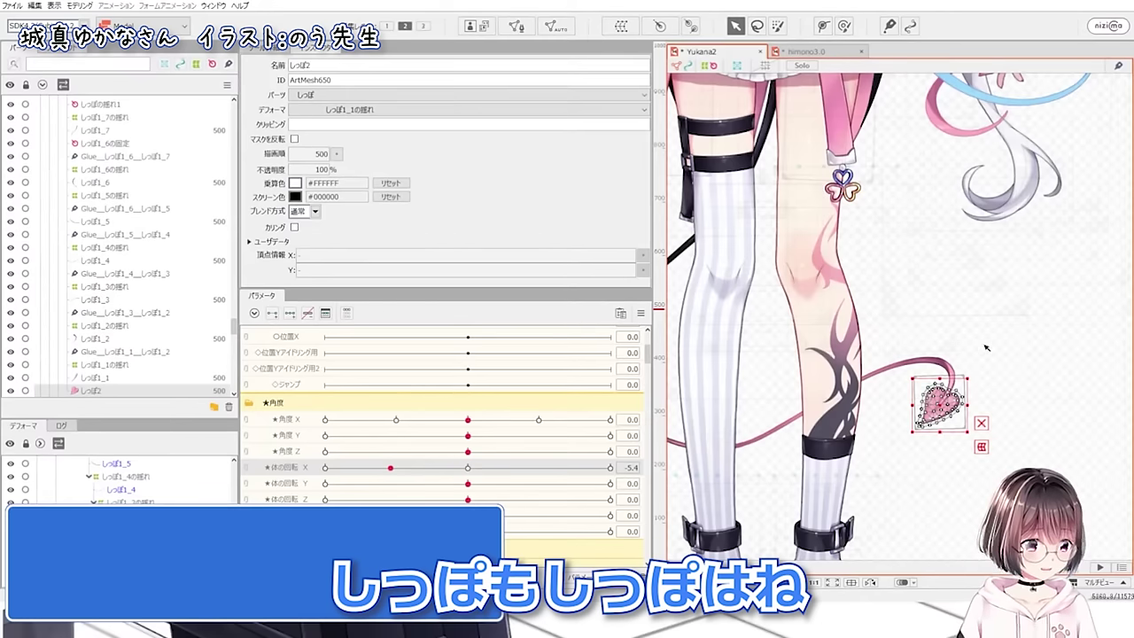
scroll(986, 348, "down", 2)
- Select the glued tail segments one after another, including しっぽ1_2, しっぽ1_1, しっぽ1_3 and しっぽ1_4, then clear the selection
left_click(723, 313)
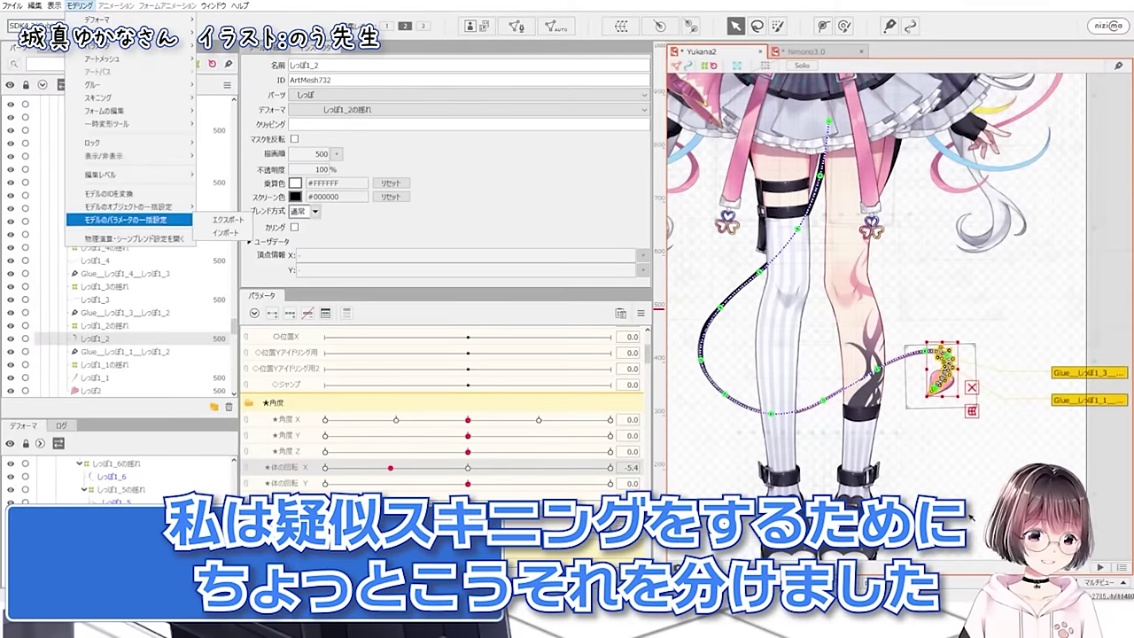
left_click(43, 296)
left_click(90, 379)
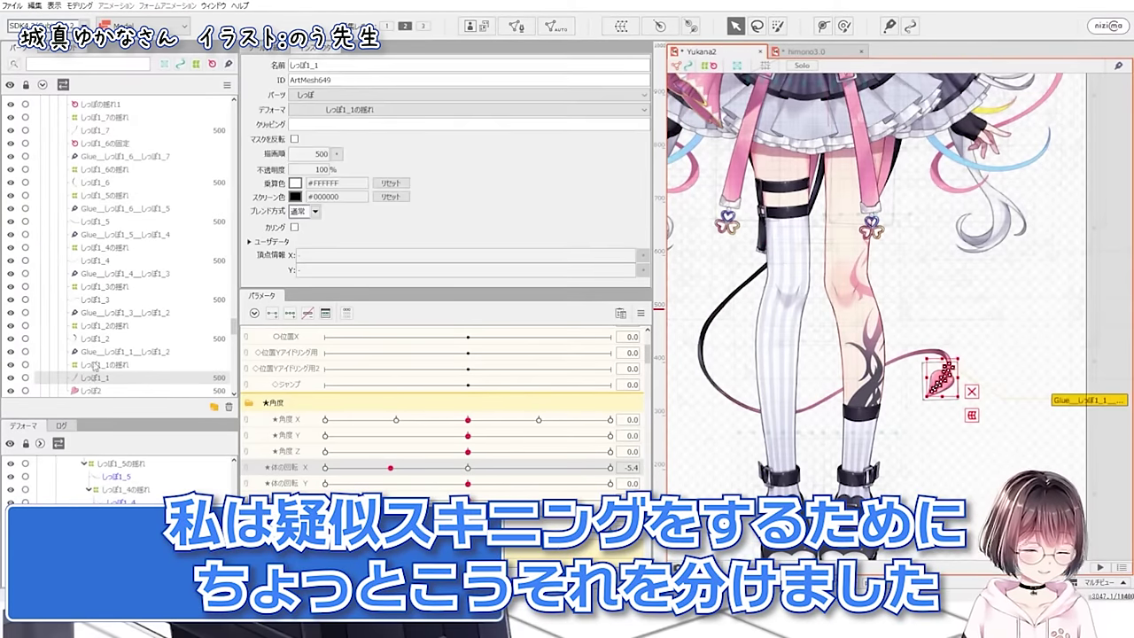
left_click(103, 340)
left_click(104, 300)
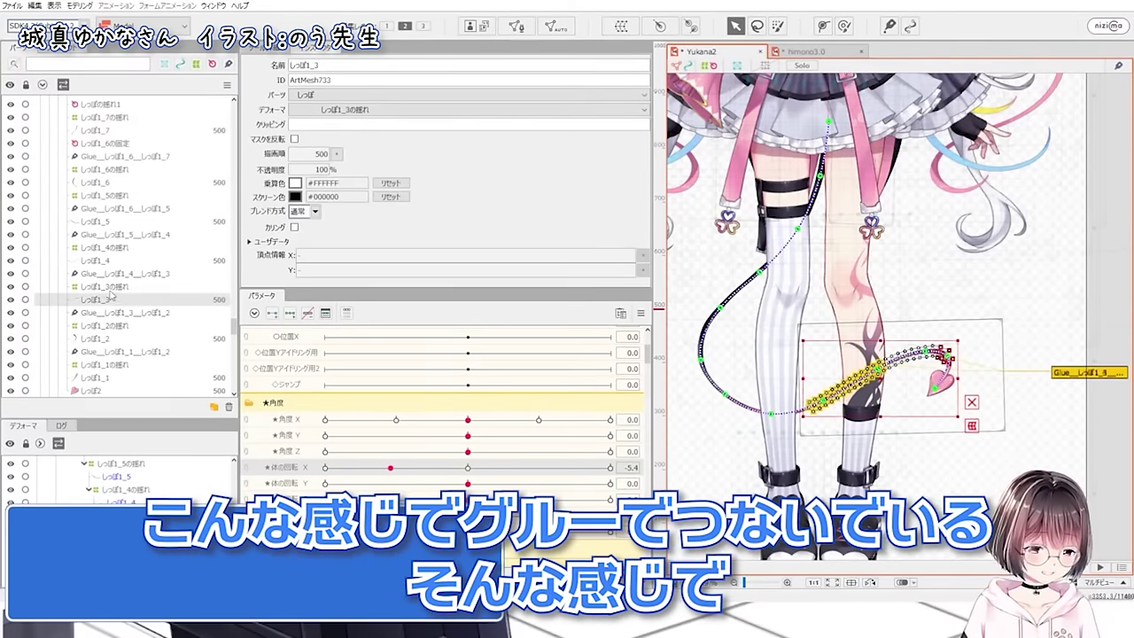
left_click(116, 259)
left_click(998, 435)
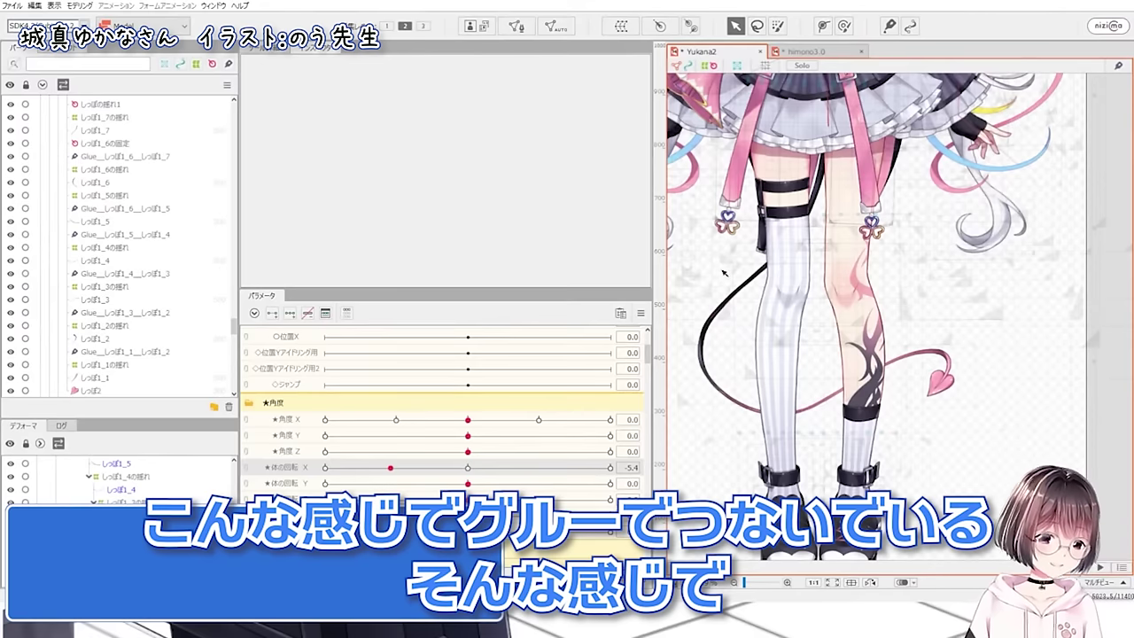
- Isolate the vertical thigh belt part 太ももベルト4 in Solo display and reset 体の回転 X to 0
scroll(735, 167, "up", 5)
scroll(811, 228, "up", 2)
left_click(811, 227)
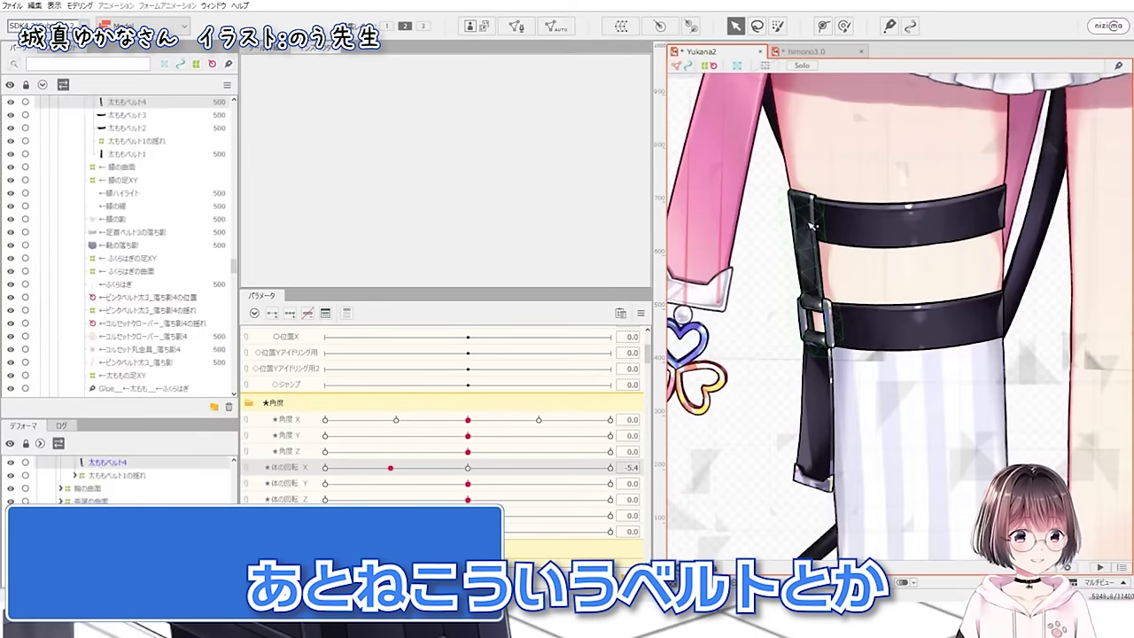
left_click_drag(390, 467, 468, 467)
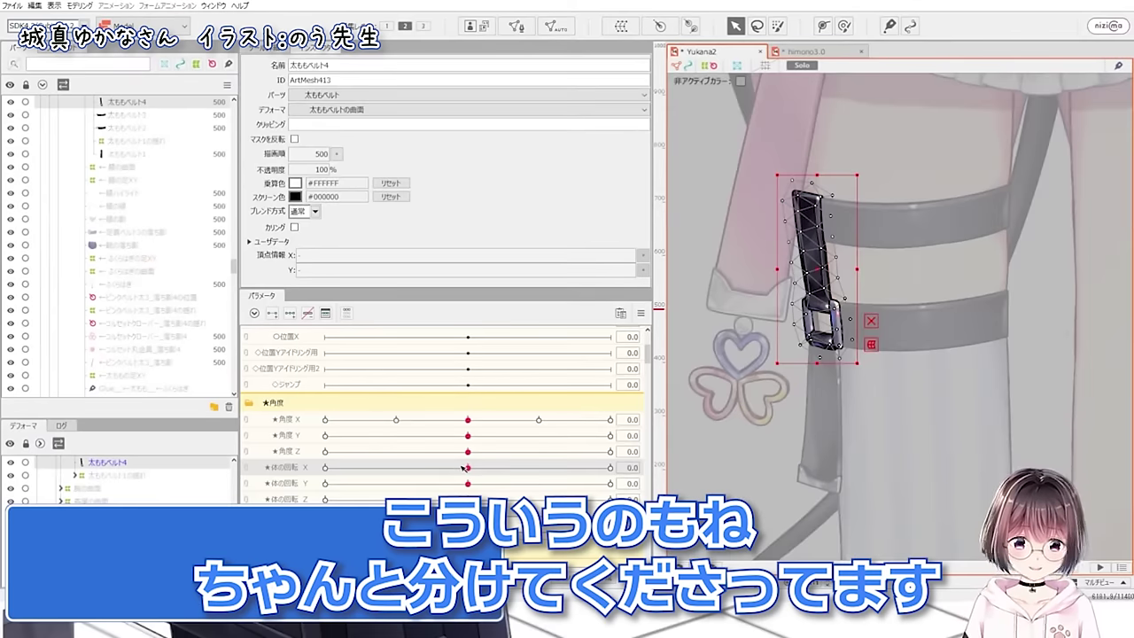
- Preview how the separated thigh belt moves by sweeping 体の回転 X to positive and negative values
left_click_drag(466, 467, 708, 450)
left_click_drag(598, 440, 656, 470)
left_click_drag(554, 459, 694, 493)
left_click_drag(522, 489, 448, 479)
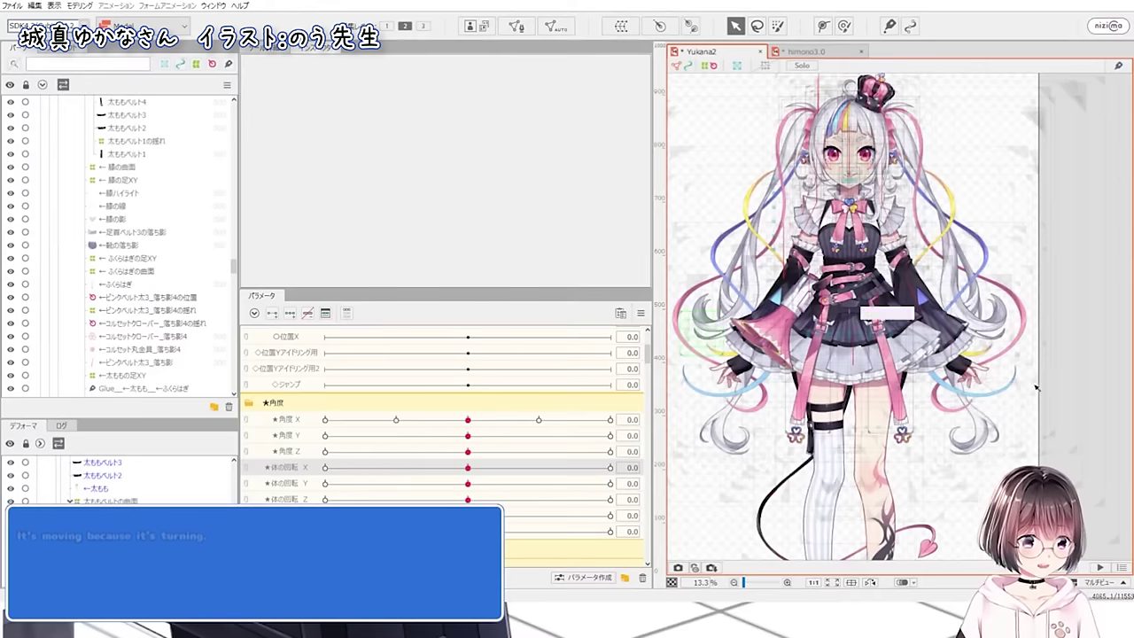
- Examine the separately cut fingers of the → side hand by selecting →親指, →人差し指 and the remaining finger parts in turn
scroll(1041, 389, "up", 5)
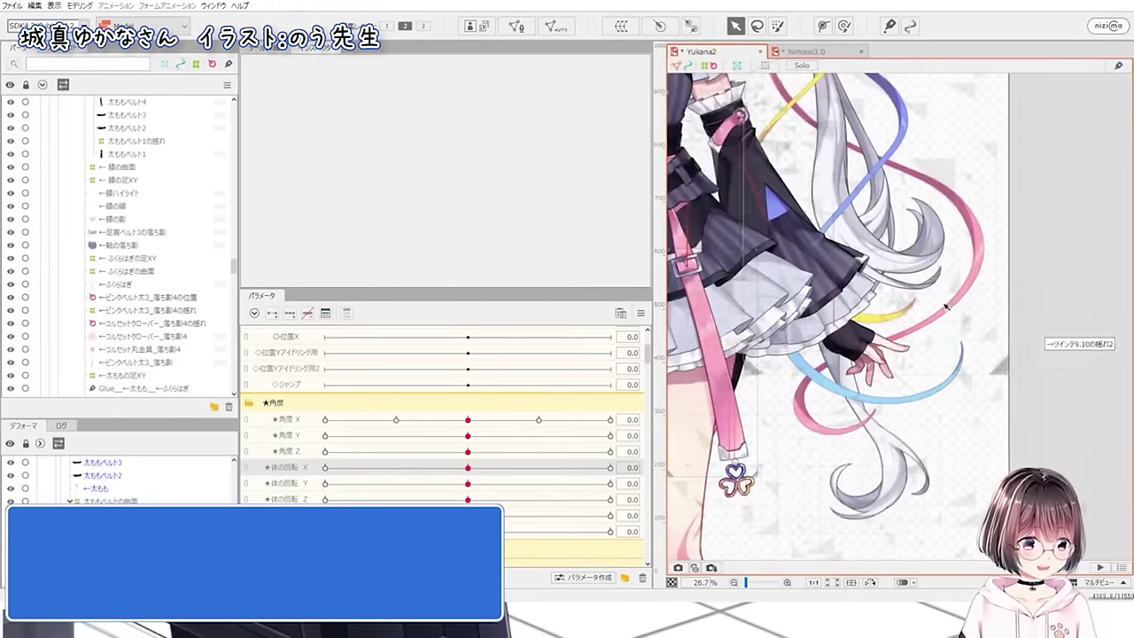
scroll(931, 336, "up", 3)
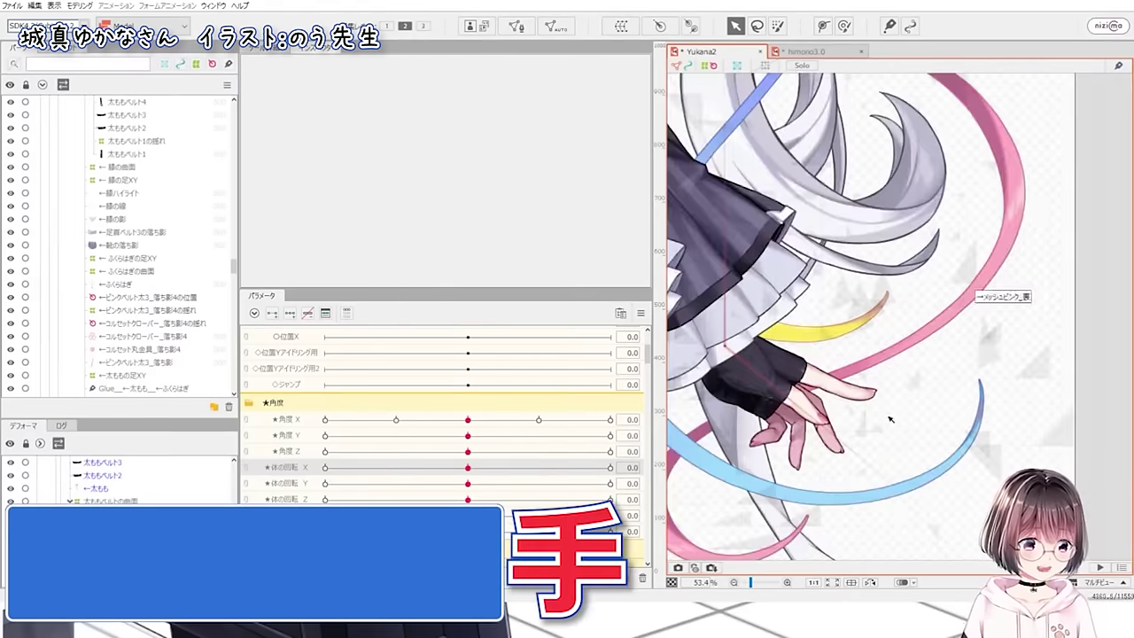
left_click(743, 390)
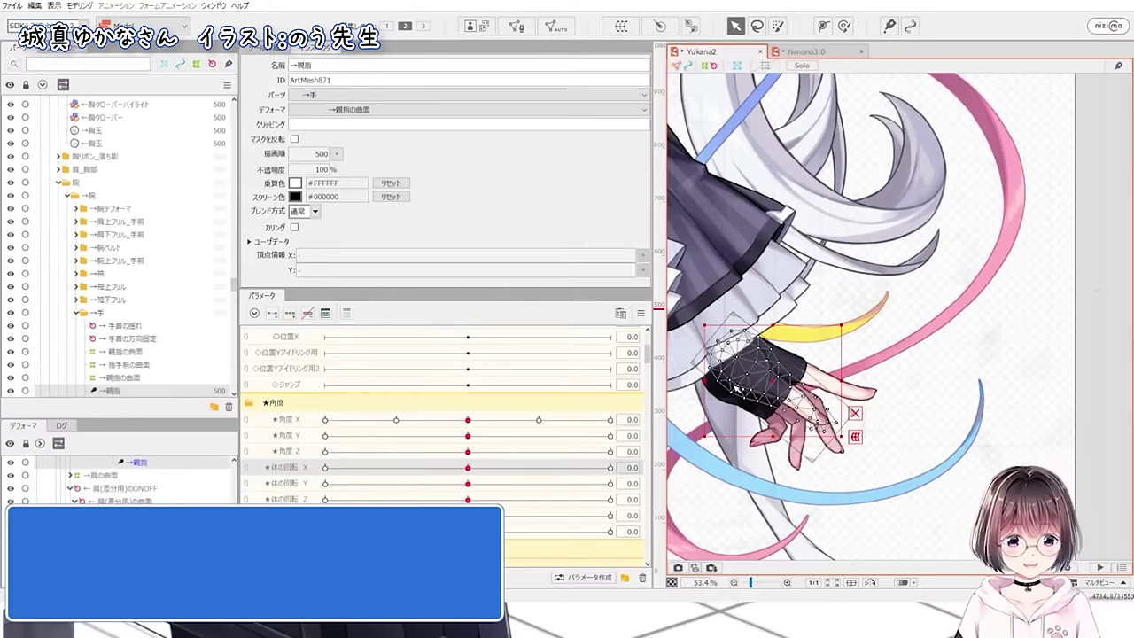
scroll(739, 381, "up", 2)
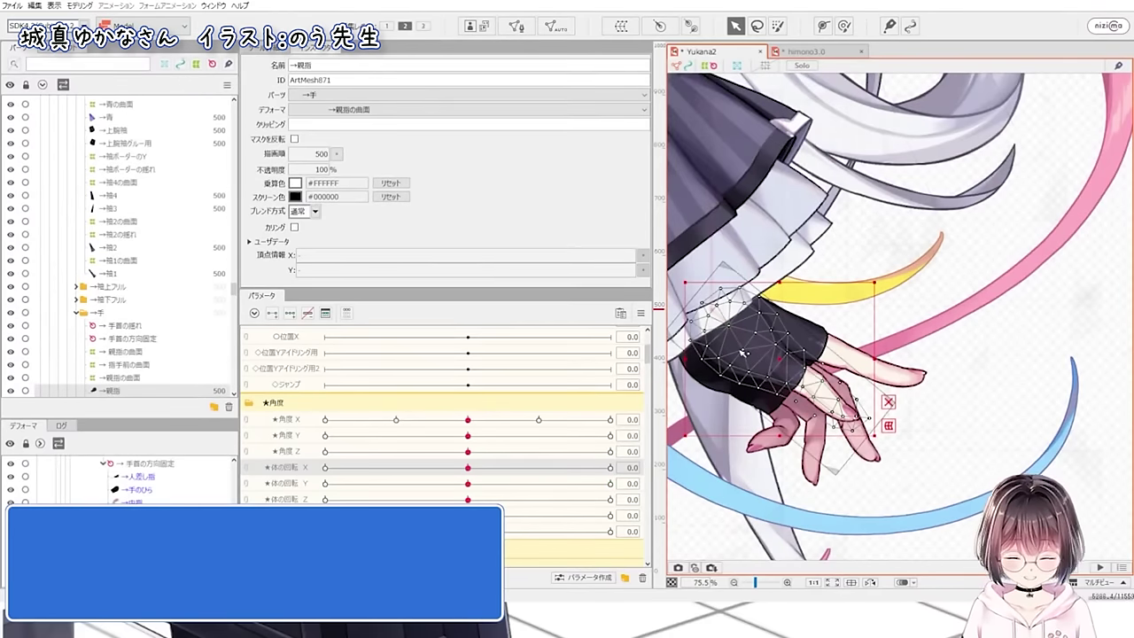
left_click(816, 349)
scroll(861, 460, "up", 2)
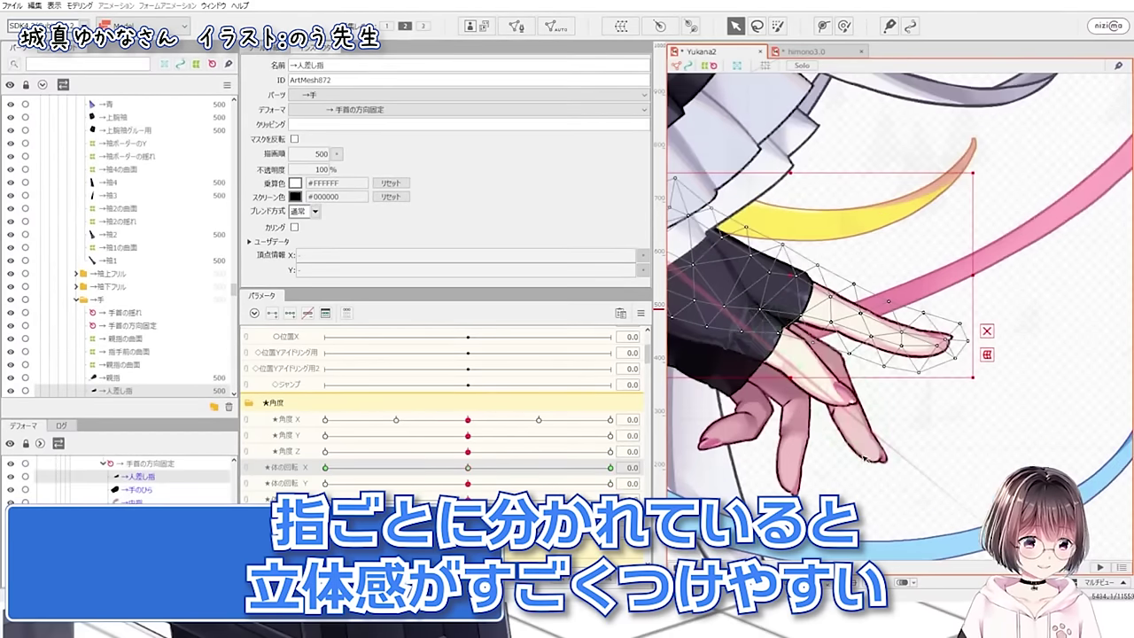
left_click(862, 439)
left_click(799, 468)
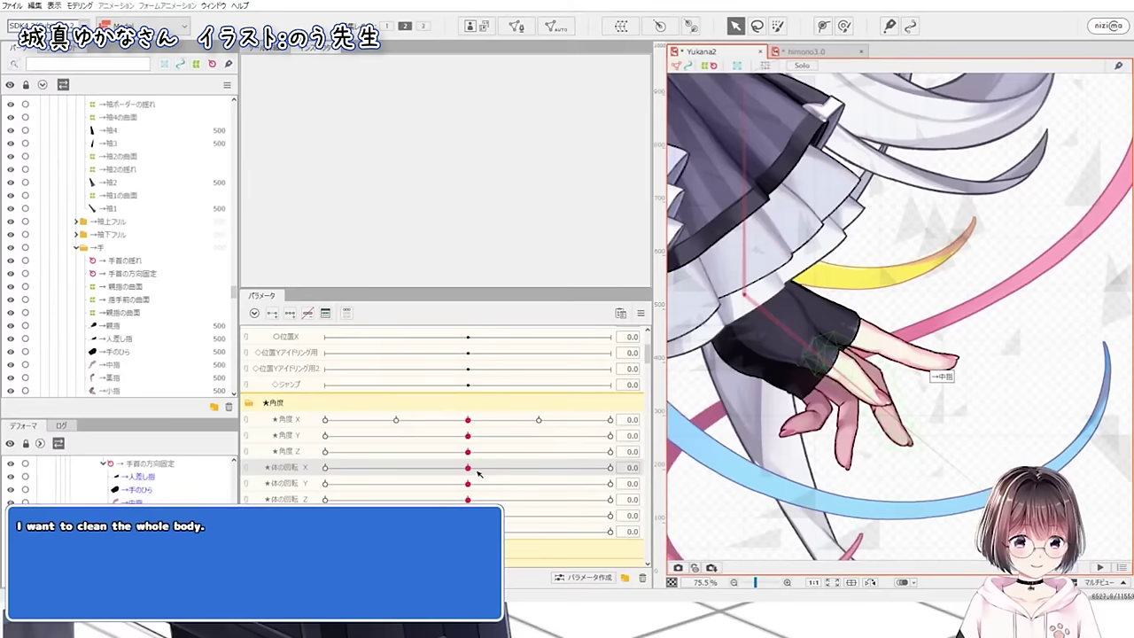
- Preview the hand with 体の回転 X at -10, then select →人差し指 and show only the parameters linked to it
left_click_drag(474, 470, 242, 470)
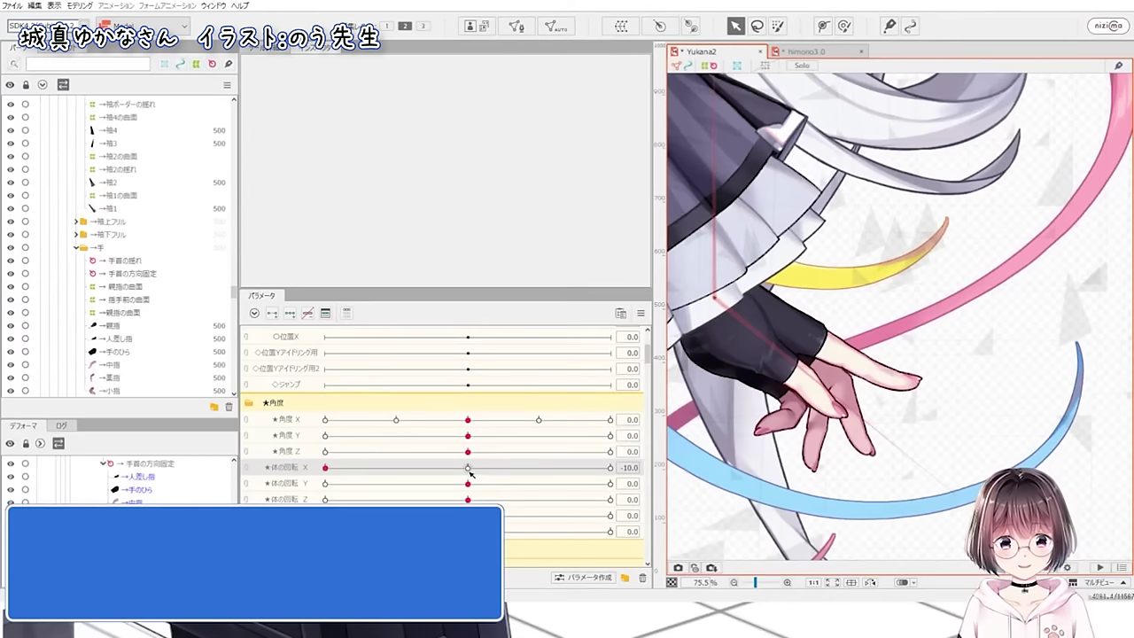
left_click(883, 353)
scroll(412, 452, "down", 5)
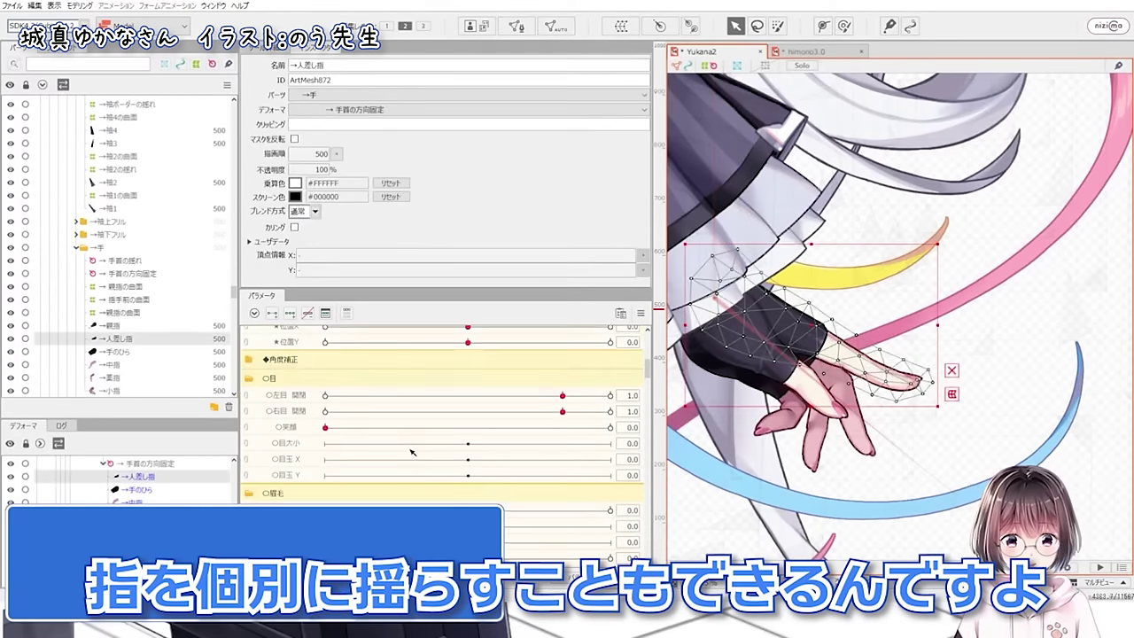
left_click(347, 313)
- Preview the finger bend by sweeping ★指 up to 1.0, then reset ★指 and 体の回転 X to 0
left_click_drag(506, 349, 684, 350)
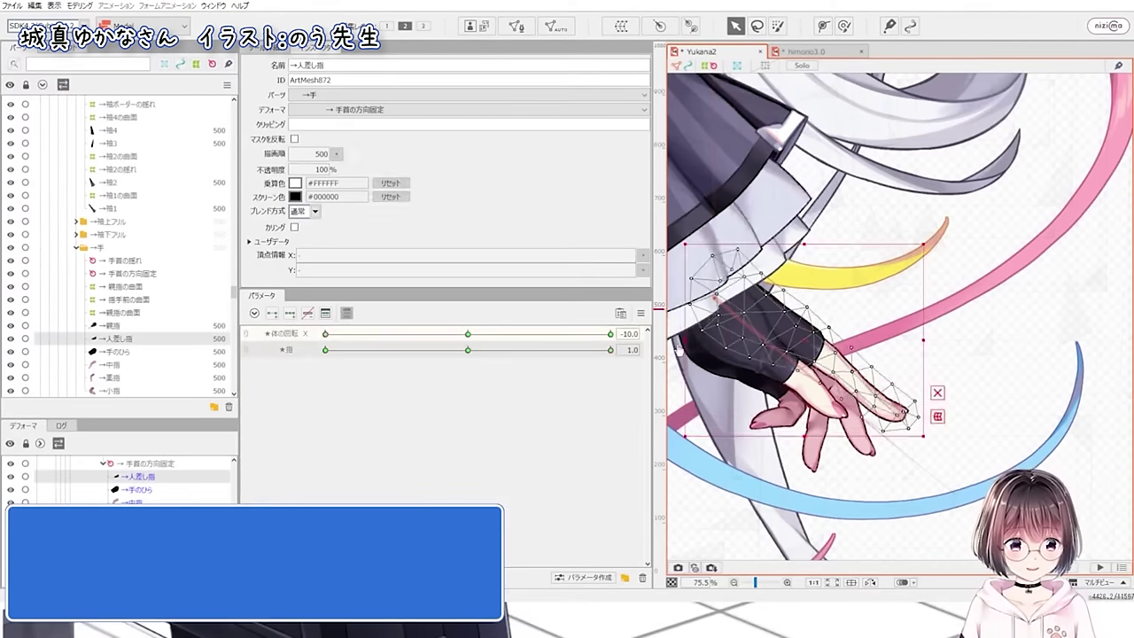
left_click_drag(307, 379, 417, 406)
left_click(468, 350)
left_click(468, 335)
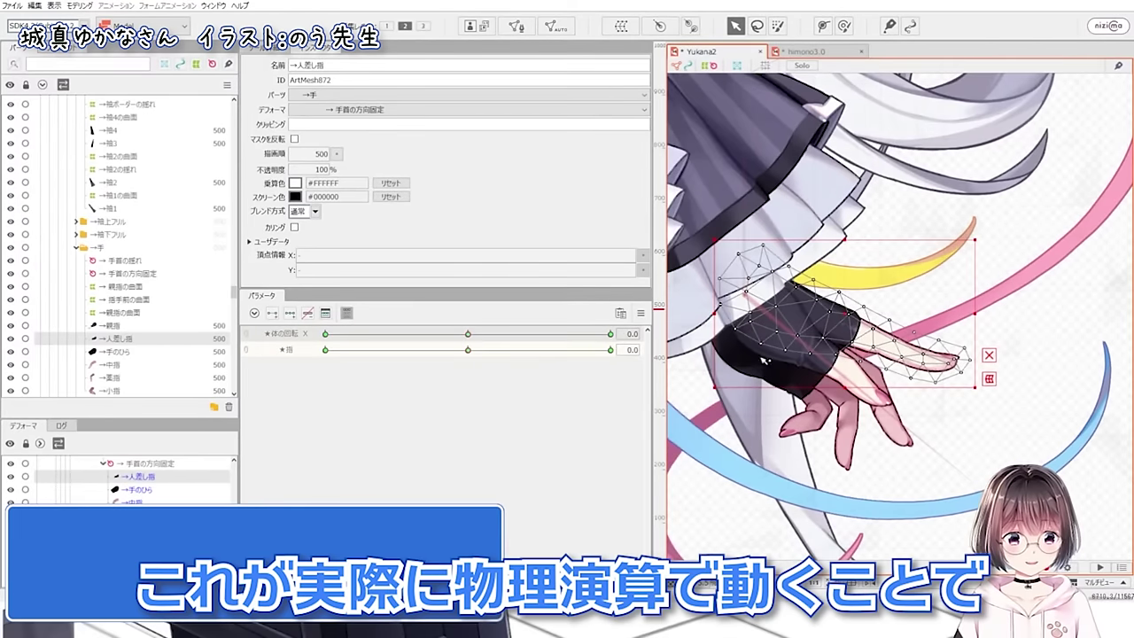
- Open the physics and scene blending settings
left_click(78, 5)
left_click(140, 246)
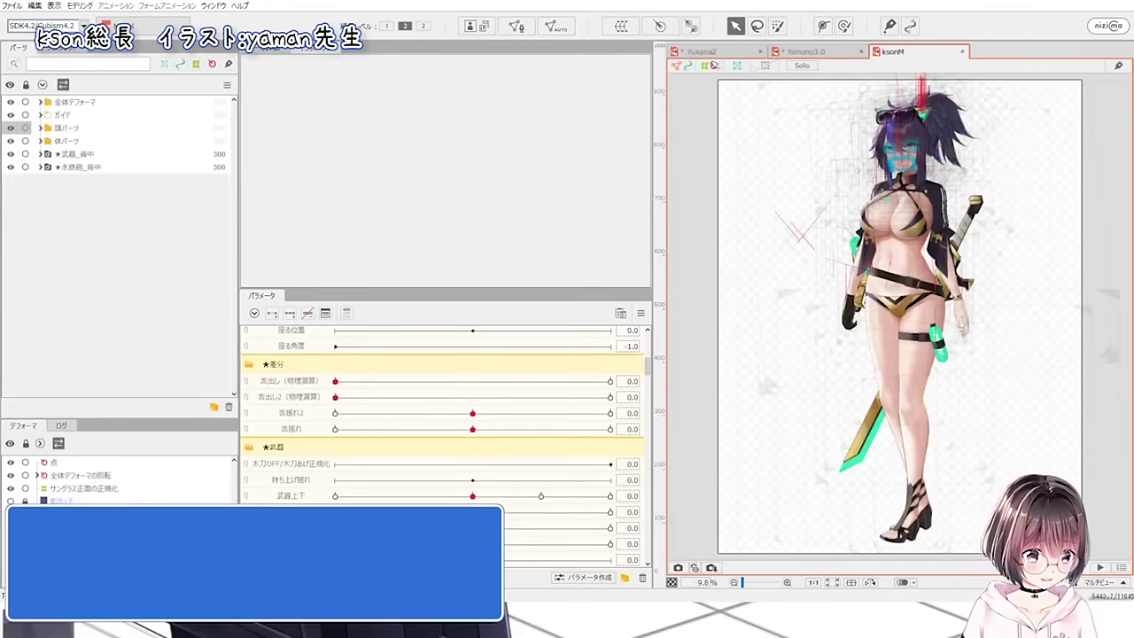
- In the ksonM model, expand the 胸 group under 体パーツ and select the main mesh of its →胸 part
scroll(837, 116, "up", 5)
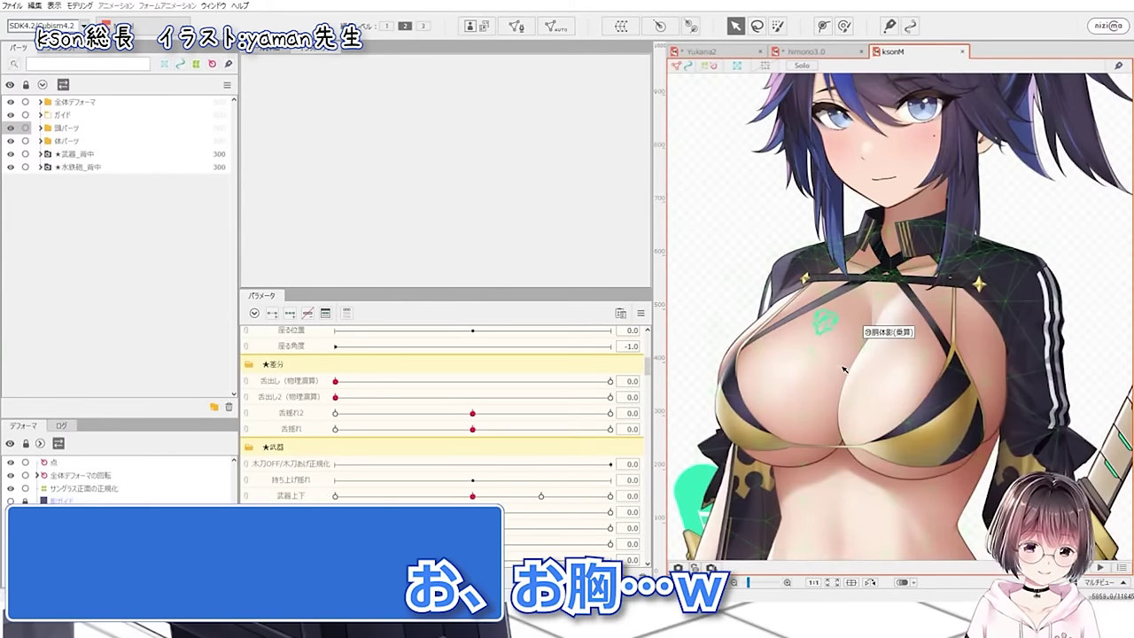
left_click(59, 233)
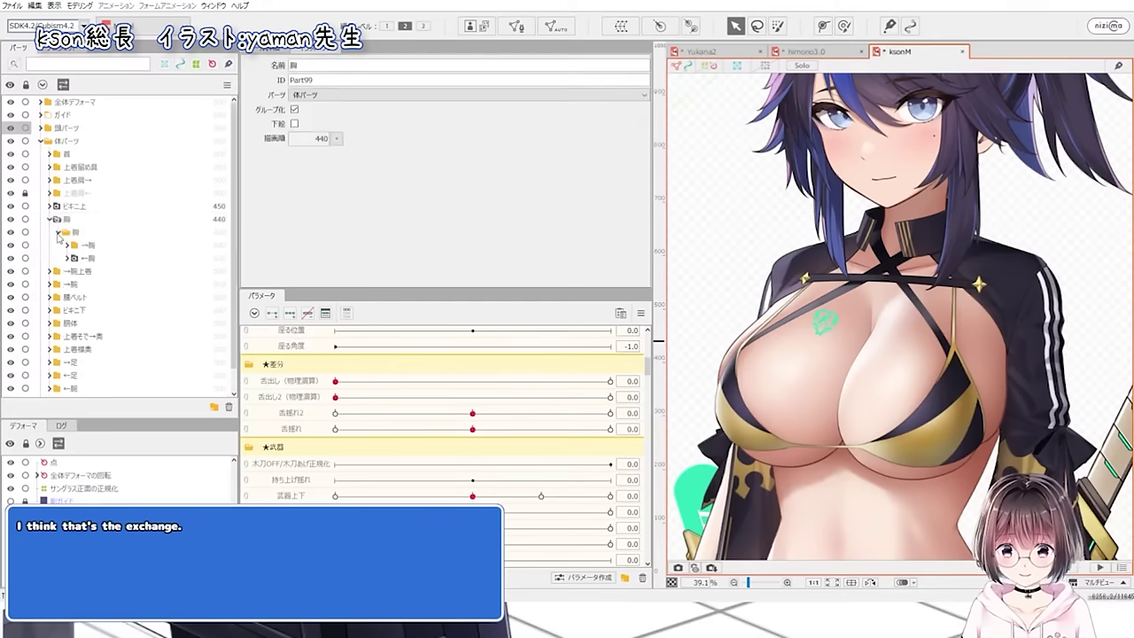
left_click(76, 246)
left_click(68, 246)
left_click(89, 337)
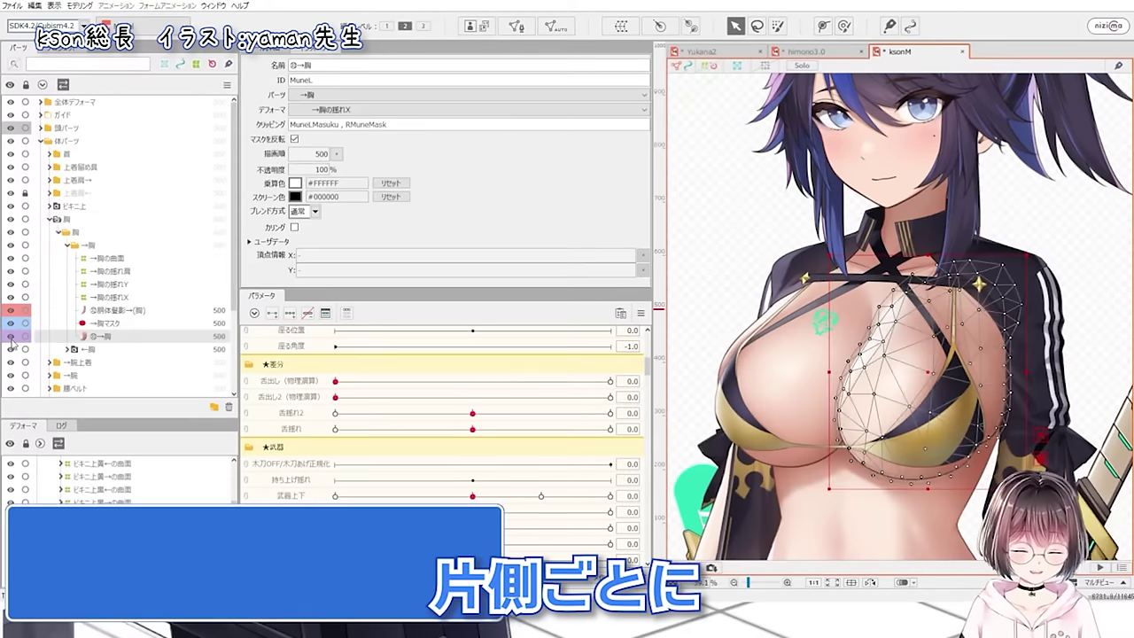
- Expand the ←胸 group and look through its separate line art, highlight, shadow, base and mask parts
scroll(62, 312, "down", 1)
left_click(68, 303)
scroll(65, 312, "down", 4)
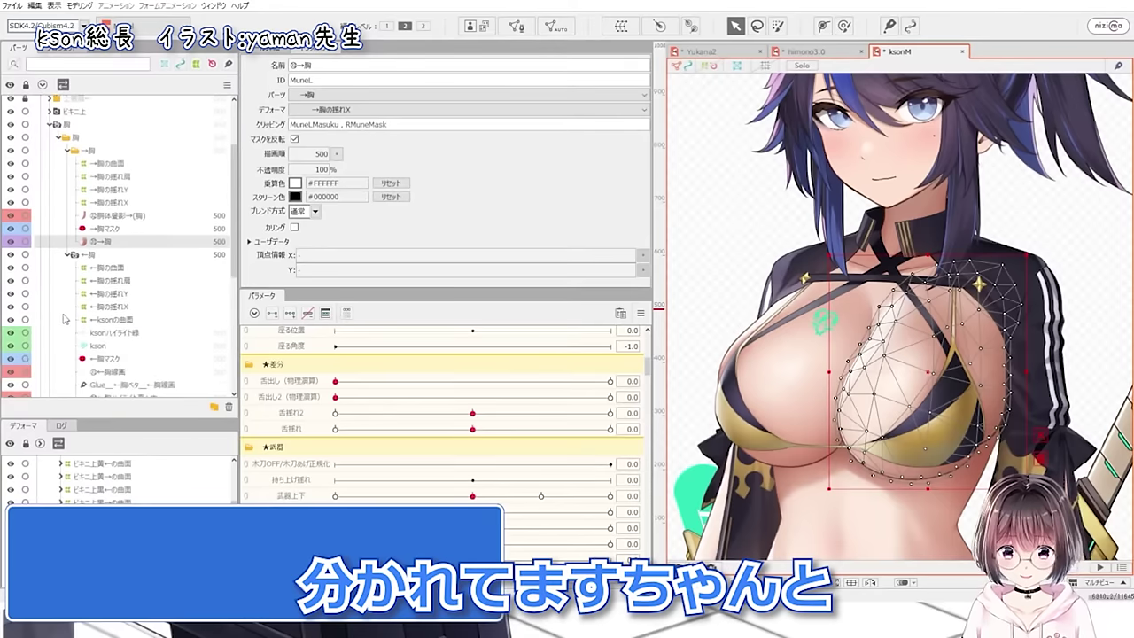
left_click(10, 336)
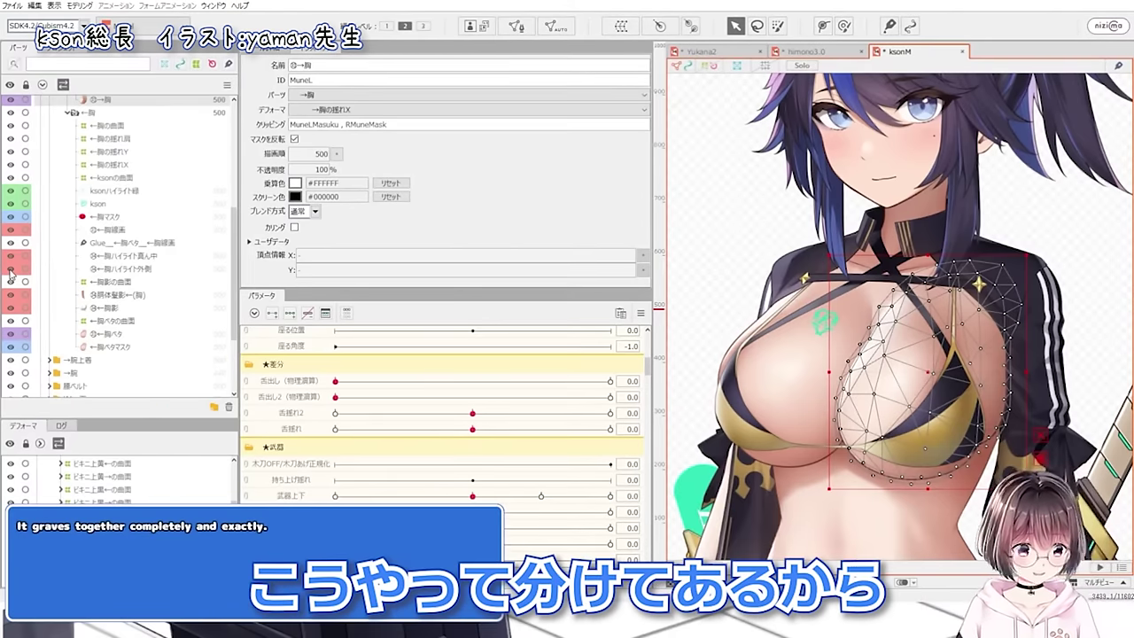
- Select the separated bikini top parts ビキニ上←奥 and the connecting string ビキニ上間 to show their meshes
scroll(133, 264, "down", 5)
left_click(76, 328)
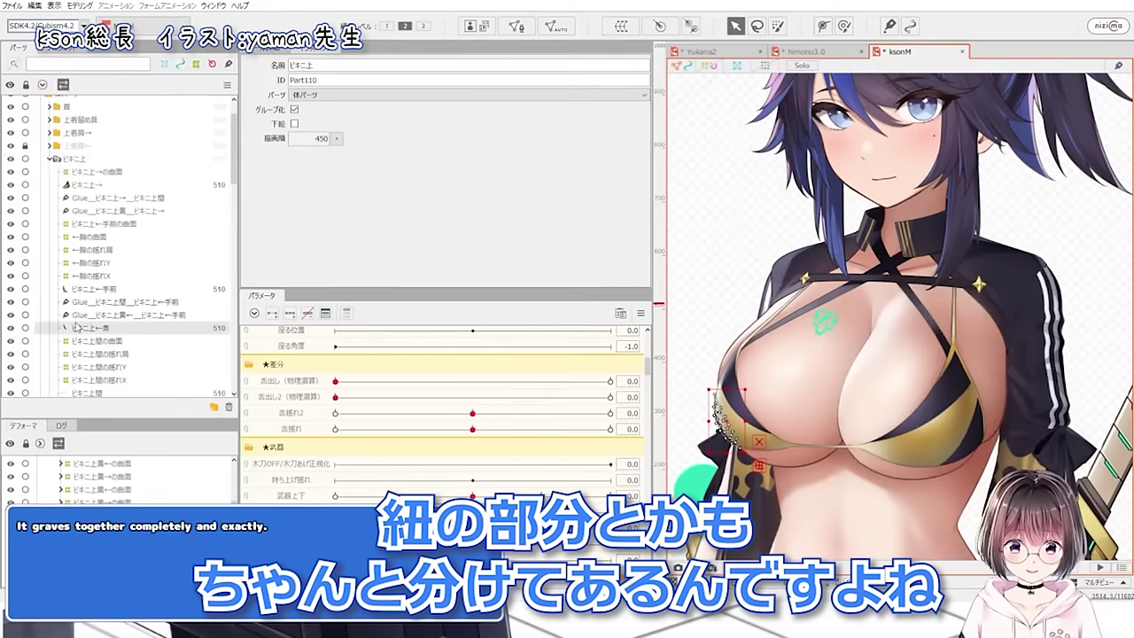
scroll(841, 430, "up", 3)
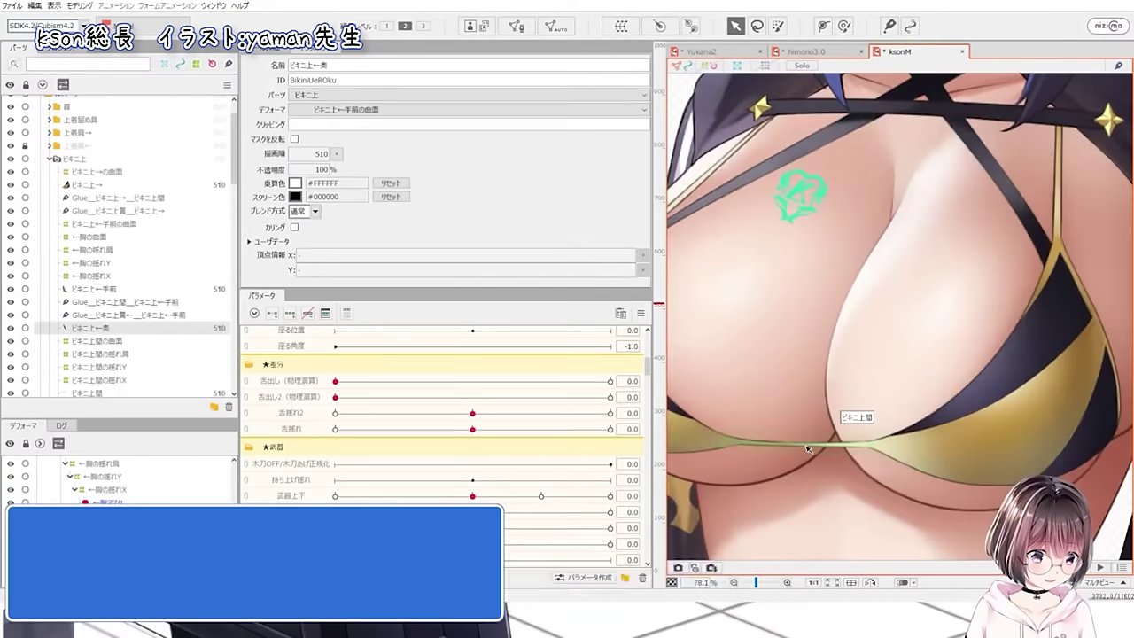
left_click(848, 431)
scroll(848, 432, "down", 2)
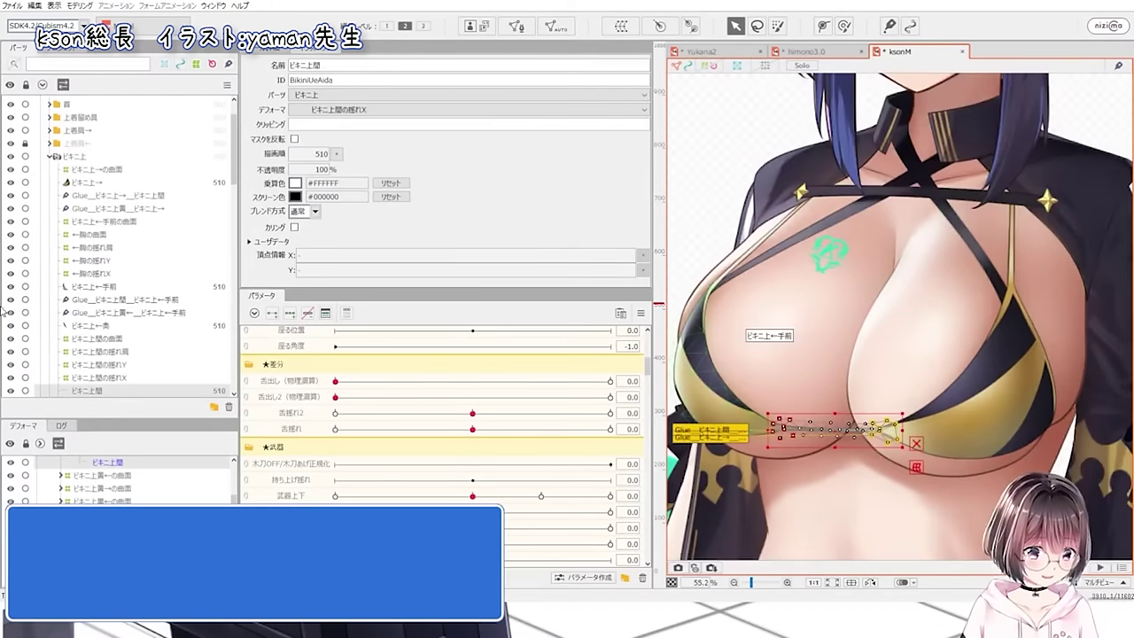
- Select the gold bikini strap mesh ビキニ上黄→ and examine where it meets the separate bikini top parts
left_click(12, 393)
left_click(12, 392)
scroll(1014, 227, "up", 3)
left_click(1012, 231)
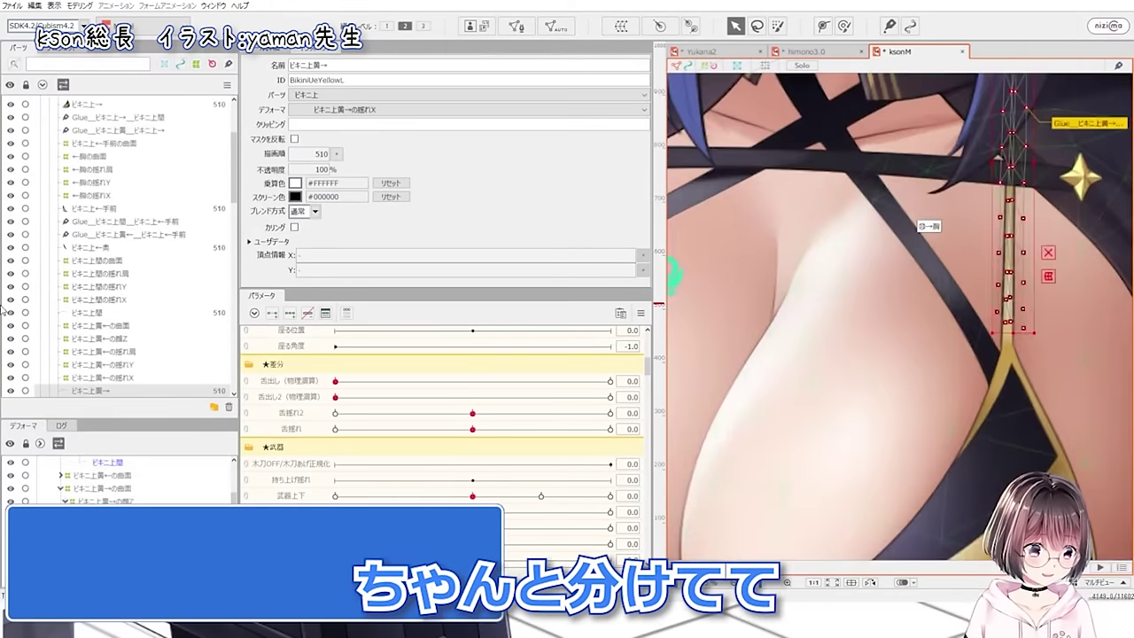
scroll(719, 346, "down", 3)
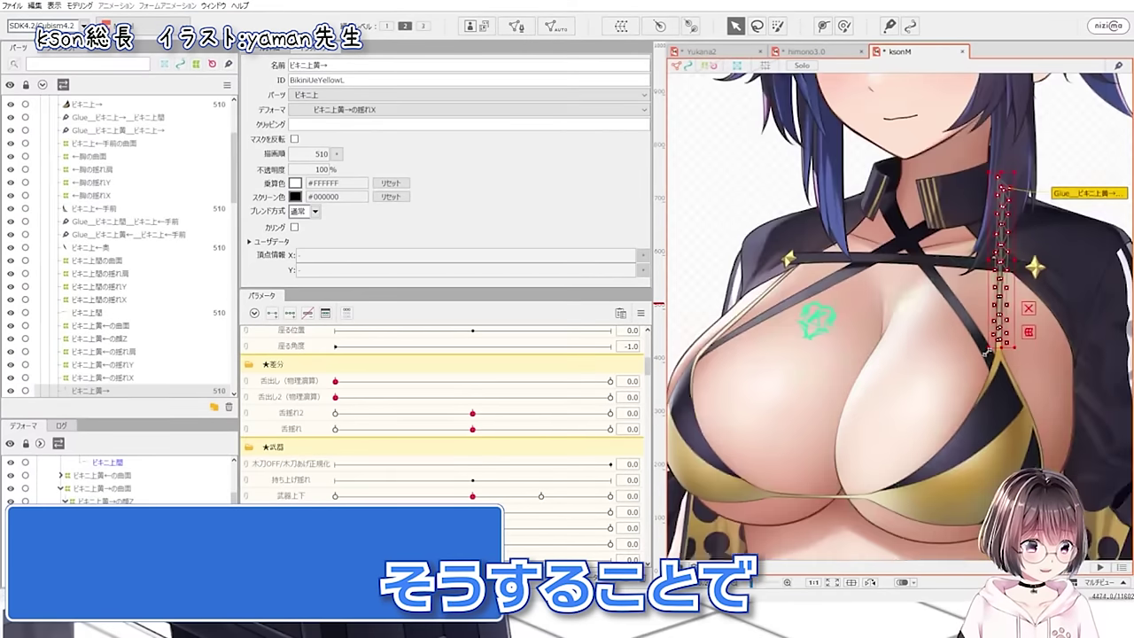
scroll(719, 291, "up", 3)
scroll(719, 291, "down", 3)
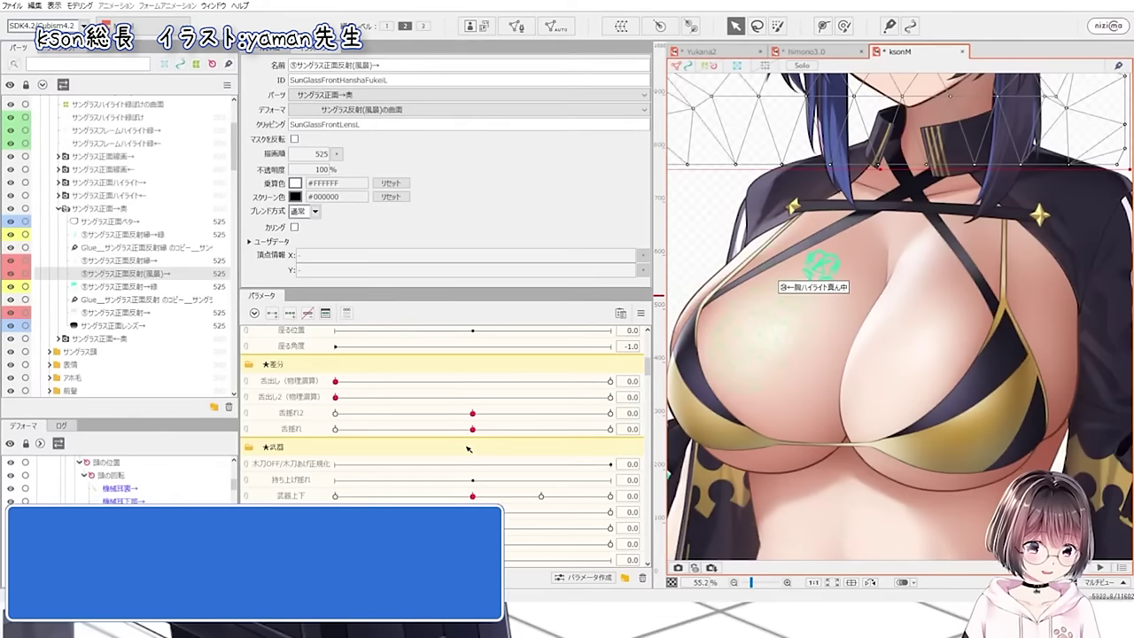
- Select the ←胸ハイライト真ん中 highlight and inspect the ←胸影 shadow mesh in Solo view, then restore the full view
scroll(454, 403, "down", 3)
scroll(456, 402, "down", 5)
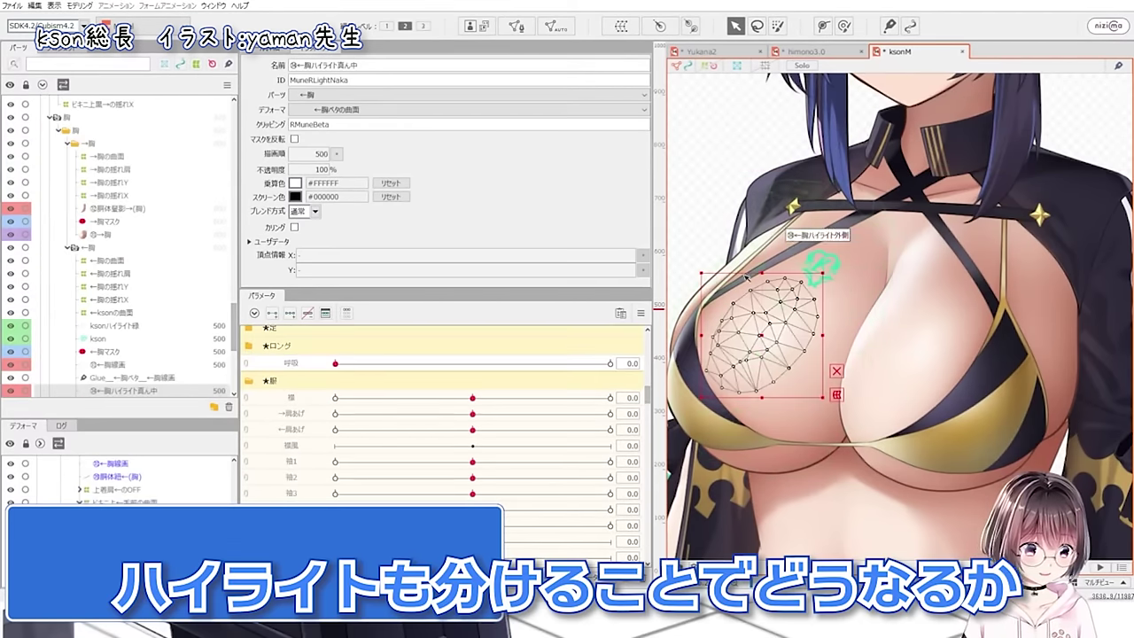
scroll(111, 319, "down", 4)
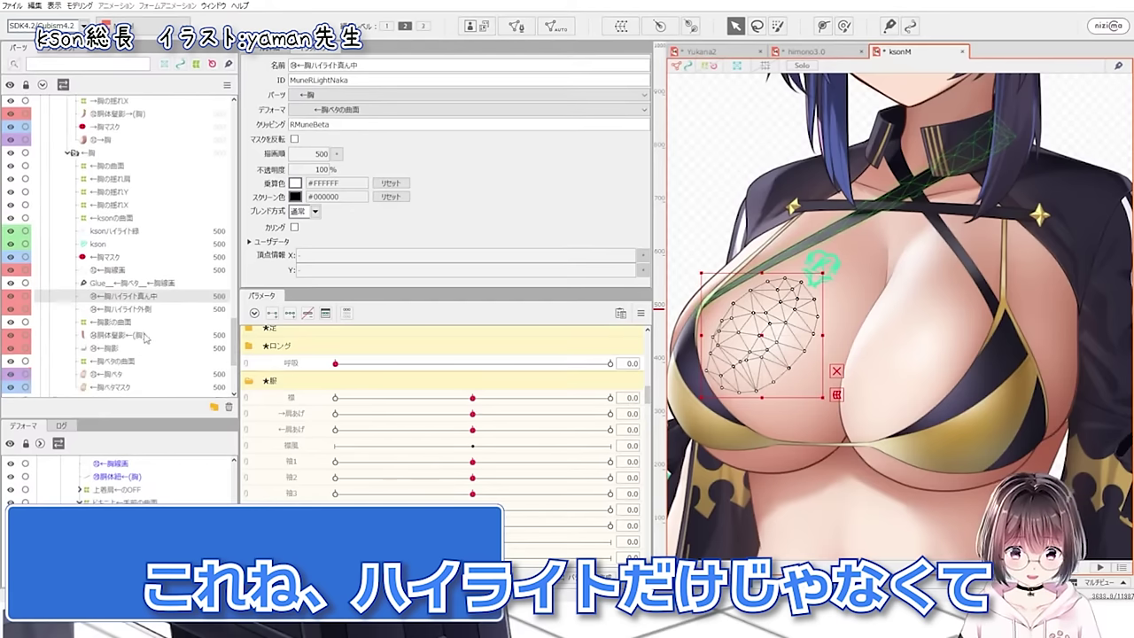
left_click(131, 352)
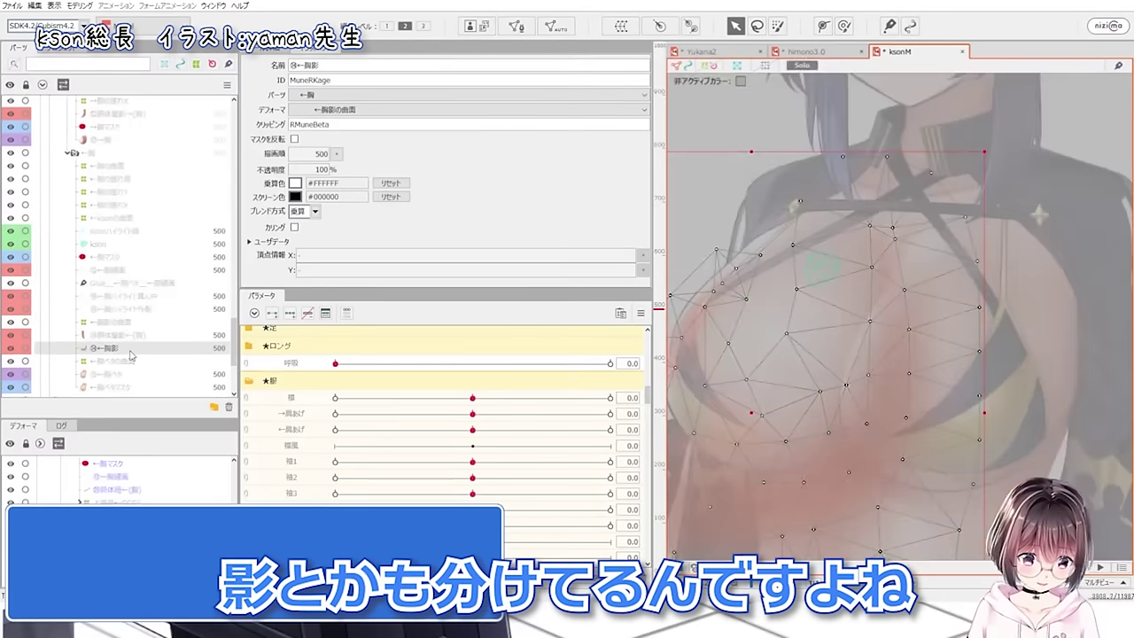
left_click(802, 65)
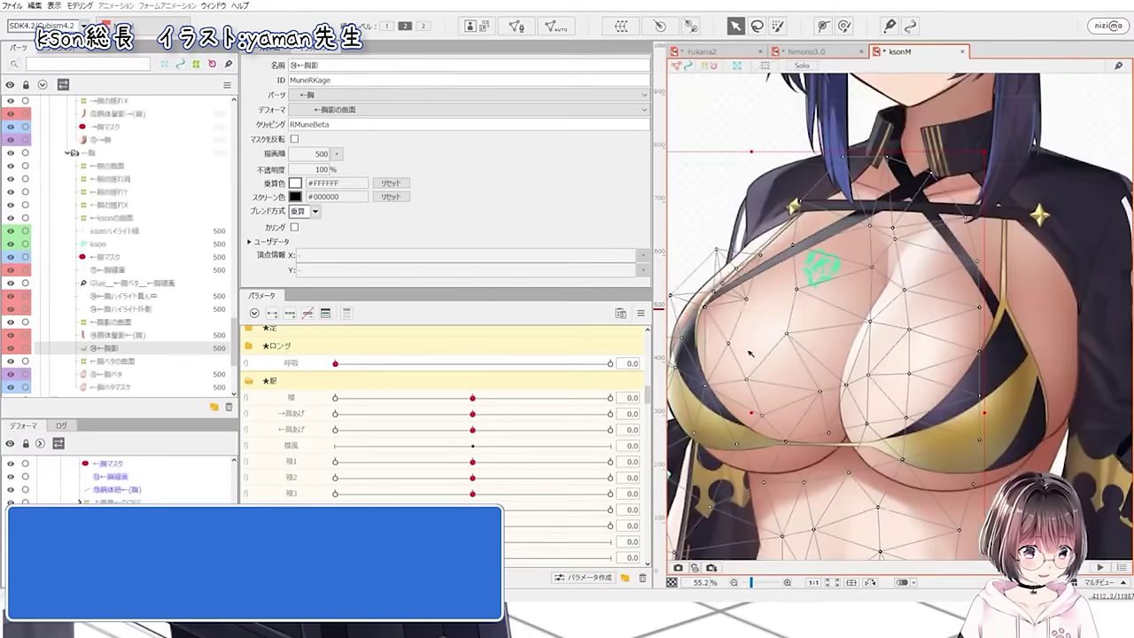
- Select the ←胸ハイライト真ん中 mesh and sweep 体の回転 X(物理演算) through positive values to preview the highlight's shift
left_click(727, 121)
scroll(305, 410, "up", 15)
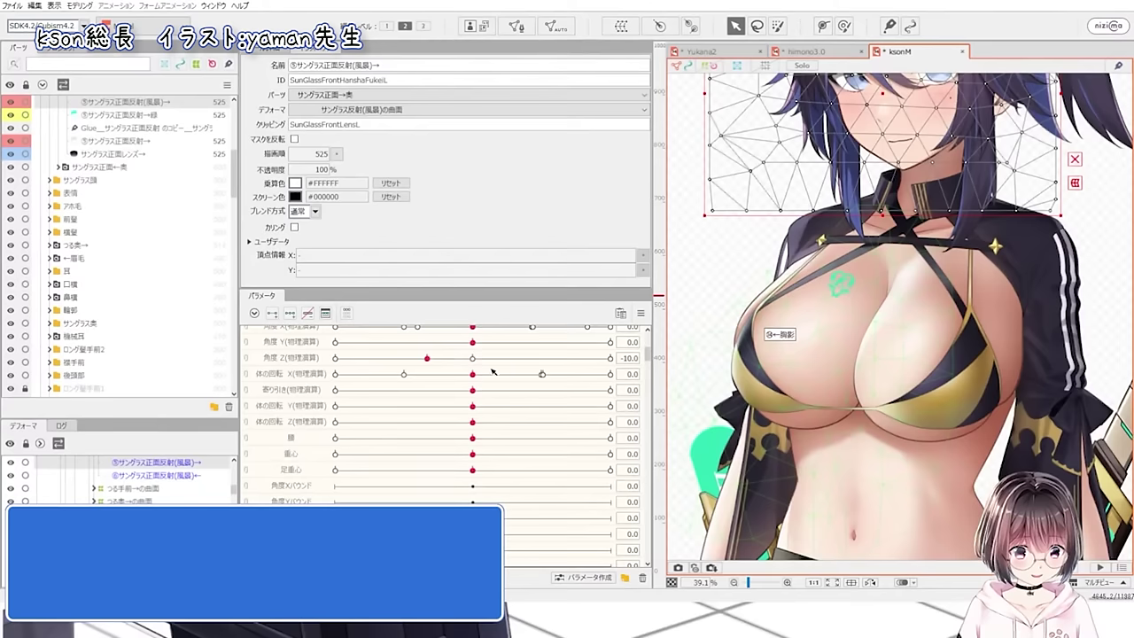
left_click_drag(493, 371, 545, 375)
scroll(972, 341, "up", 2)
left_click(972, 341)
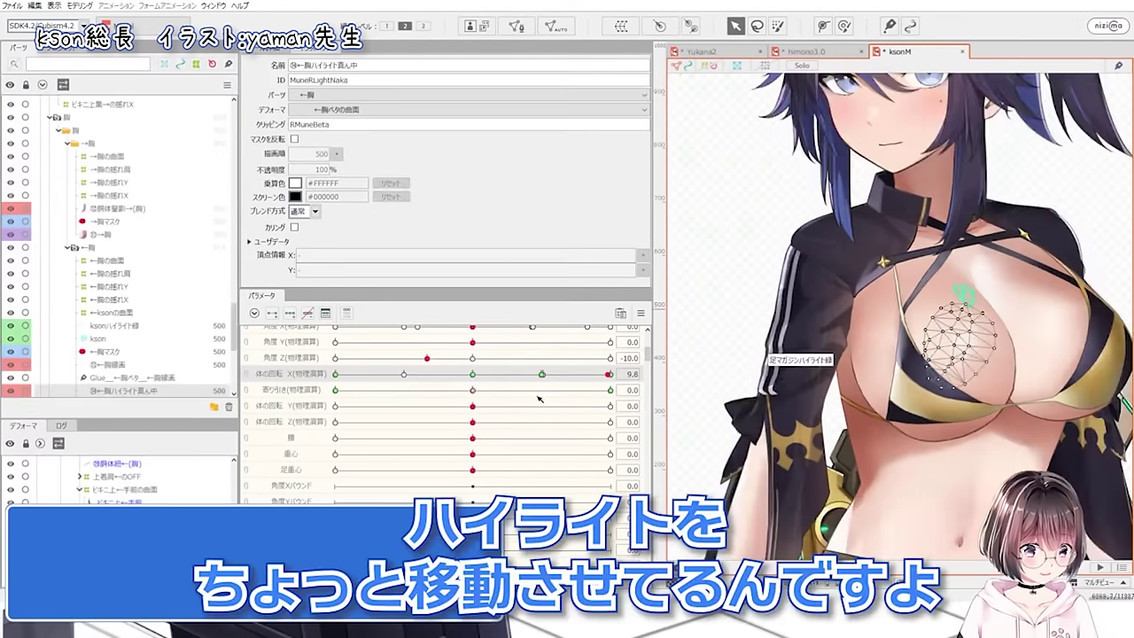
left_click_drag(427, 373, 570, 410)
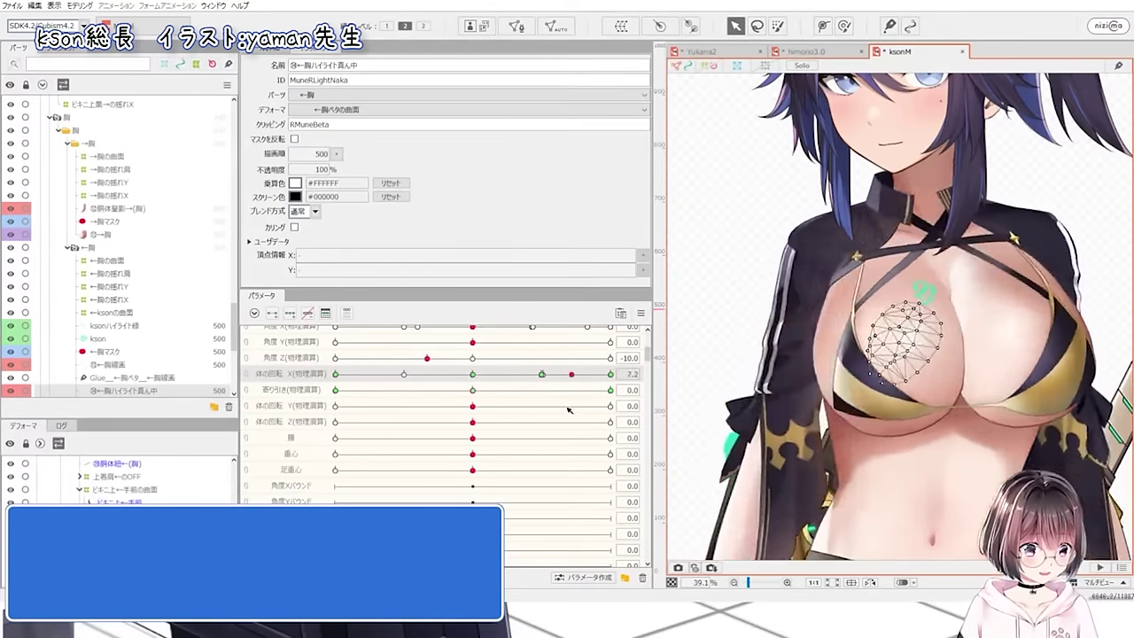
left_click_drag(490, 403, 555, 403)
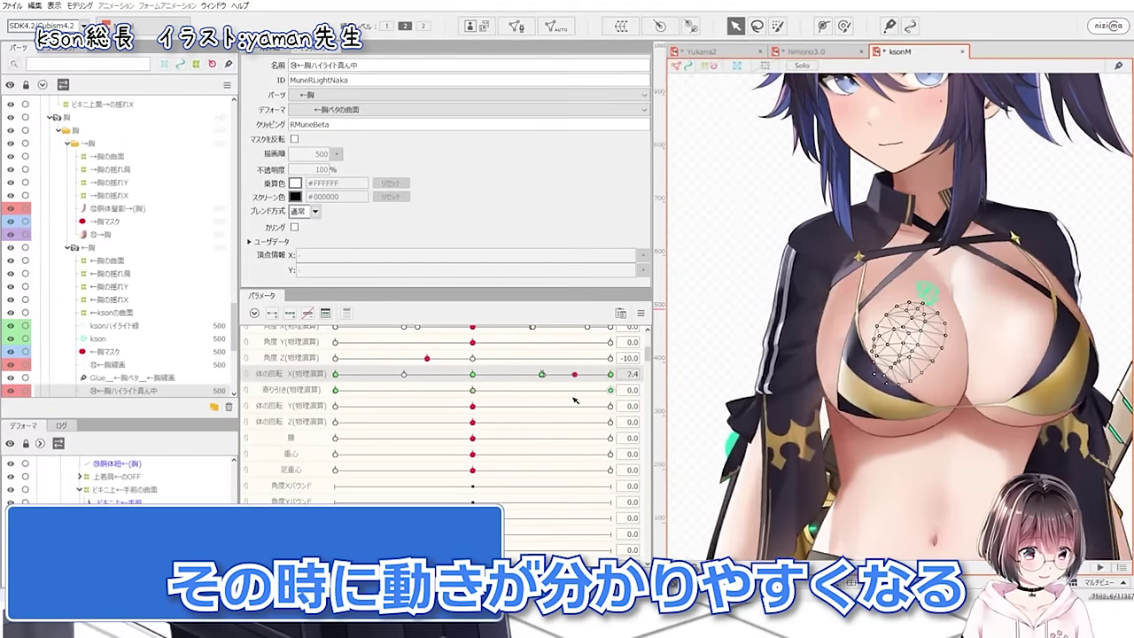
scroll(4, 328, "down", 2)
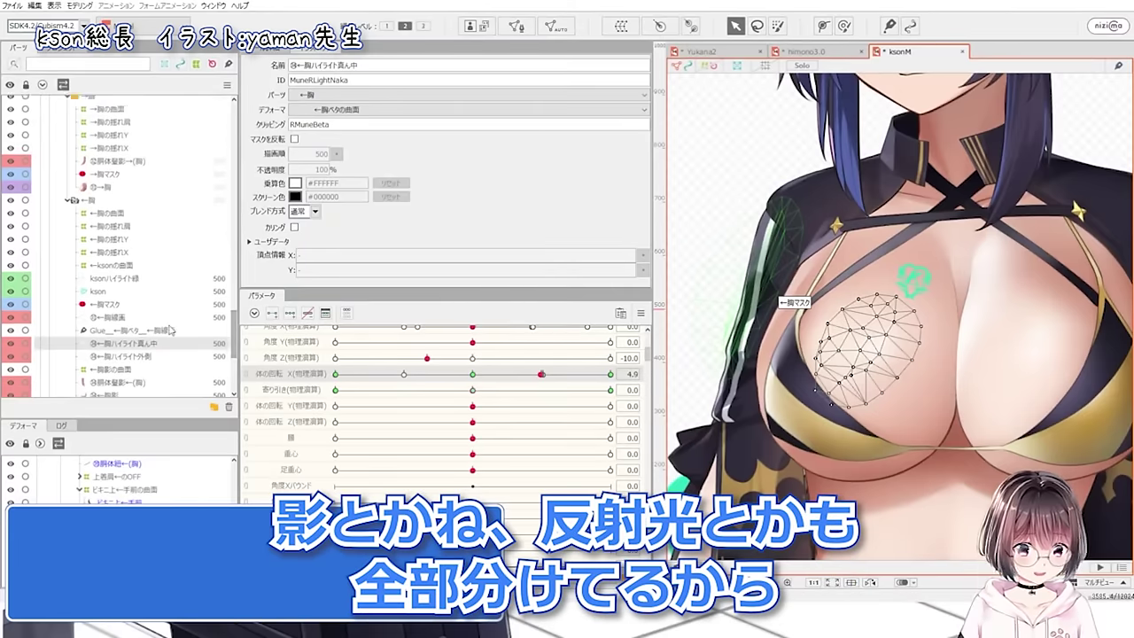
mouse_move(484, 384)
left_mouse_down()
mouse_move(417, 366)
mouse_move(549, 373)
mouse_move(468, 373)
mouse_move(490, 375)
left_mouse_up()
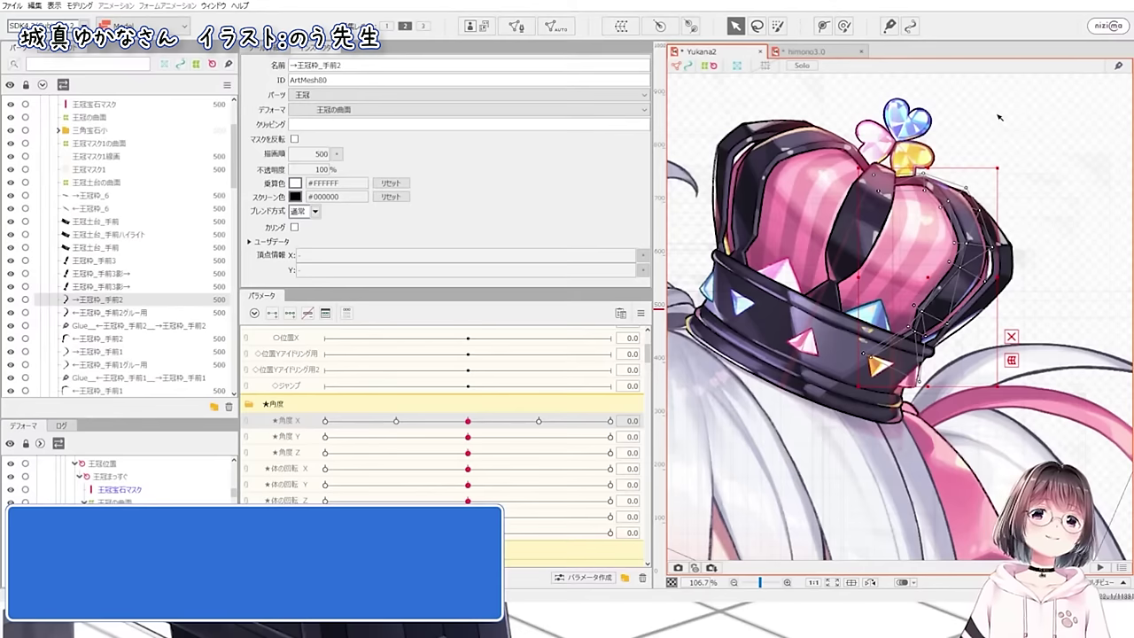
- In the Yukana2 crown, select the frame piece →王冠枠_手前2 and inspect the 王冠枠_手前3 pieces with their separate shadows
left_click(997, 125)
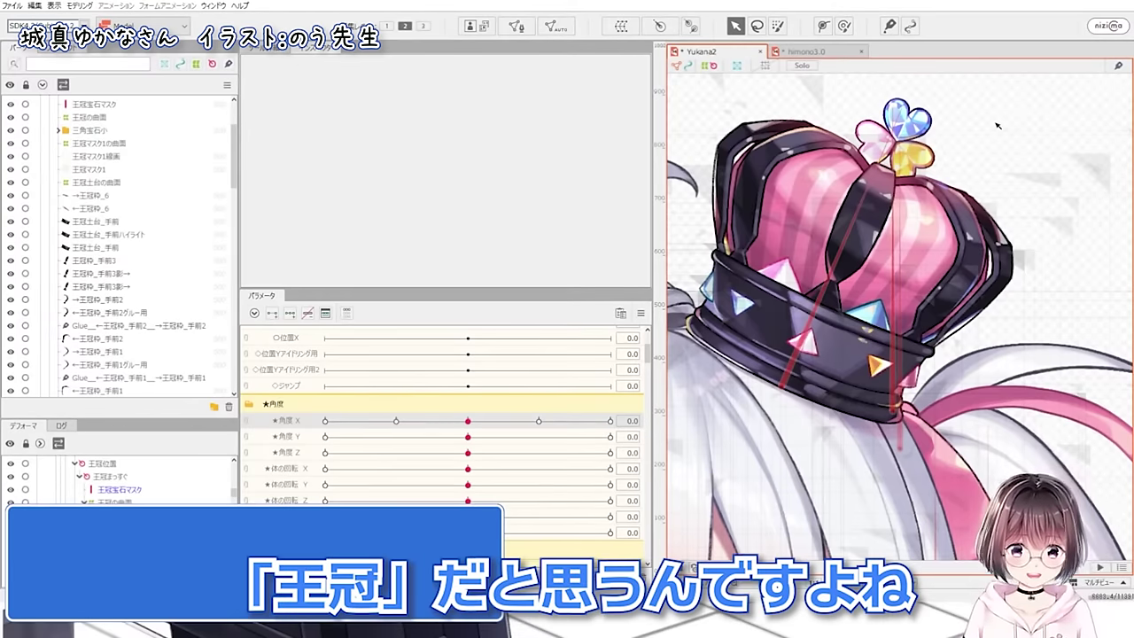
left_click(975, 240)
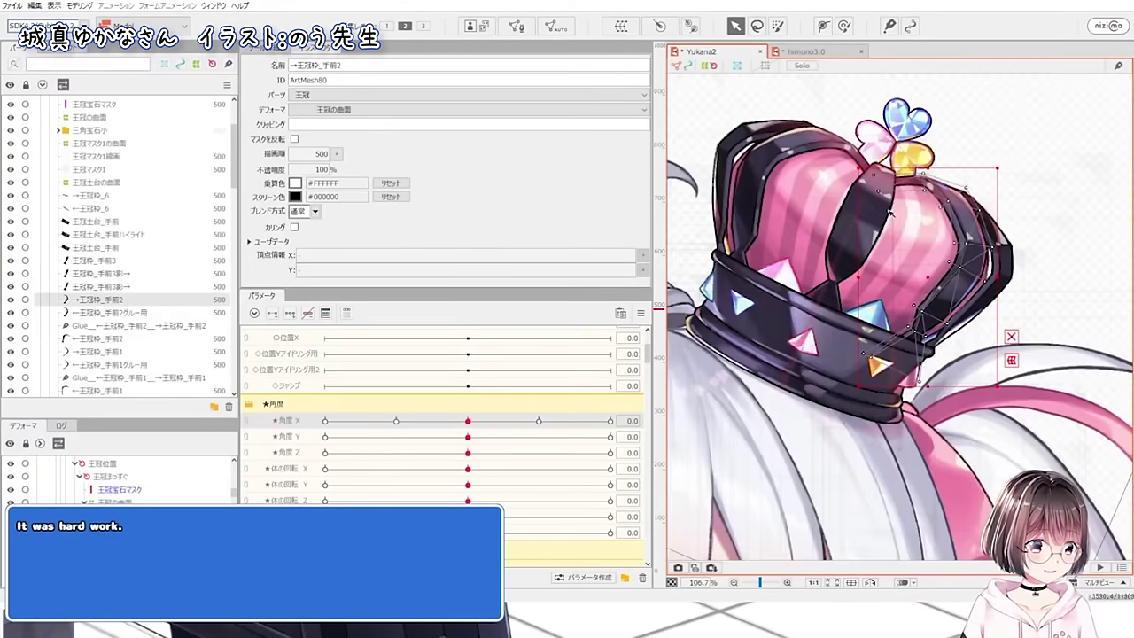
left_click(98, 287)
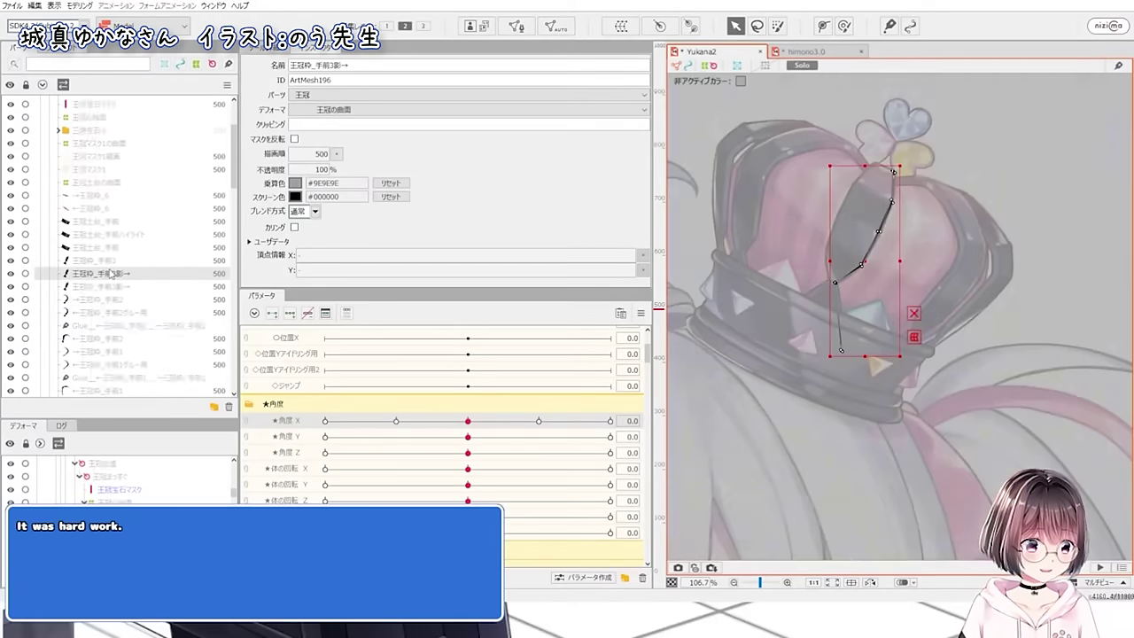
left_click(110, 262)
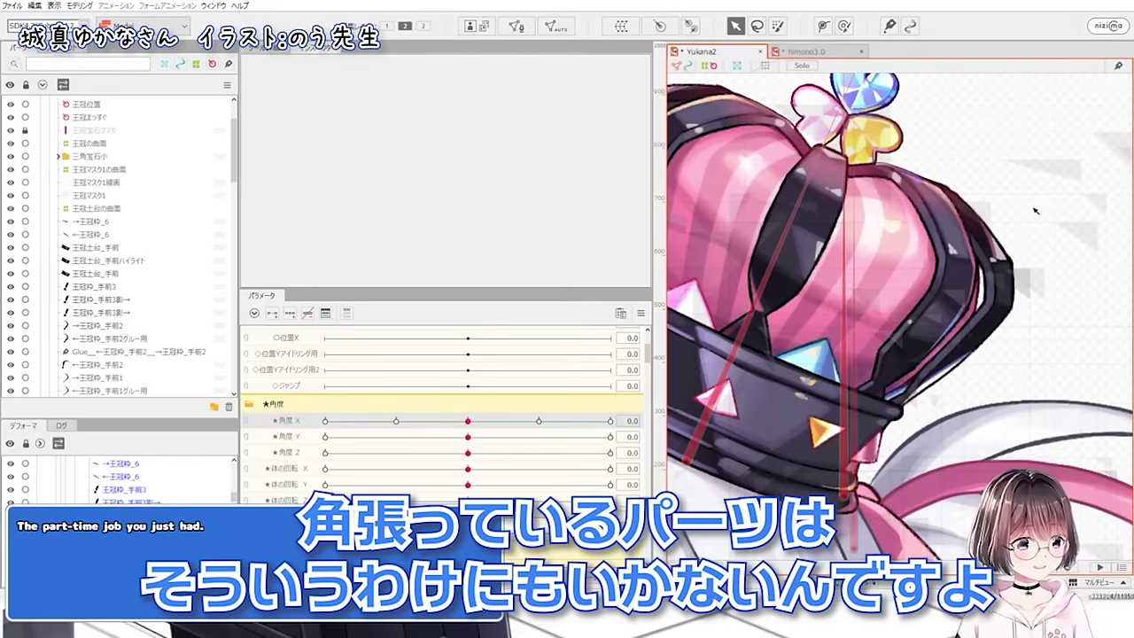
- Select the crown frame meshes →王冠枠_手前2 and ←王冠枠_手前2グルー用 to examine their front and side faces up close
left_click(966, 213)
scroll(947, 211, "up", 3)
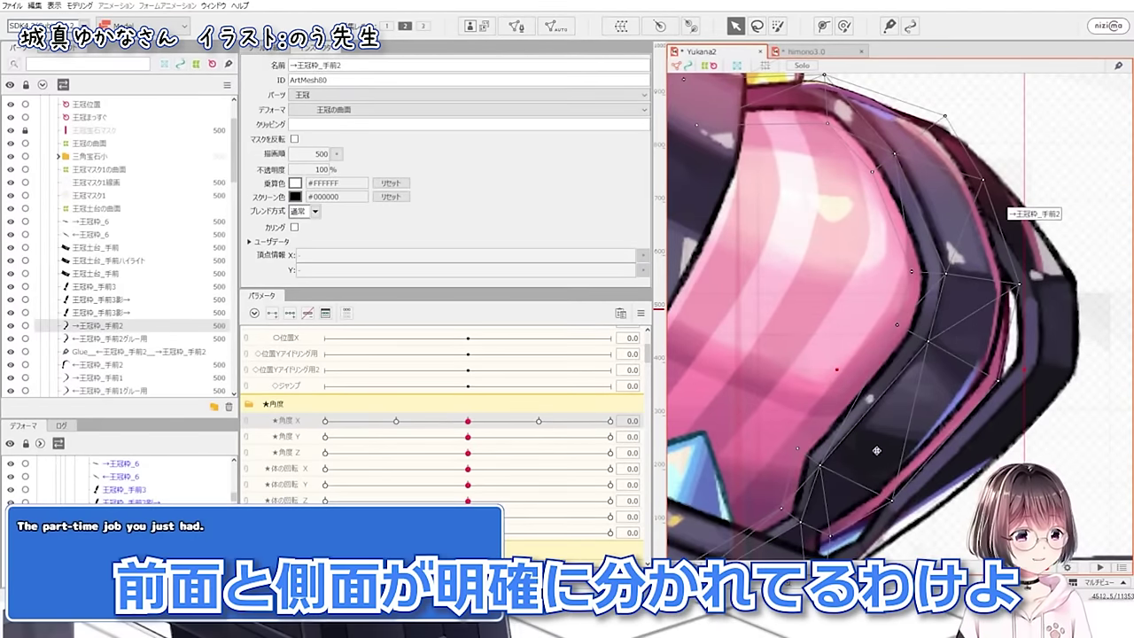
scroll(886, 186, "down", 3)
scroll(744, 155, "up", 3)
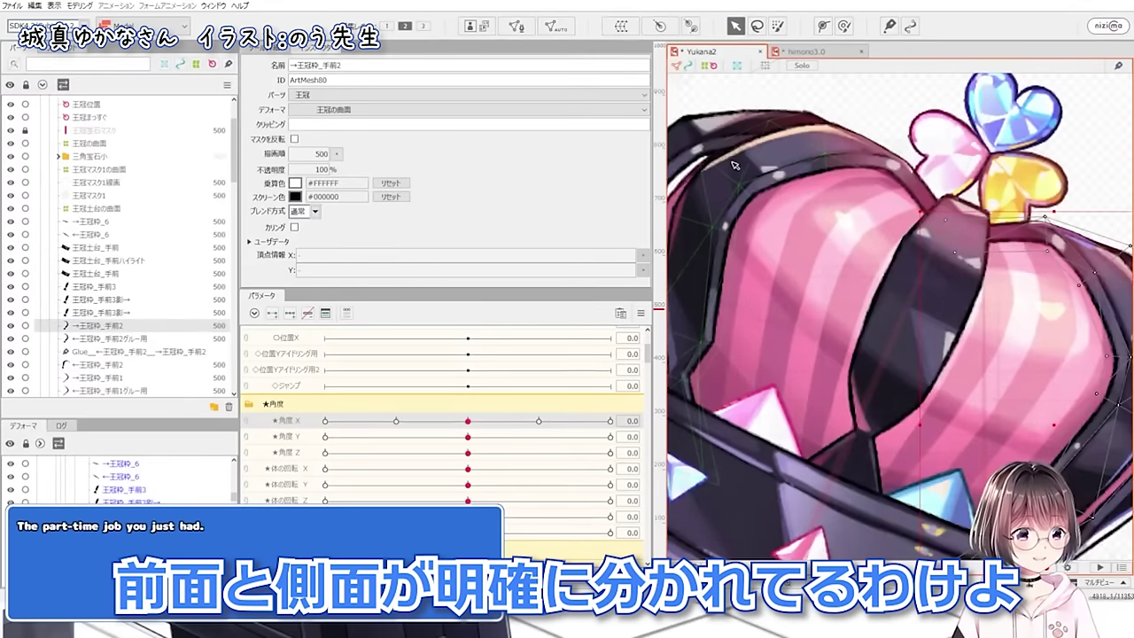
left_click(734, 166)
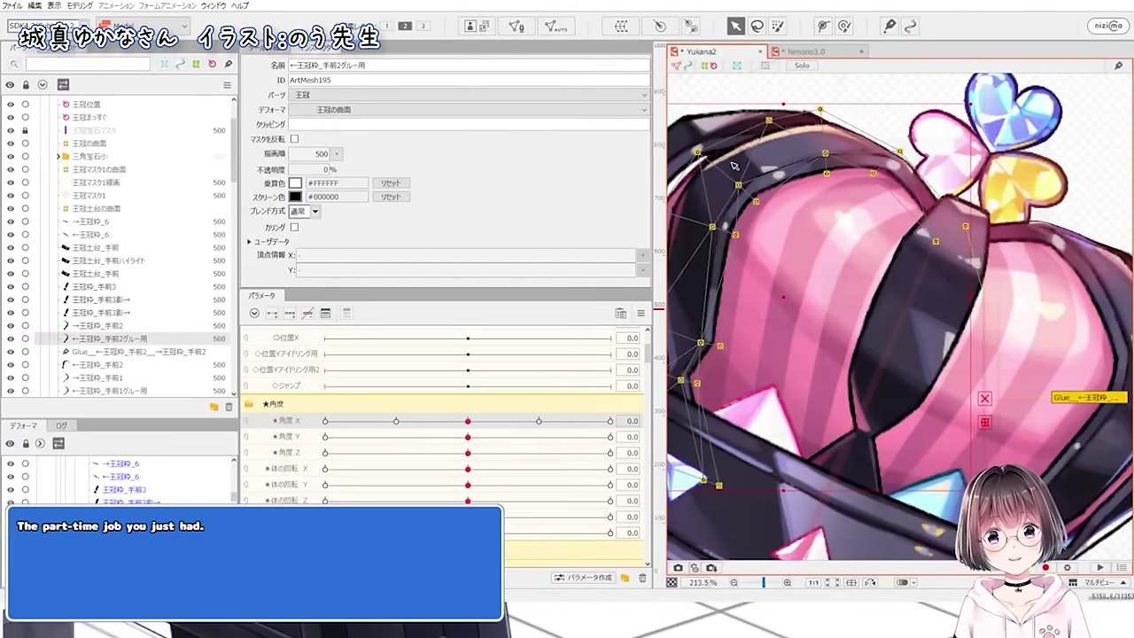
scroll(734, 166, "down", 3)
- Deselect the mesh and straighten the tilted crown by setting the ★王冠まっすぐ parameter to 1.0
scroll(370, 424, "down", 5)
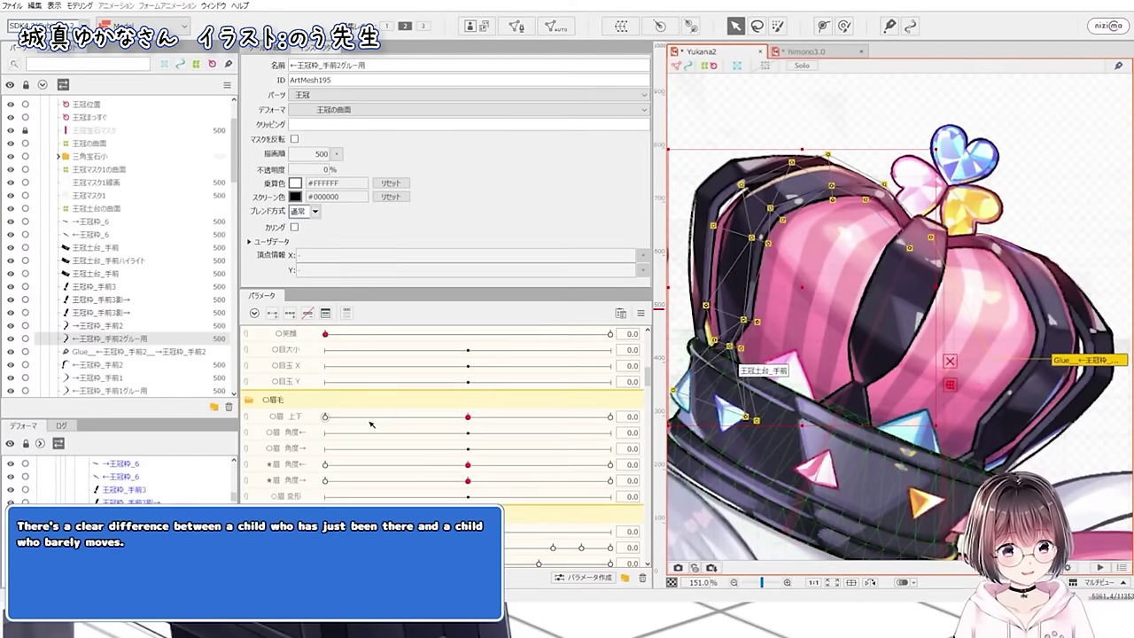
scroll(370, 424, "down", 8)
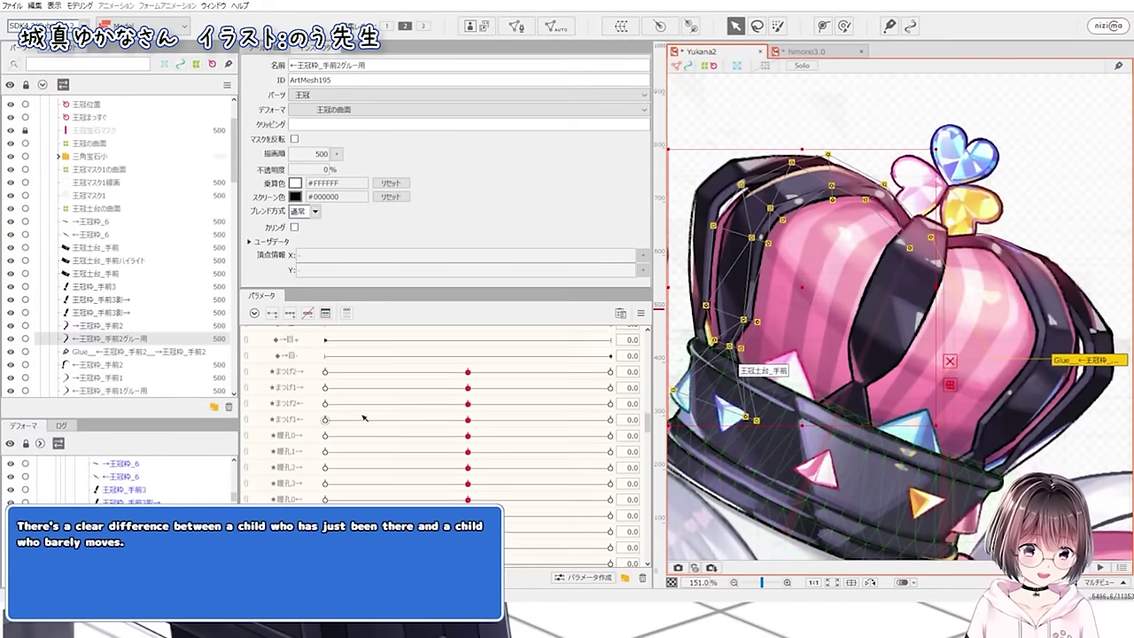
scroll(364, 417, "down", 10)
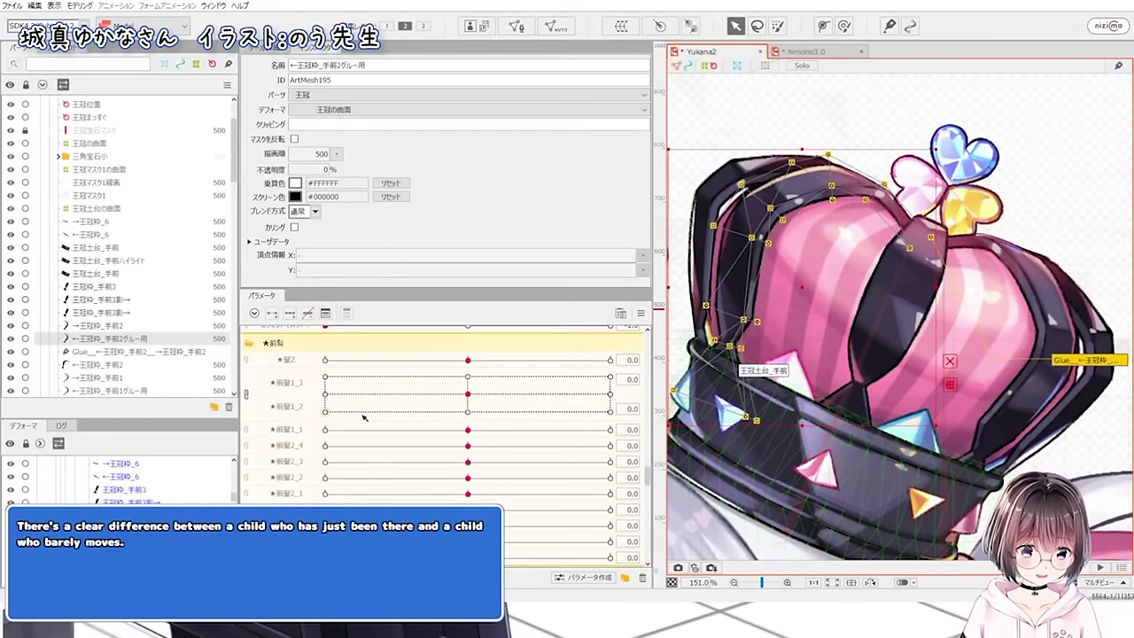
scroll(798, 271, "down", 5)
left_click(799, 270)
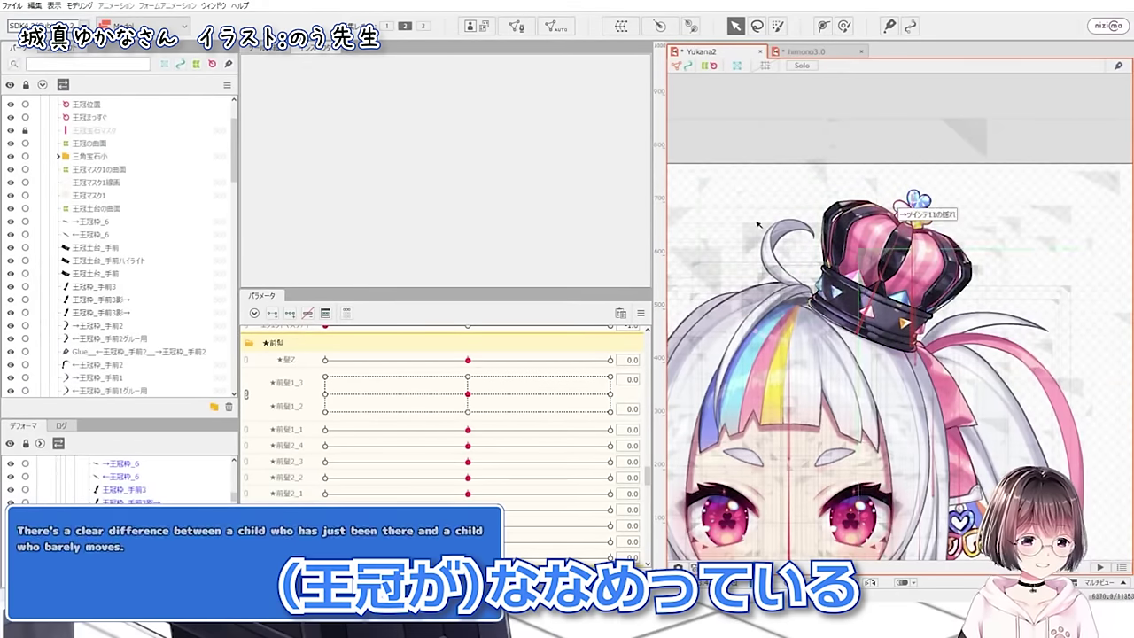
scroll(691, 393, "up", 3)
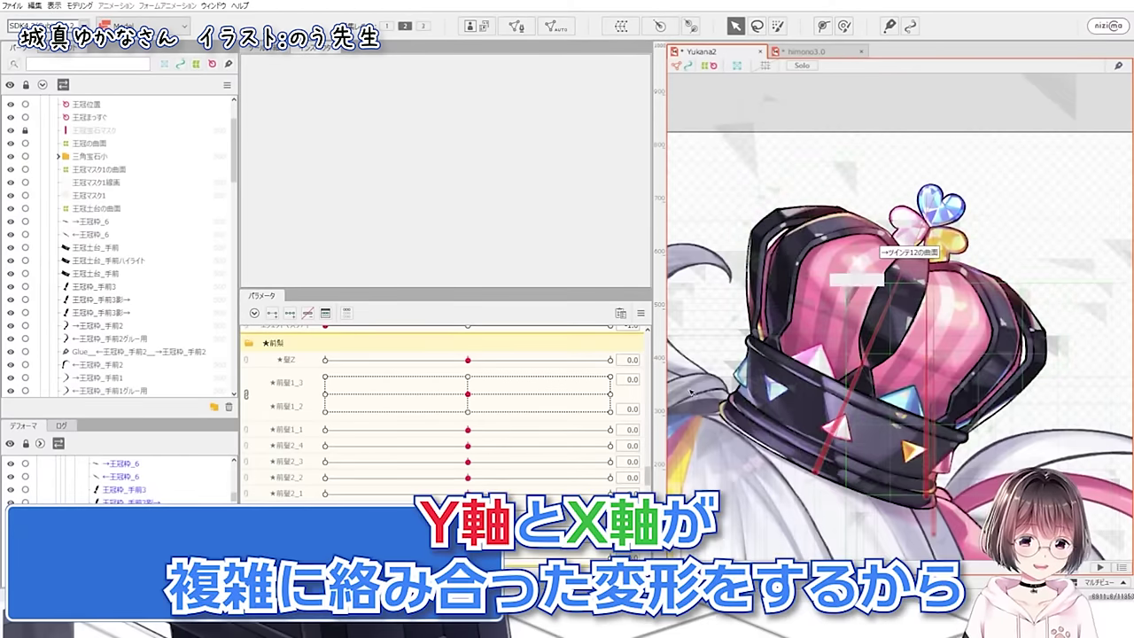
scroll(550, 420, "down", 5)
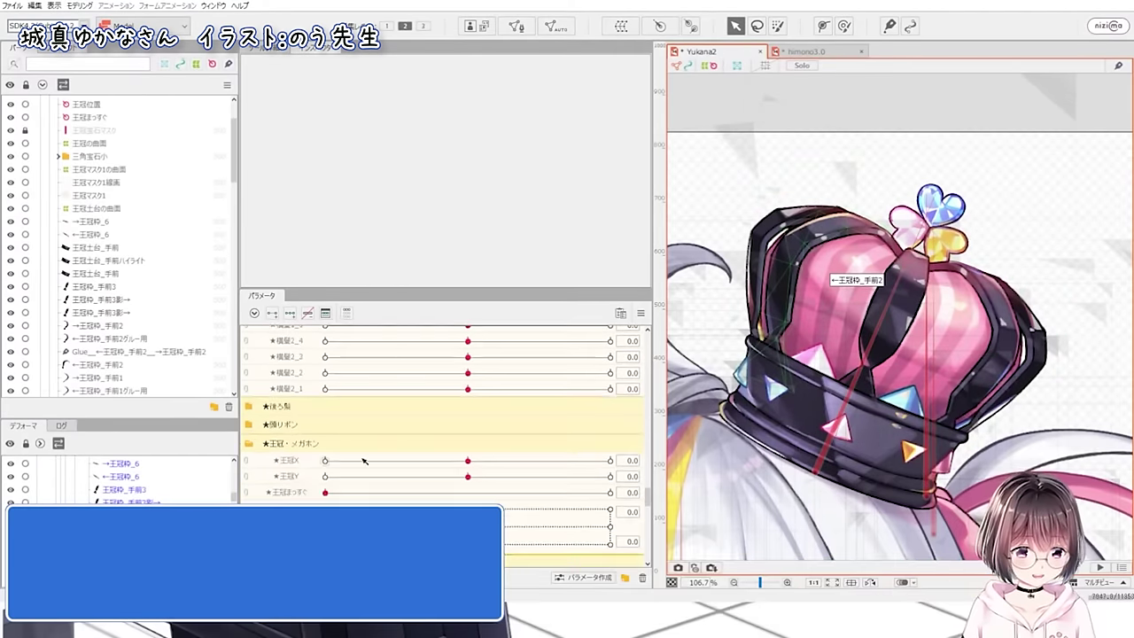
left_click(255, 490)
scroll(781, 352, "down", 3)
left_click_drag(328, 494, 611, 493)
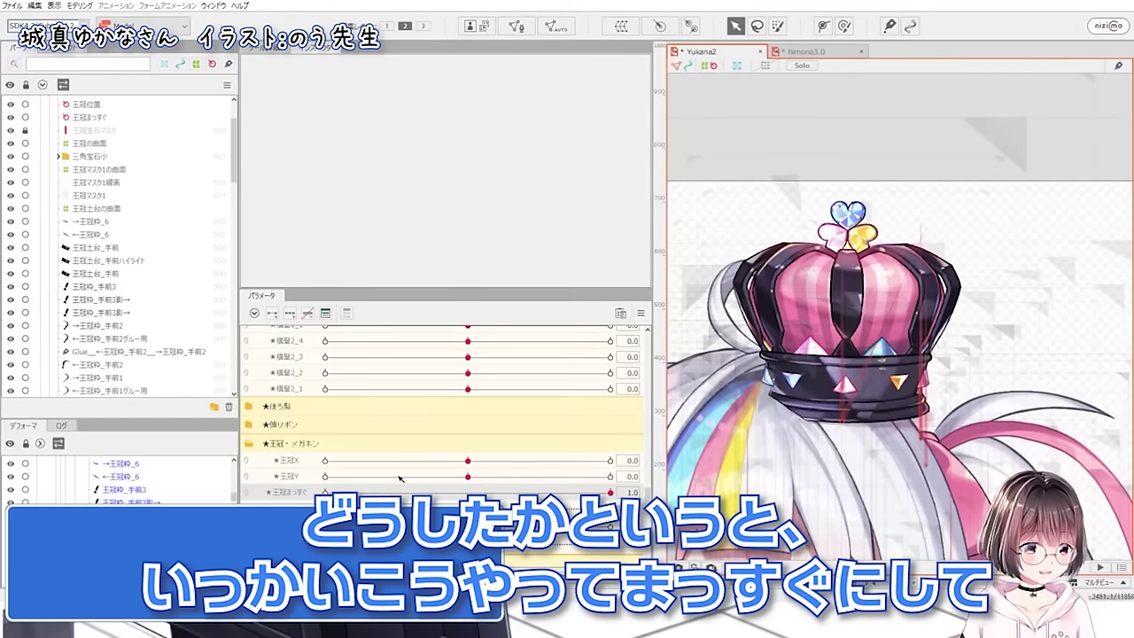
- Test the straightened crown's motion with the ★王冠X and ★王冠Y parameters and return both to 0.0
left_click_drag(468, 461, 322, 462)
left_click(468, 461)
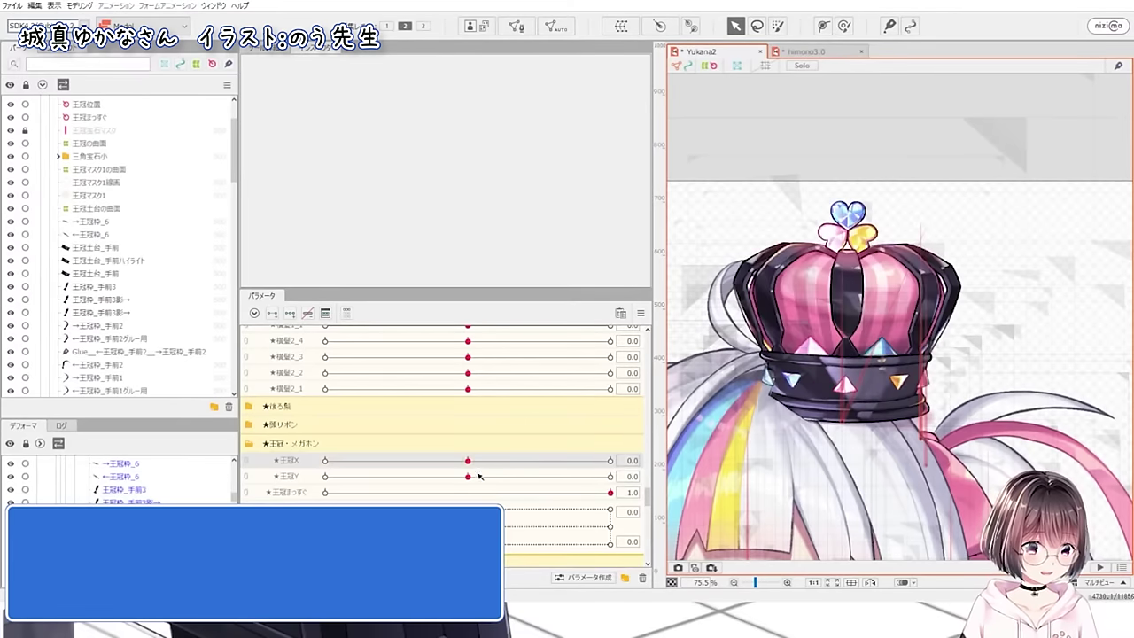
left_click_drag(468, 477, 518, 481)
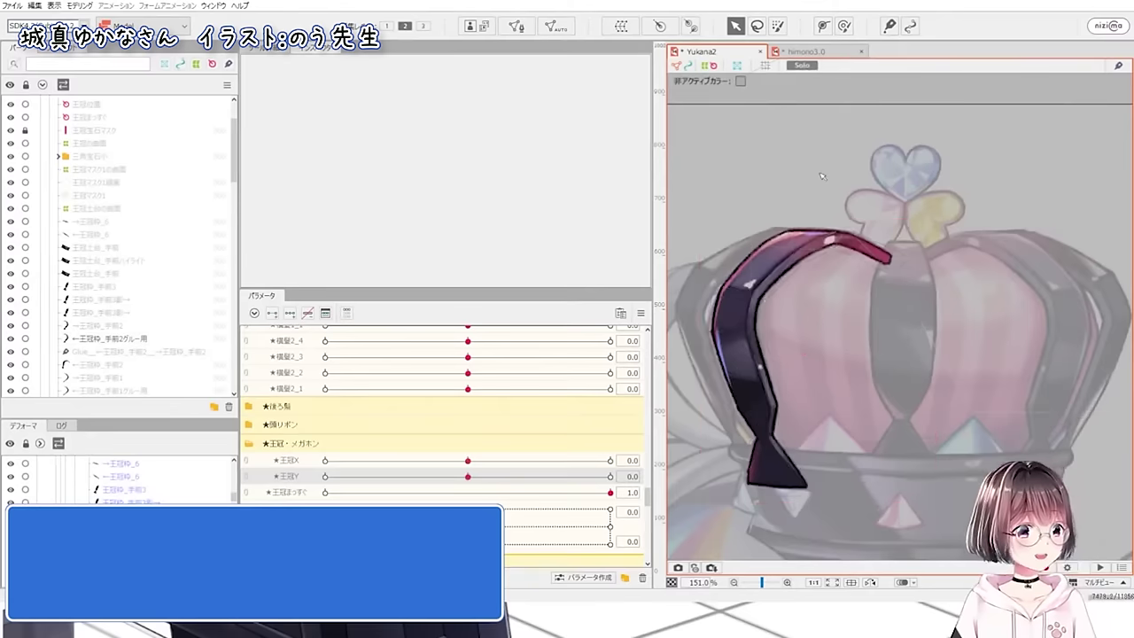
- With the ←王冠枠_手前2グルー用 frame piece isolated, sweep ★王冠X across its range and leave it at 1.0
scroll(777, 253, "down", 2)
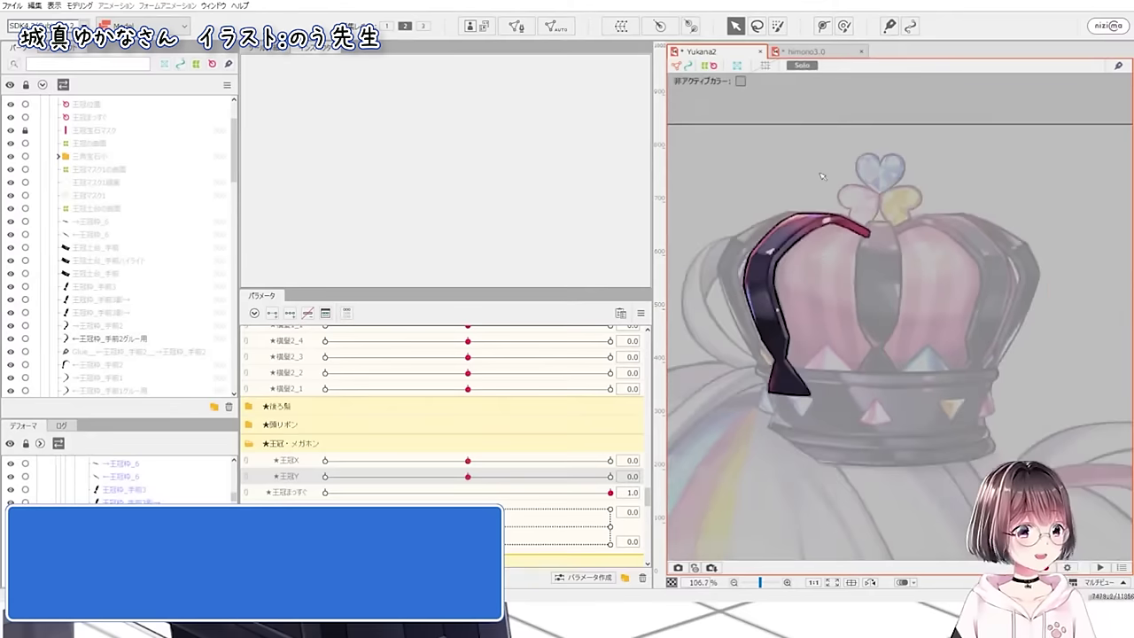
left_click_drag(471, 461, 647, 482)
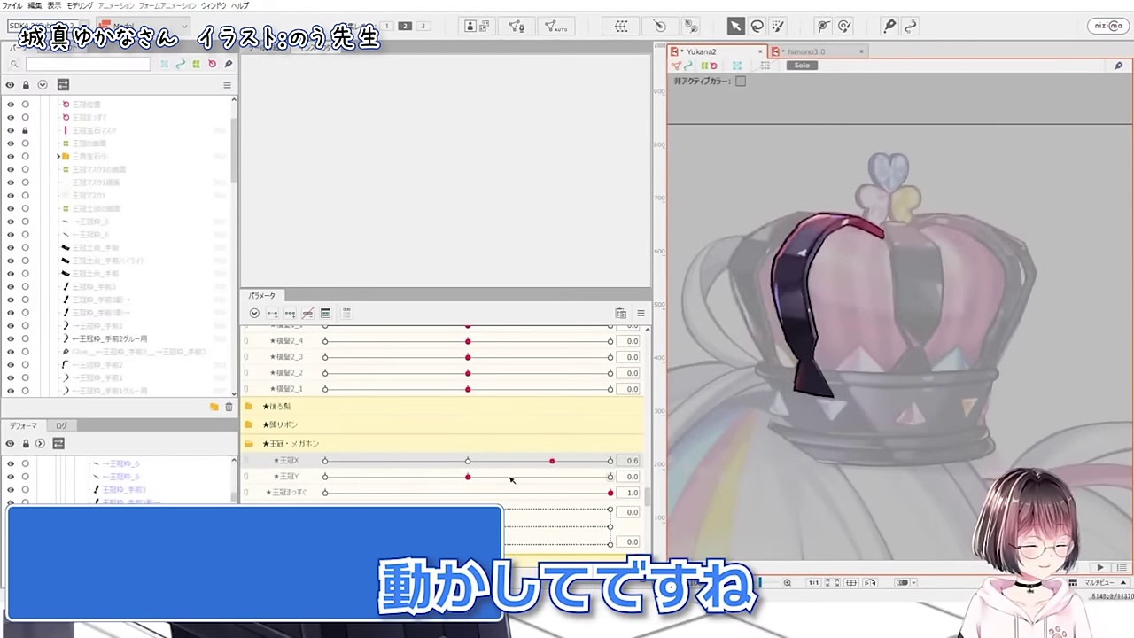
left_click_drag(532, 481, 272, 470)
left_click_drag(383, 494, 263, 482)
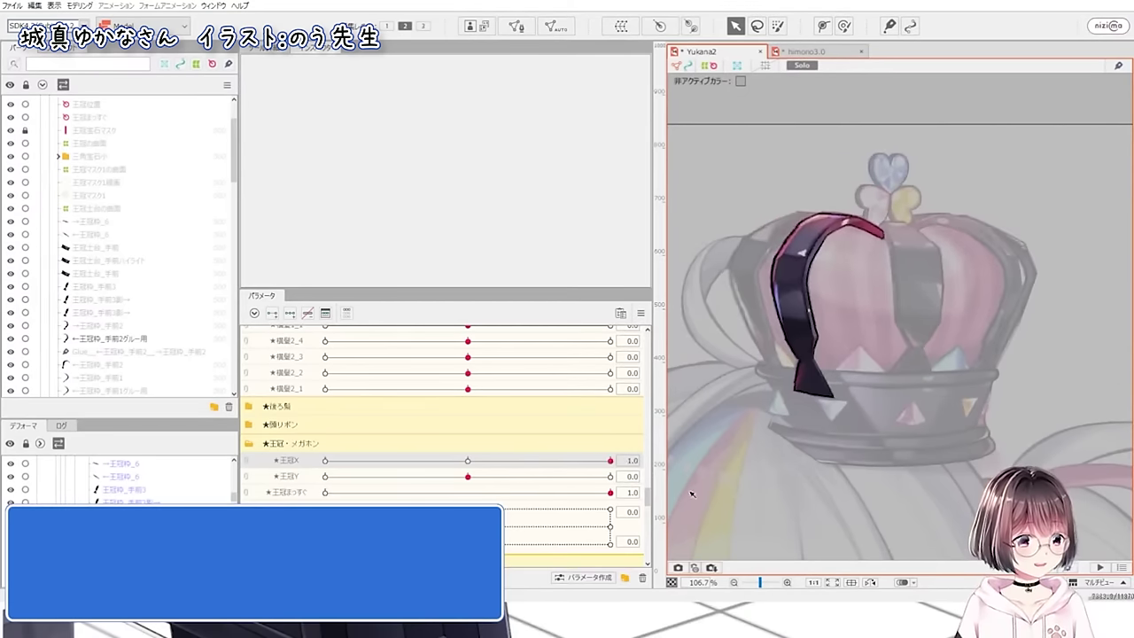
- Select ←王冠枠_手前2グルー用 in the full crown view and isolate it to examine its mesh and glue points
left_click(778, 176)
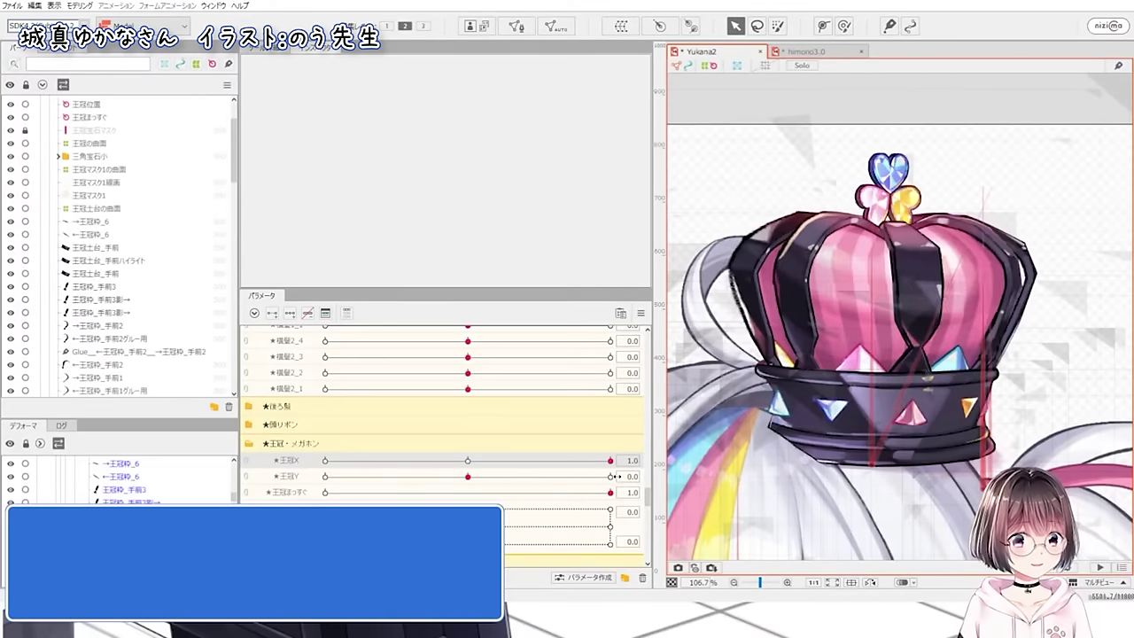
left_click(769, 319)
scroll(769, 319, "up", 2)
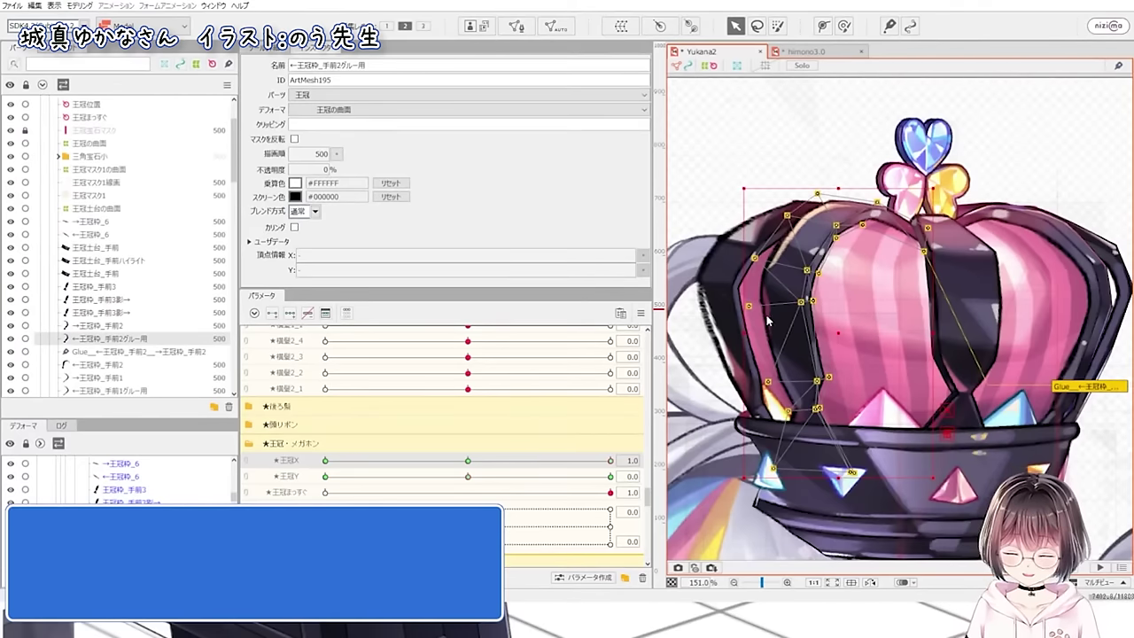
key("y")
scroll(775, 224, "up", 2)
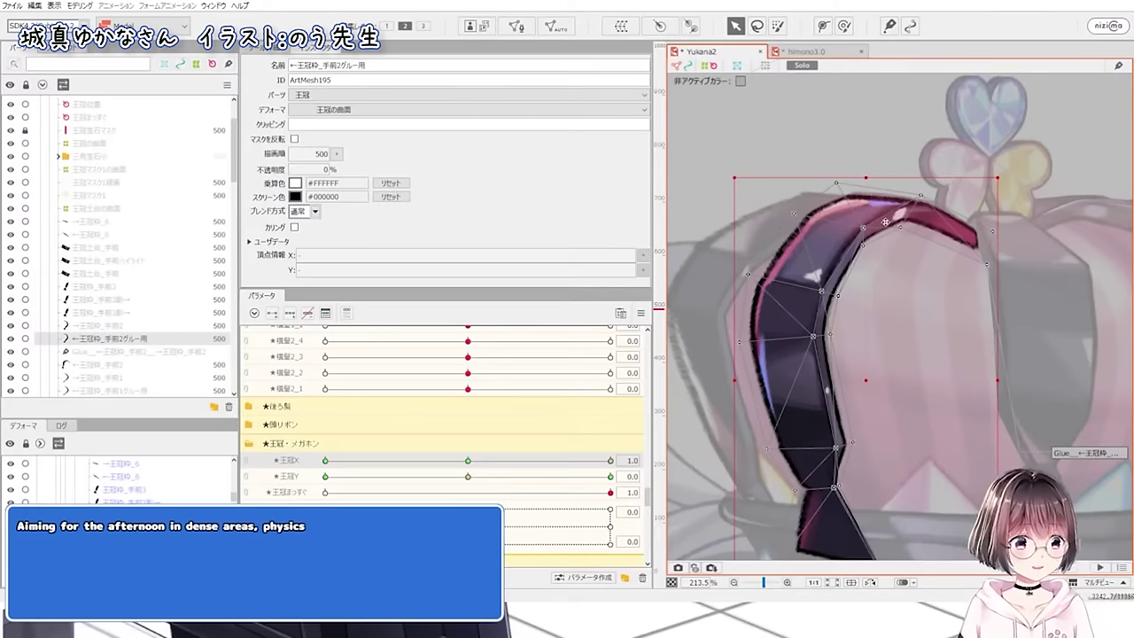
- Examine the mesh of the isolated ←王冠枠_手前2グルー用 piece along its whole length and test it with the ★王冠X parameter
scroll(890, 222, "up", 3)
scroll(804, 293, "down", 3)
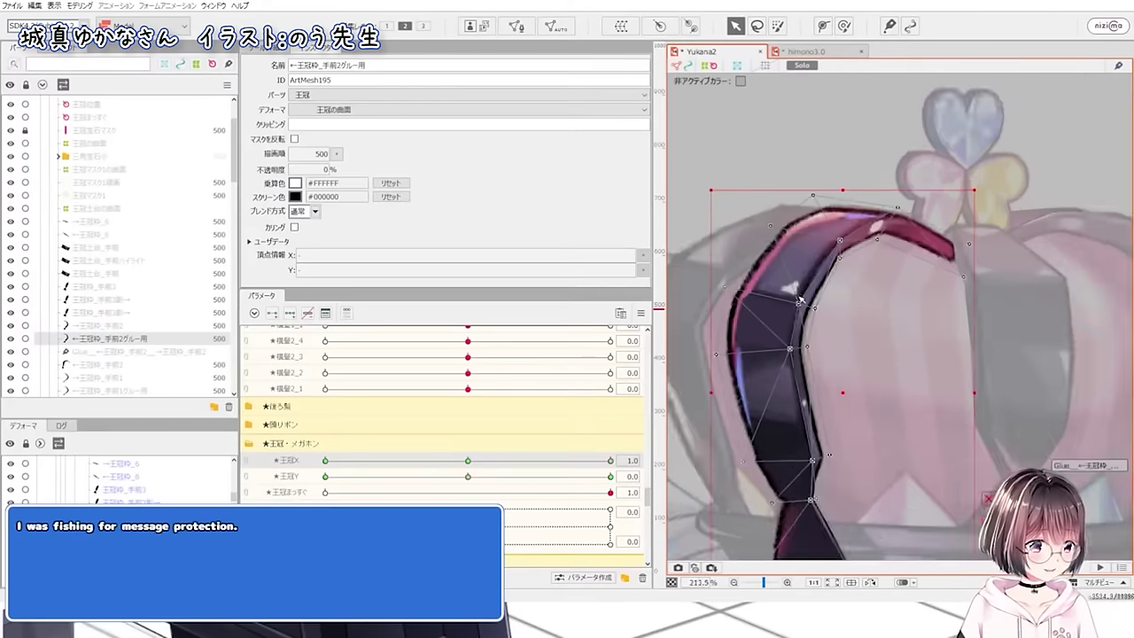
scroll(843, 484, "up", 3)
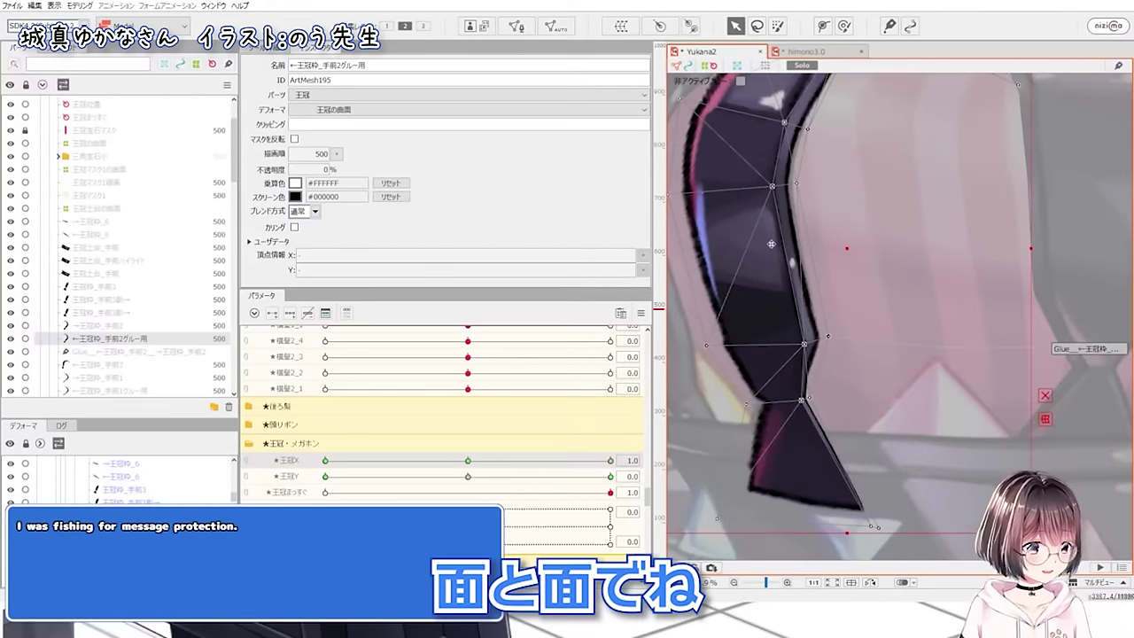
scroll(802, 342, "down", 3)
scroll(808, 161, "up", 4)
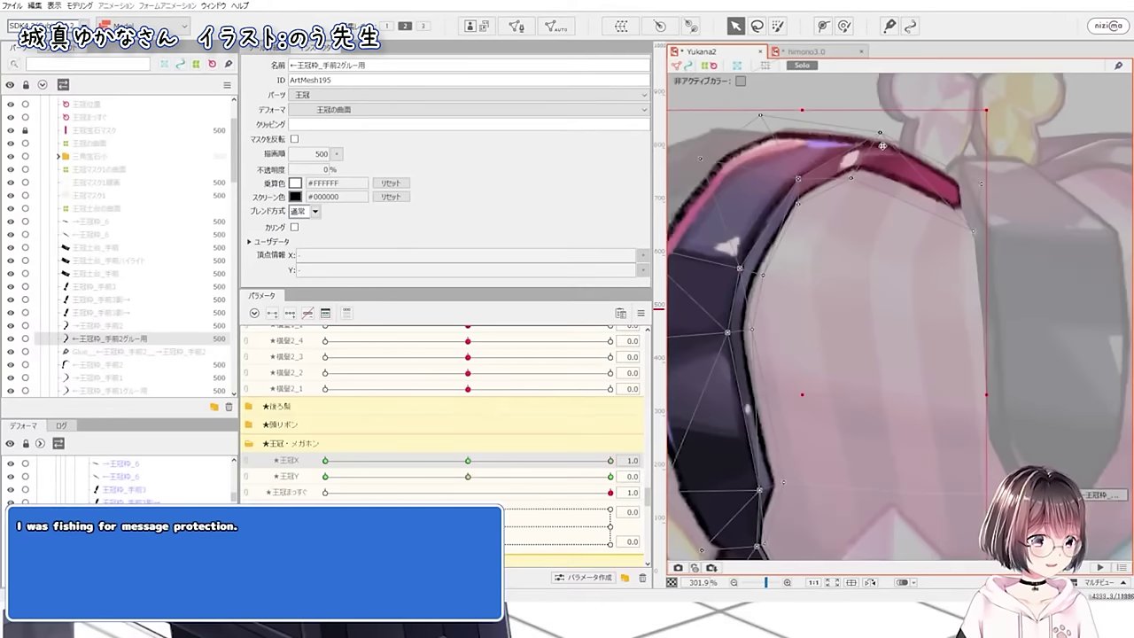
scroll(833, 326, "down", 4)
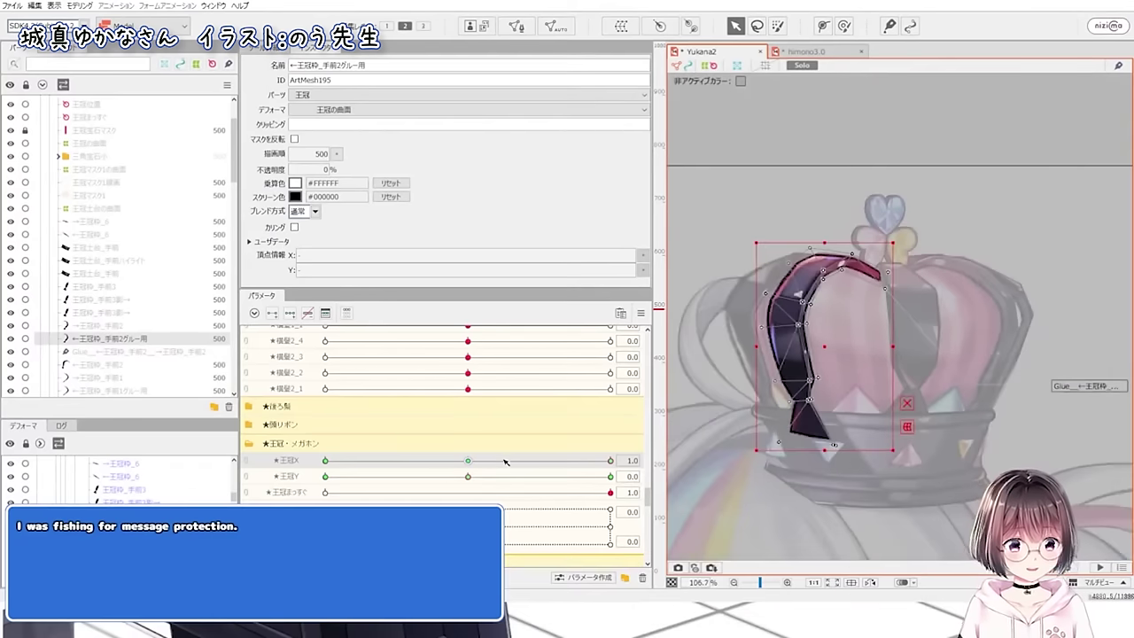
left_click_drag(506, 461, 277, 450)
key("ctrl+z")
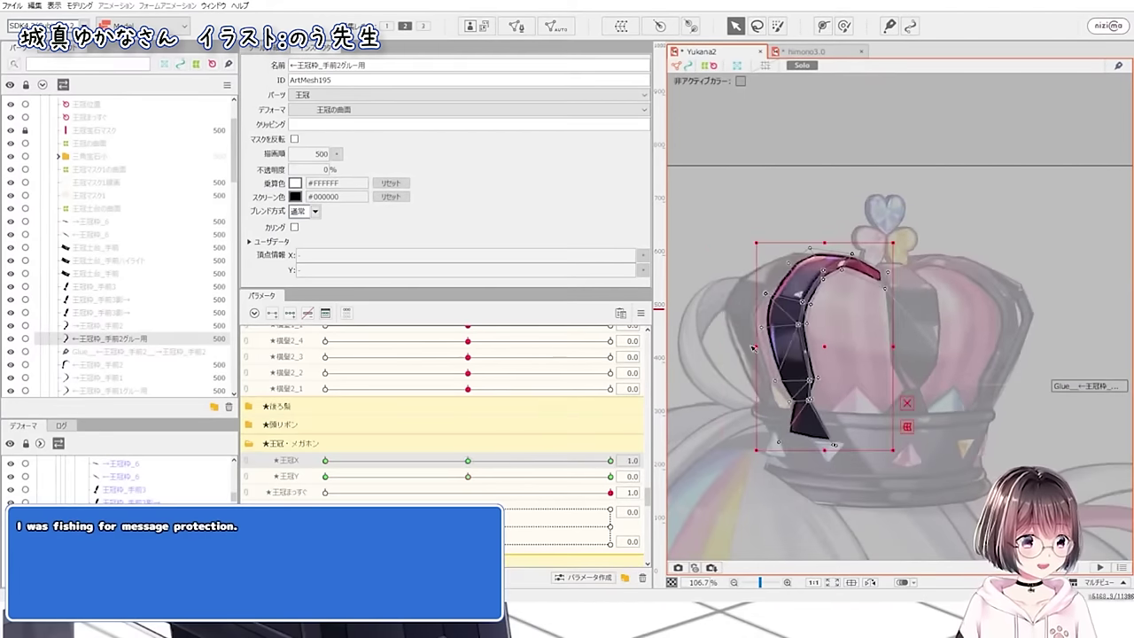
scroll(819, 289, "up", 4)
scroll(872, 241, "down", 4)
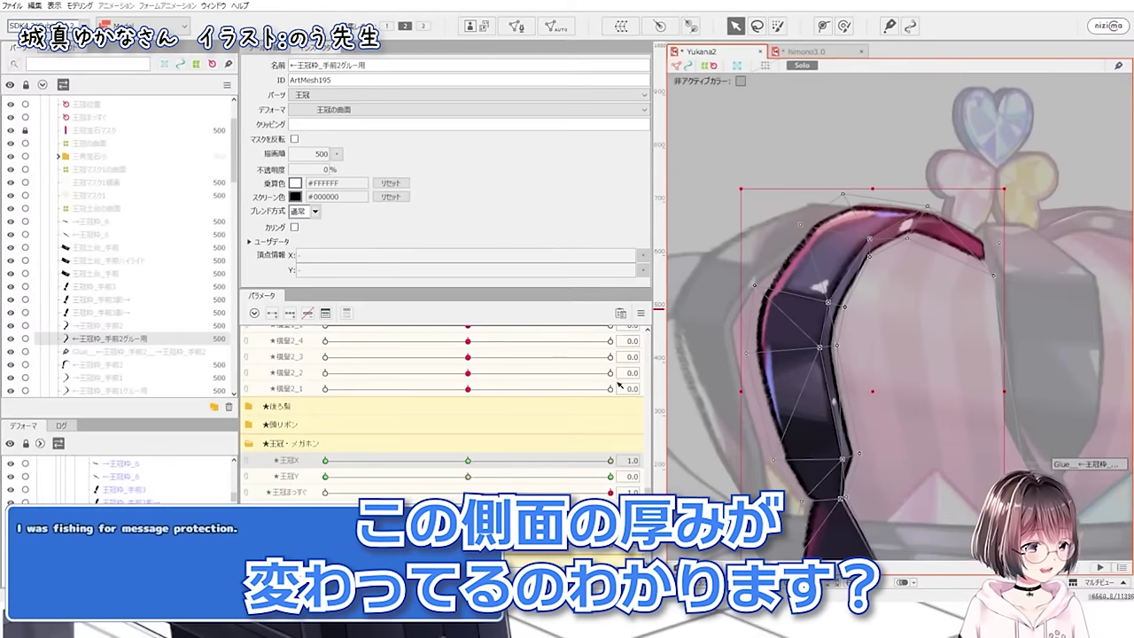
- Sweep ★王冠X to compare the frame piece's side thickness in isolation and in the full crown, ending at 0.0
left_click_drag(611, 461, 382, 461)
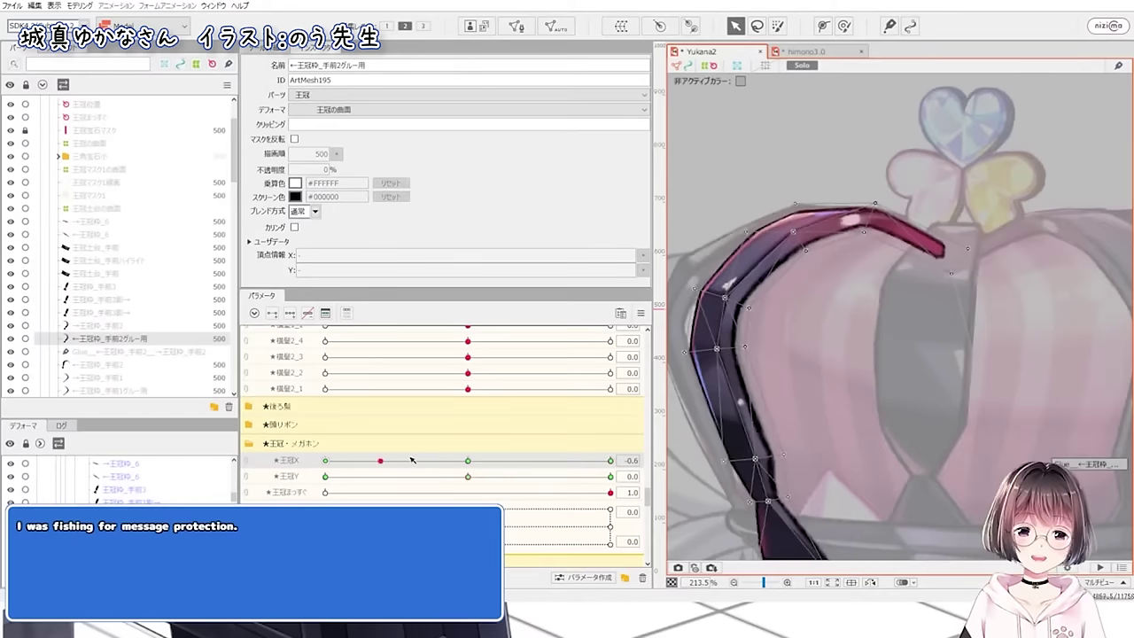
scroll(730, 277, "up", 2)
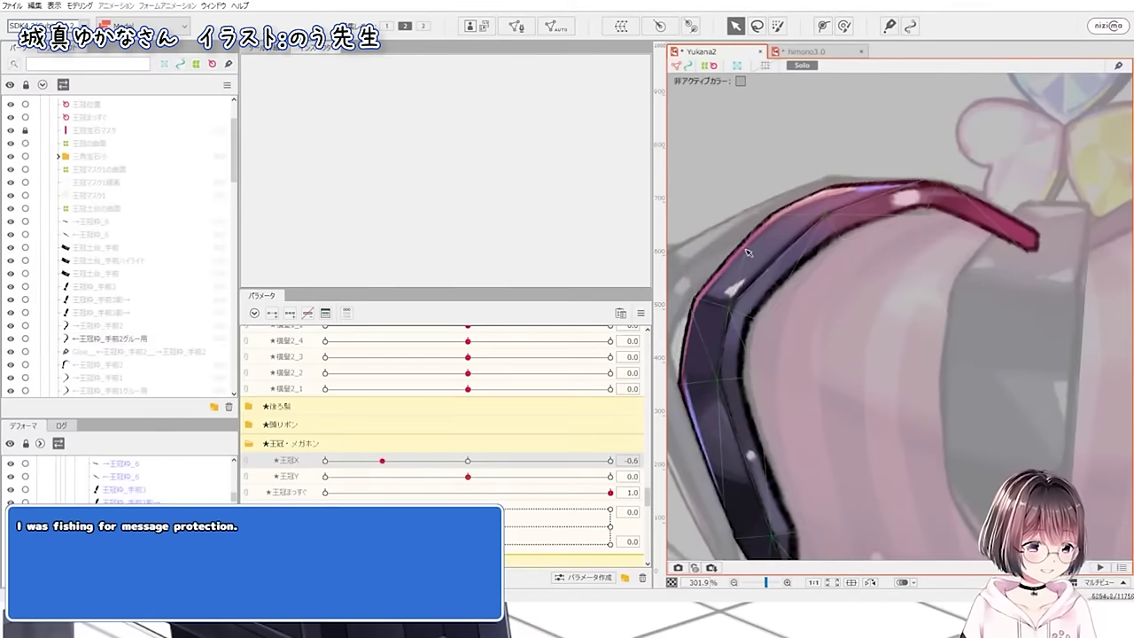
left_click_drag(384, 462, 697, 447)
left_click_drag(484, 453, 652, 464)
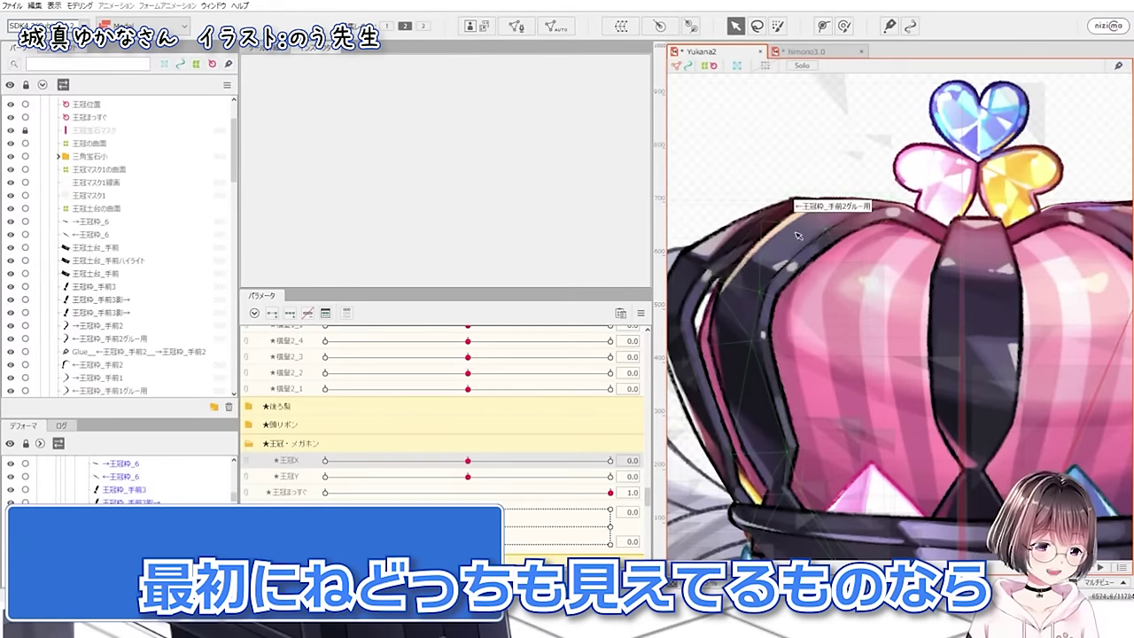
left_click_drag(505, 462, 469, 466)
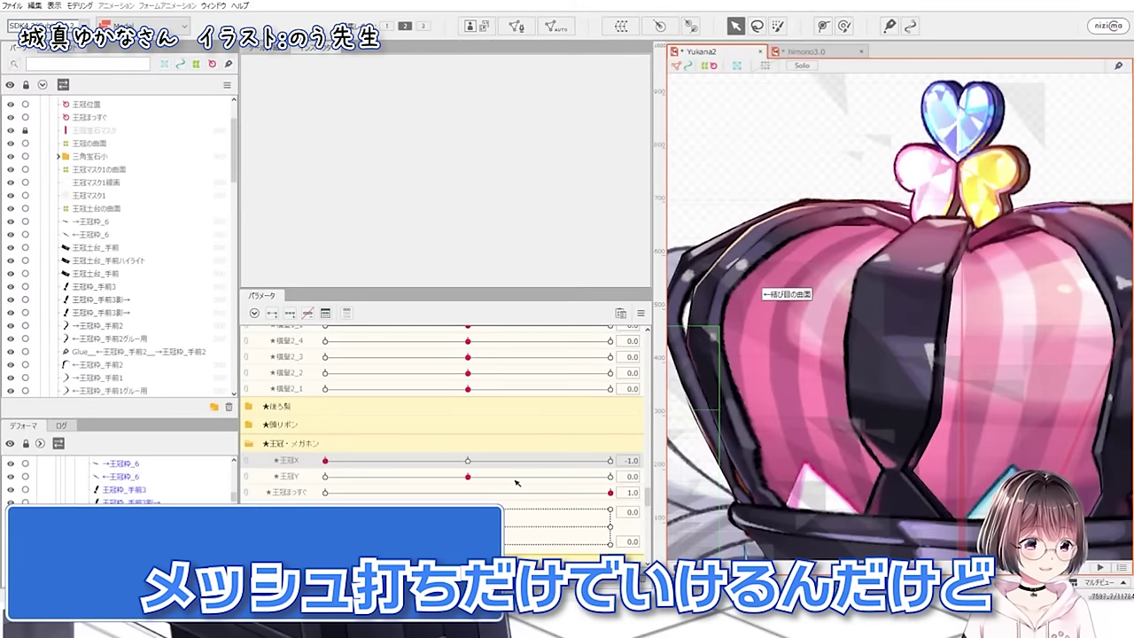
left_click(468, 461)
- Select the crown's centre bar 王冠枠_手前3, set ★王冠X to -1.0, and select the separate side-face piece along the bar's edge
left_click(897, 425)
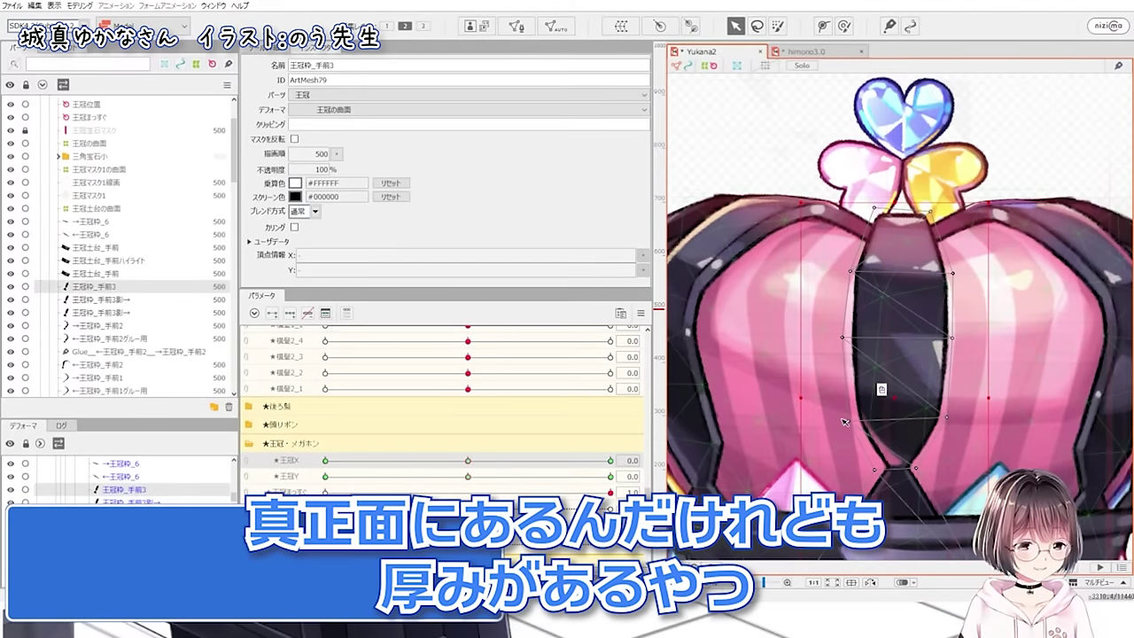
left_click_drag(468, 460, 325, 443)
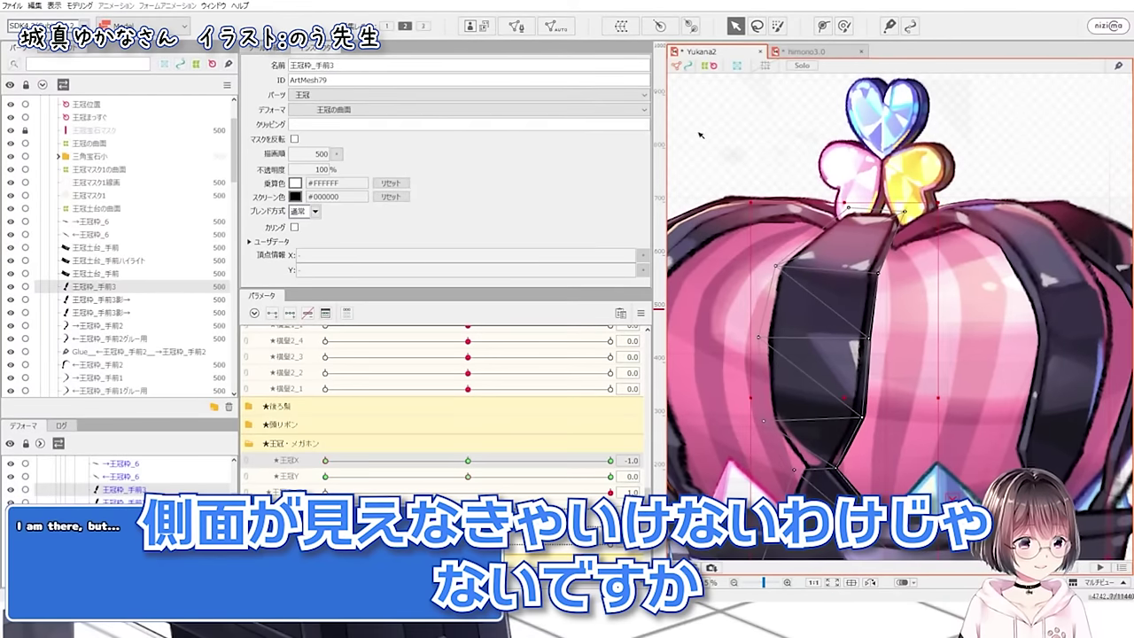
left_click(795, 197)
scroll(894, 310, "up", 2)
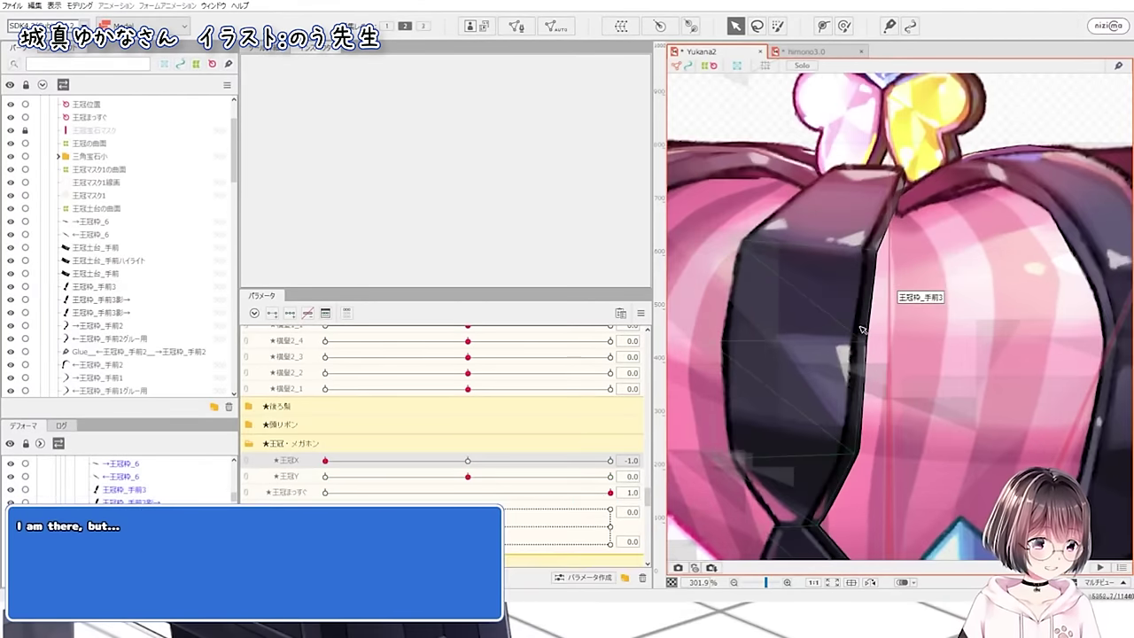
left_click(864, 327)
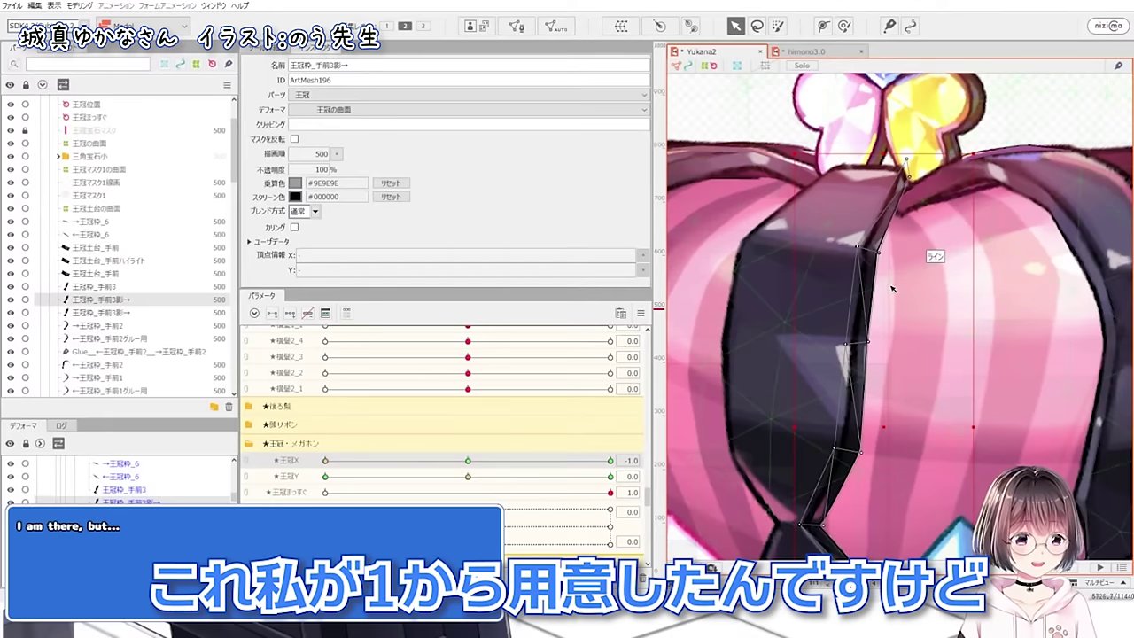
- Hide the centre bar's side-face pieces at ★王冠X -1.0 and 1.0, deselect, and sweep the parameter to compare the crown's depth
left_click(11, 300)
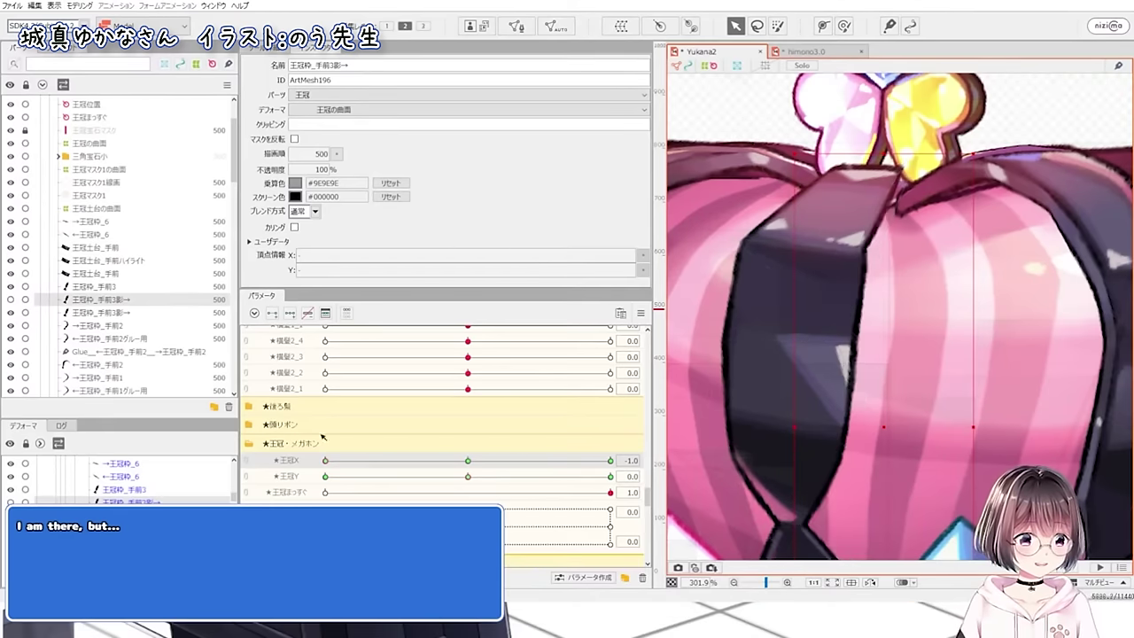
left_click(610, 460)
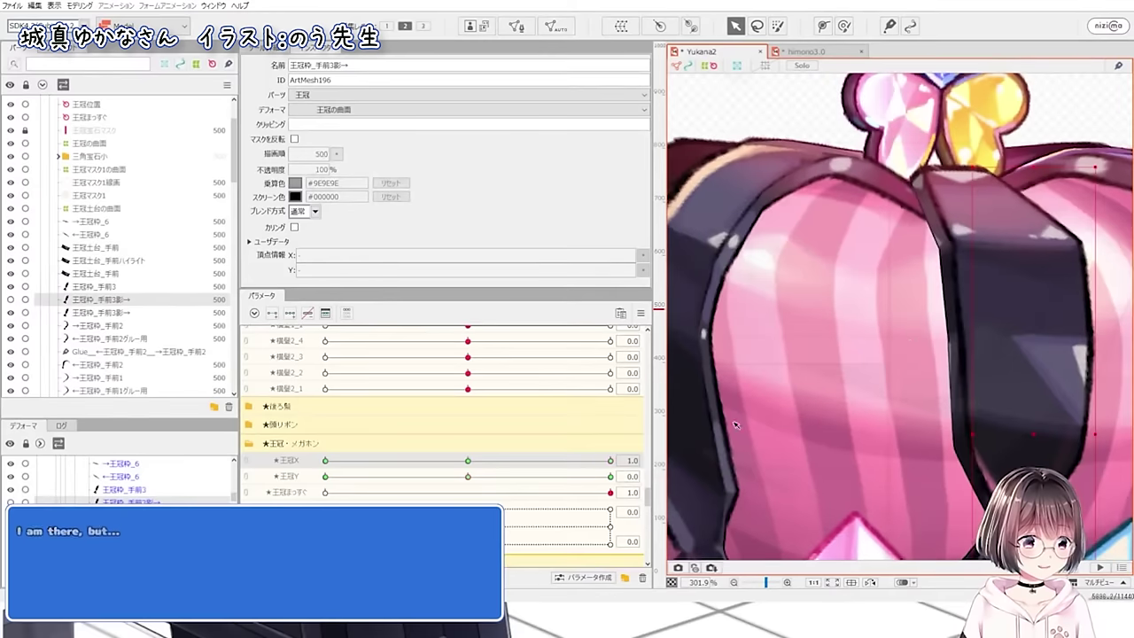
left_click(952, 329)
left_click(9, 313)
scroll(841, 347, "down", 2)
left_click(780, 119)
left_click_drag(496, 462, 278, 445)
left_click_drag(472, 450, 396, 479)
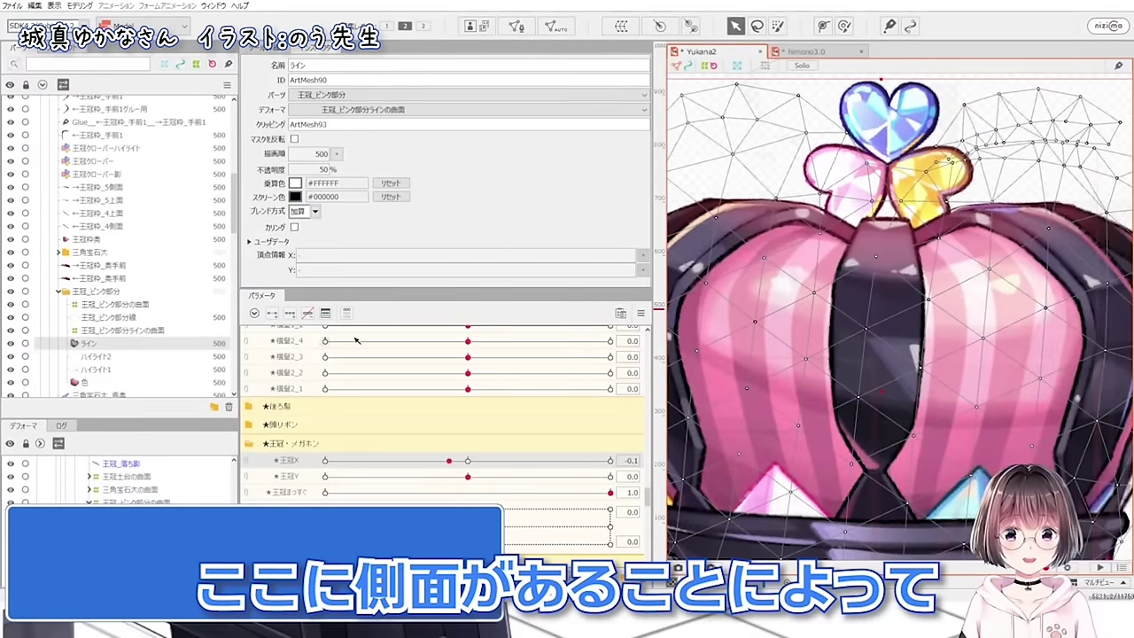
- Select the centre bar 王冠枠_手前3 and compare the crown with ★王冠X at -1.0 and at 0.9
left_click(896, 330)
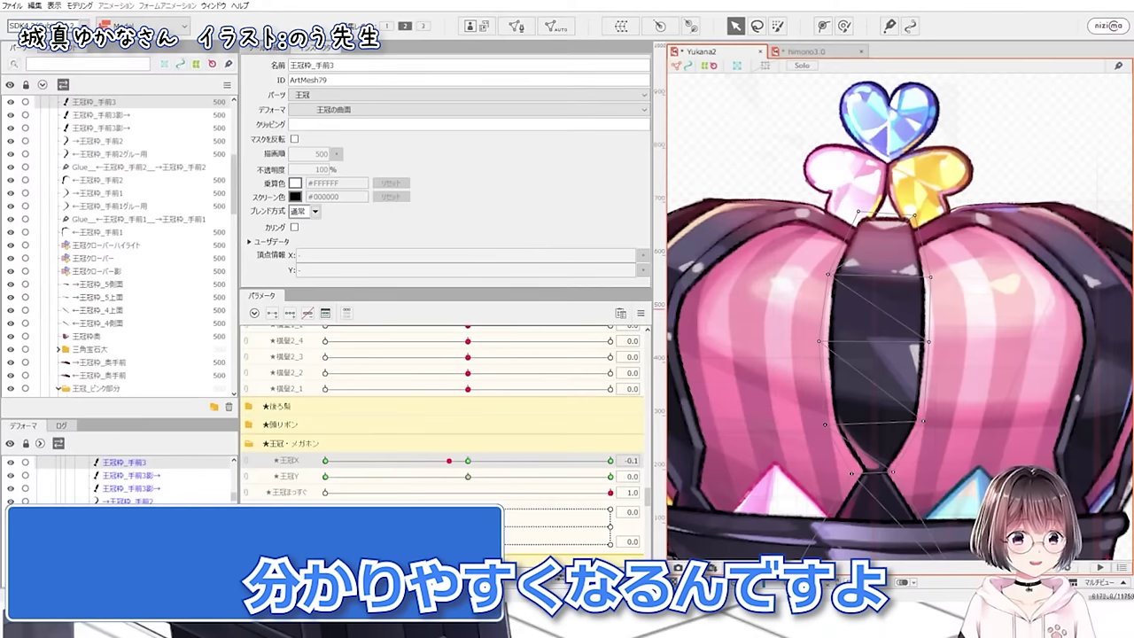
left_click_drag(470, 460, 220, 418)
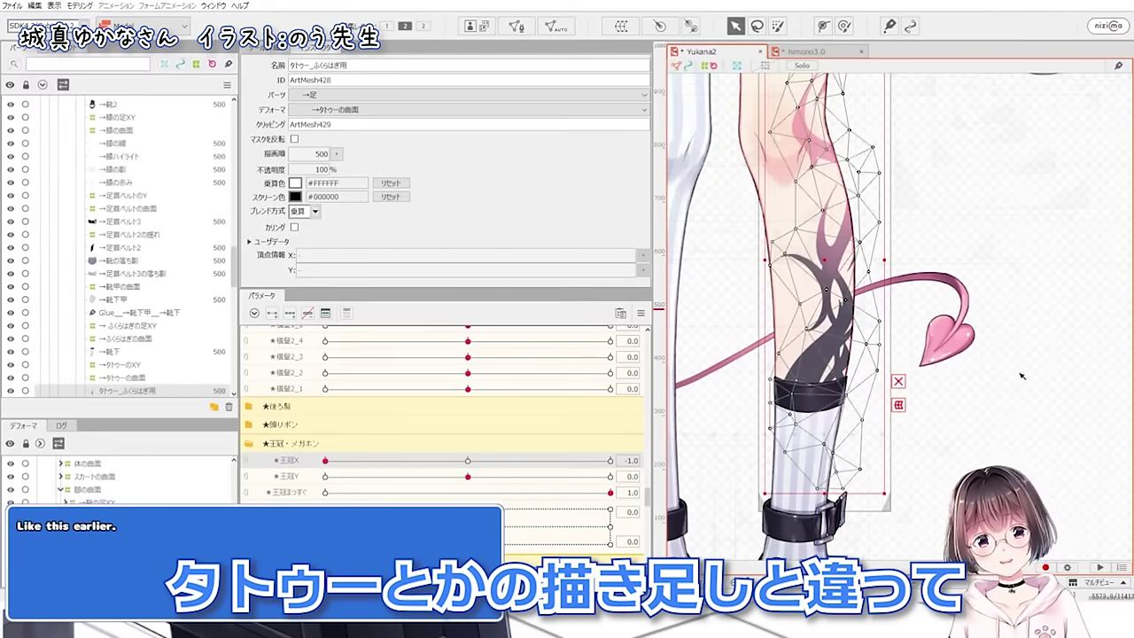
scroll(829, 94, "up", 10)
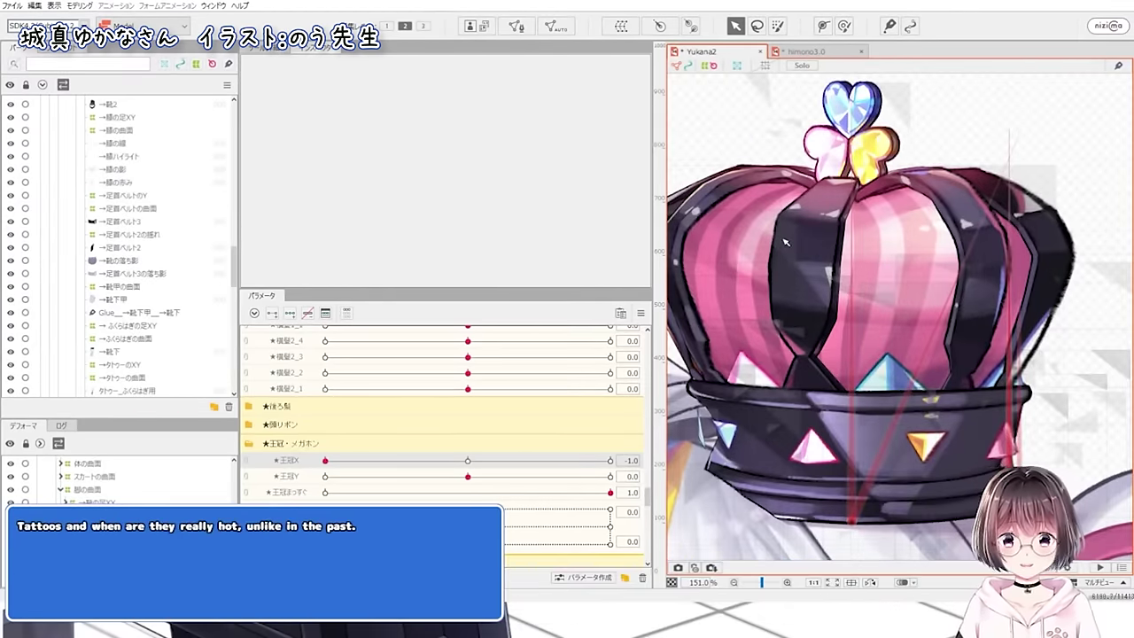
scroll(776, 238, "up", 3)
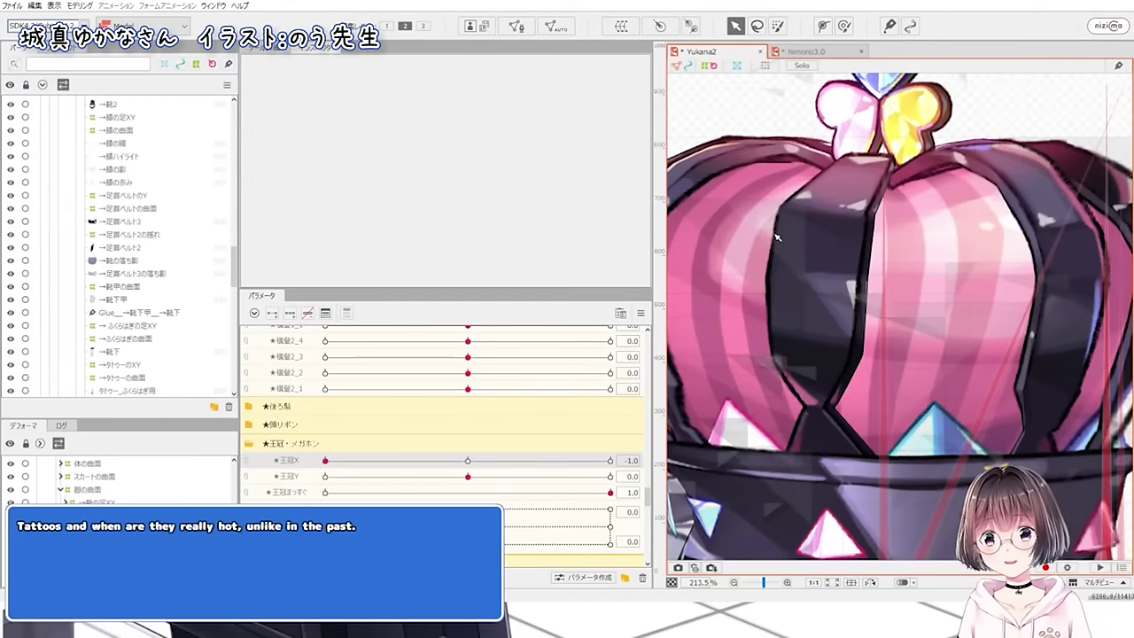
scroll(777, 237, "down", 3)
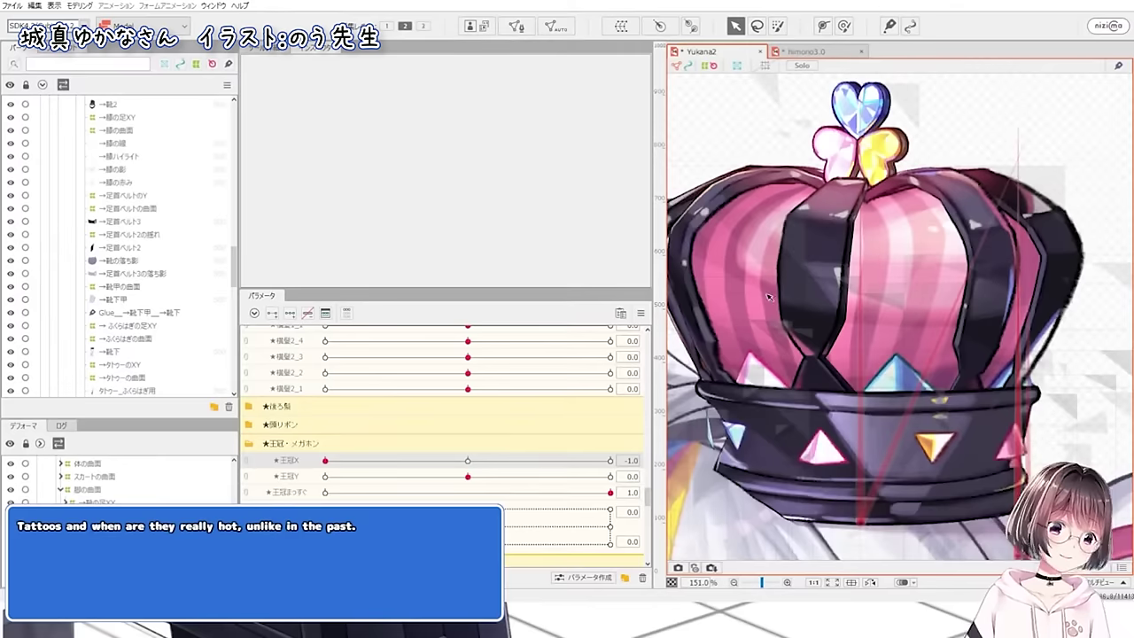
left_click_drag(496, 461, 598, 473)
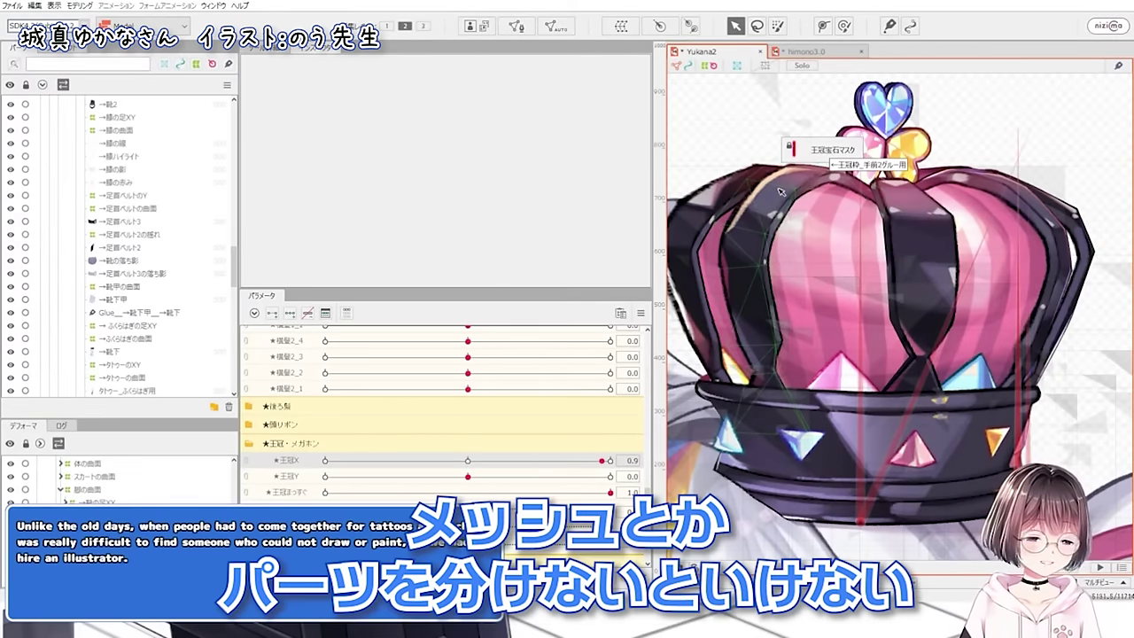
left_click(781, 190)
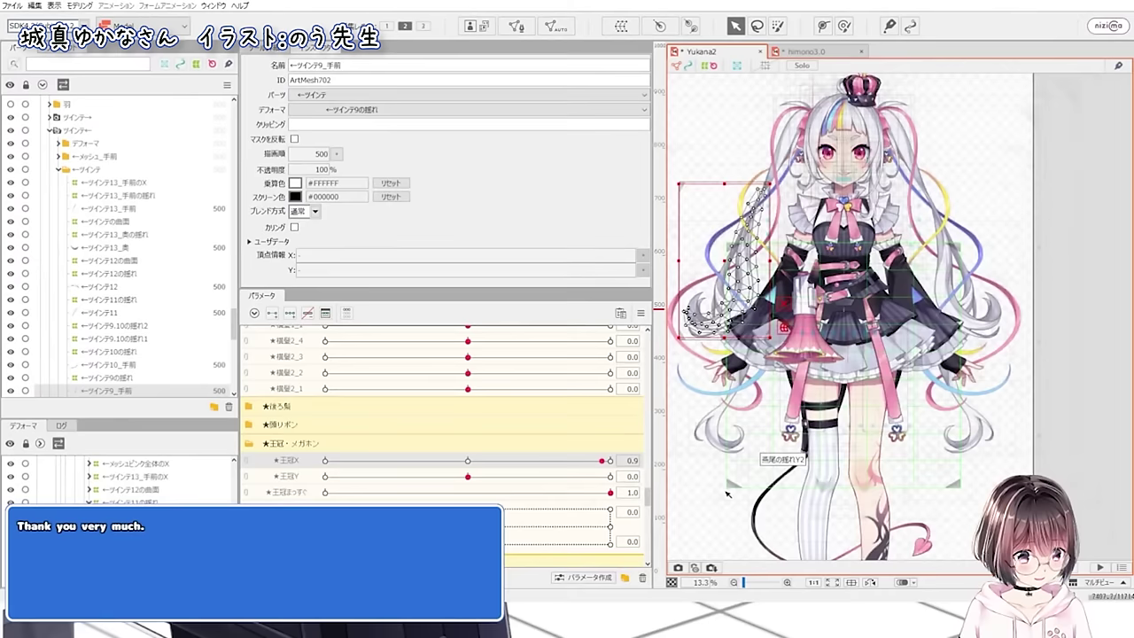
- Locate the megaphone at the character's waist and select its メガホンの位置 deformer and the メガホン白1 part
left_click(795, 317)
scroll(795, 317, "up", 5)
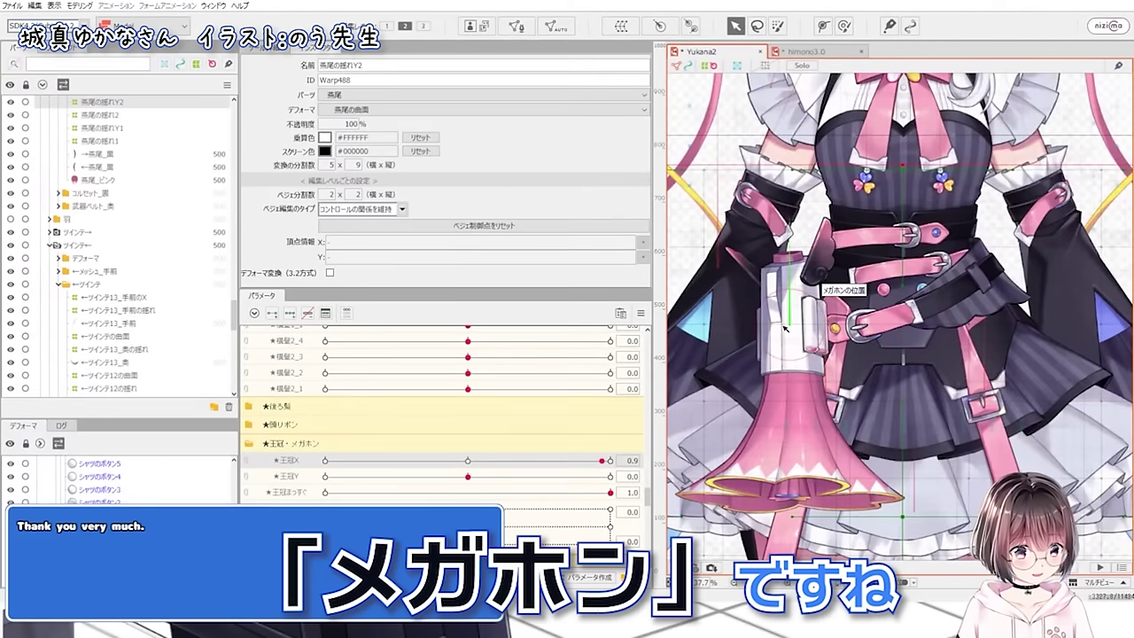
left_click(784, 328)
scroll(766, 292, "up", 2)
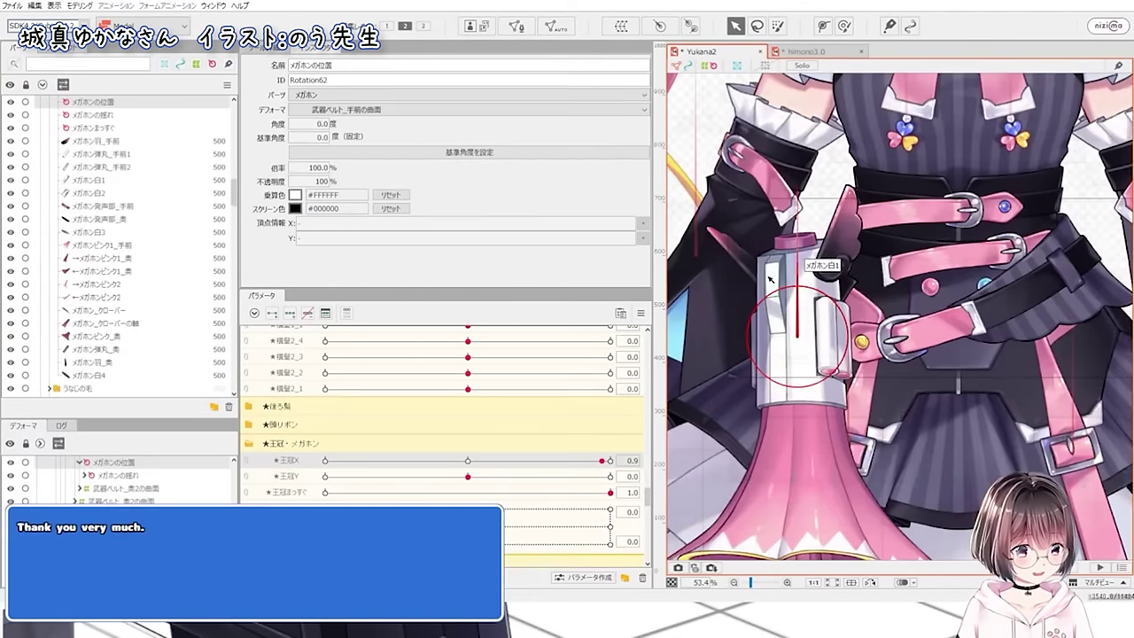
left_click(770, 279)
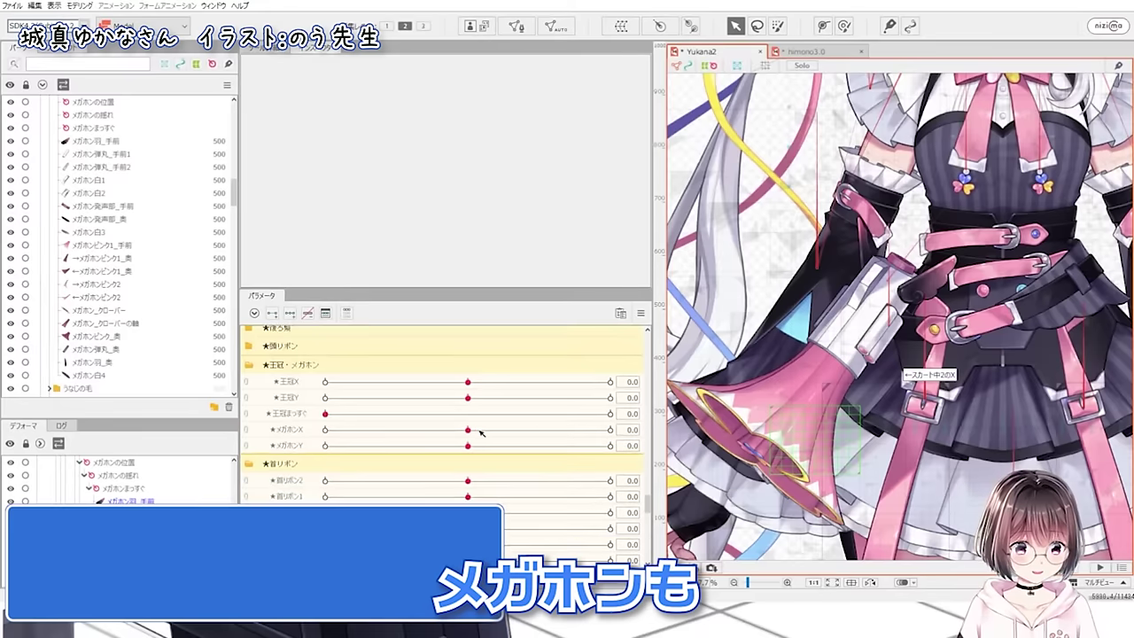
- Test the megaphone's motion across the ★メガホンX and ★メガホンY ranges, returning each parameter to 0.0
left_click(602, 437)
left_click_drag(602, 438, 237, 440)
left_click(467, 431)
left_click_drag(468, 446, 241, 475)
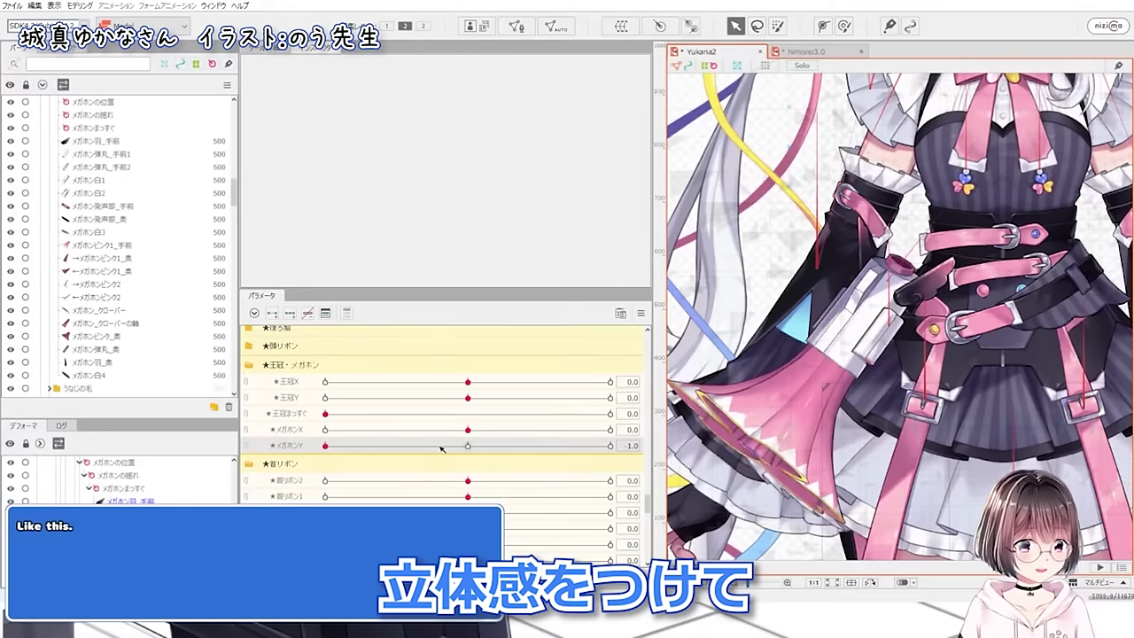
left_click(468, 446)
- Examine the megaphone's white body up close while moving ★メガホンX from -0.6 to 1.0
left_click_drag(468, 429, 374, 431)
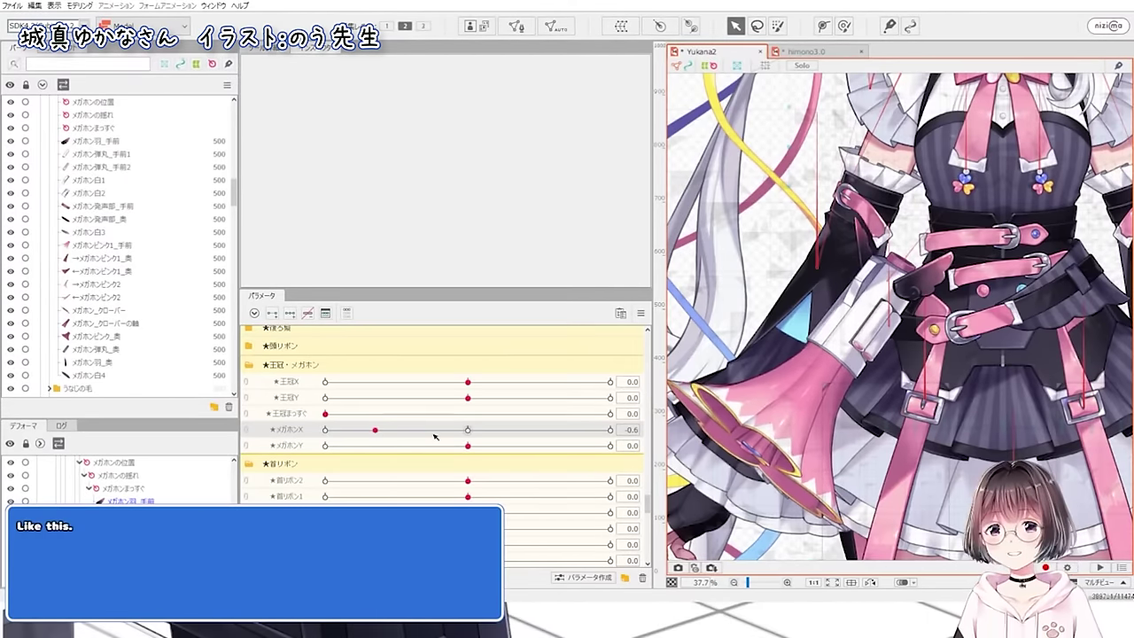
scroll(869, 336, "up", 3)
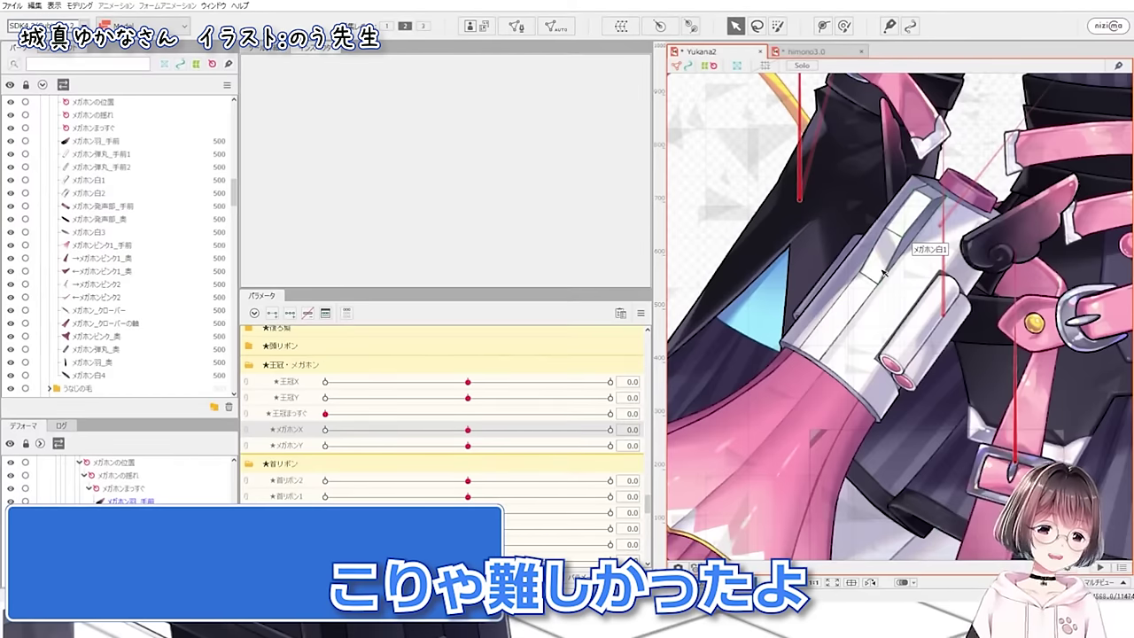
left_click_drag(468, 430, 611, 430)
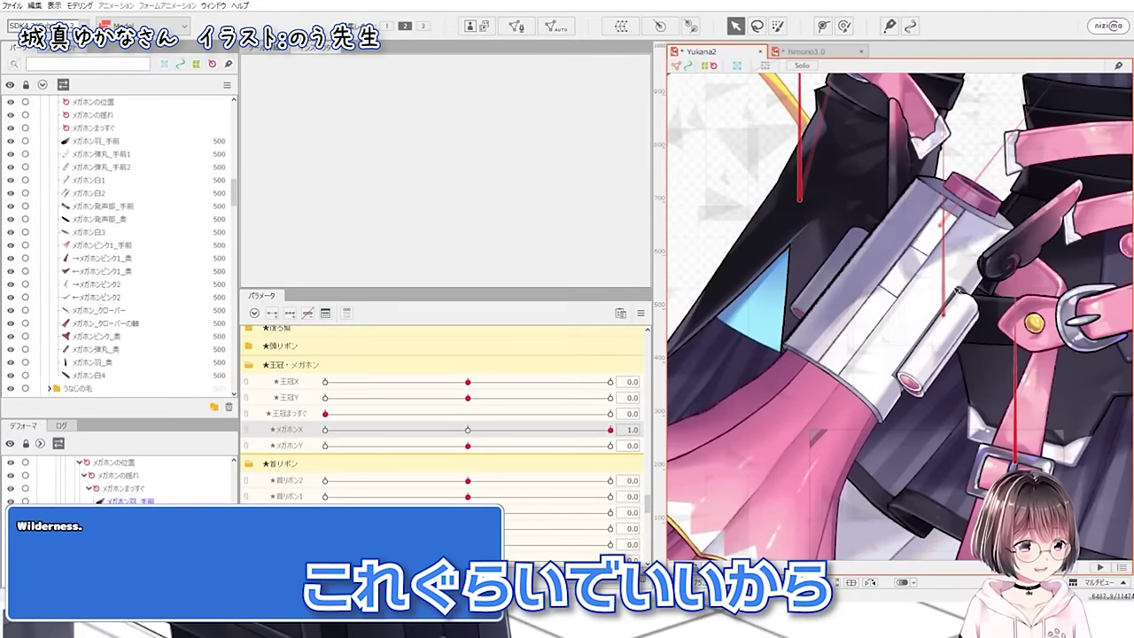
- Isolate the side protrusion part メガホン白1 and test its deformation with ★メガホンX and ★メガホンY, ending with both at 0.0
scroll(922, 242, "up", 3)
left_click(918, 241)
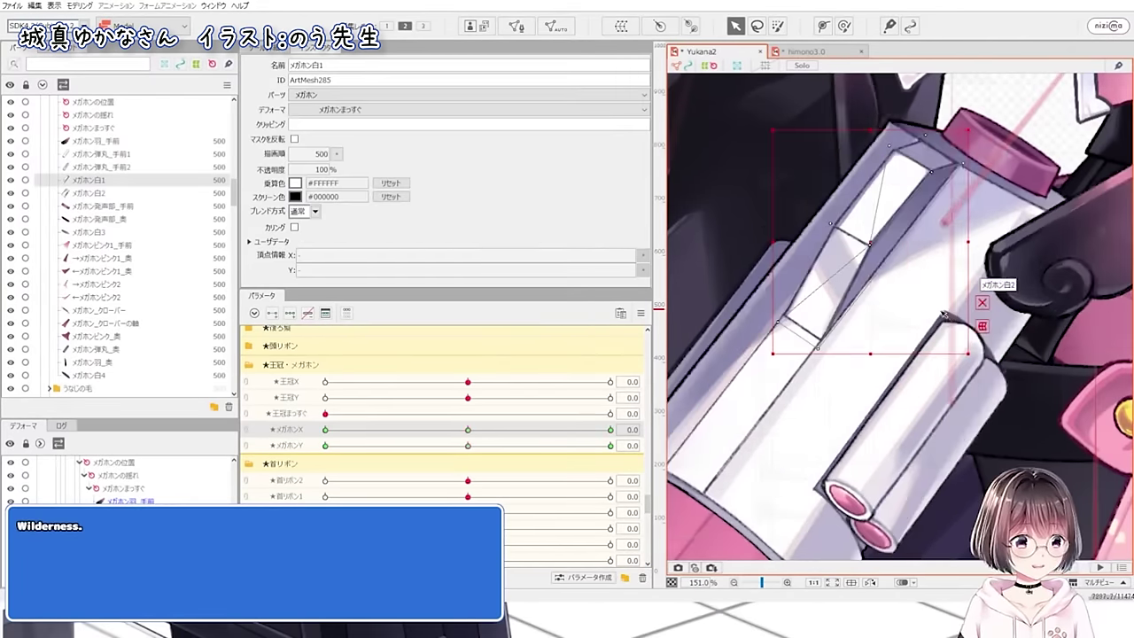
scroll(946, 315, "down", 2)
key("s")
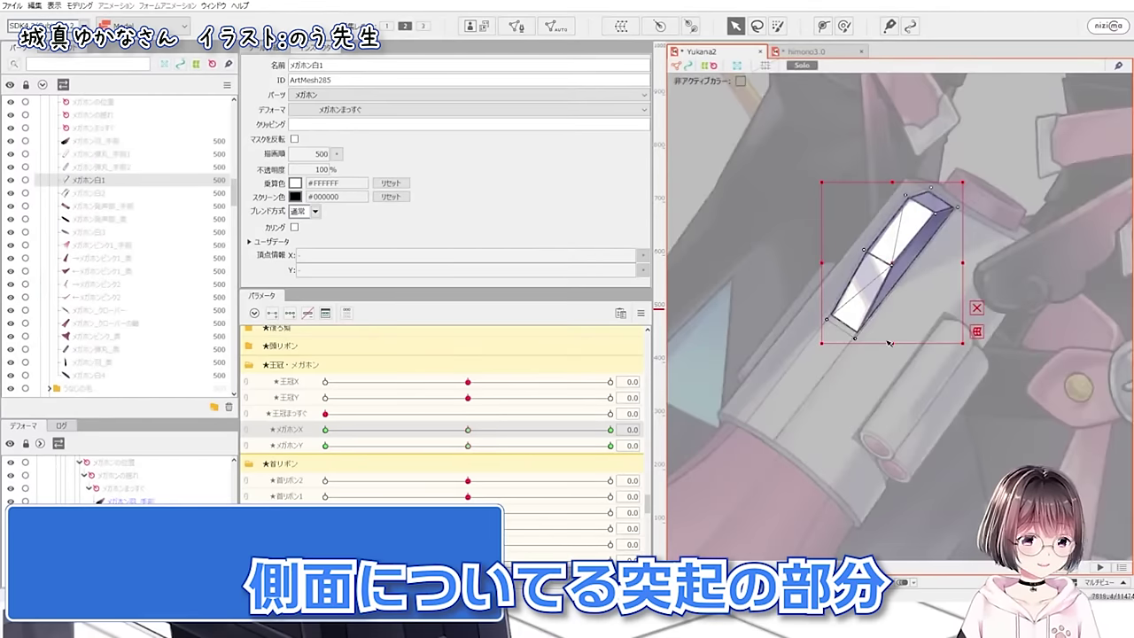
left_click_drag(532, 431, 252, 431)
left_click_drag(372, 434, 418, 426)
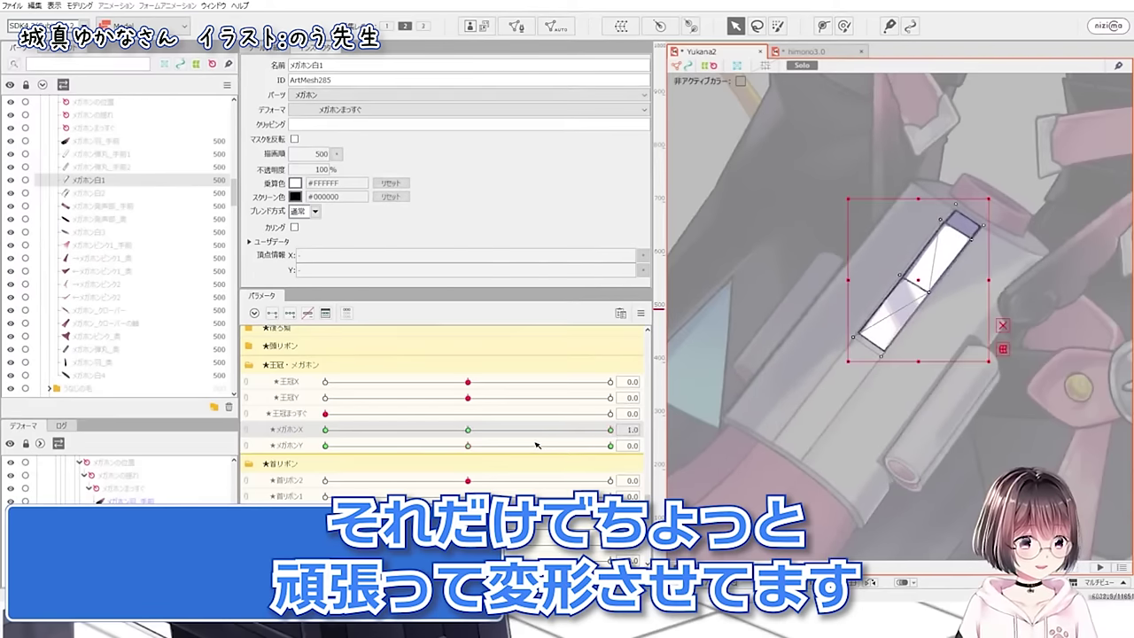
left_click(469, 446)
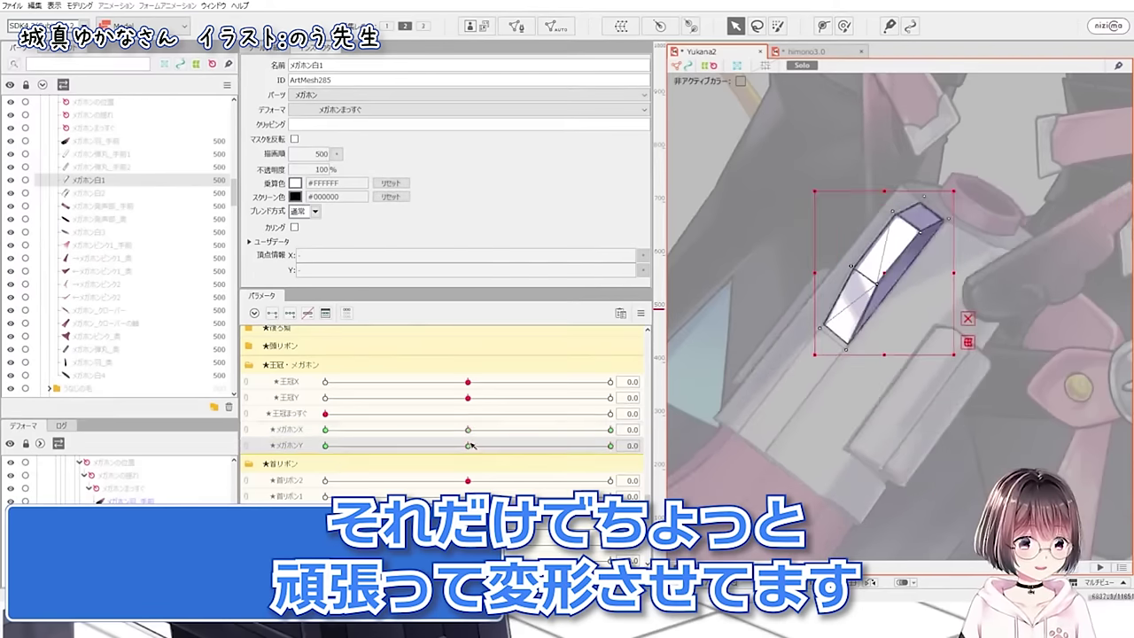
- Test メガホン白1 in isolation with ★メガホンX from -1.0 to 1.0, inspect its far side, and show the whole model again
left_click_drag(469, 430, 298, 426)
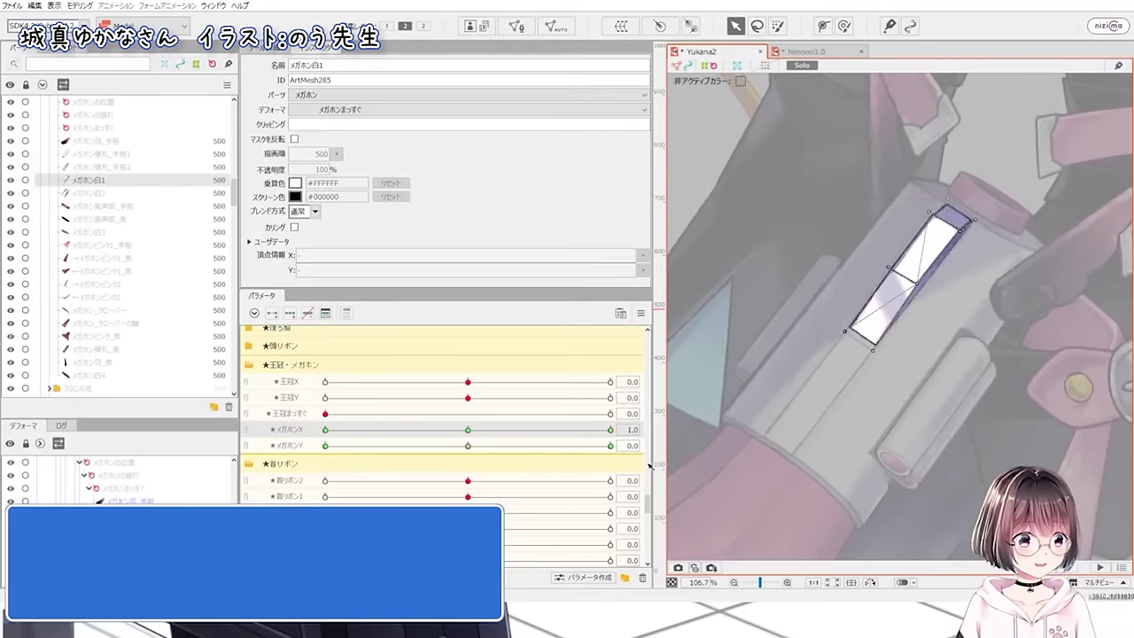
scroll(935, 280, "up", 2)
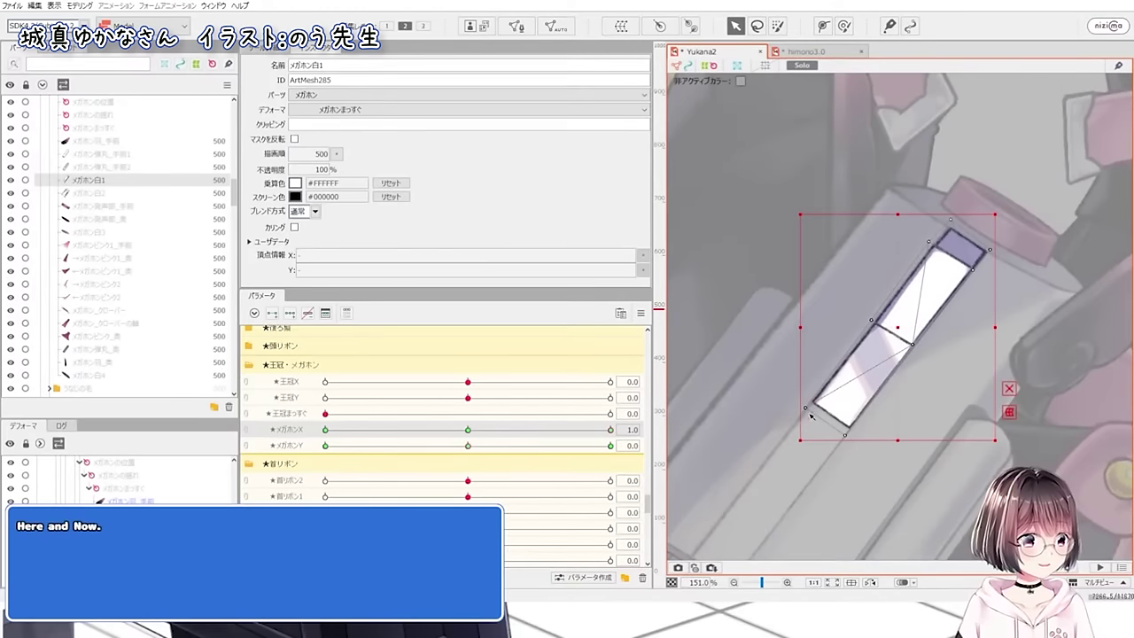
left_click(752, 179)
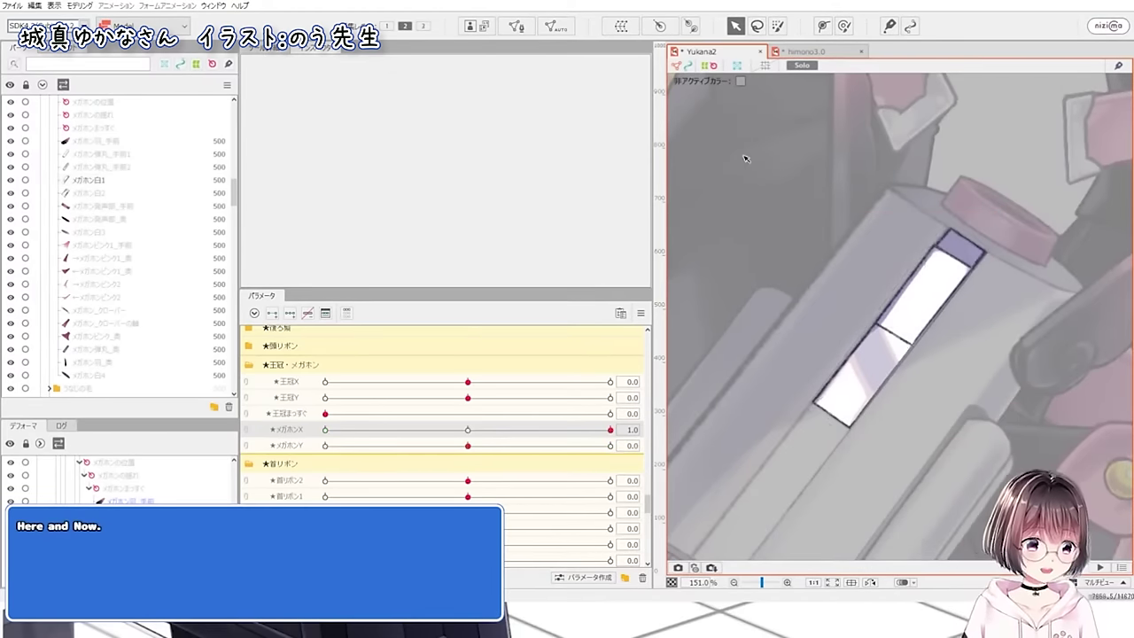
key("alt+s")
scroll(828, 216, "down", 4)
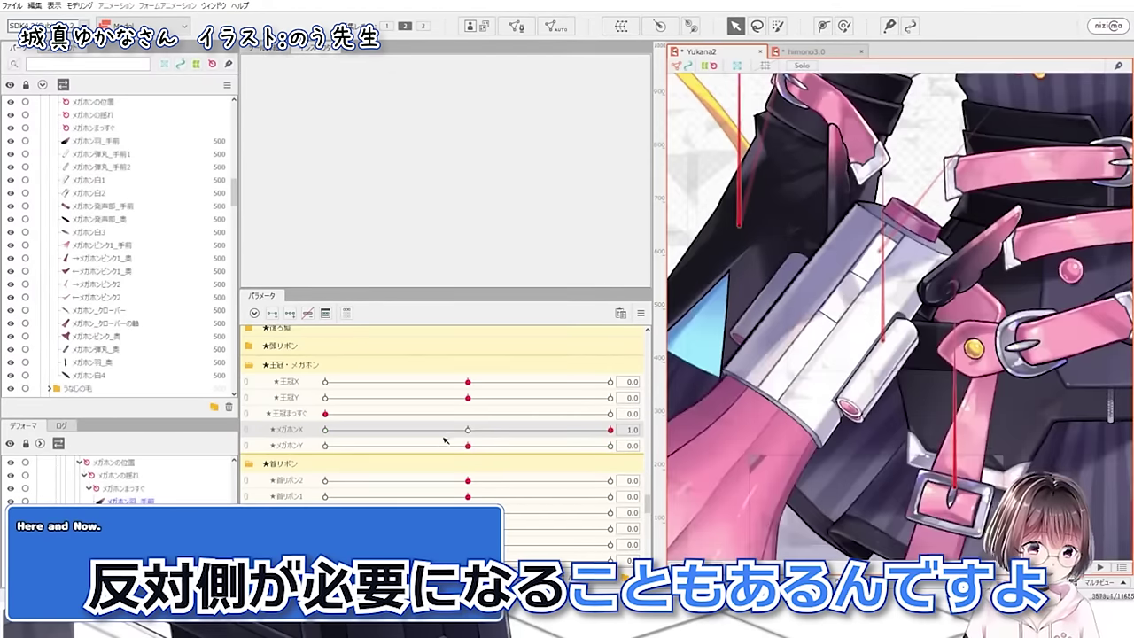
- Set ★メガホンX to -1.0, isolate the cylinder part メガホン弾丸_手前1 to check its movement, and leave solo display
left_click_drag(468, 430, 319, 398)
scroll(885, 339, "up", 3)
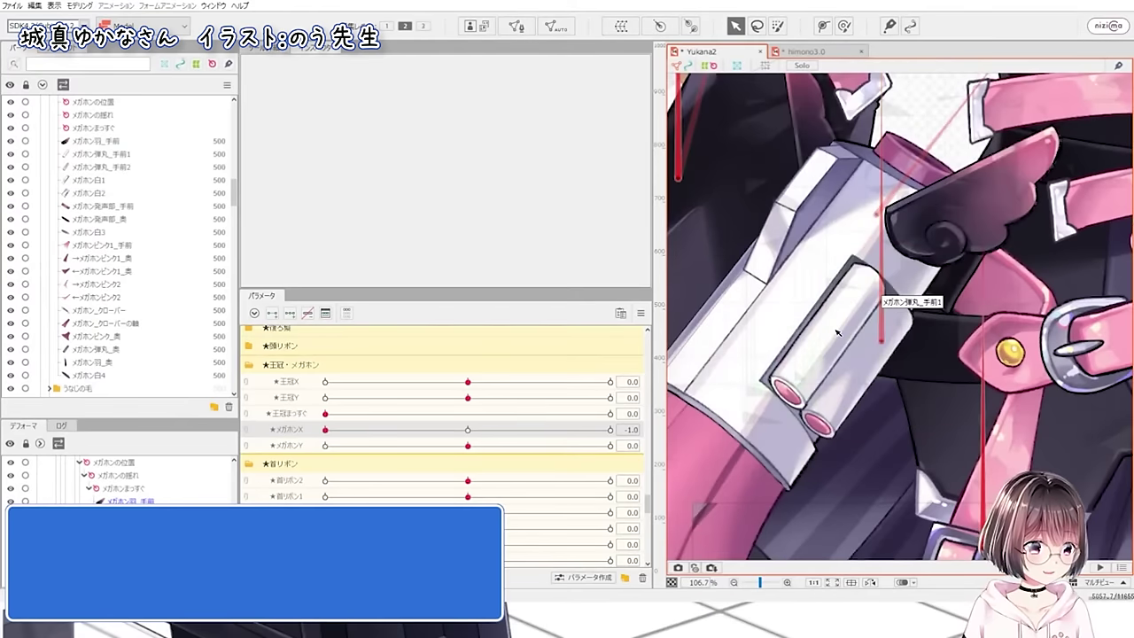
left_click(836, 332)
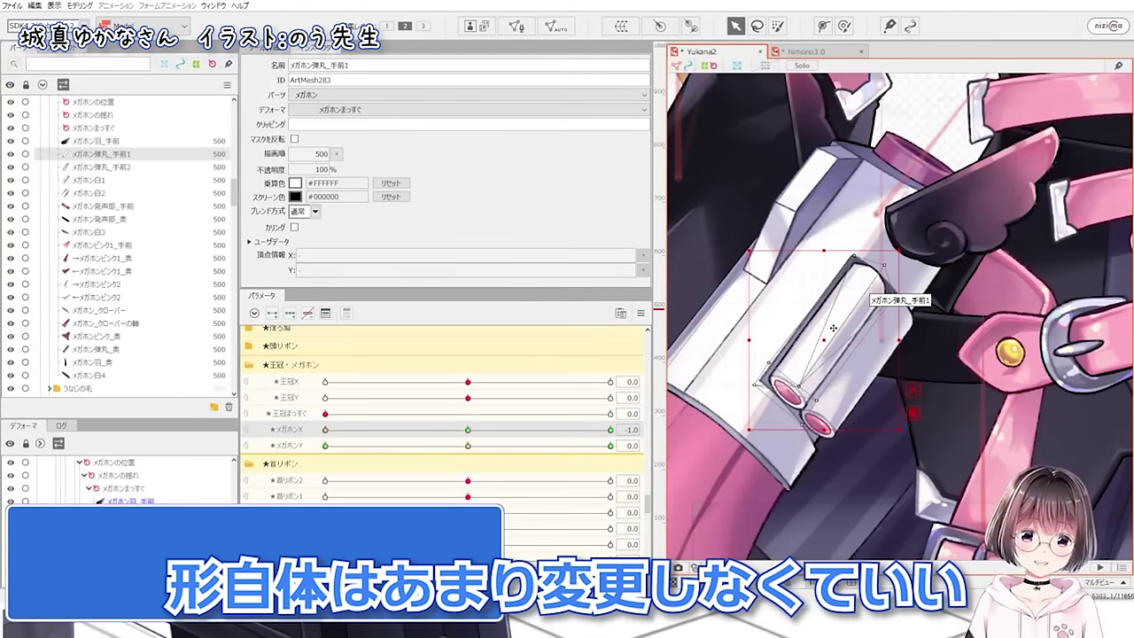
key("alt+s")
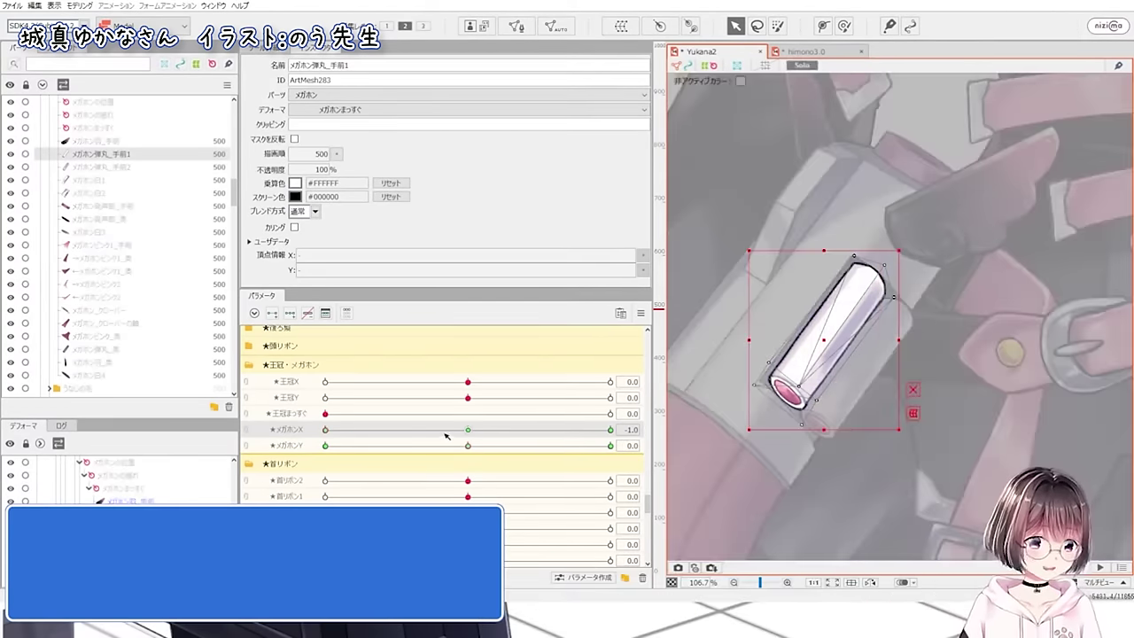
left_click_drag(446, 436, 324, 399)
key("alt+s")
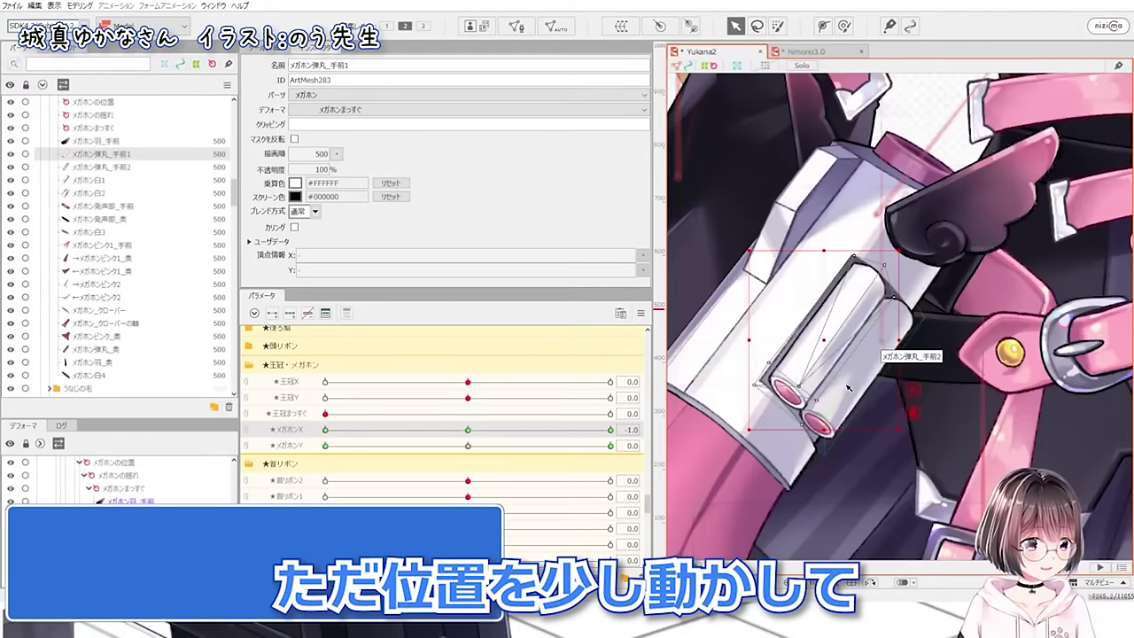
- Check the second cylinder メガホン弾丸_手前2 and the wing メガホン羽_手前 while moving ★メガホンX up to 1.0 and back to 0.0
left_click(848, 387)
left_click_drag(506, 431, 376, 377)
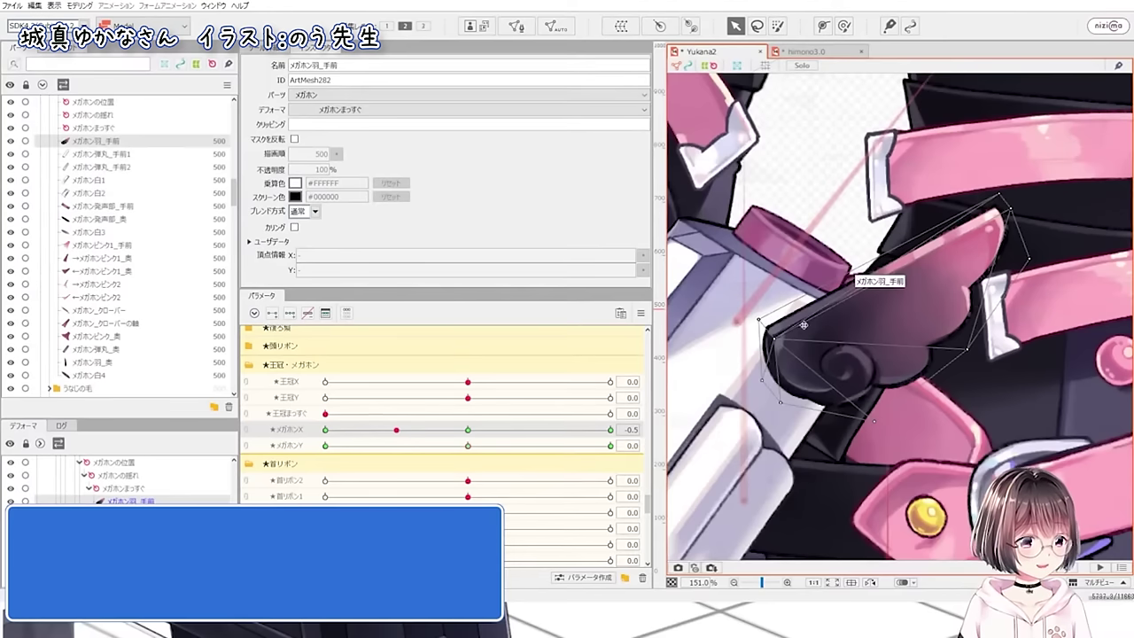
key("s")
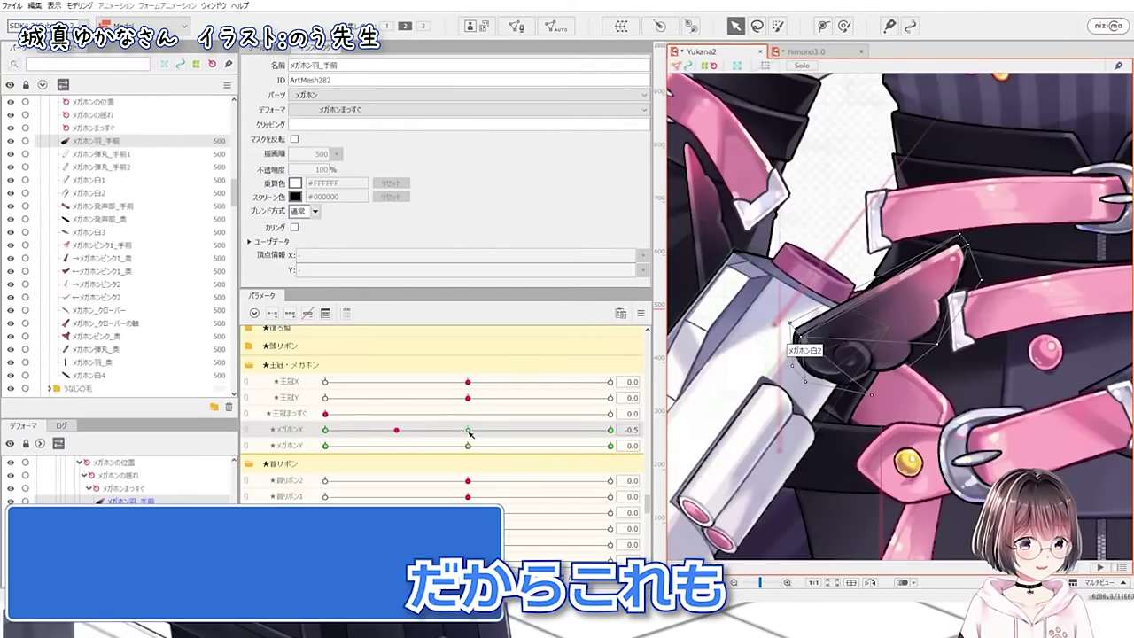
left_click_drag(470, 431, 854, 399)
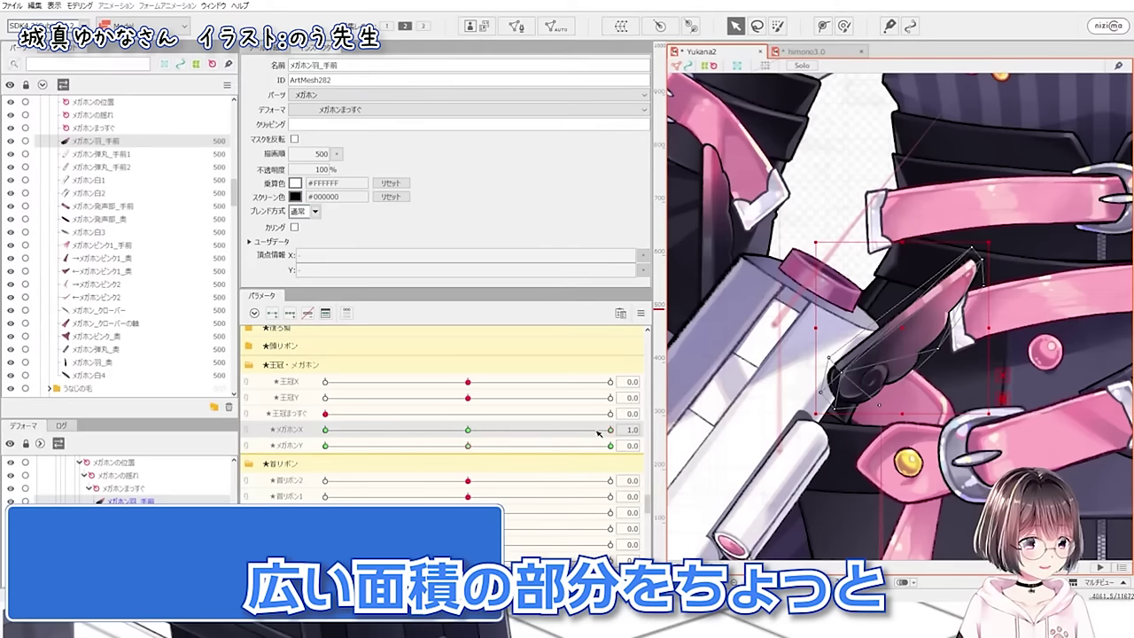
left_click_drag(599, 432, 638, 464)
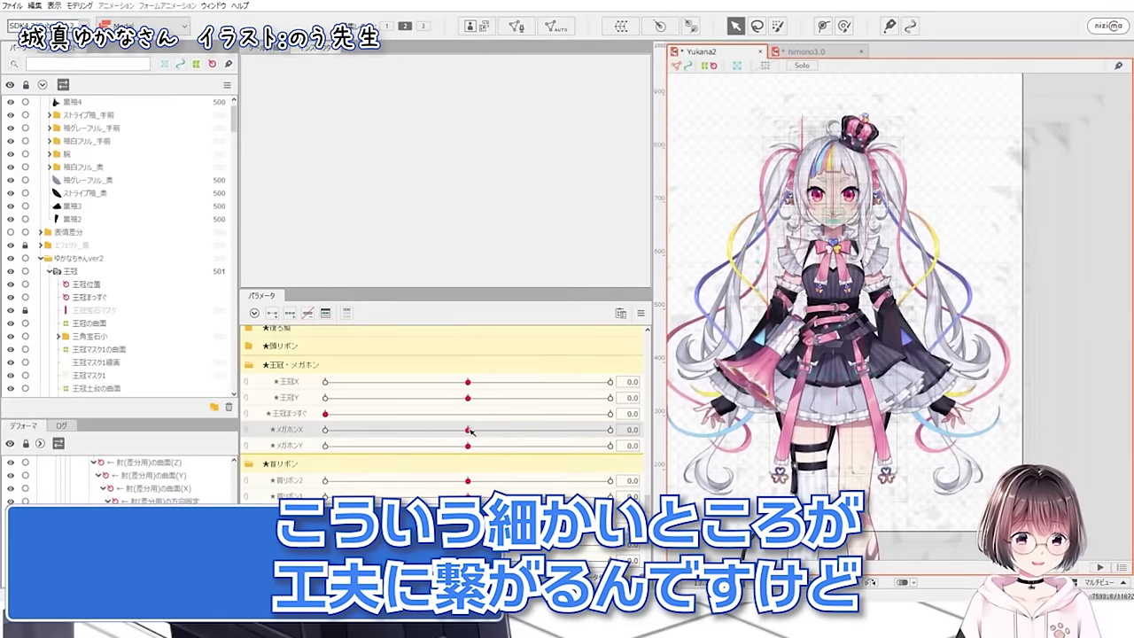
- Select the megaphone's inner pink part ←メガホンピンク1_奥, view it in isolation, and restore the full display
scroll(775, 302, "up", 3)
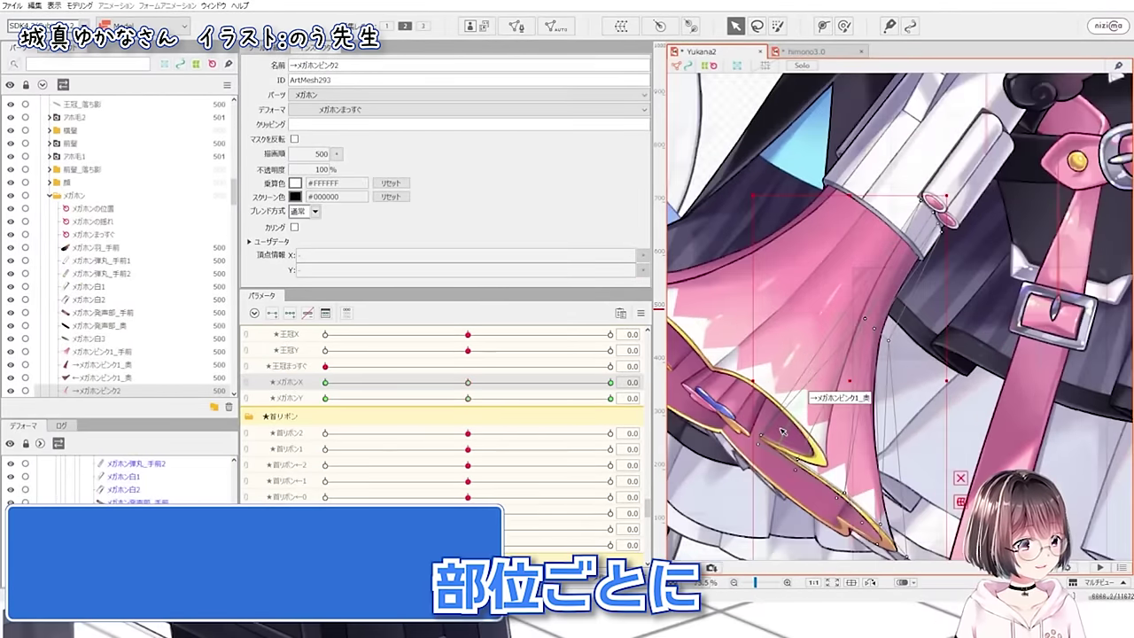
left_click(782, 431)
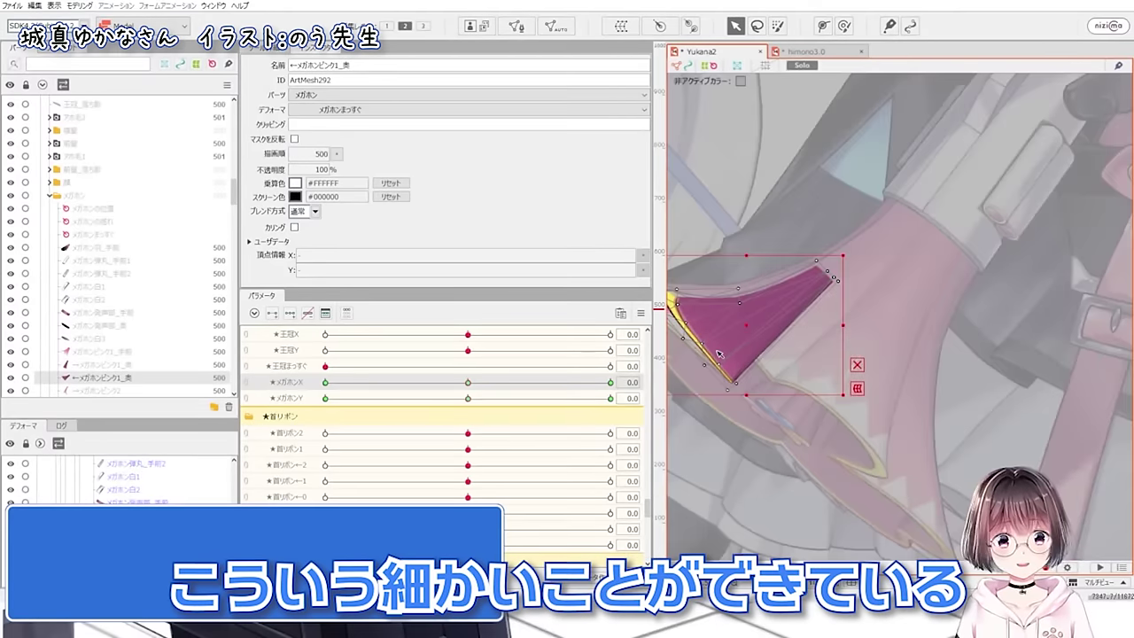
left_click(802, 66)
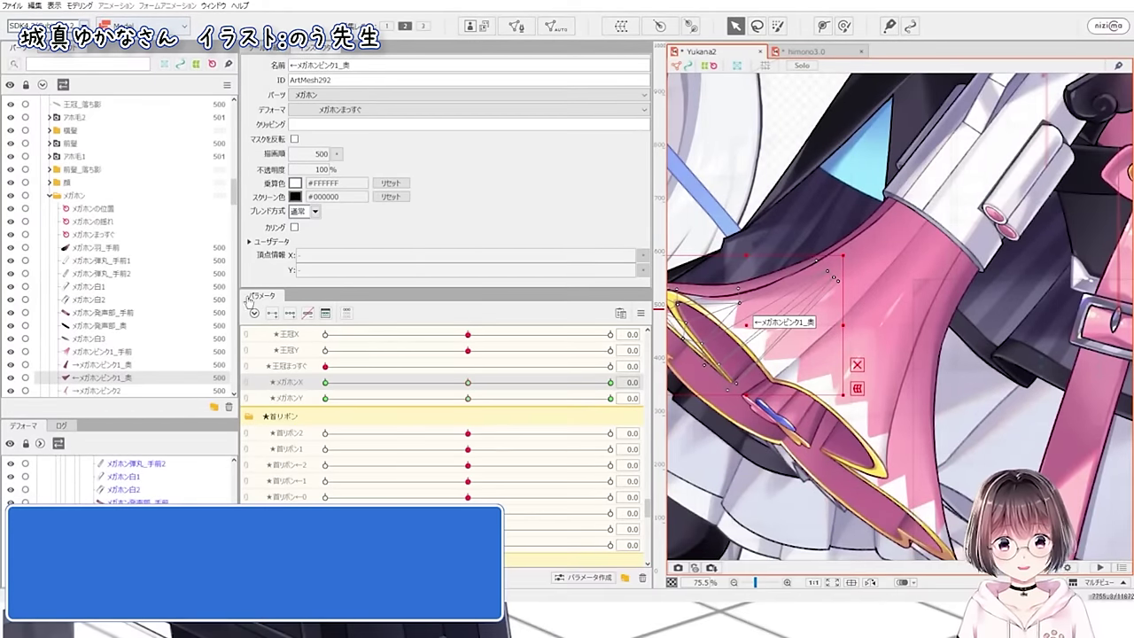
- Open the physics settings preview and swing the character around to check how the megaphone follows the body, returning to the model view
left_click(72, 7)
left_click(115, 238)
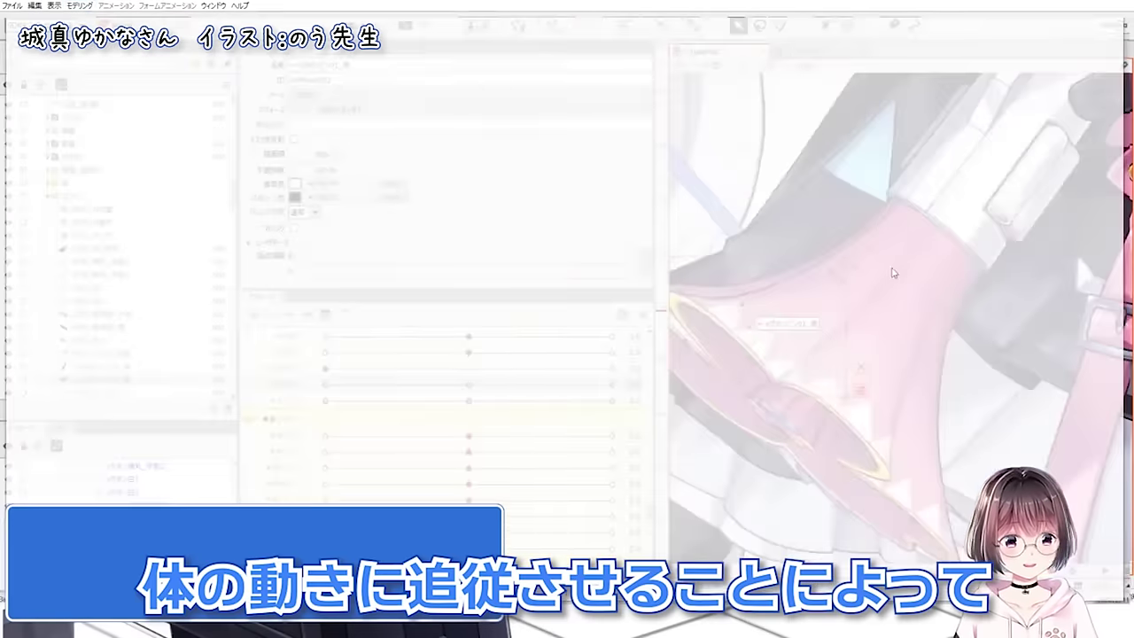
scroll(781, 414, "up", 8)
scroll(803, 284, "down", 4)
scroll(788, 293, "up", 4)
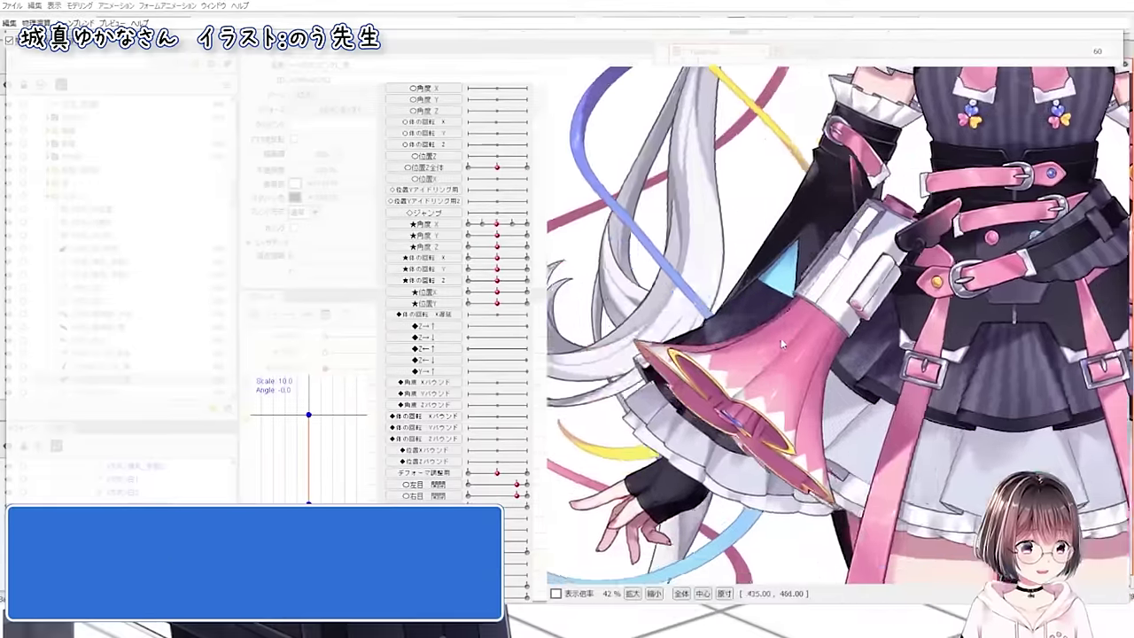
left_click_drag(779, 292, 1133, 364)
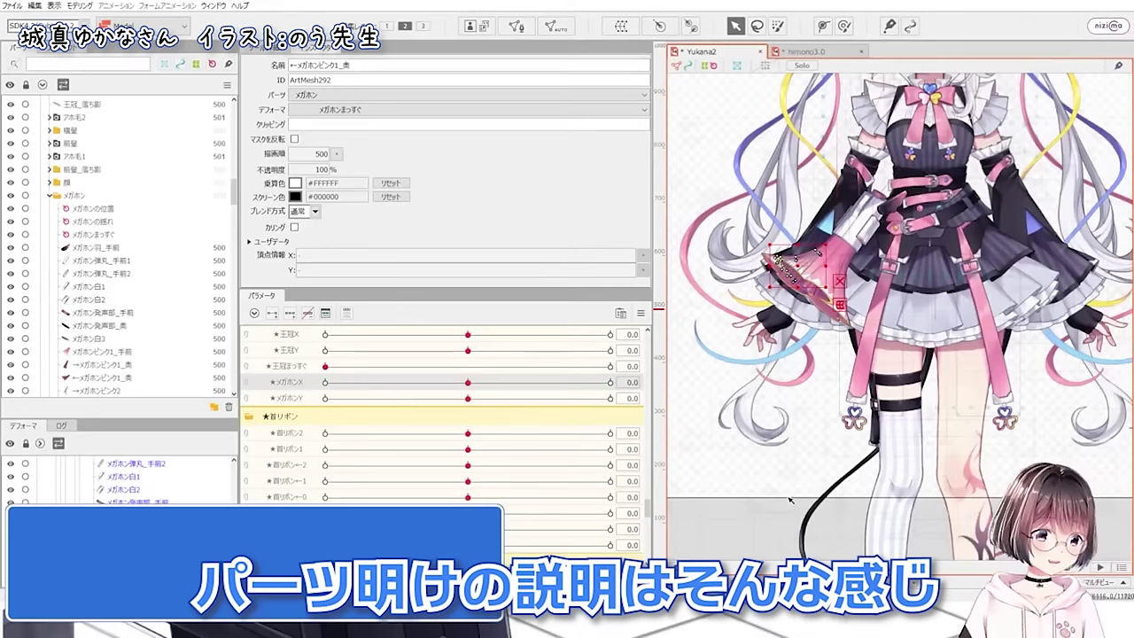
scroll(926, 208, "up", 2)
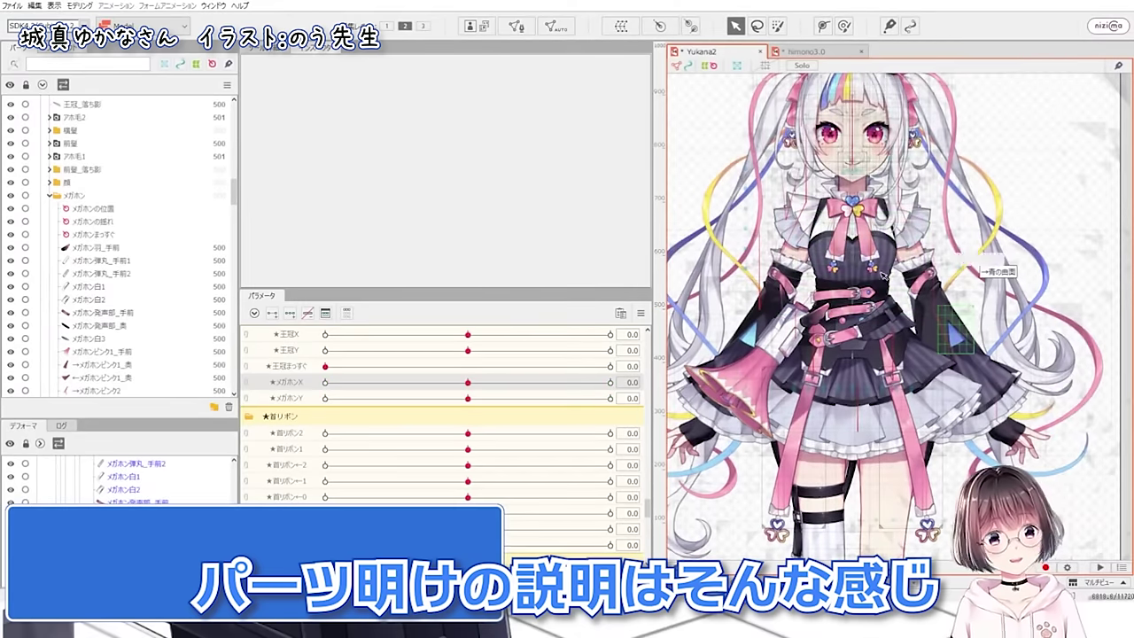
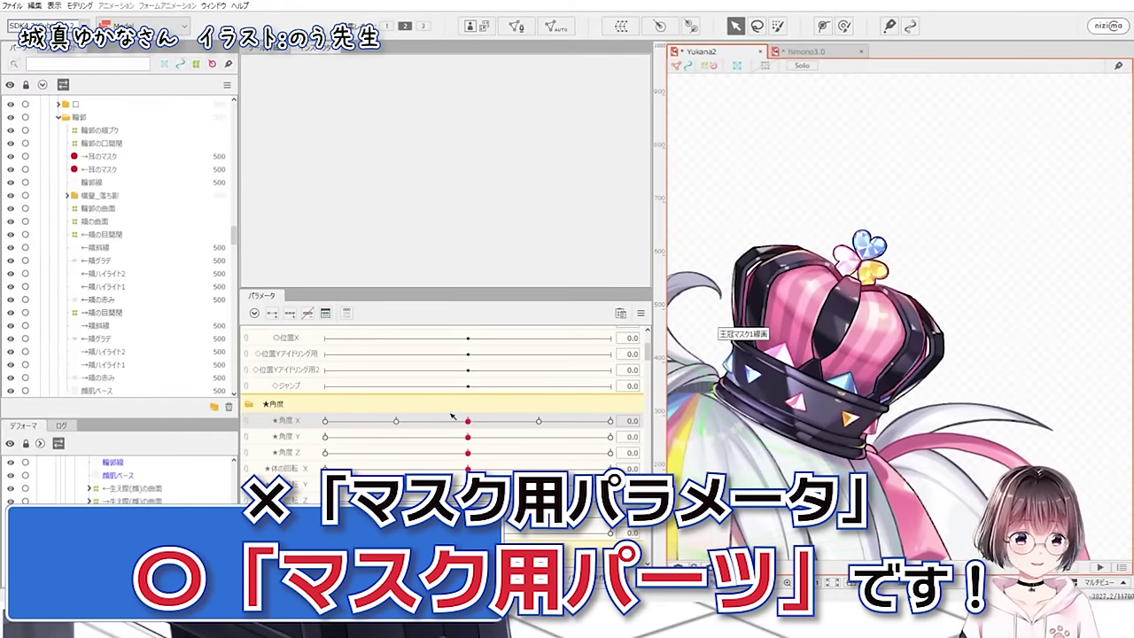
- Test the crown's movement by varying ★角度 X to 7.5 and other values, returning it to 0.0
left_click_drag(471, 422, 506, 424)
left_click_drag(468, 468, 511, 472)
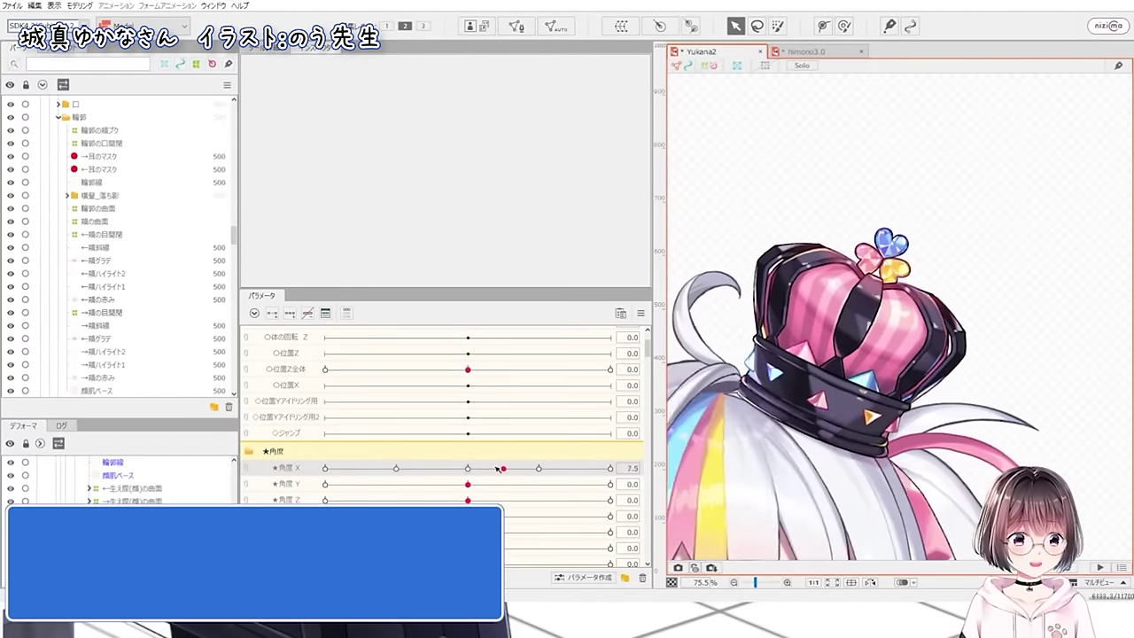
left_click_drag(178, 449, 120, 450)
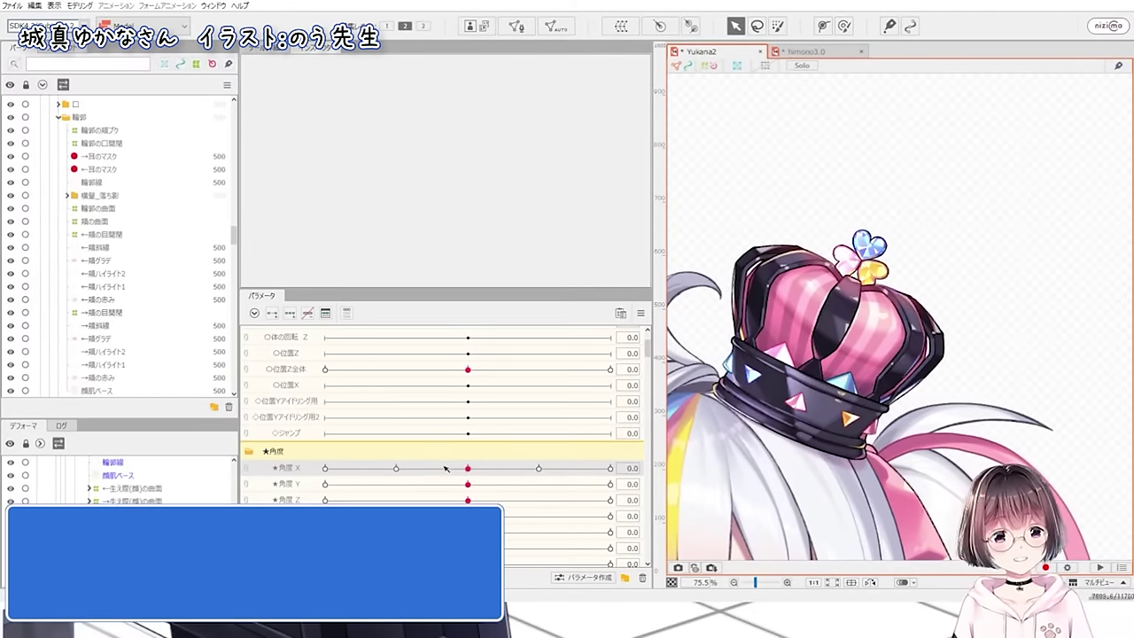
- Select the 王冠クローバーハイライト part on top of the crown, examine it in isolation, and leave solo display
scroll(869, 251, "up", 3)
left_click(877, 252)
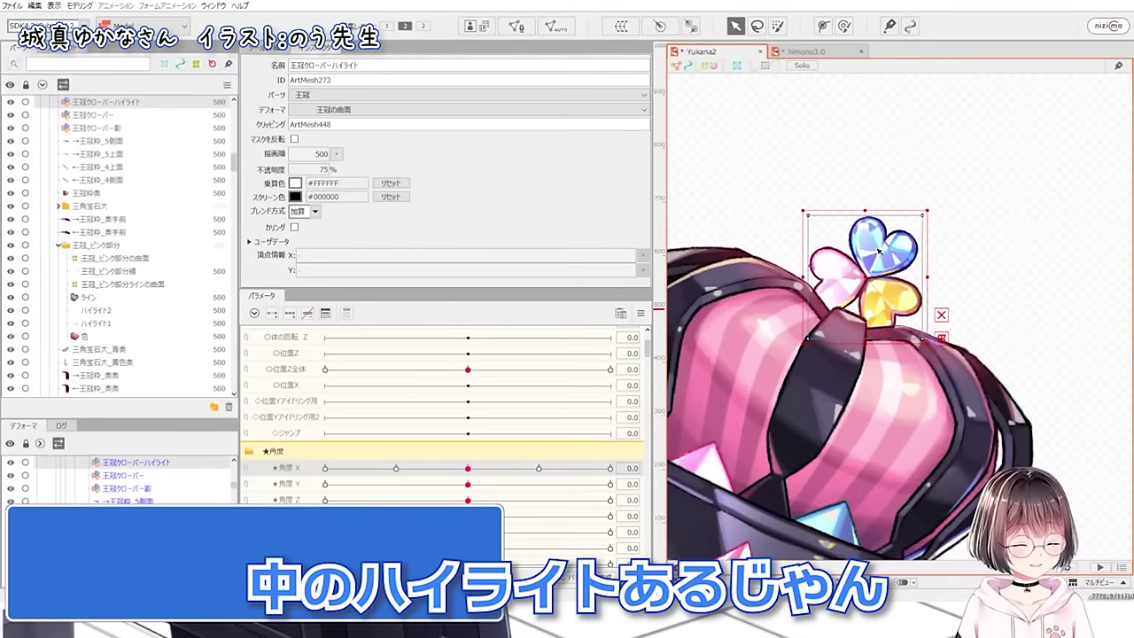
key("s")
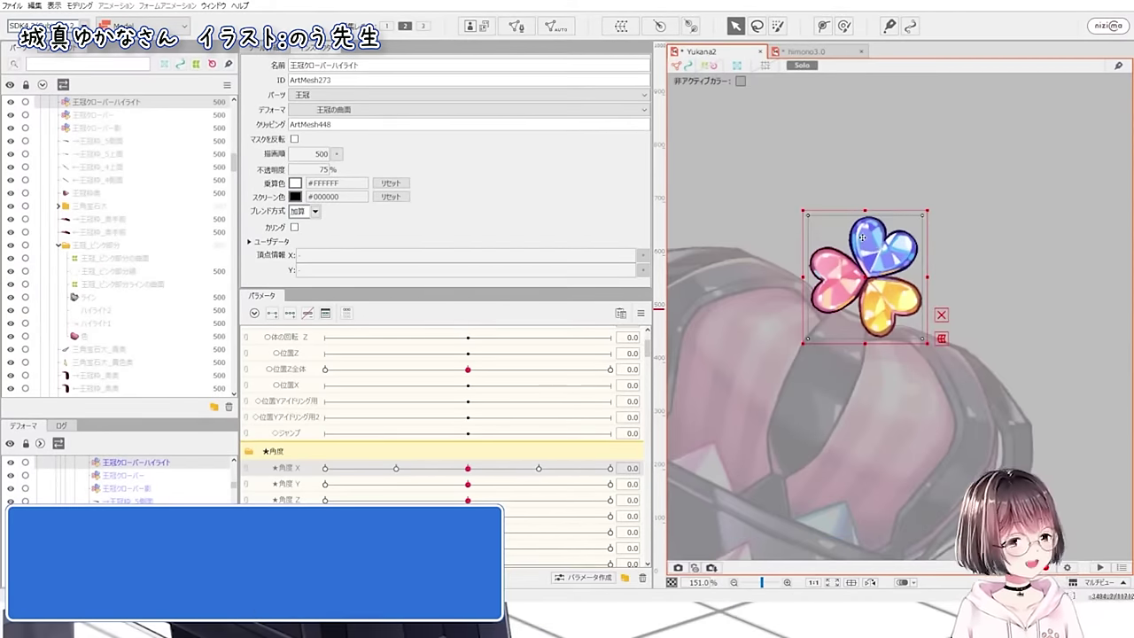
mouse_move(467, 468)
left_mouse_down()
mouse_move(375, 466)
mouse_move(534, 468)
mouse_move(470, 470)
left_mouse_up()
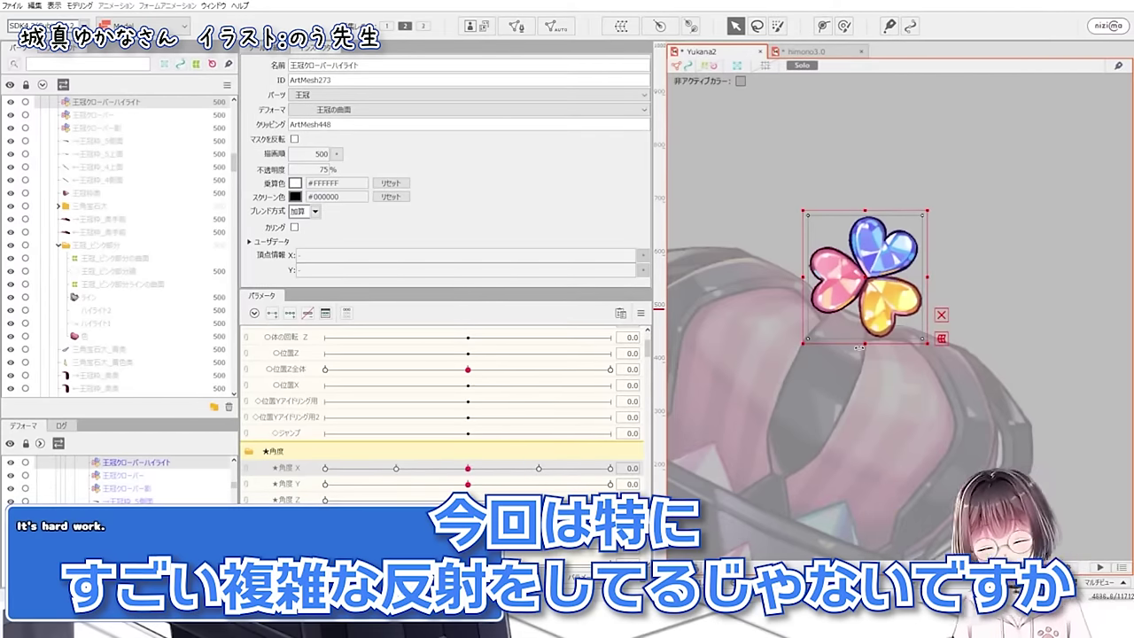
left_click(1001, 263)
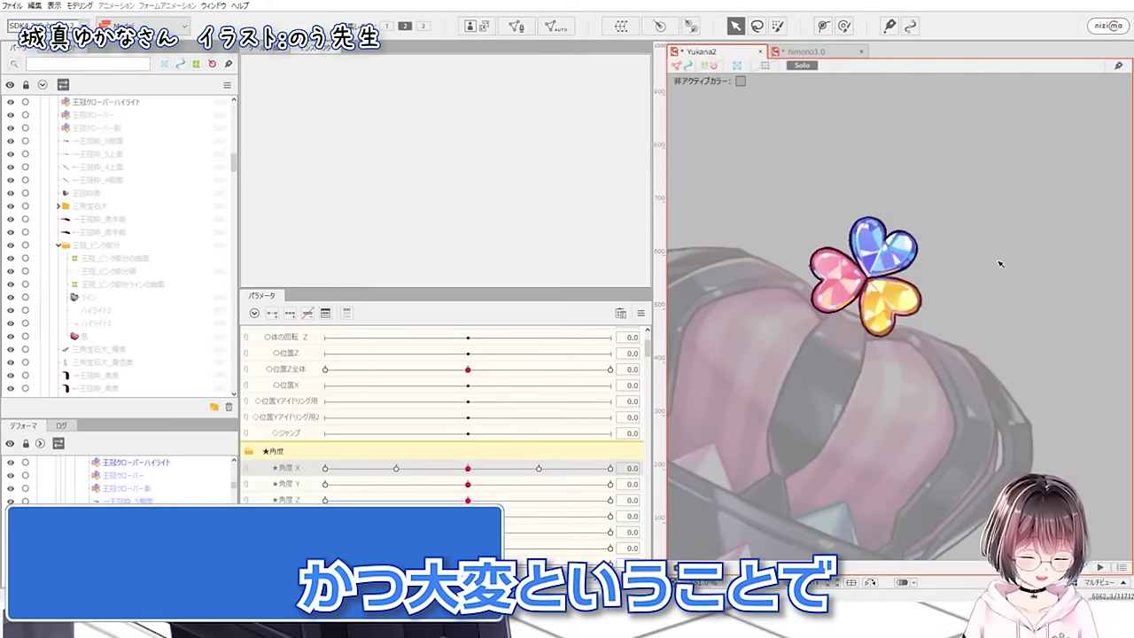
key("alt+s")
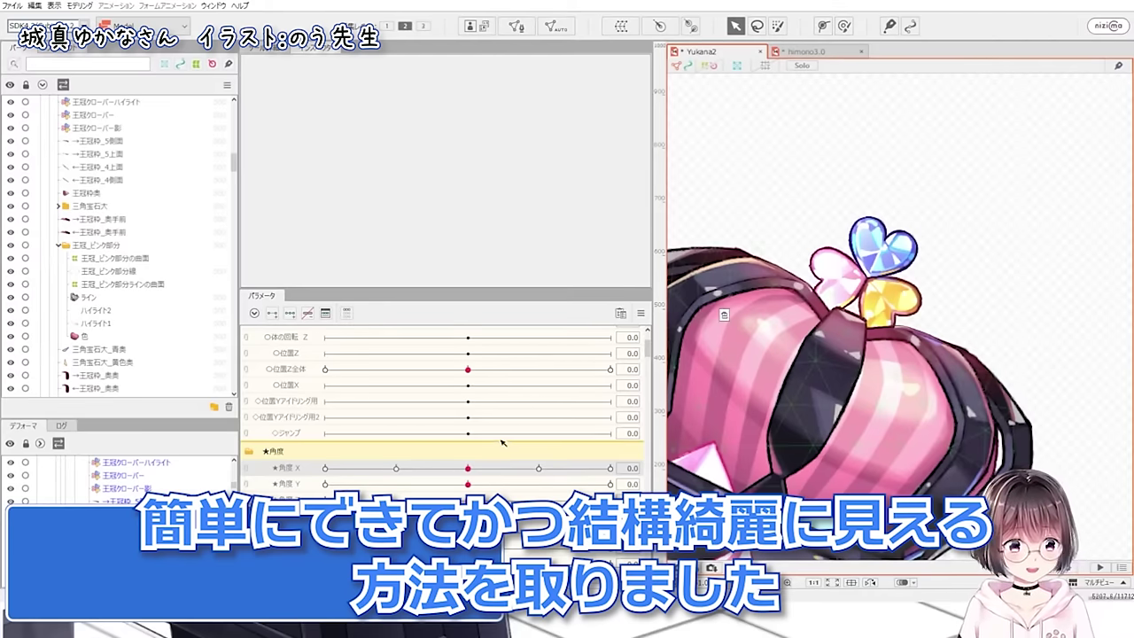
- Reselect 王冠クローバーハイライト and toggle solo display to compare it with the full crown
left_click(880, 277)
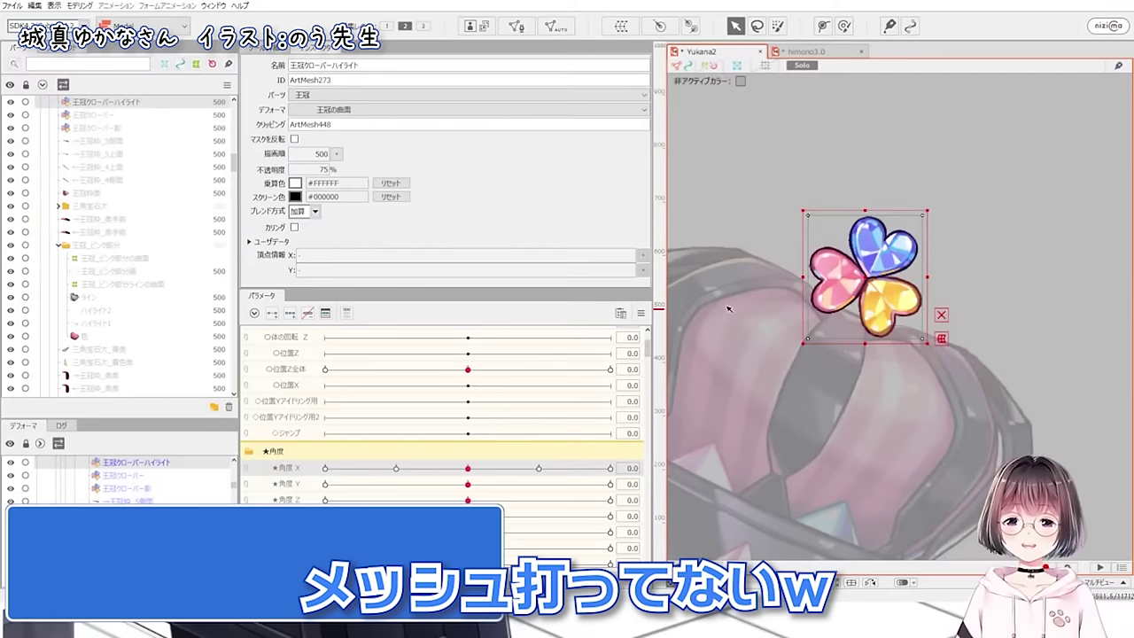
key("s")
key("s")
key("s")
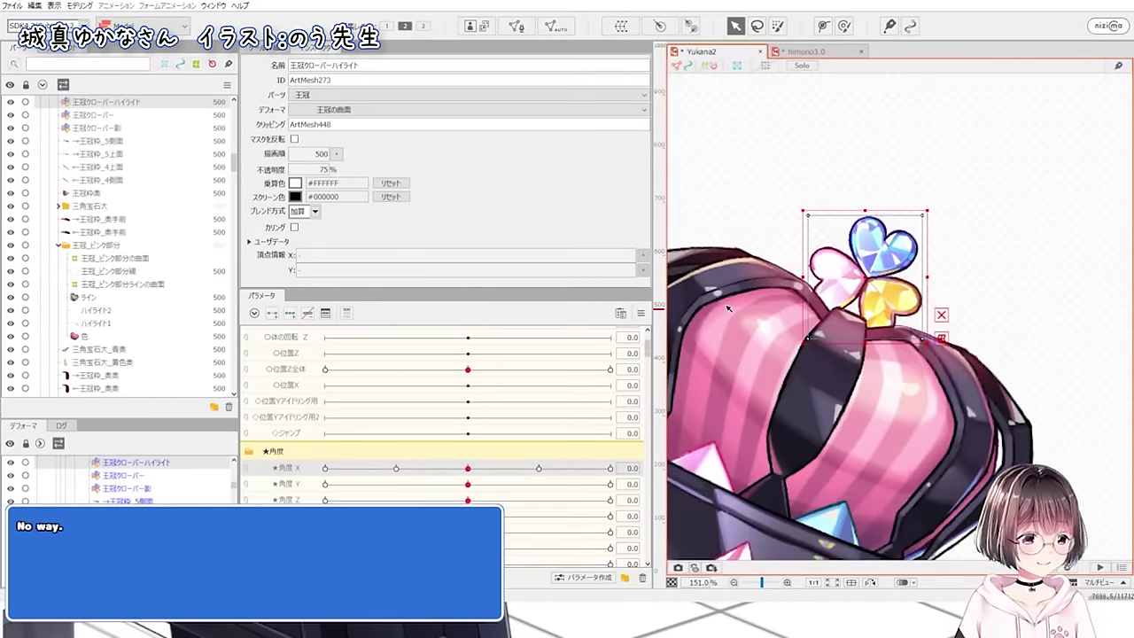
- Select the base clover part 王冠クローバー and compare its isolated and normal appearance with solo display
scroll(182, 184, "up", 1)
left_click(135, 164)
key("s")
key("s")
key("s")
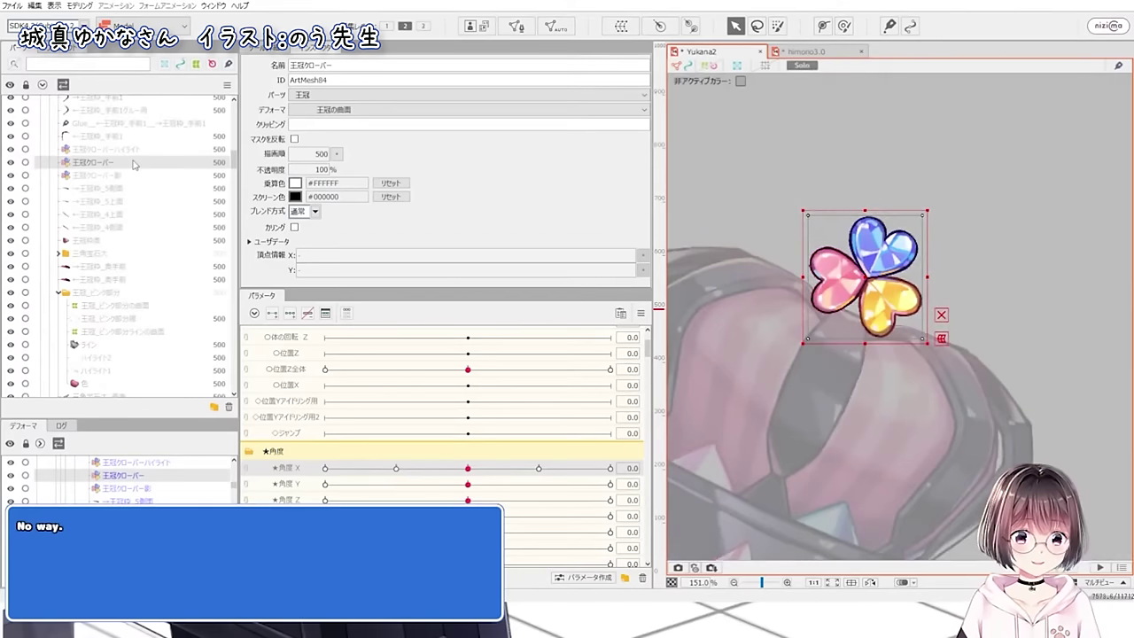
key("s")
- Go through the three stacked clover parts 王冠クローバーハイライト, 王冠クローバー and 王冠クローバー影, ending on the highlight part
left_click(135, 149)
left_click(130, 163)
left_click(124, 176)
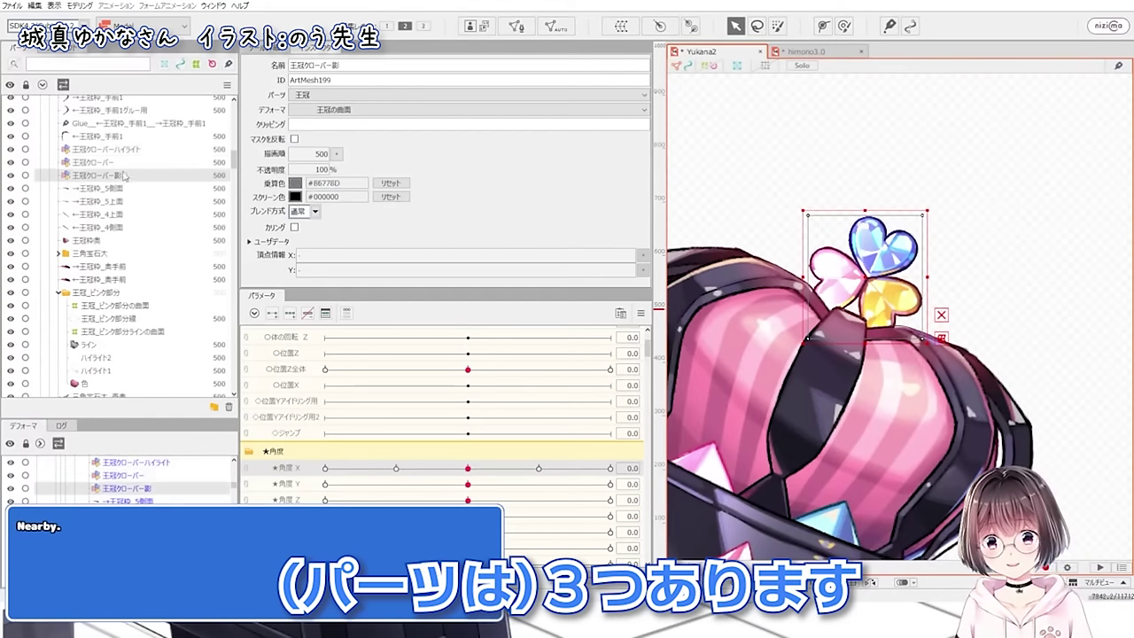
left_click(129, 164)
left_click(130, 151)
left_click(127, 164)
left_click(123, 176)
left_click(127, 164)
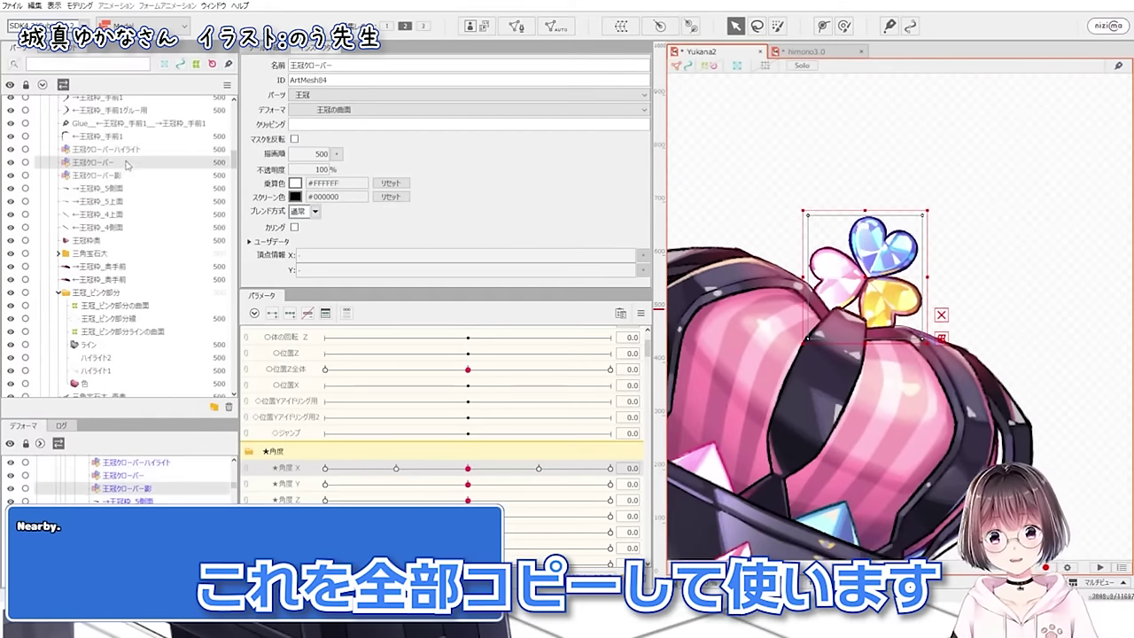
left_click(128, 151)
left_click(128, 163)
left_click(127, 150)
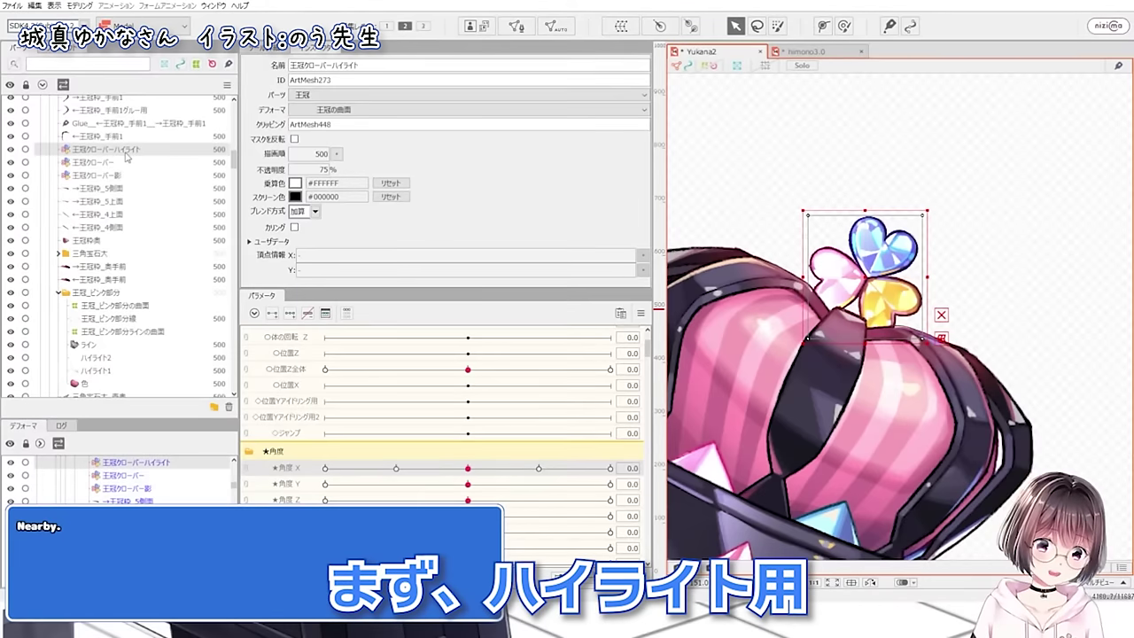
- View 王冠クローバーハイライト in isolation, and then toggle its visibility repeatedly in the full model to compare the shine on the clover
key("s")
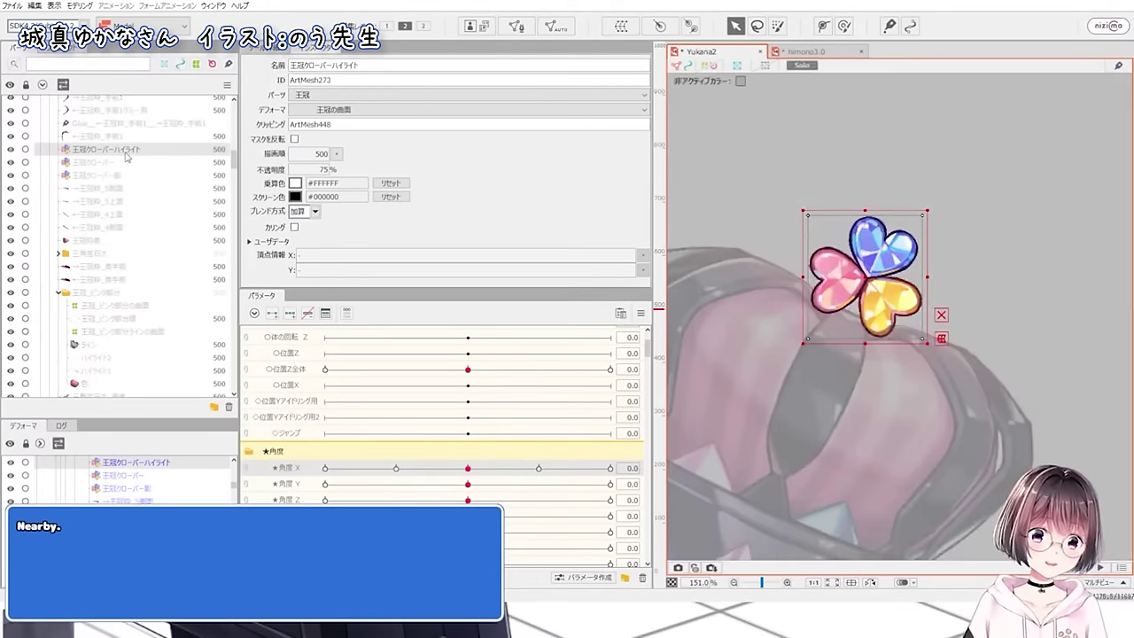
key("s")
left_click(10, 151)
left_click(9, 151)
left_click(10, 150)
left_click(10, 151)
left_click(9, 151)
left_click(11, 150)
left_click(11, 150)
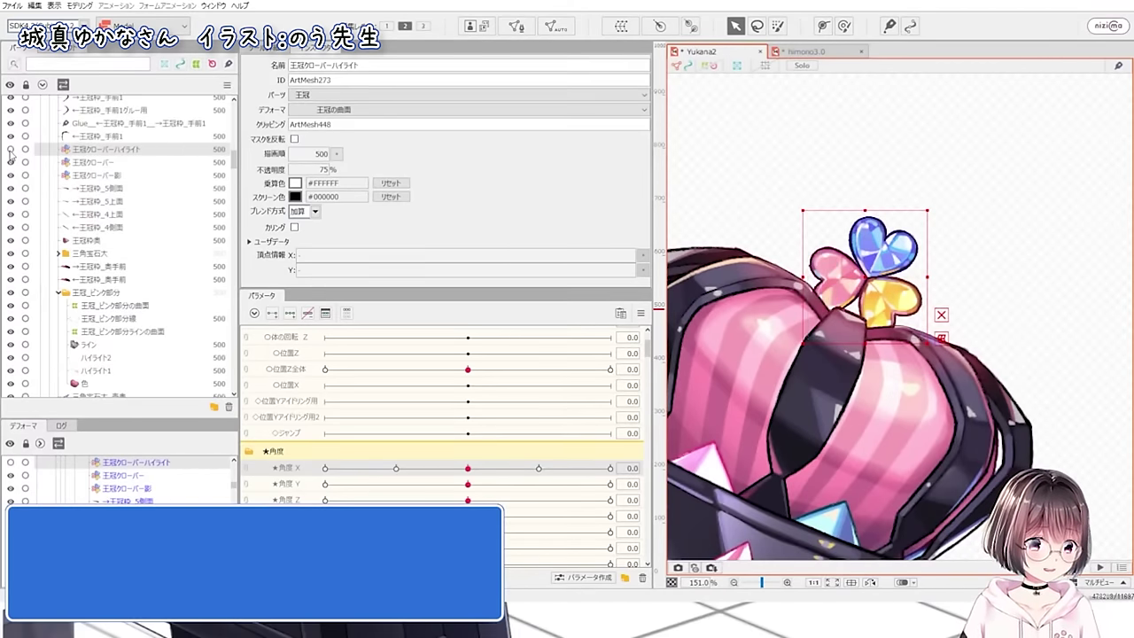
- Show 王冠クローバーハイライト and try opacities of 100% and 42% on it, undoing each change
left_click(11, 150)
scroll(115, 222, "up", 2)
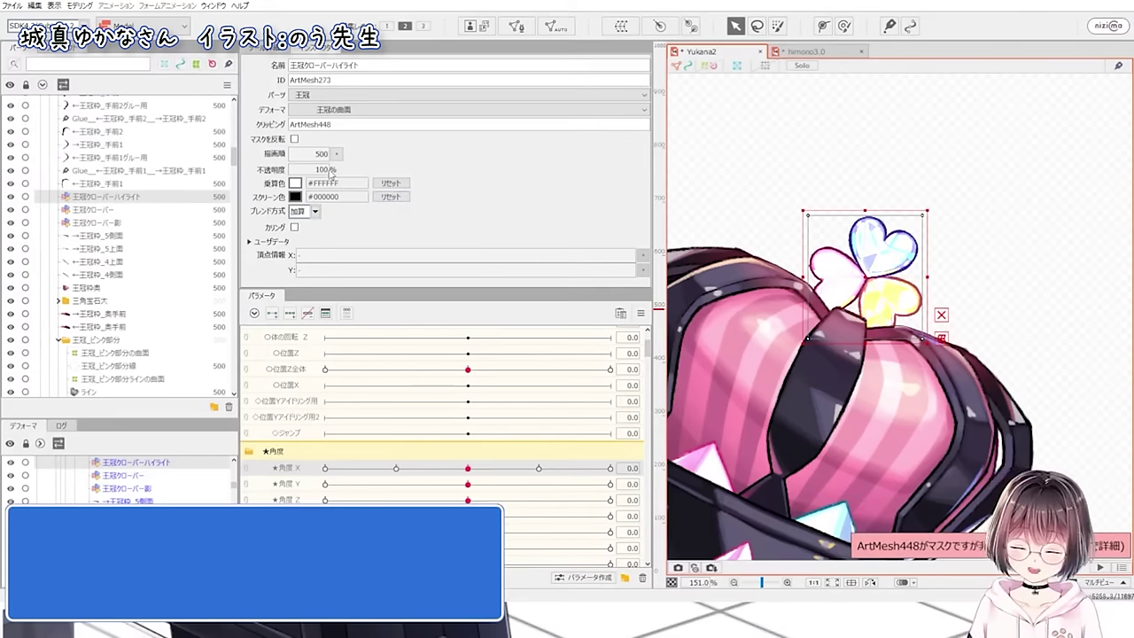
key("ctrl+z")
left_click_drag(323, 169, 312, 177)
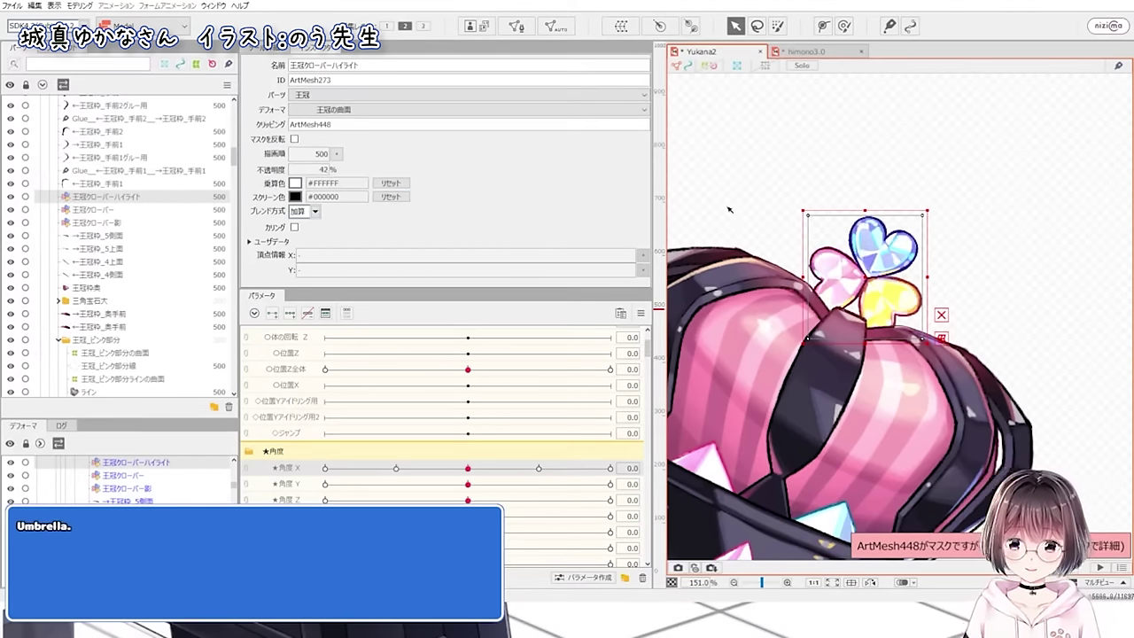
key("ctrl+z")
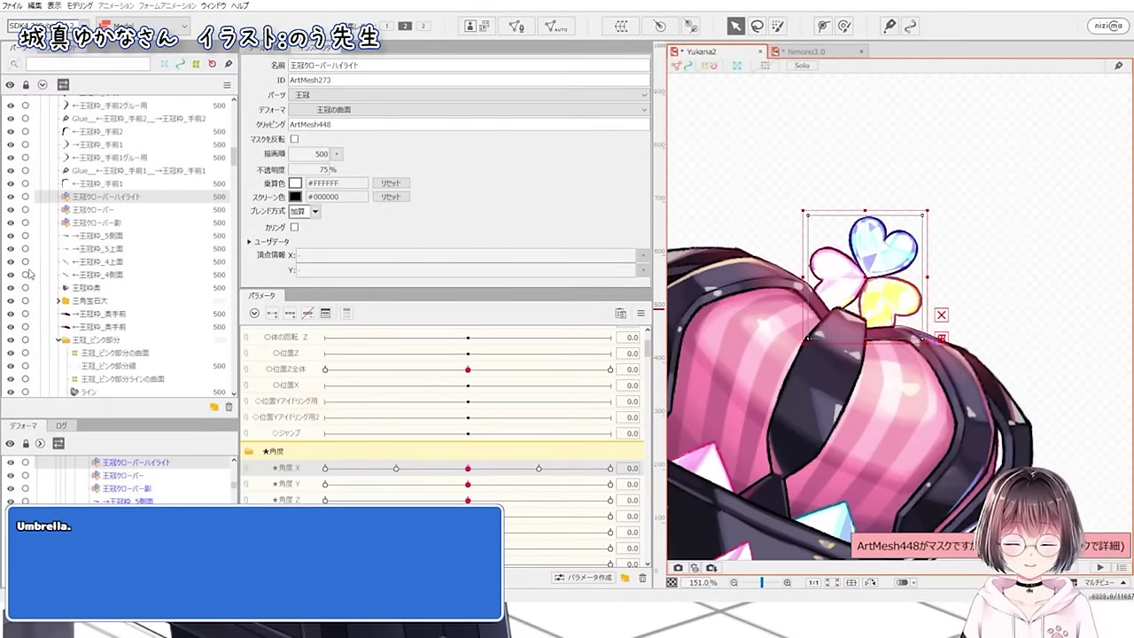
- Select the crown's mask part 王冠宝石マスク, make it visible and unlock it for editing
scroll(29, 274, "up", 7)
left_click(39, 181)
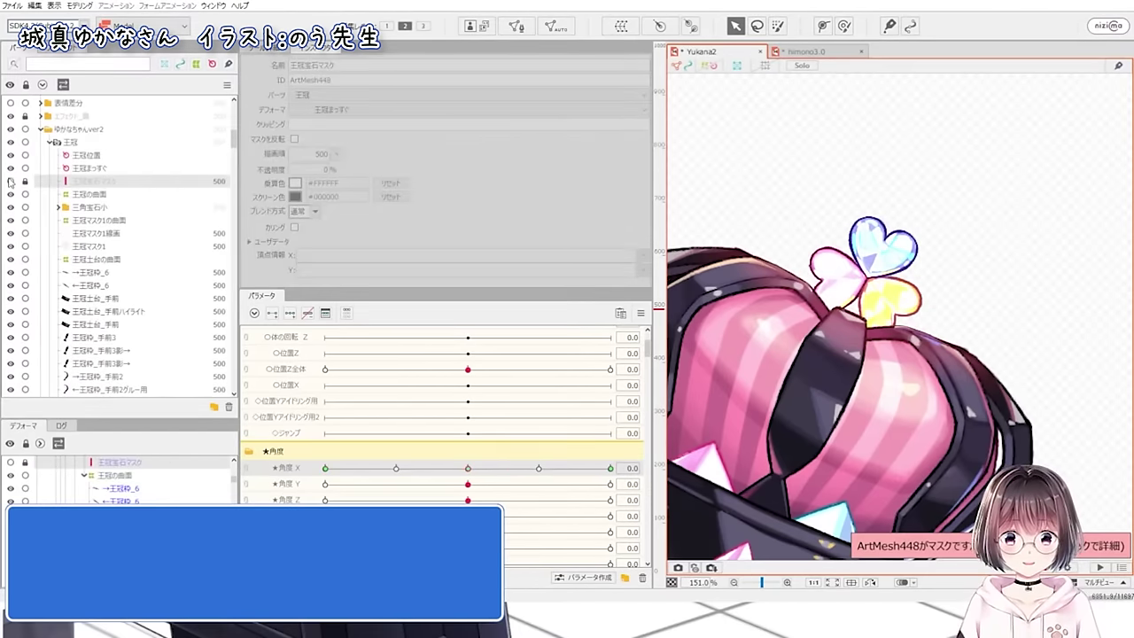
left_click(11, 182)
left_click(25, 181)
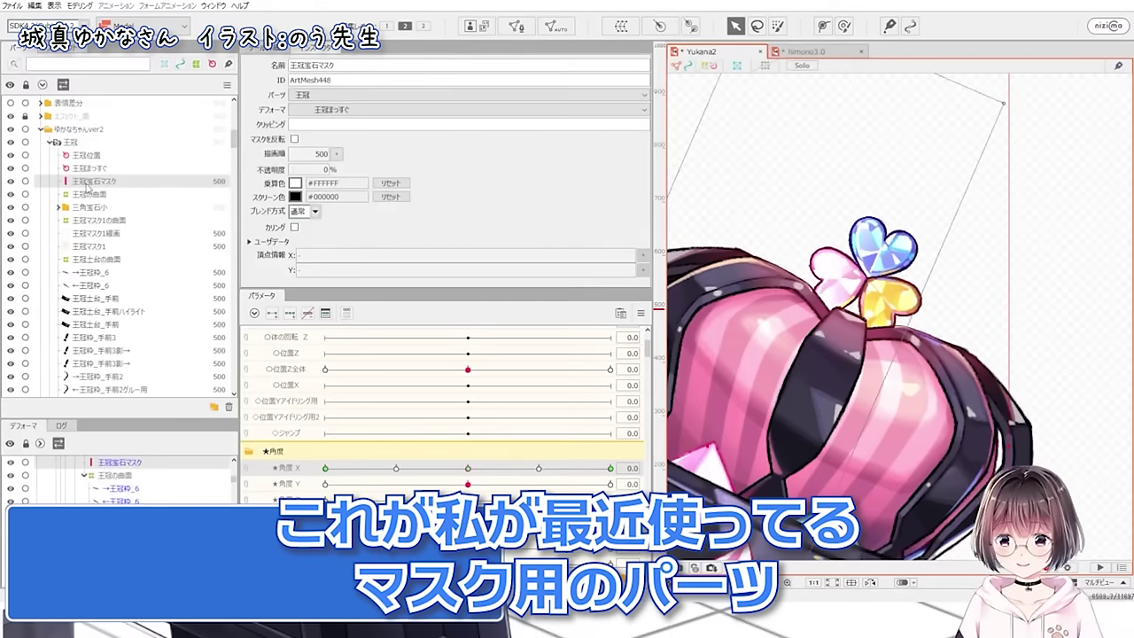
key("shift+s")
scroll(852, 256, "down", 3)
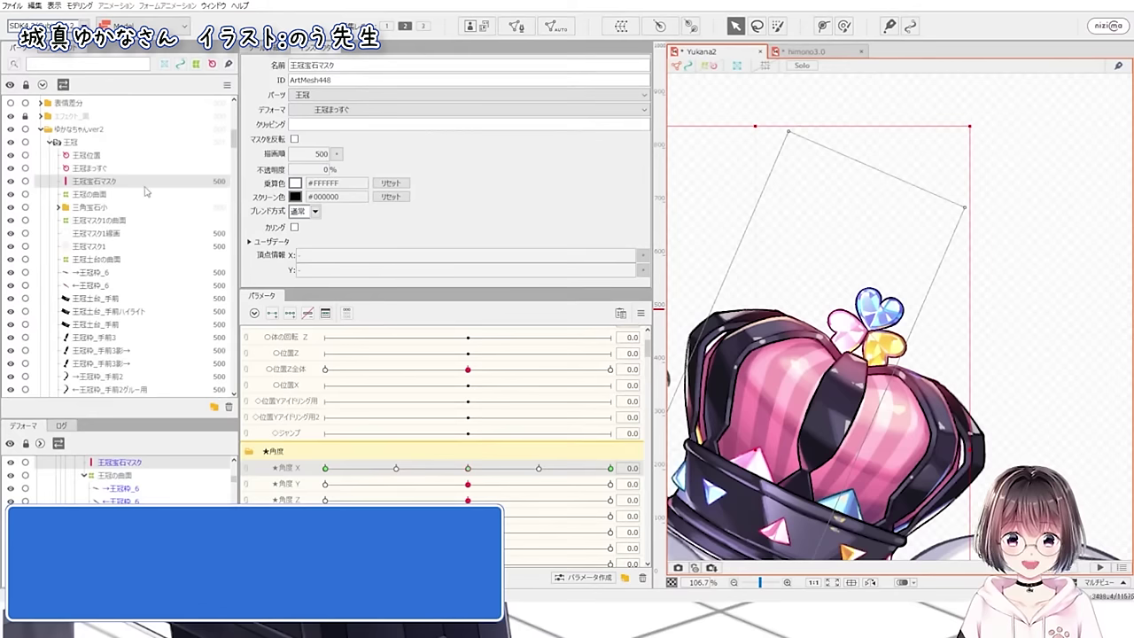
- Select 王冠クローバーハイライト to check which mask part its clipping refers to
scroll(147, 186, "down", 5)
left_click(128, 293)
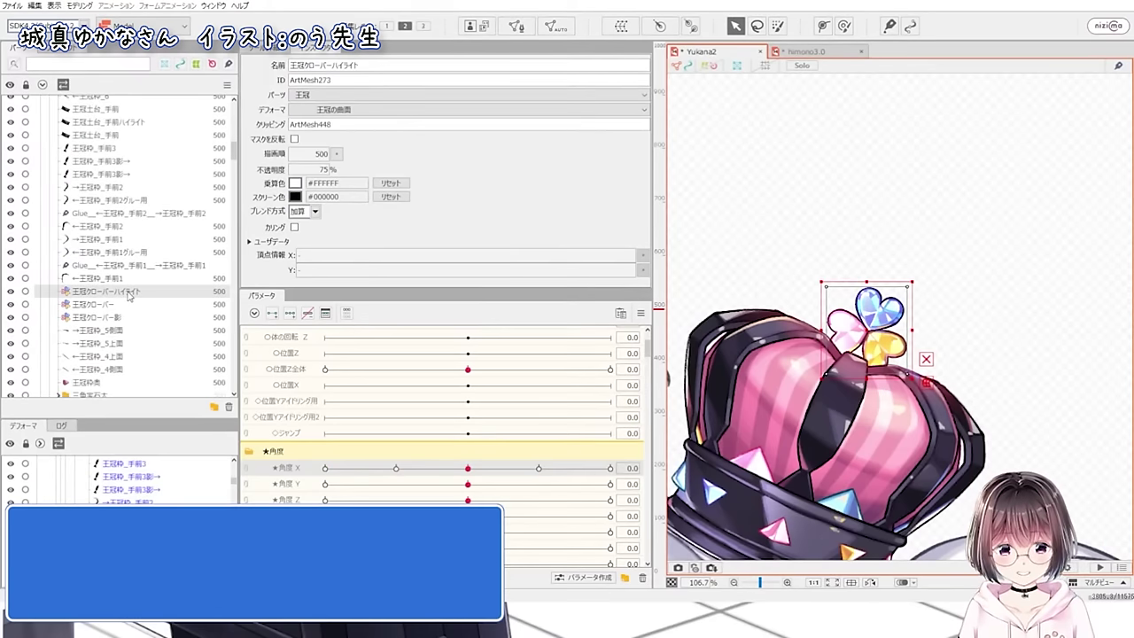
scroll(133, 228, "up", 4)
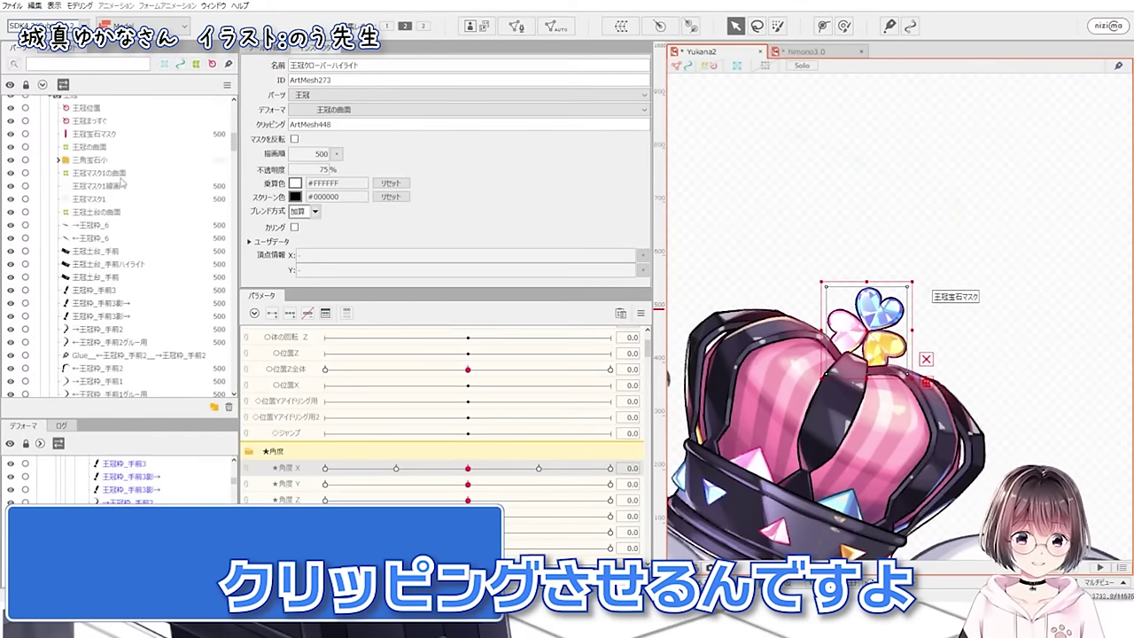
- Isolate 王冠宝石マスク with solo display and sweep 角度 X to -28 and back to see how the mask bar travels across the crown
left_click(124, 134)
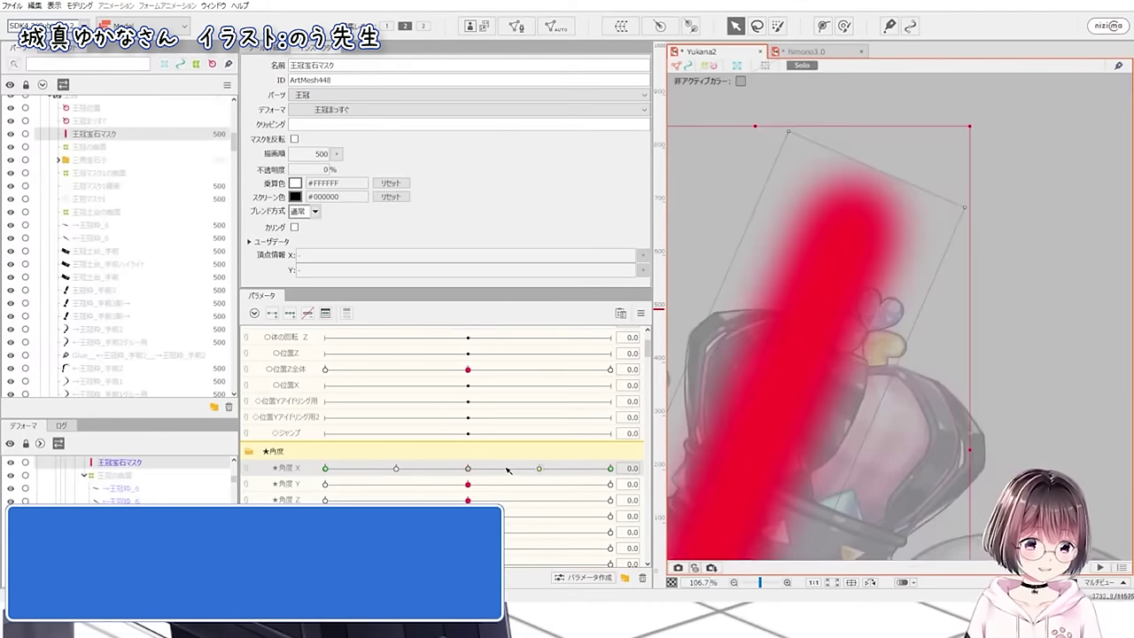
left_click_drag(508, 469, 335, 468)
key("s")
key("s")
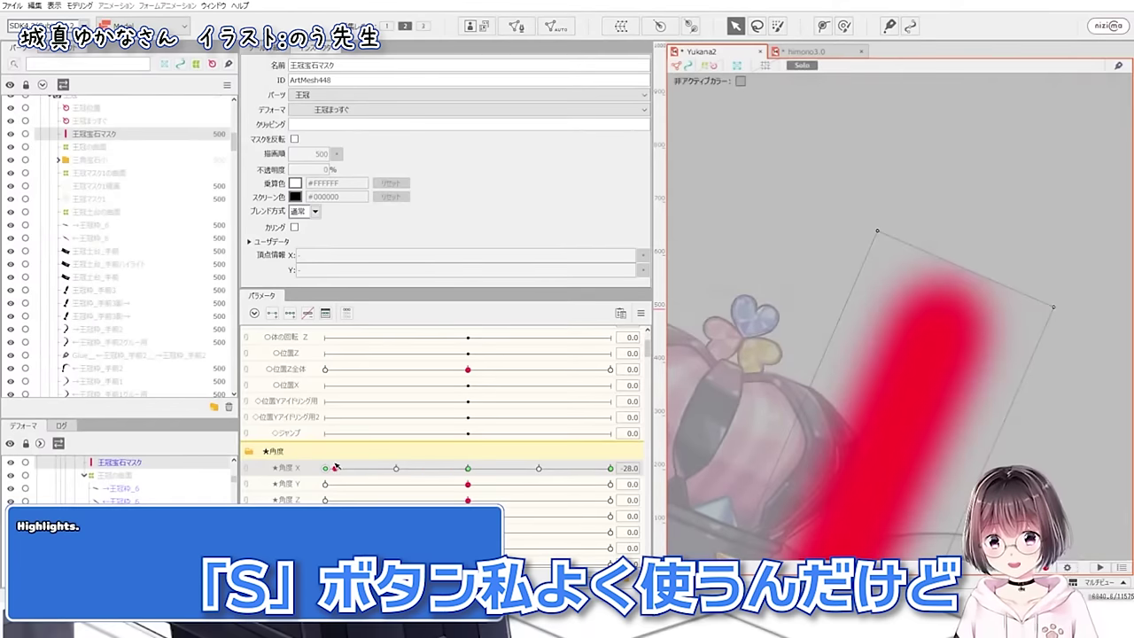
key("s")
key("s")
scroll(878, 258, "down", 3)
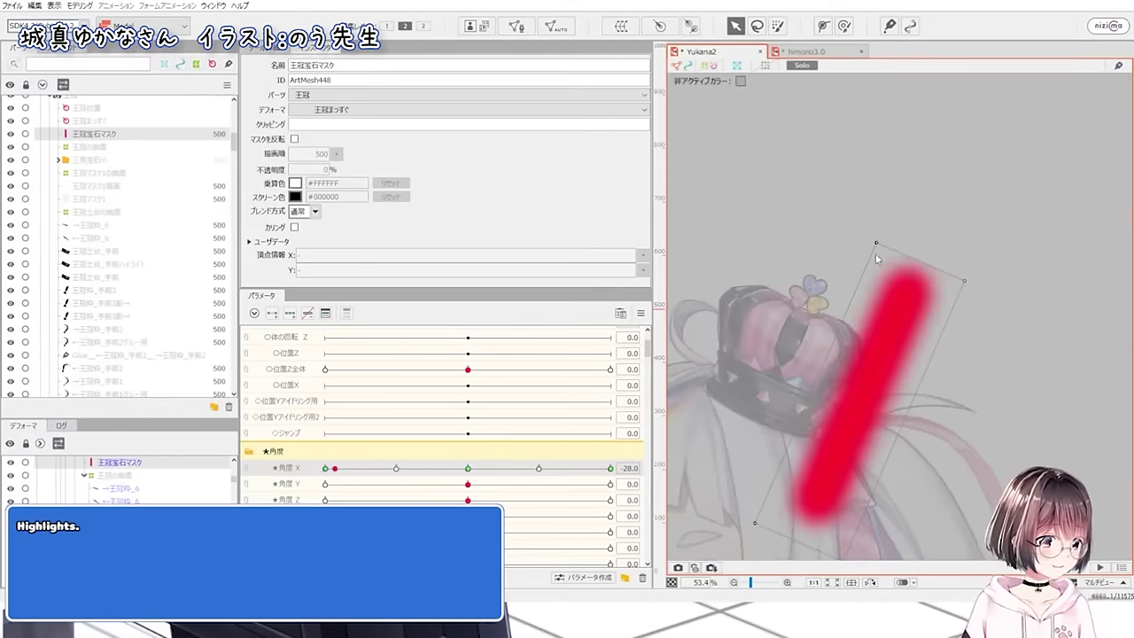
scroll(877, 322, "up", 3)
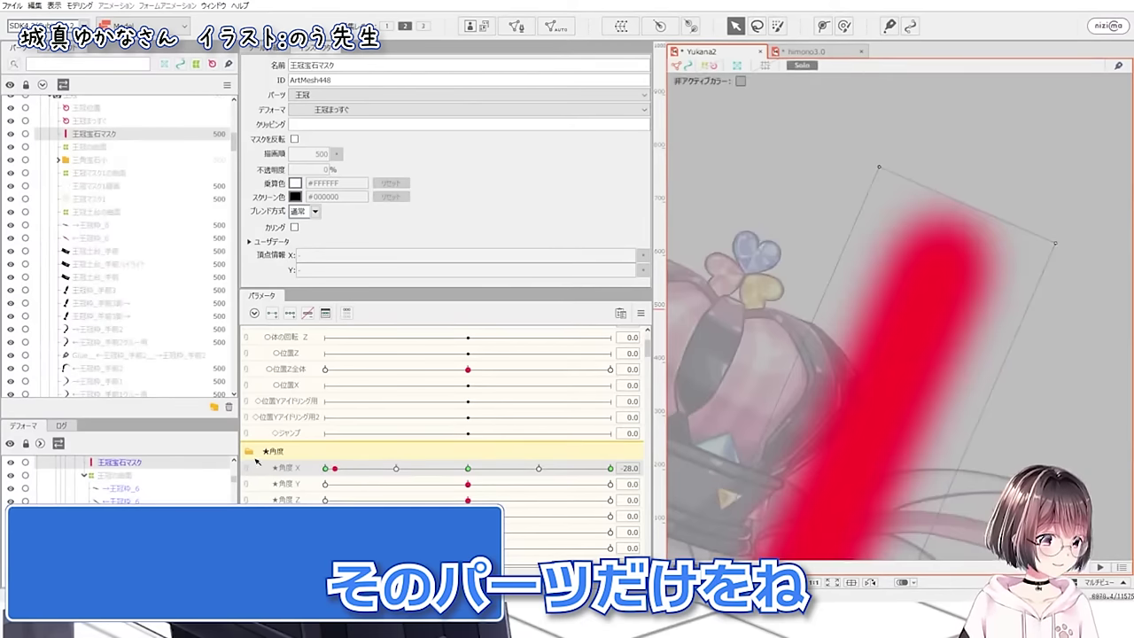
left_click_drag(363, 467, 484, 477)
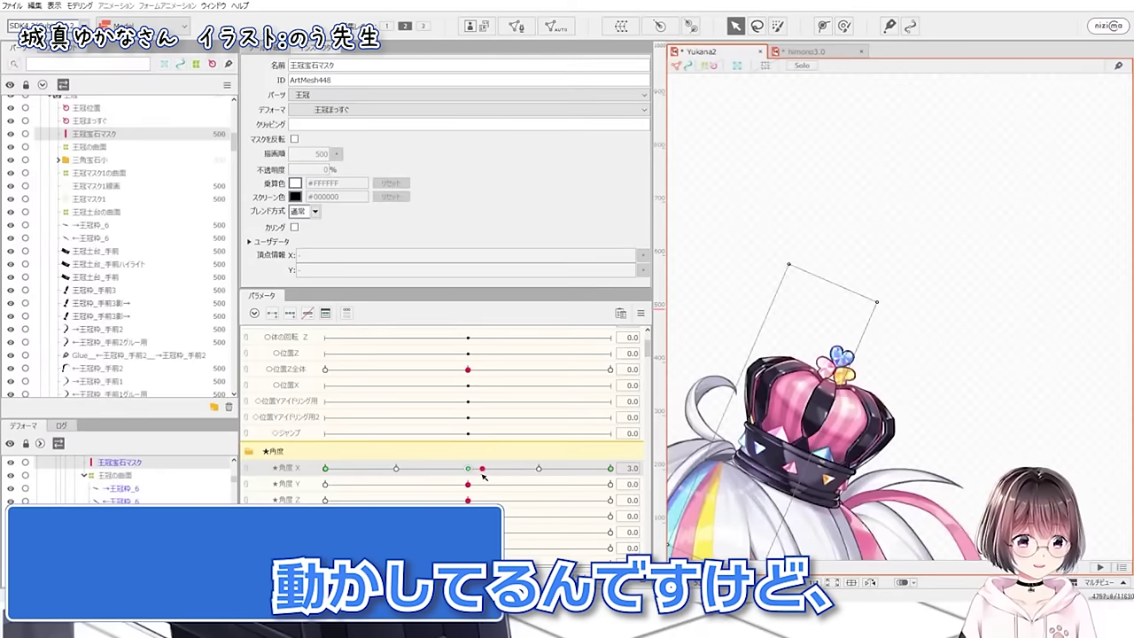
- Select 王冠クローバーハイライト and shift 角度 X to -5.6 to see the clipped highlight pass over the clover
scroll(119, 284, "down", 7)
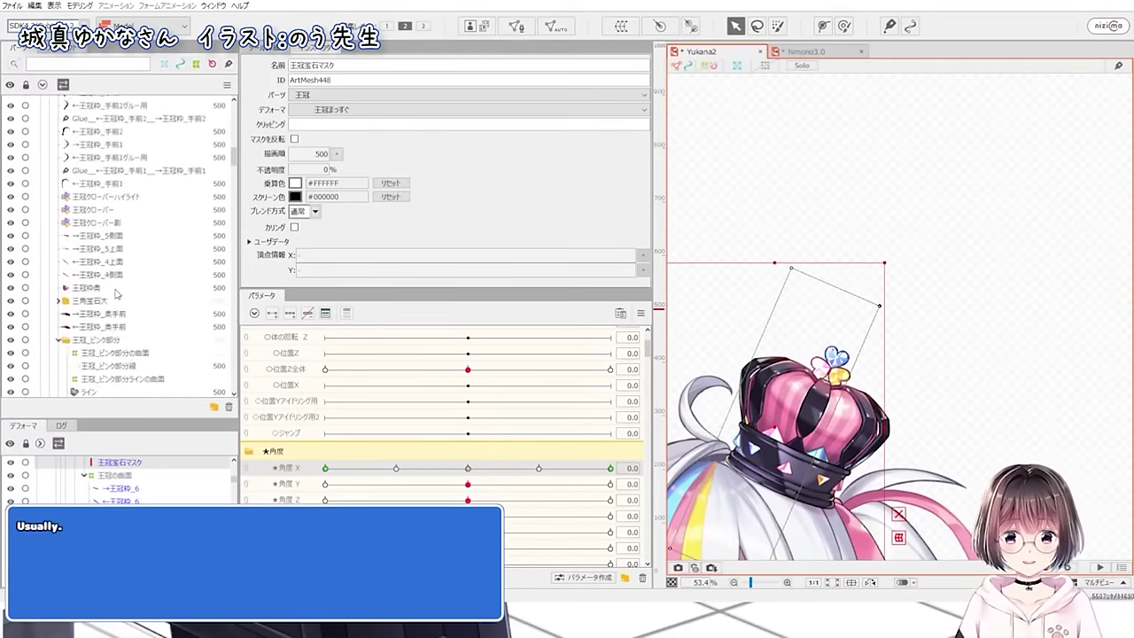
left_click(115, 149)
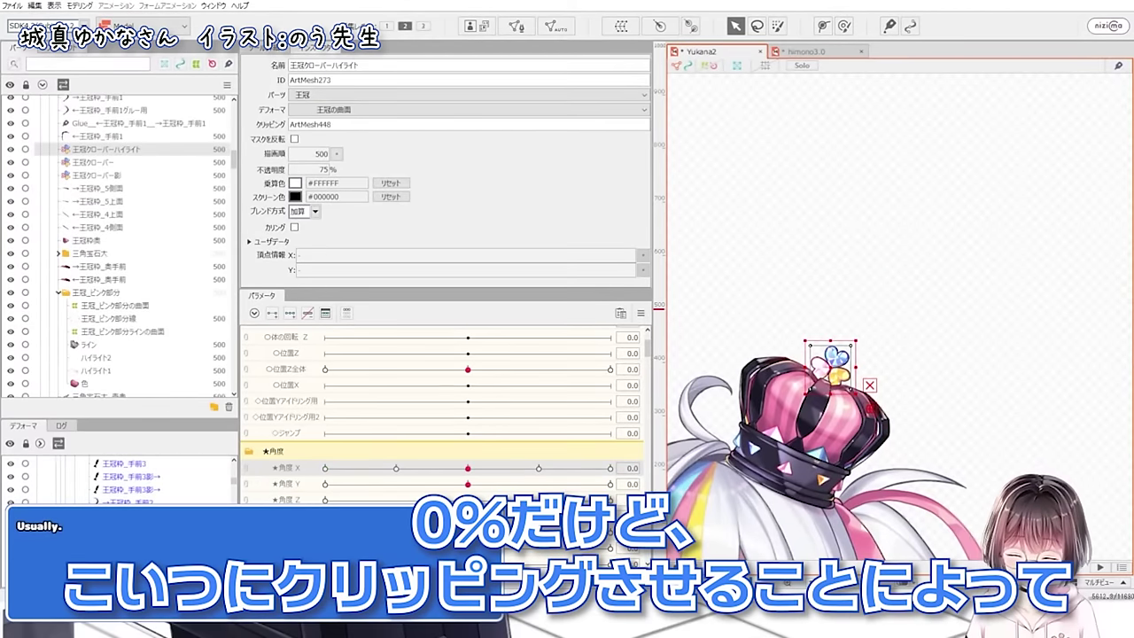
scroll(768, 323, "up", 3)
left_click_drag(468, 468, 442, 476)
- Select 王冠宝石マスク and move 角度 X to -8.2 to preview the mask crossing the clover
scroll(113, 215, "up", 5)
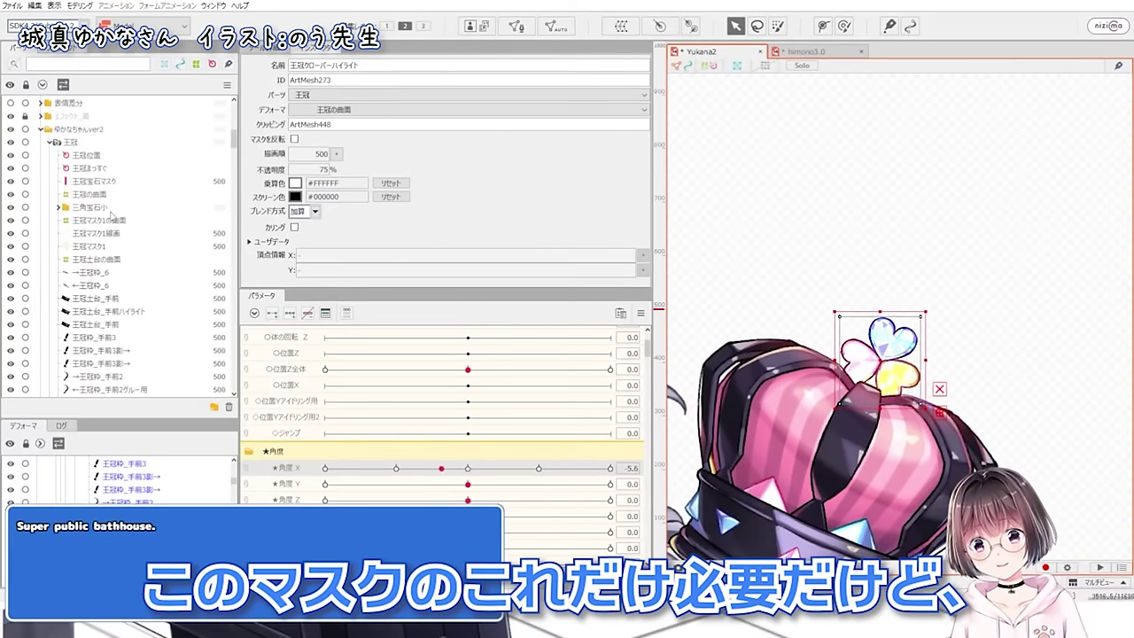
left_click(116, 181)
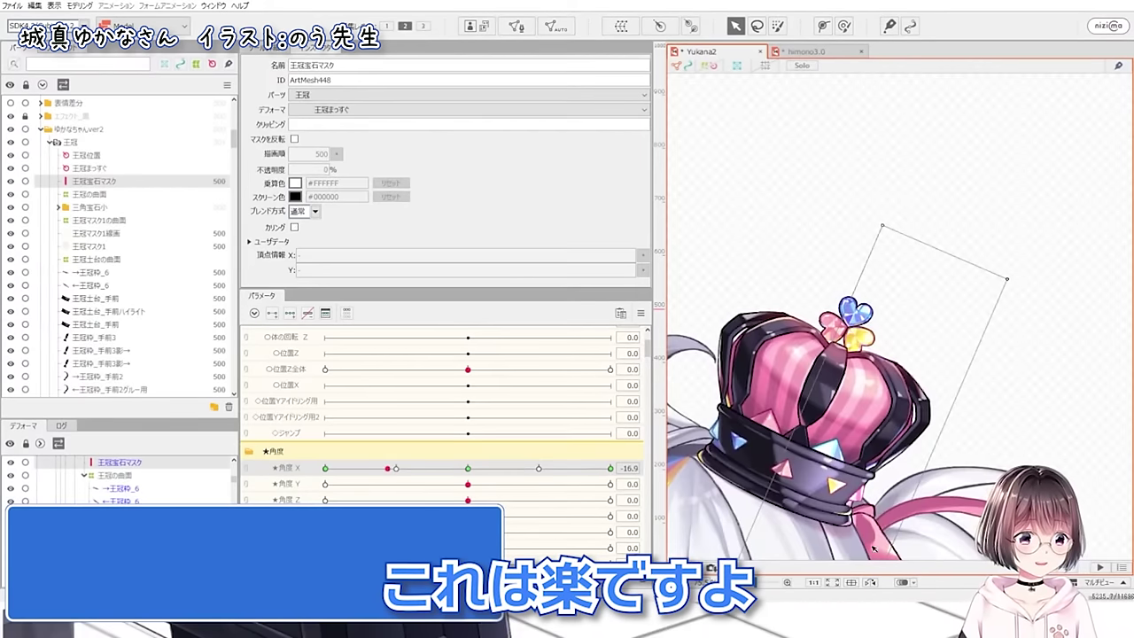
left_click_drag(470, 468, 430, 484)
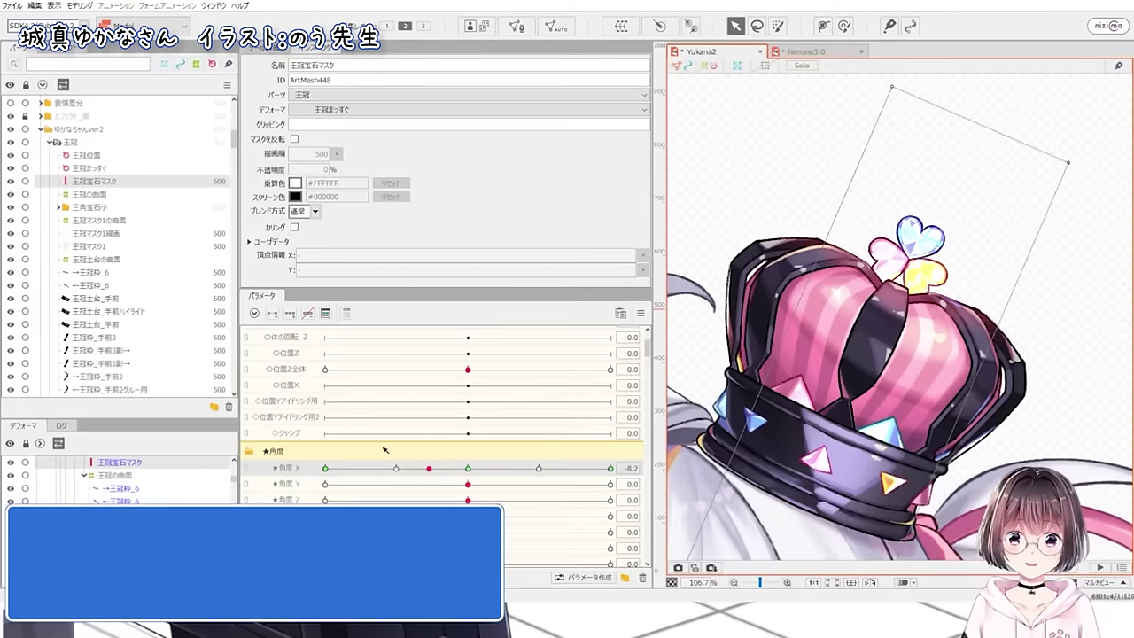
- Reselect 王冠クローバーハイライト and then its clipping mask 王冠宝石マスク to compare the two parts
scroll(123, 292, "down", 5)
left_click(137, 292)
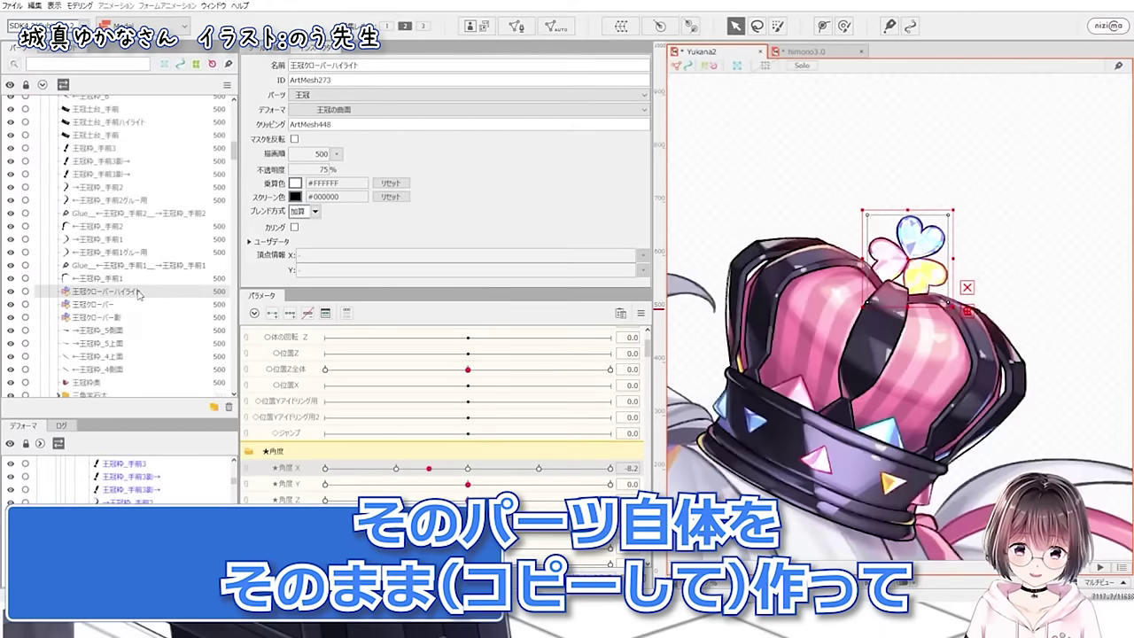
scroll(133, 266, "up", 4)
left_click(129, 133)
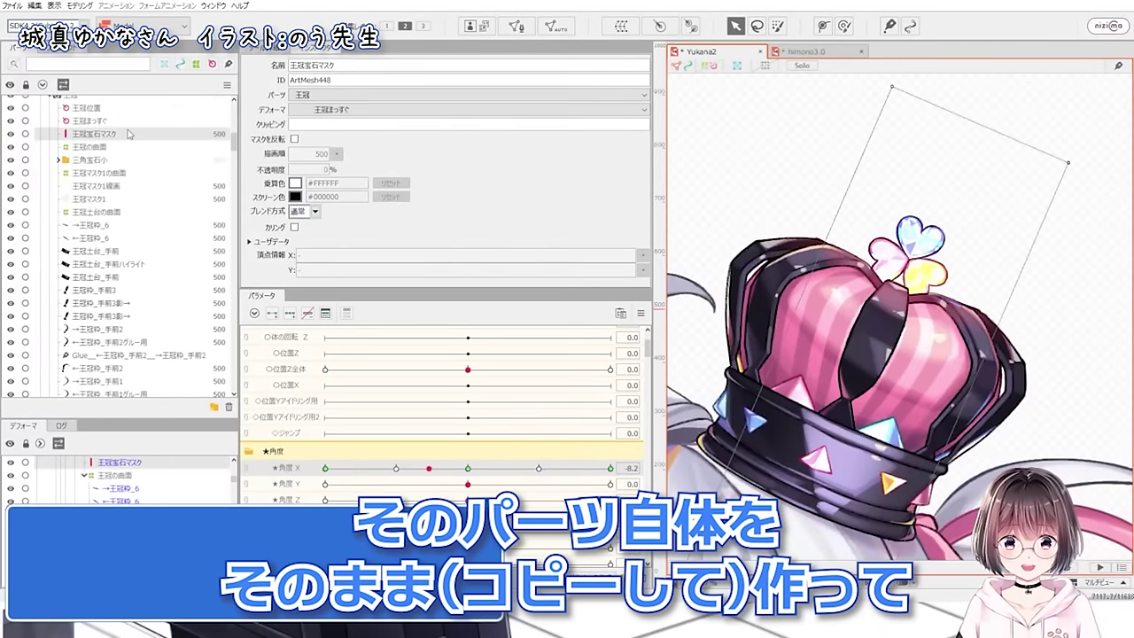
- Select 王冠クローバーハイライト again and examine the bright and dark facets of the clover up close
scroll(139, 176, "down", 5)
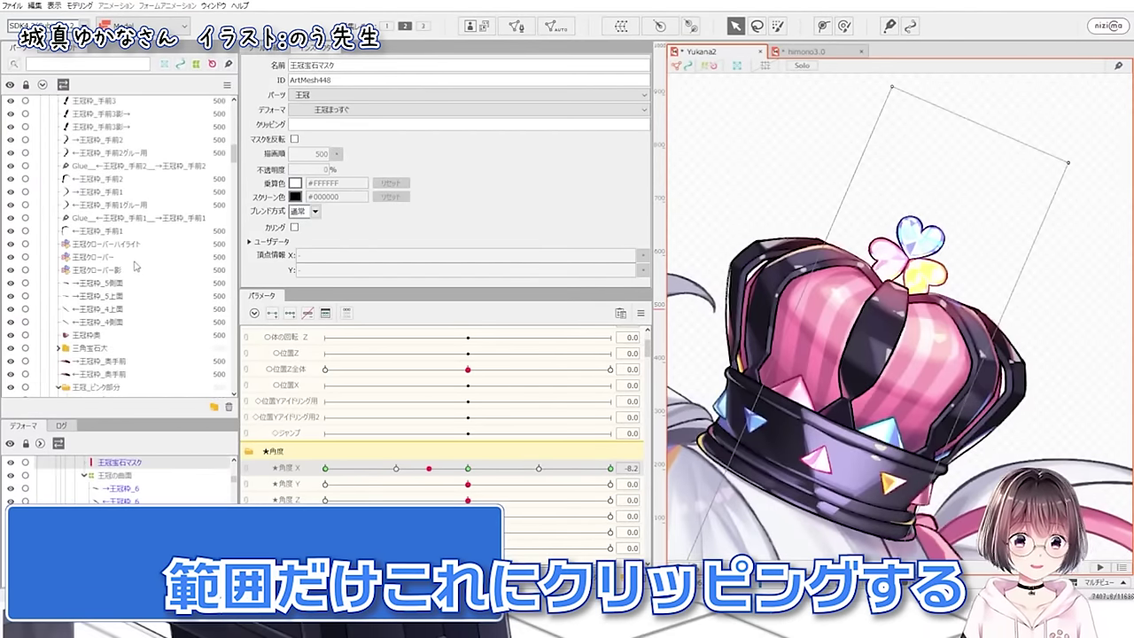
left_click(137, 242)
scroll(916, 341, "up", 5)
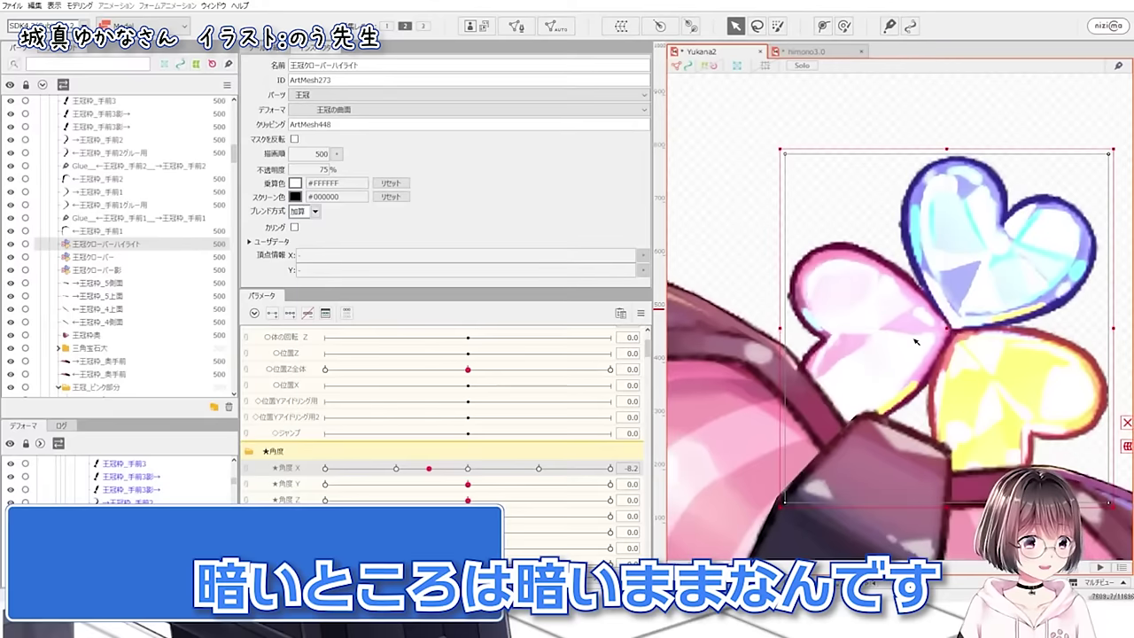
scroll(898, 327, "down", 2)
scroll(66, 201, "up", 7)
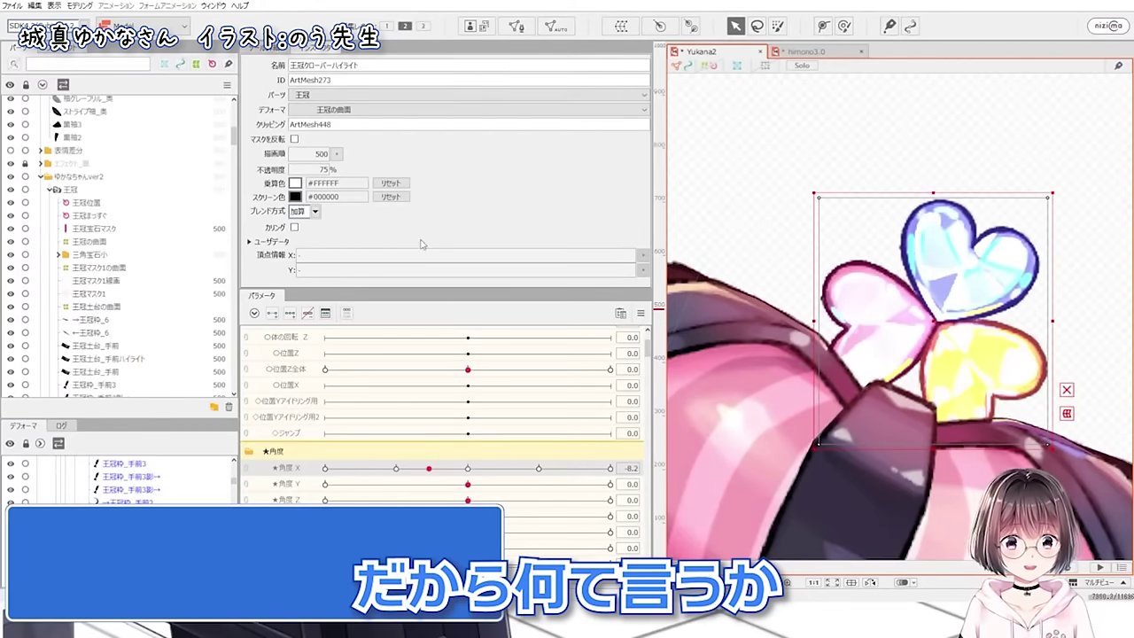
scroll(1108, 259, "down", 2)
mouse_move(427, 471)
left_mouse_down()
mouse_move(372, 470)
mouse_move(481, 471)
mouse_move(371, 468)
mouse_move(429, 470)
left_mouse_up()
scroll(430, 470, "down", 1)
scroll(851, 164, "down", 5)
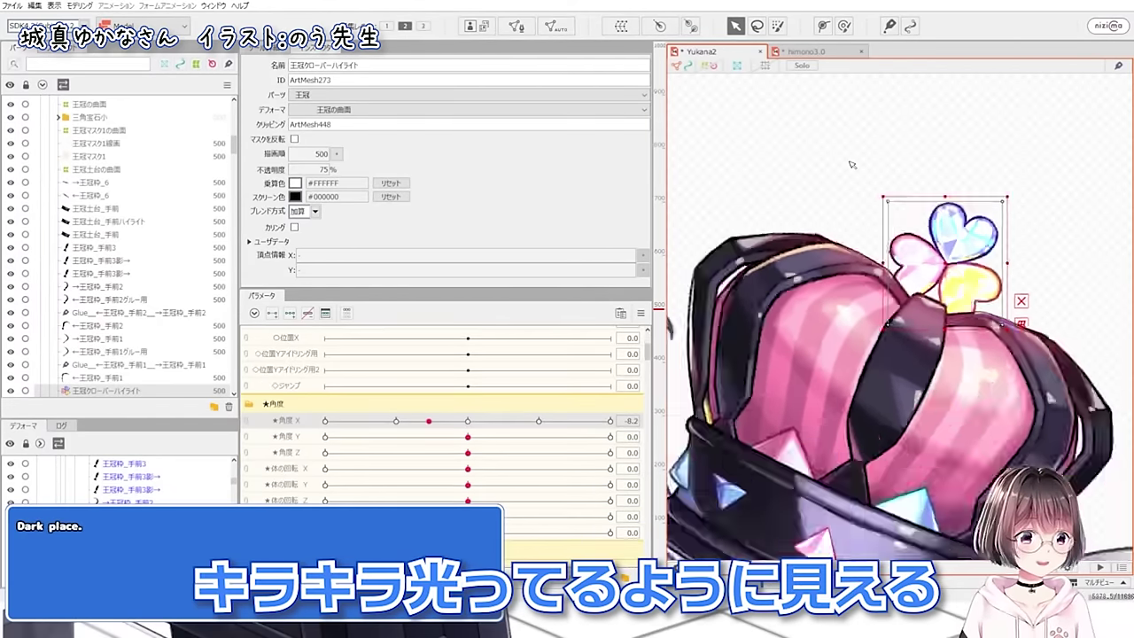
- Clear the selection and sweep 角度 X to about -14 to examine the shine across the whole crown's gems
scroll(838, 332, "up", 3)
left_click(838, 331)
scroll(722, 328, "down", 3)
left_click(947, 147)
scroll(748, 240, "up", 2)
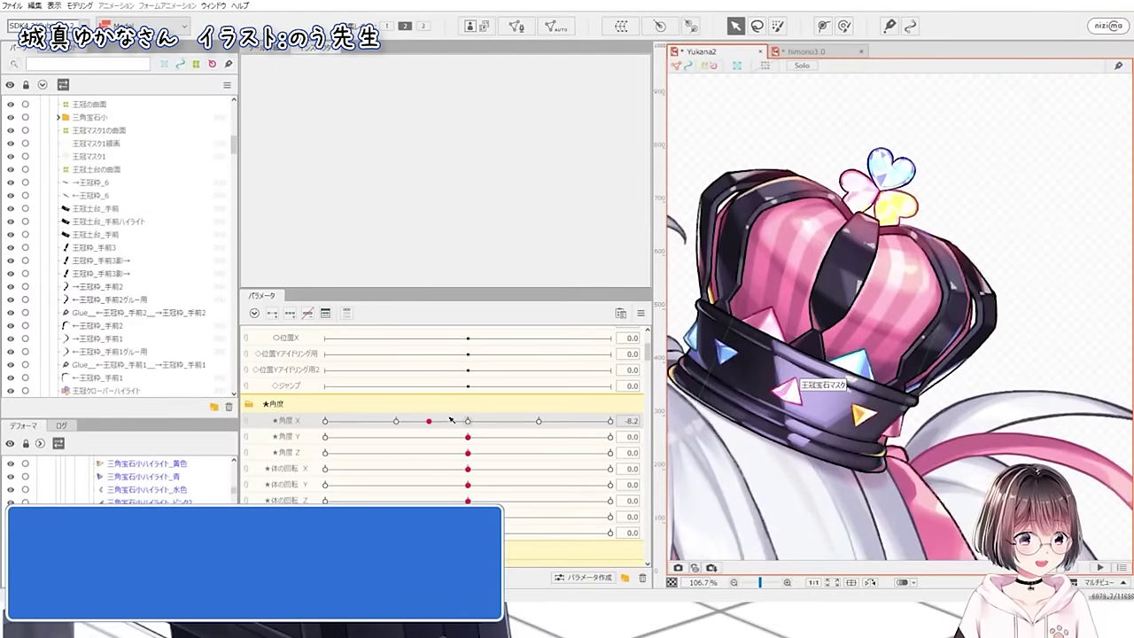
left_click_drag(468, 421, 398, 422)
scroll(694, 328, "up", 2)
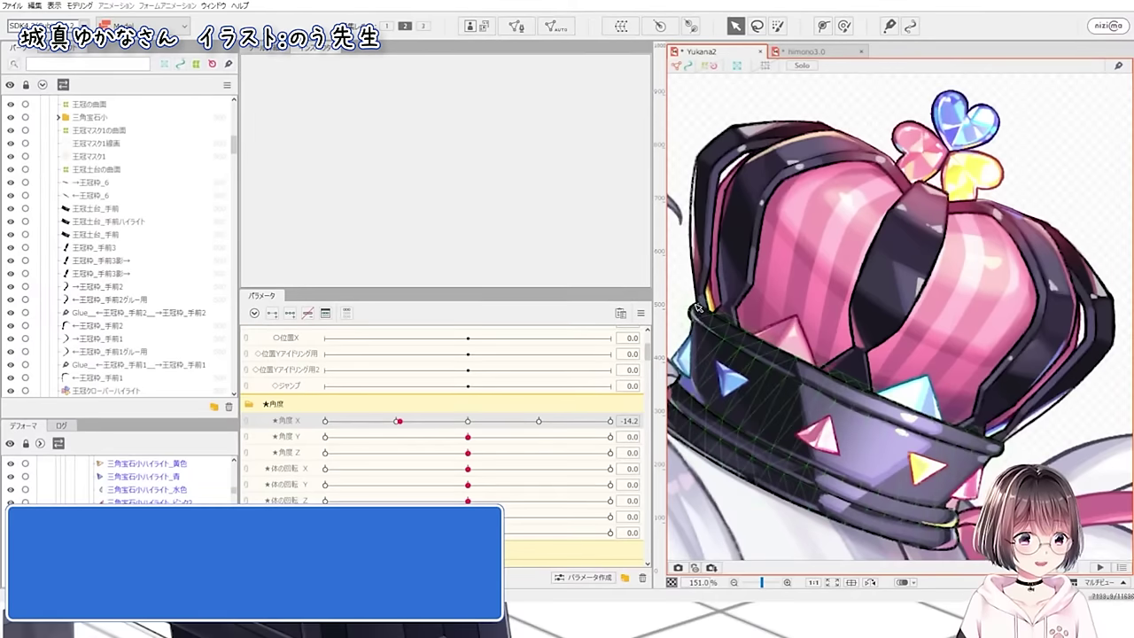
- Sweep 体の回転 X to 10 to view the shine on the chest ribbon's clover, and reset it to 0
scroll(772, 286, "down", 4)
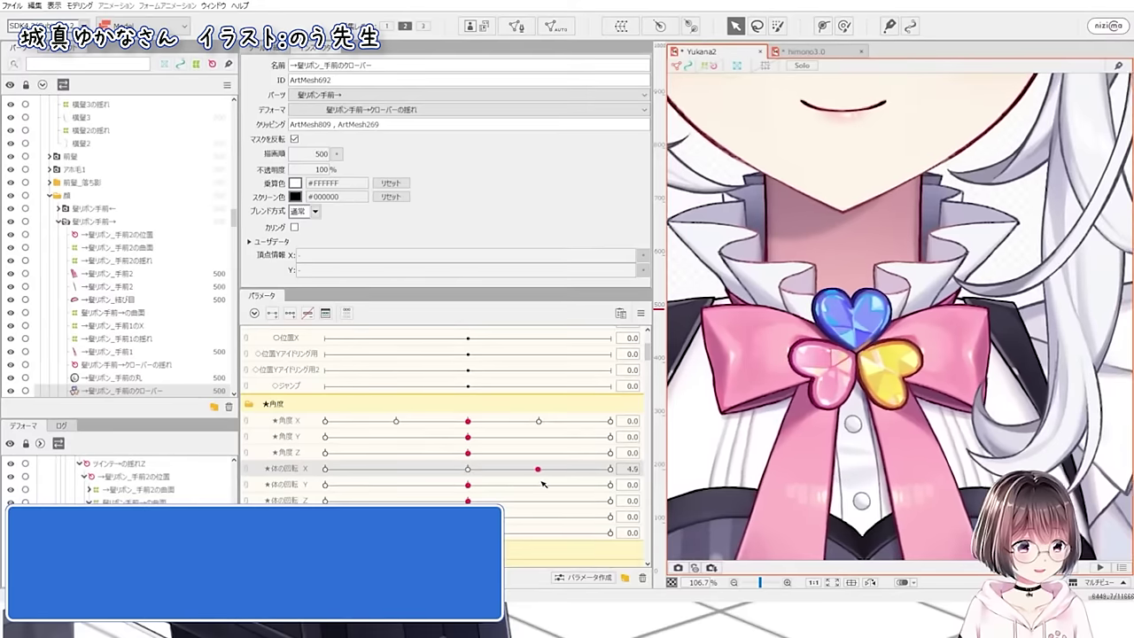
left_click_drag(468, 469, 690, 479)
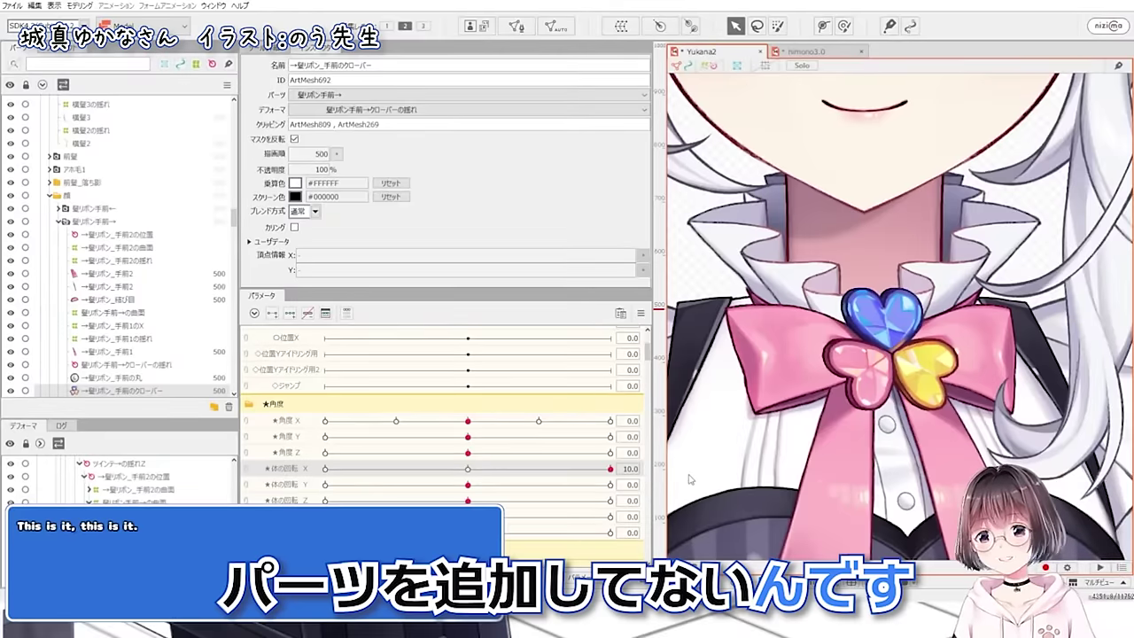
left_click(468, 470)
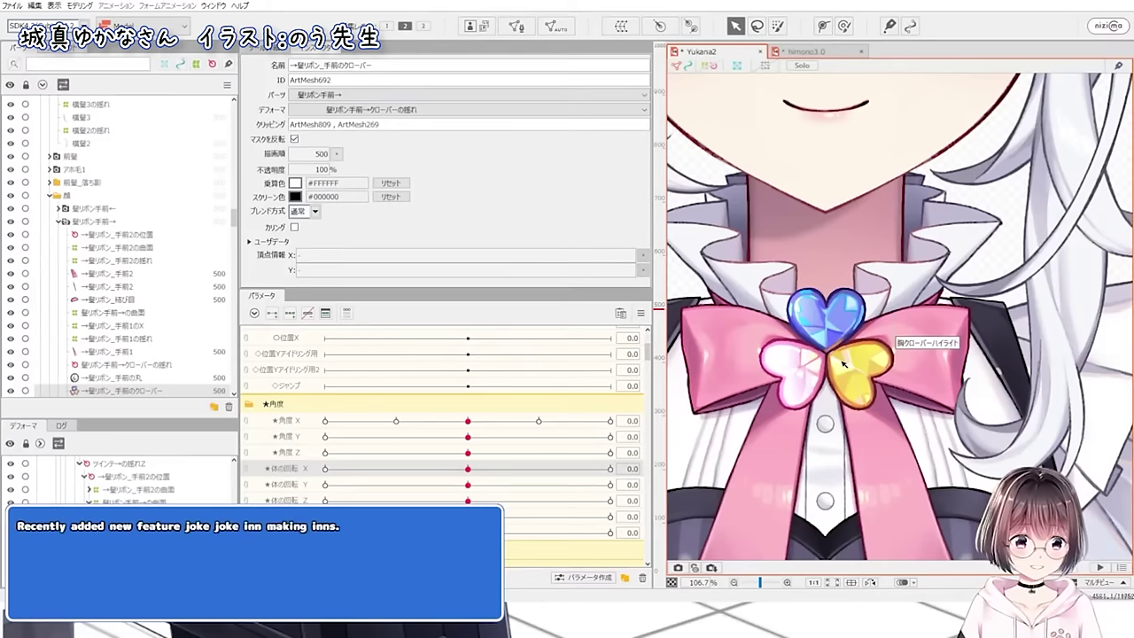
- Select the chest ribbon's 胸クローバーハイライト and then 胸クローバー影, viewing the shadow copy with the copies above it hidden
left_click(844, 363)
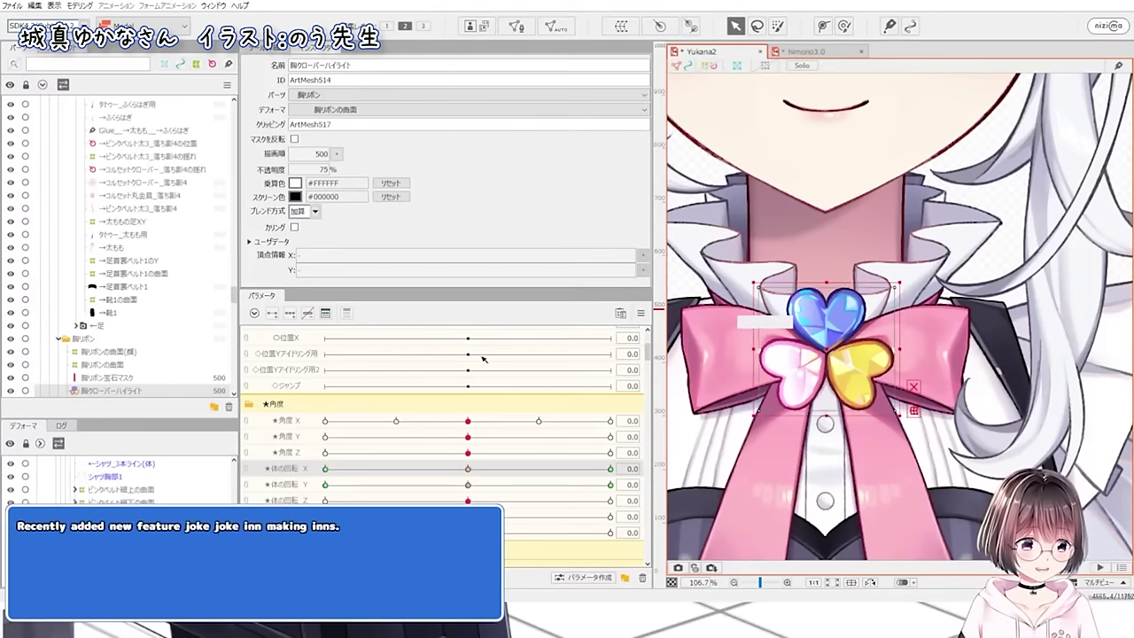
scroll(131, 328, "down", 1)
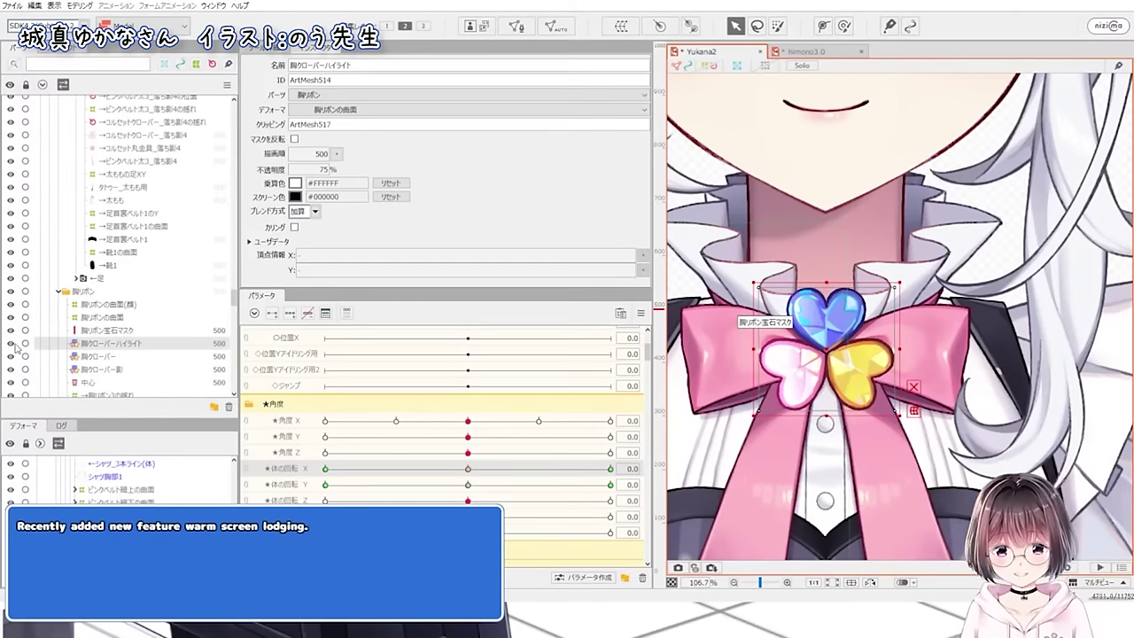
left_click(118, 369)
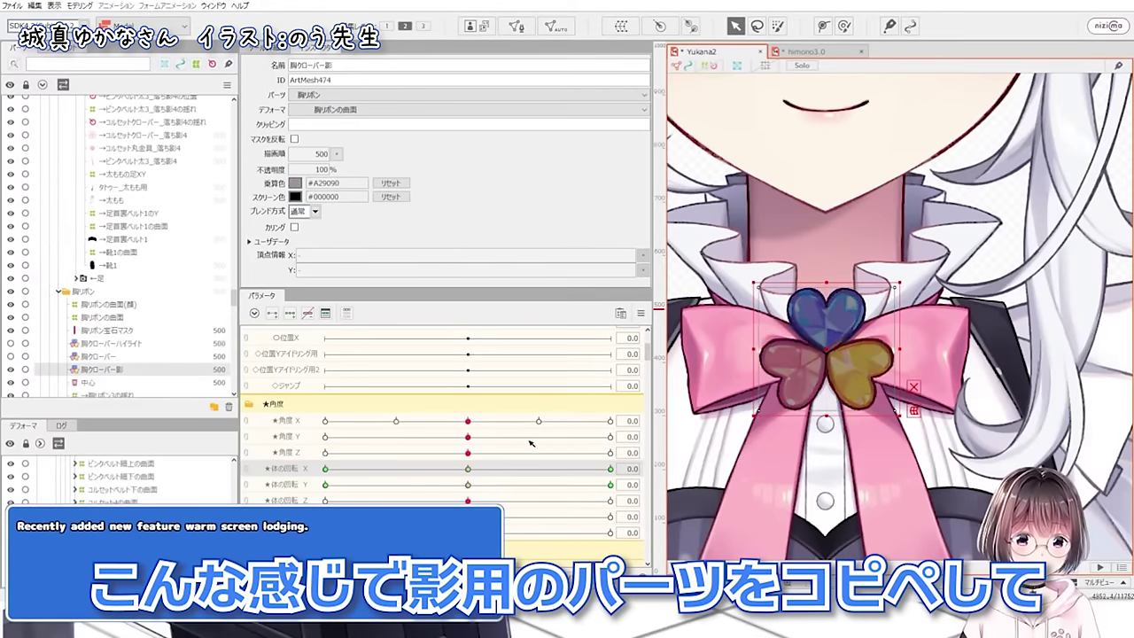
- Sweep 体の回転 X to -10 with 胸クローバー影 and then 胸クローバー added to the selection, return it to 0, and select only 胸クローバー
left_click_drag(502, 469, 325, 463)
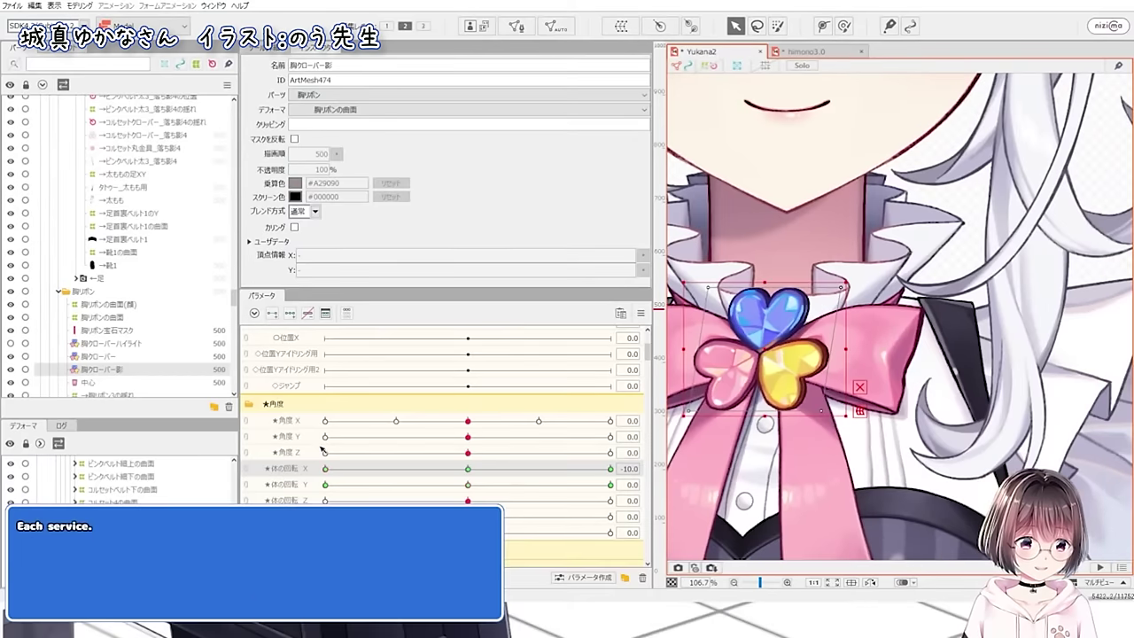
left_click(133, 357, "ctrl")
left_click_drag(483, 470, 361, 452)
left_click(465, 483)
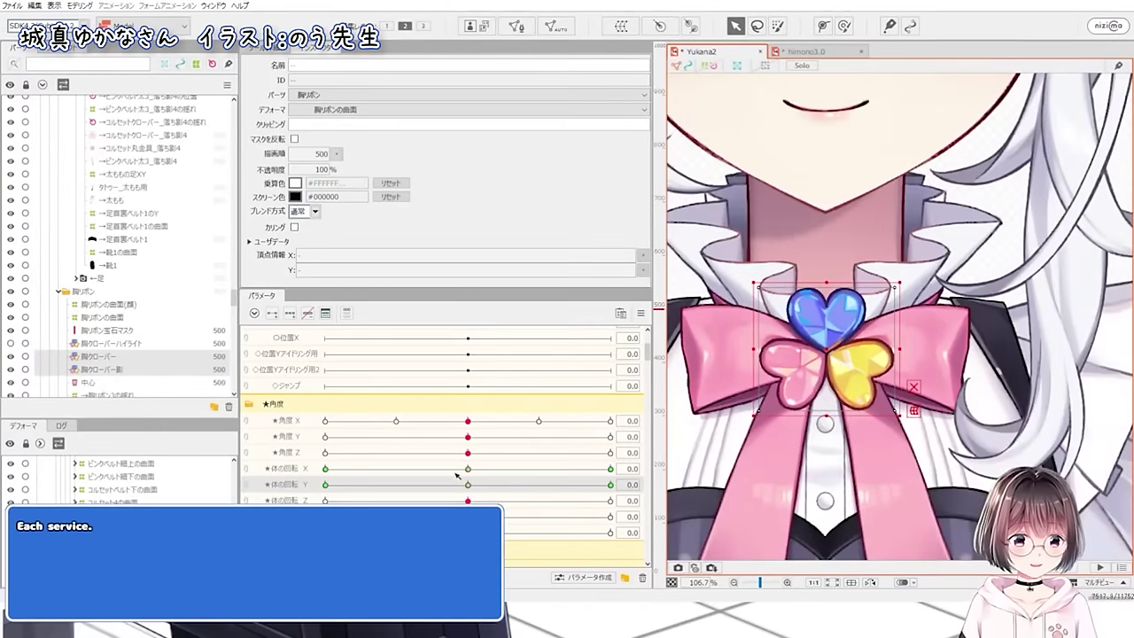
left_click(142, 359)
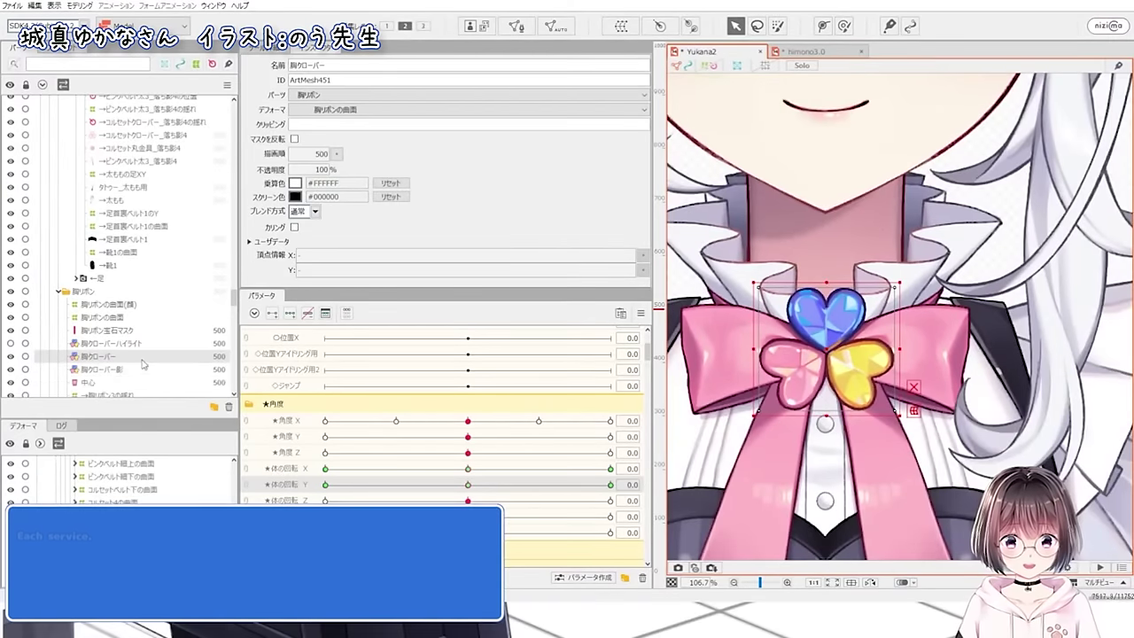
- Hide 胸クローバー on the chest ribbon and select 胸クローバー影 to view the shadow copy without the copies above it
left_click(11, 369)
left_click(105, 370)
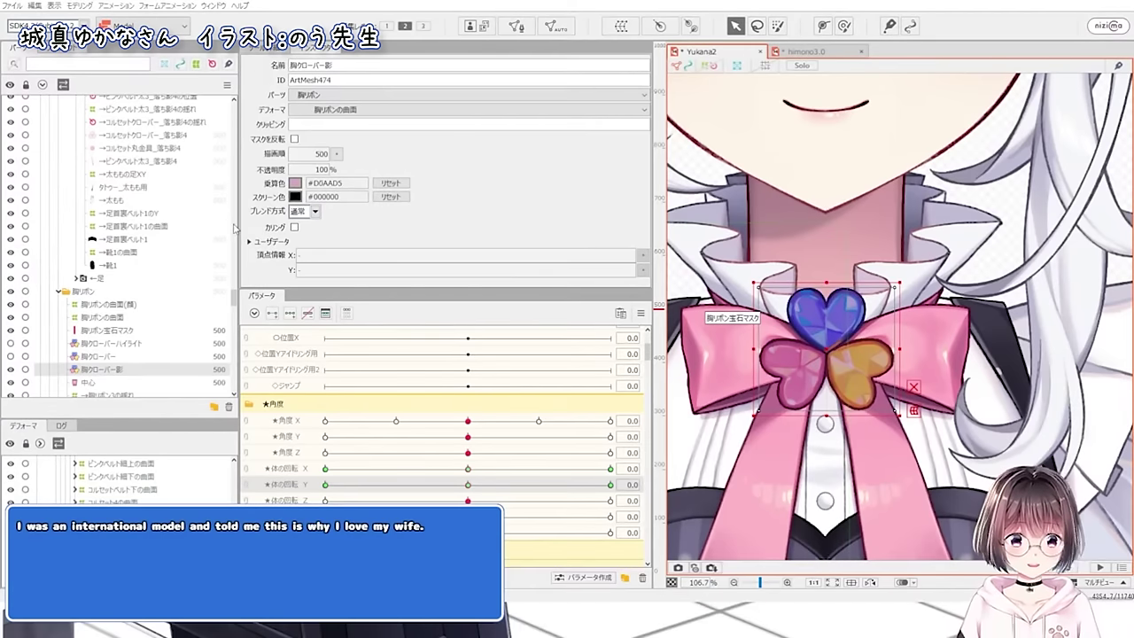
left_click_drag(248, 286, 284, 301)
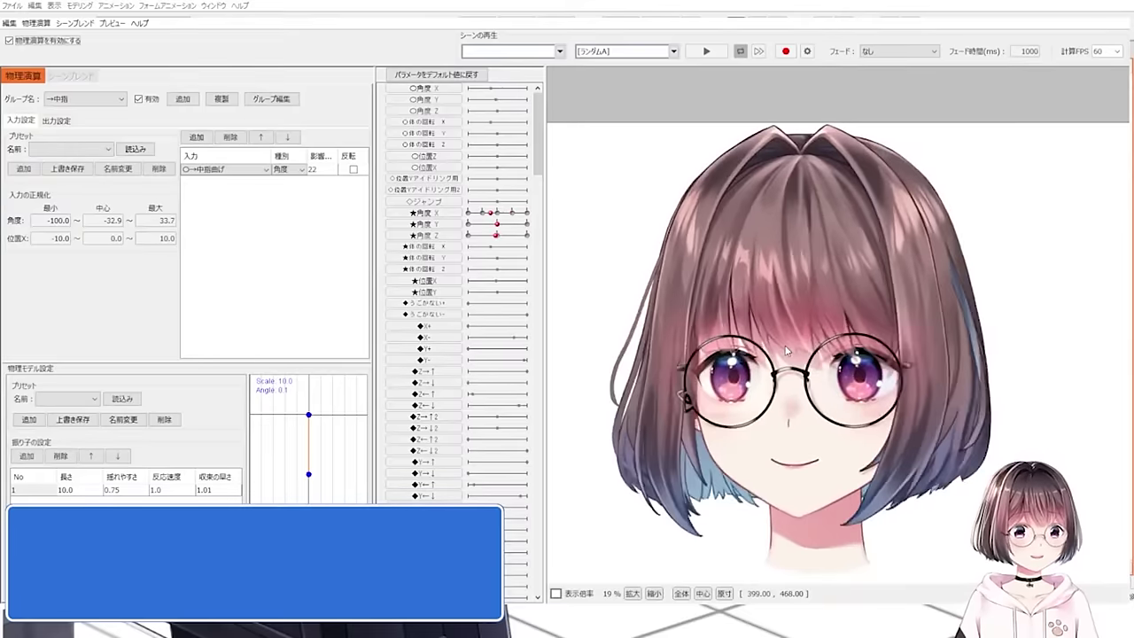
- Turn the himono3.0 head in the physics preview to examine the bangs' line art, and return ★前髪1_1 to 0
left_click_drag(787, 351, 812, 351)
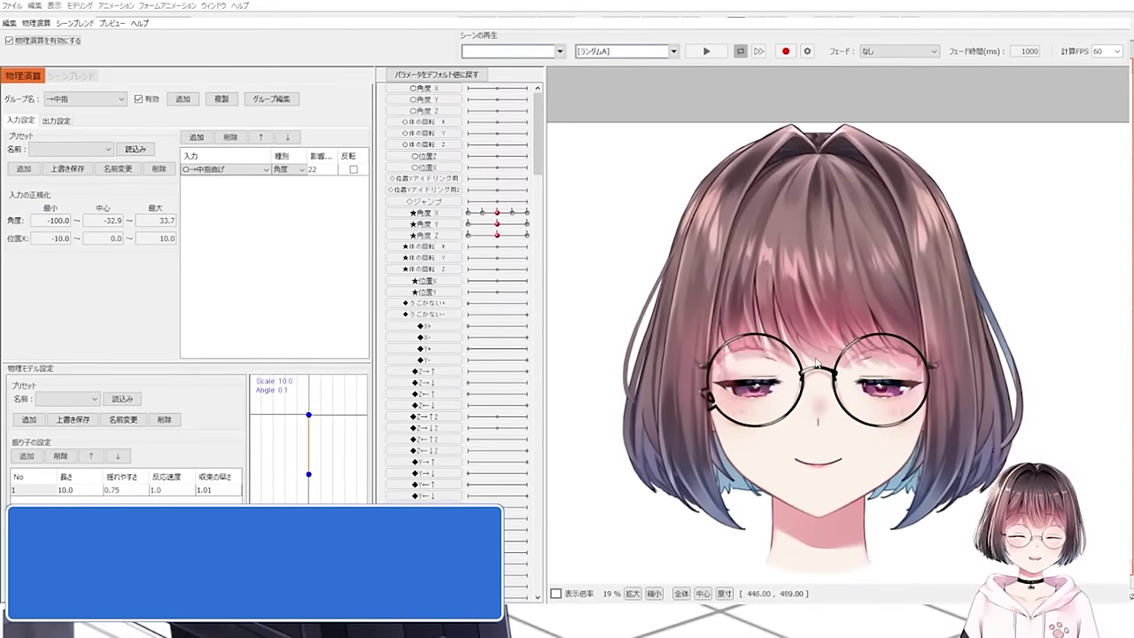
left_click_drag(833, 358, 917, 358)
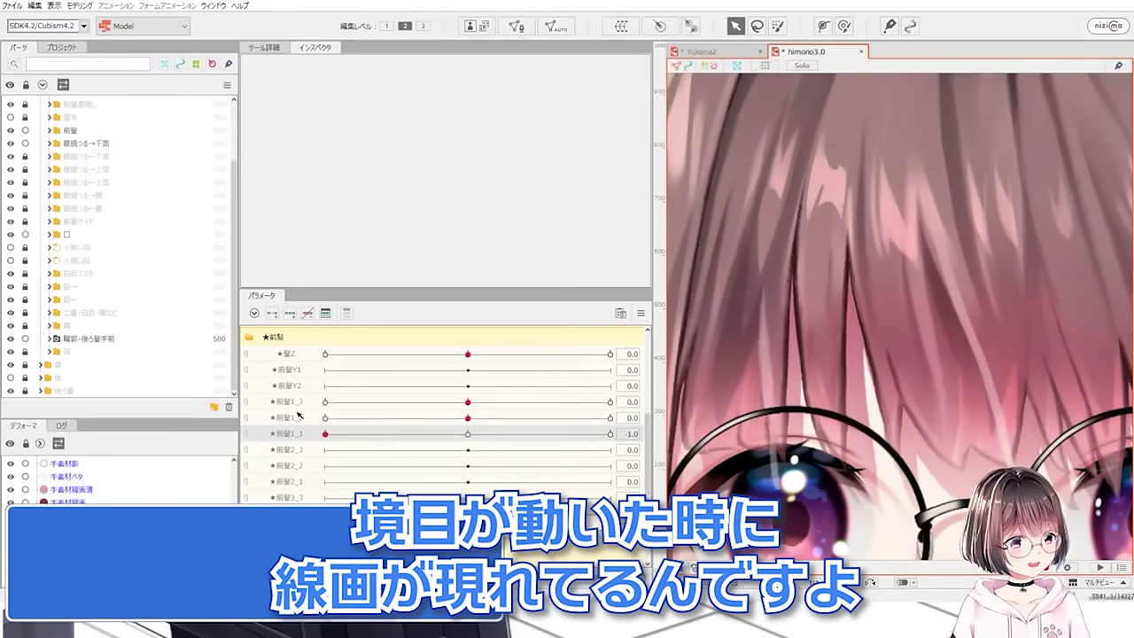
left_click_drag(326, 417, 449, 419)
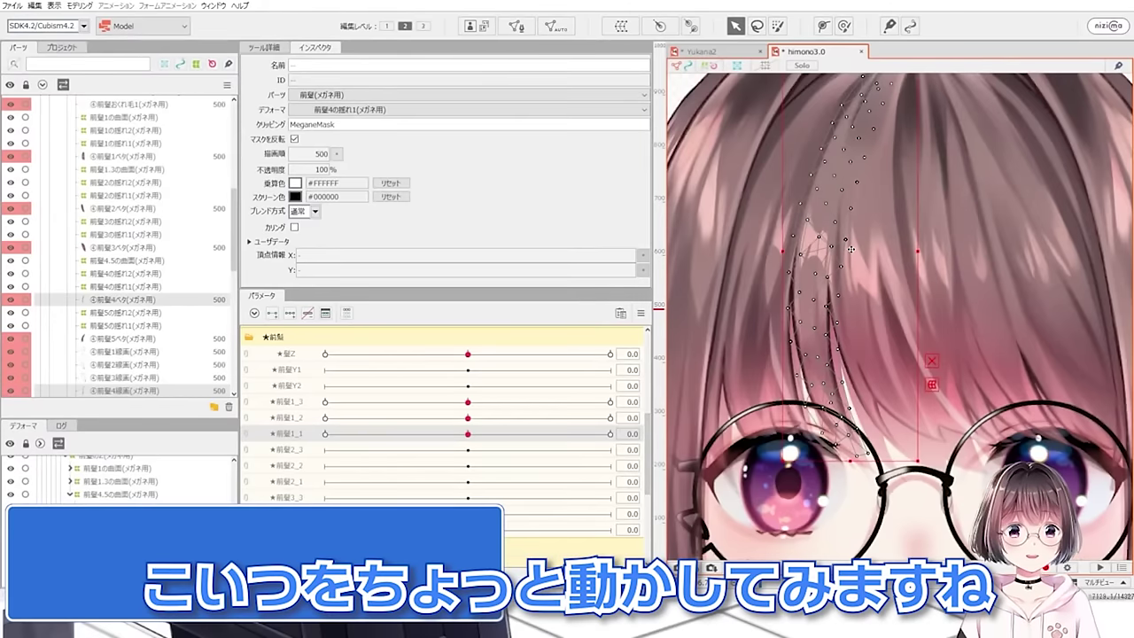
- Select the bangs strand's 前髪4ベタ and 前髪4線画 together and shift them slightly sideways and partly back over the neighbouring hair
scroll(851, 249, "up", 2)
left_click(857, 248)
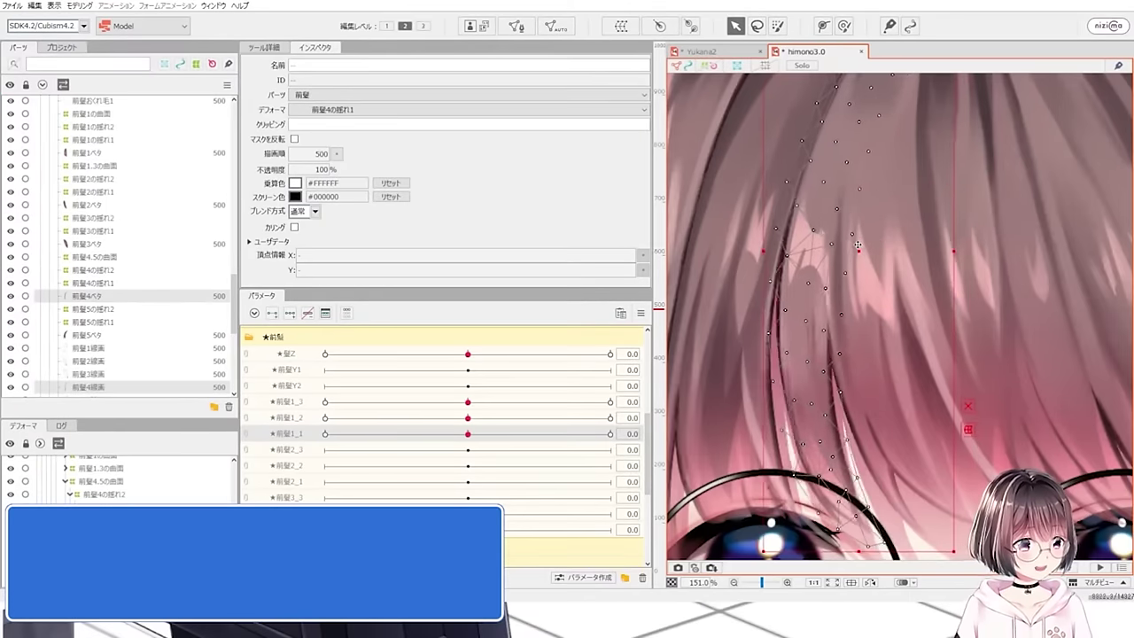
left_click_drag(858, 245, 847, 245)
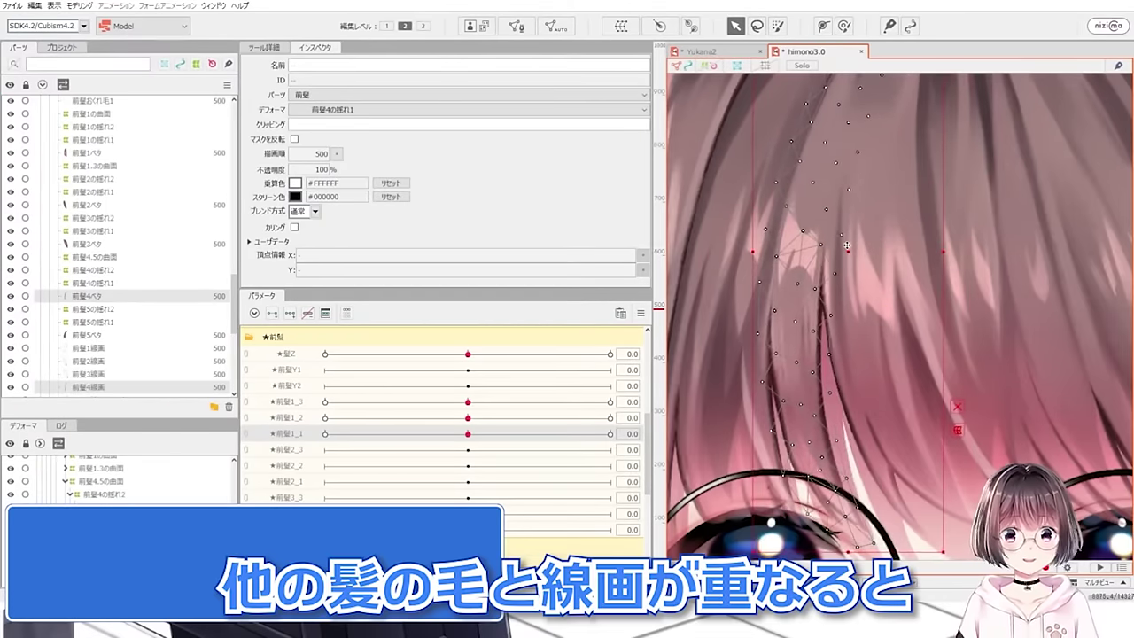
mouse_move(847, 246)
left_mouse_down()
mouse_move(829, 246)
mouse_move(853, 245)
left_mouse_up()
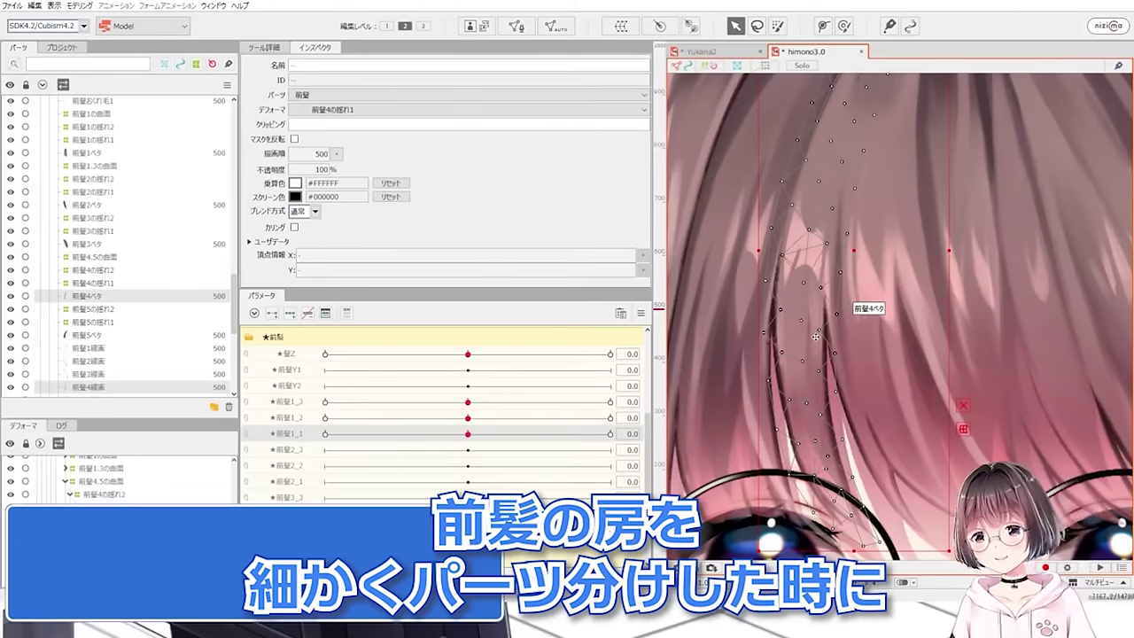
- Select only the fill part 前髪4ベタ and add its line art 前髪4線画 to the selection
left_click(157, 300)
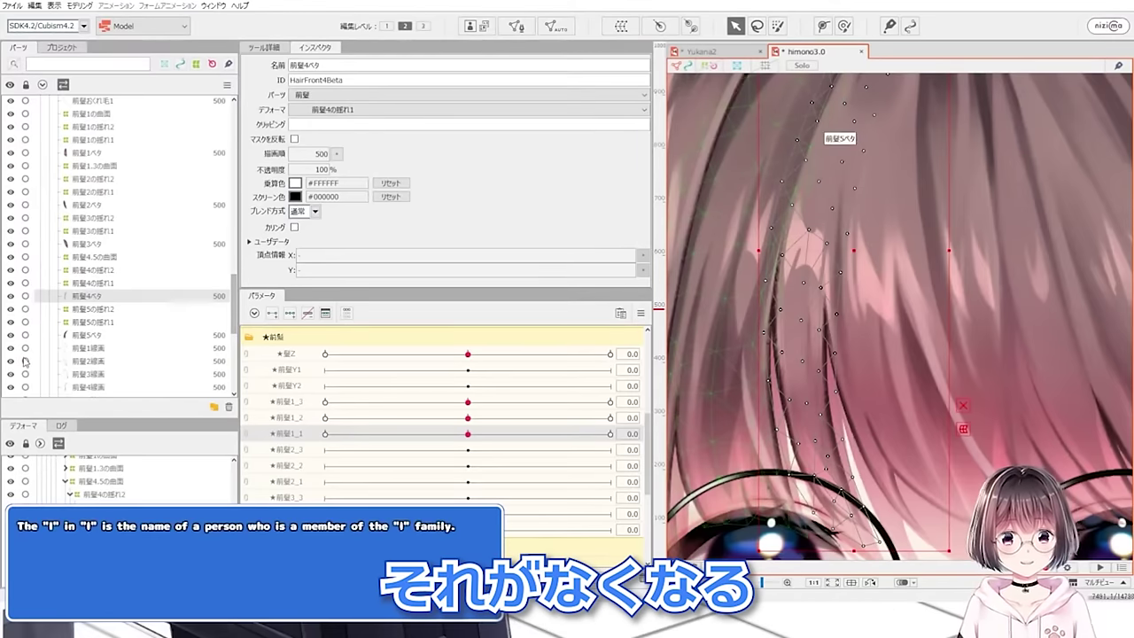
scroll(103, 338, "down", 2)
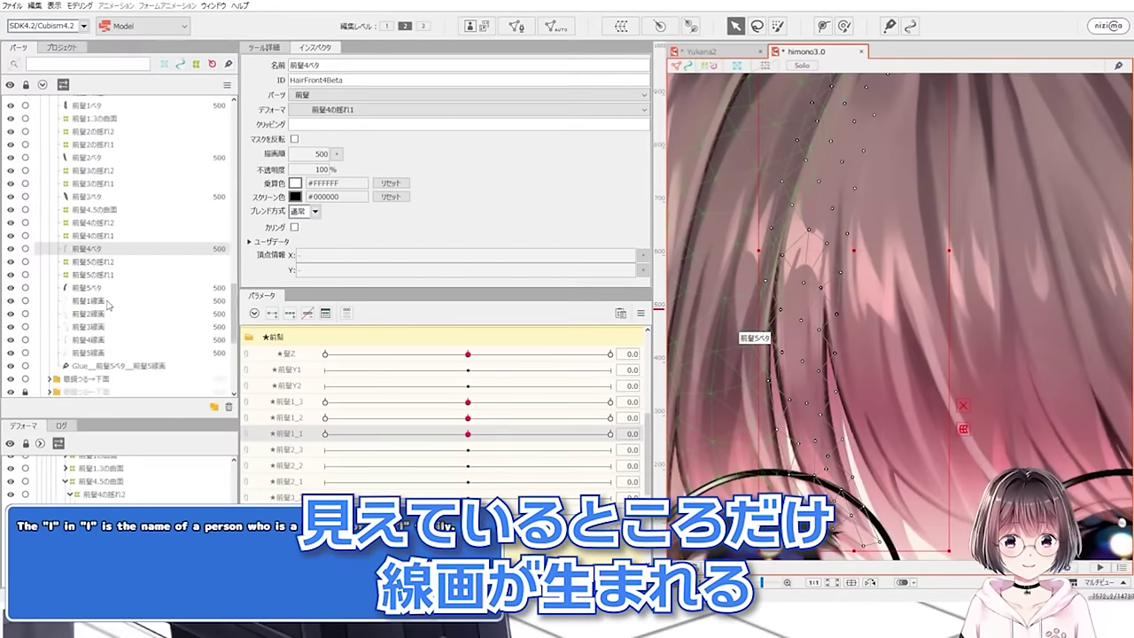
left_click(89, 339, "ctrl")
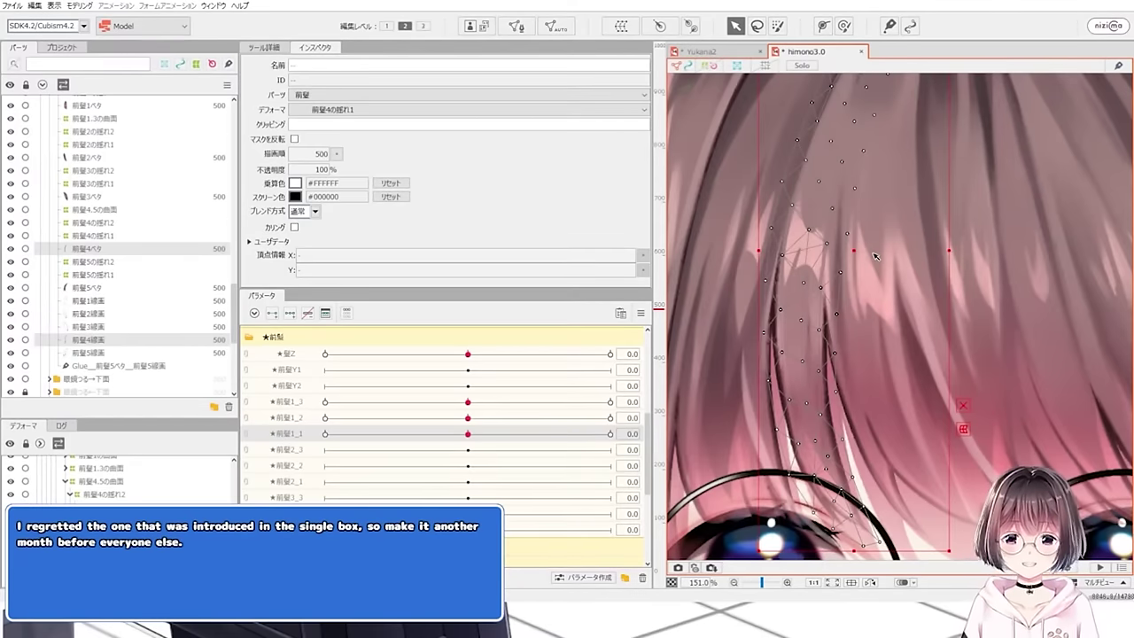
- Select 前髪4ベタ alone, and view 前髪4線画 in Solo display to examine its full outline
left_click(180, 250)
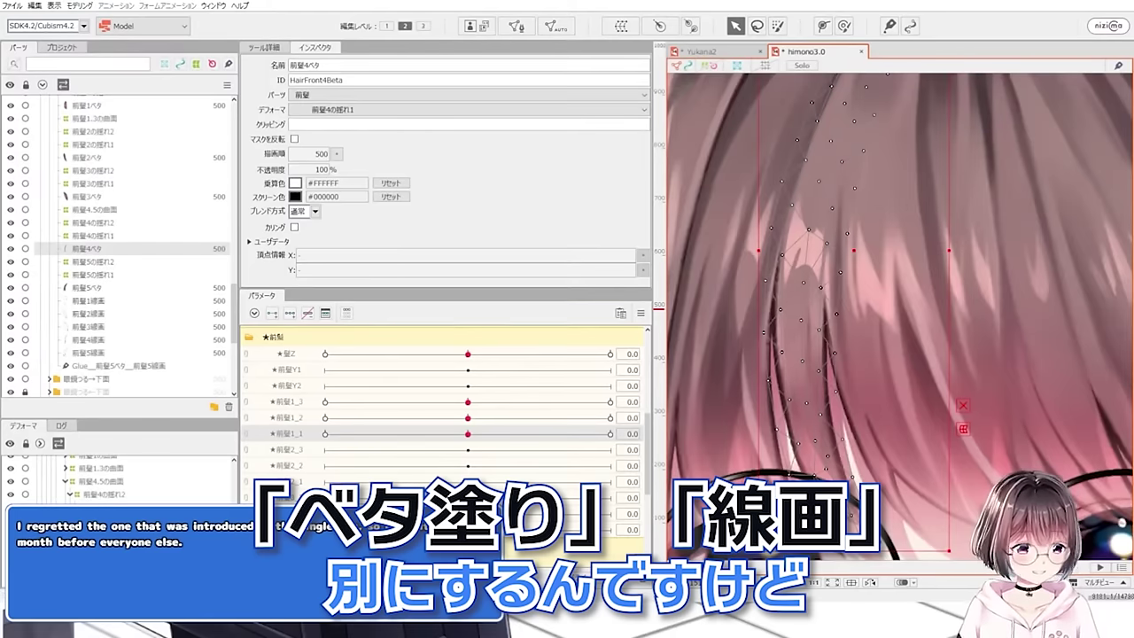
left_click(160, 339)
key("alt+s")
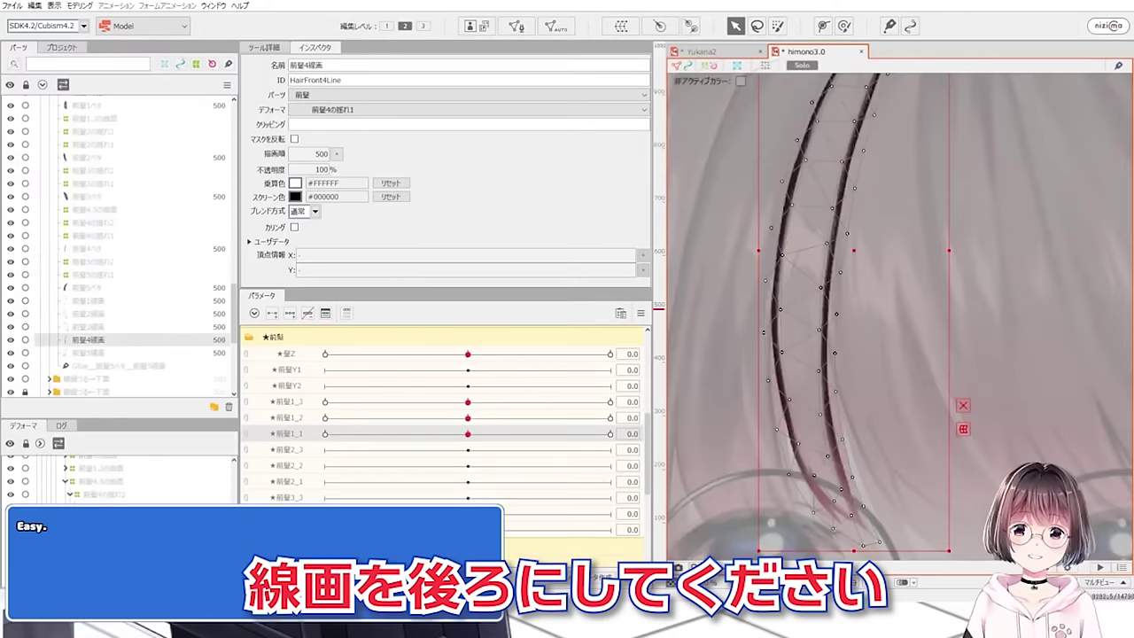
key("alt+s")
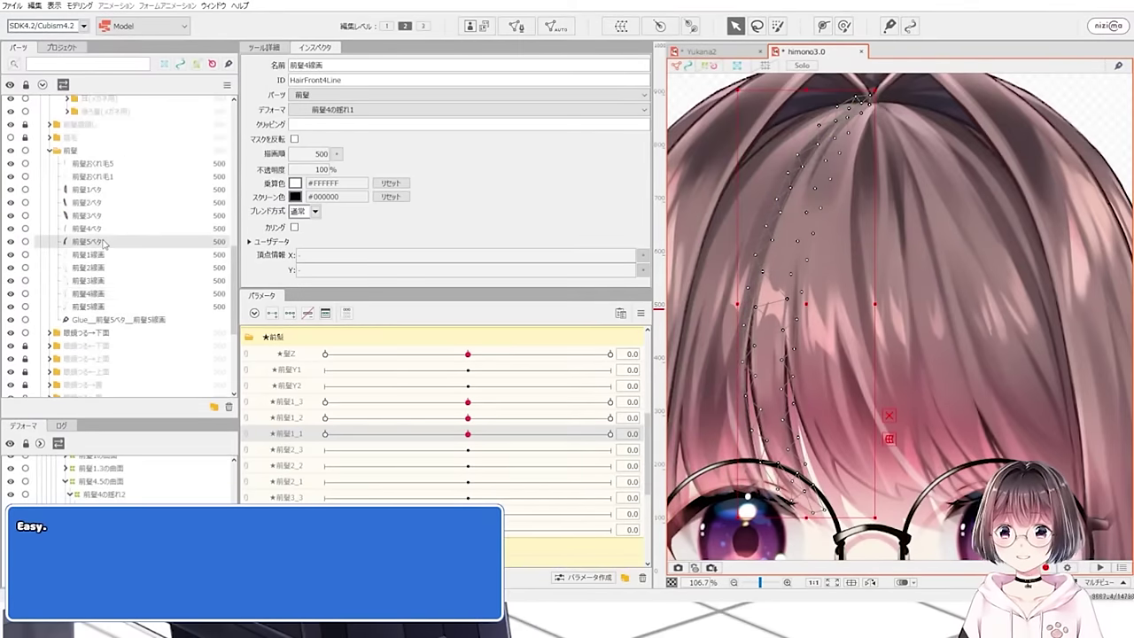
- Examine the 前髪 part order by selecting 前髪5ベタ up to 前髪おくれ毛5 as one group and 前髪1線画 to 前髪5線画 as another
left_click(104, 243)
left_click(125, 167, "shift")
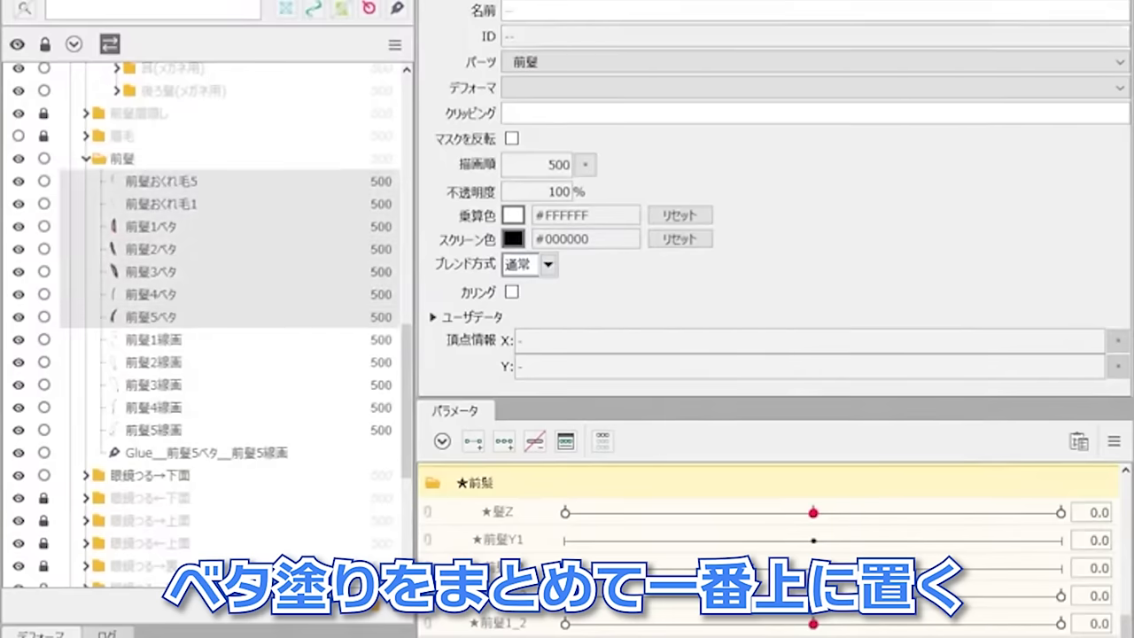
key("Escape")
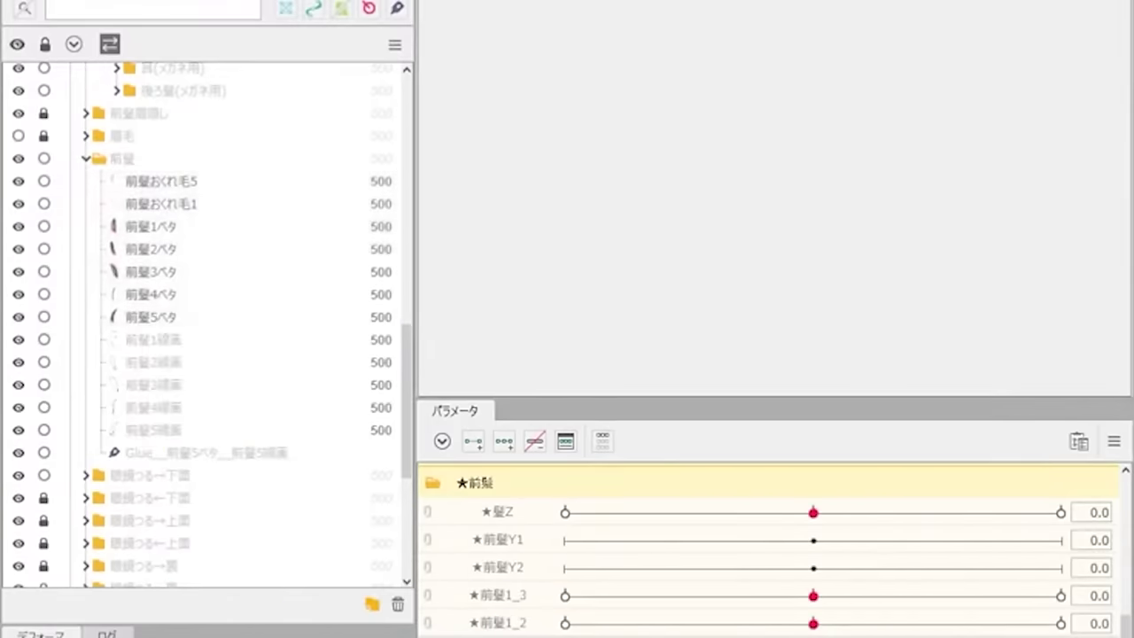
left_click(168, 346)
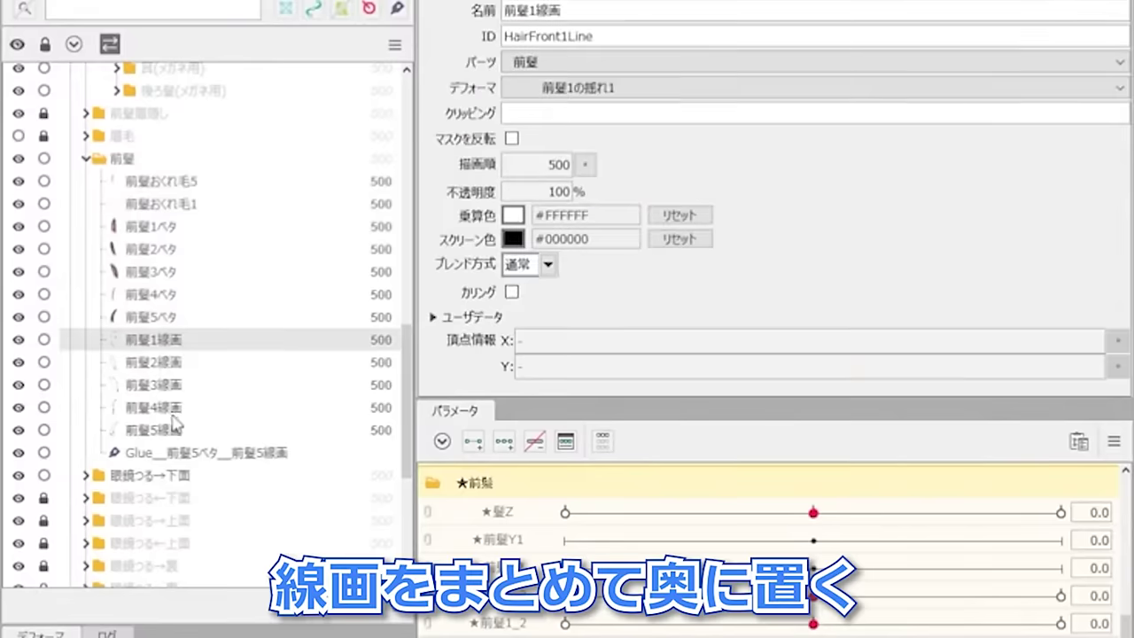
left_click(173, 432, "shift")
key("ctrl+e")
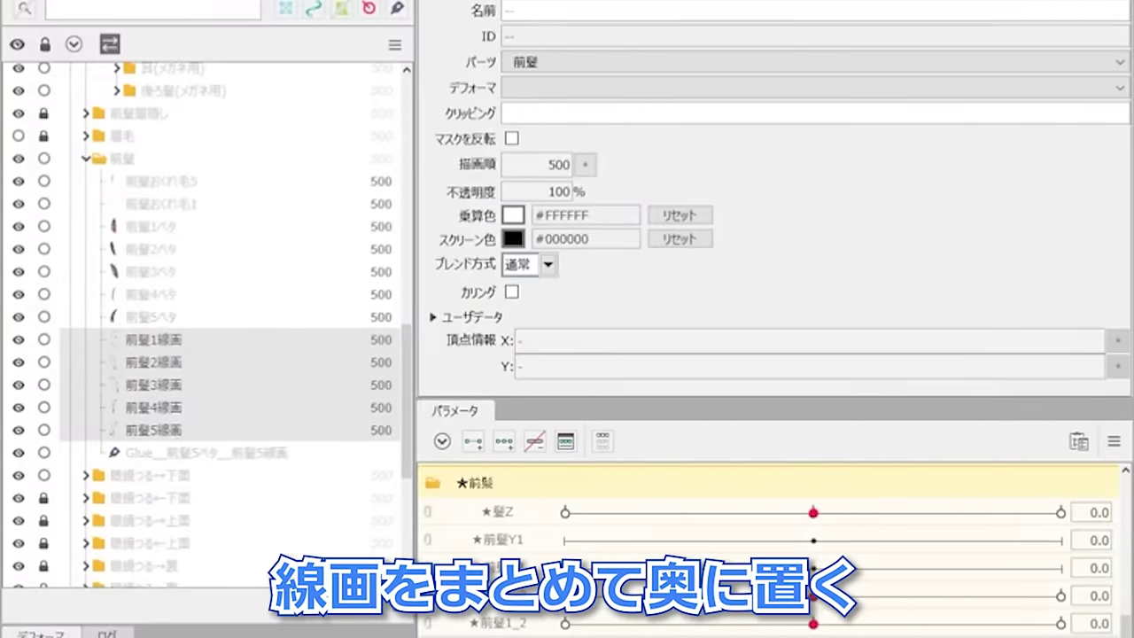
left_click(1035, 255)
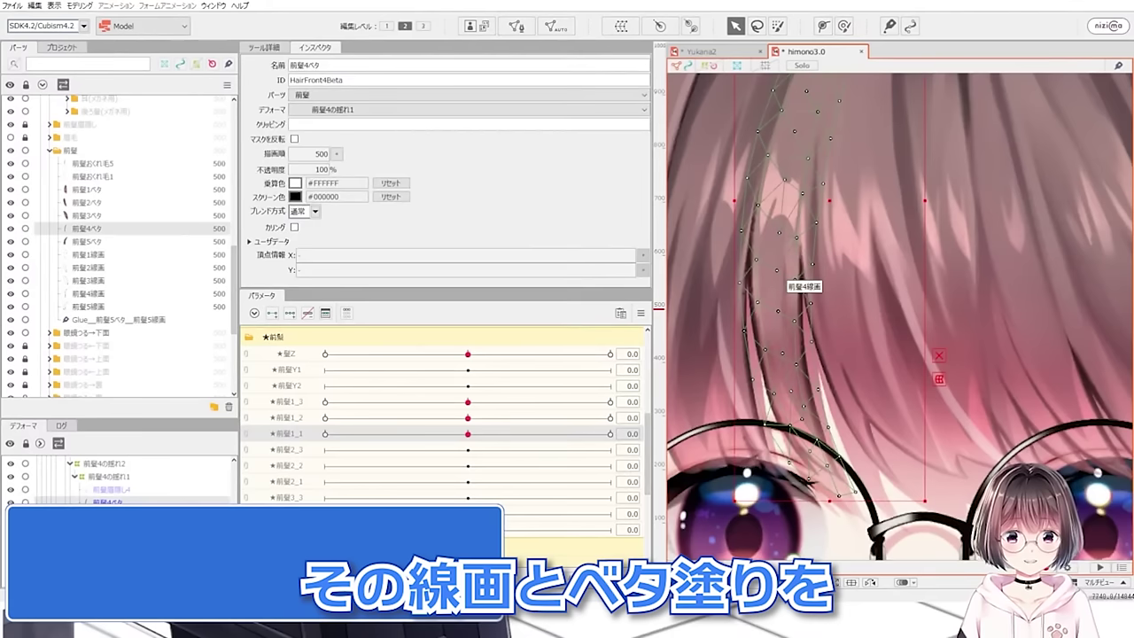
- Add 前髪4線画 to the selected 前髪4ベタ and shift the strand slightly up and to the left
left_click(751, 313, "shift")
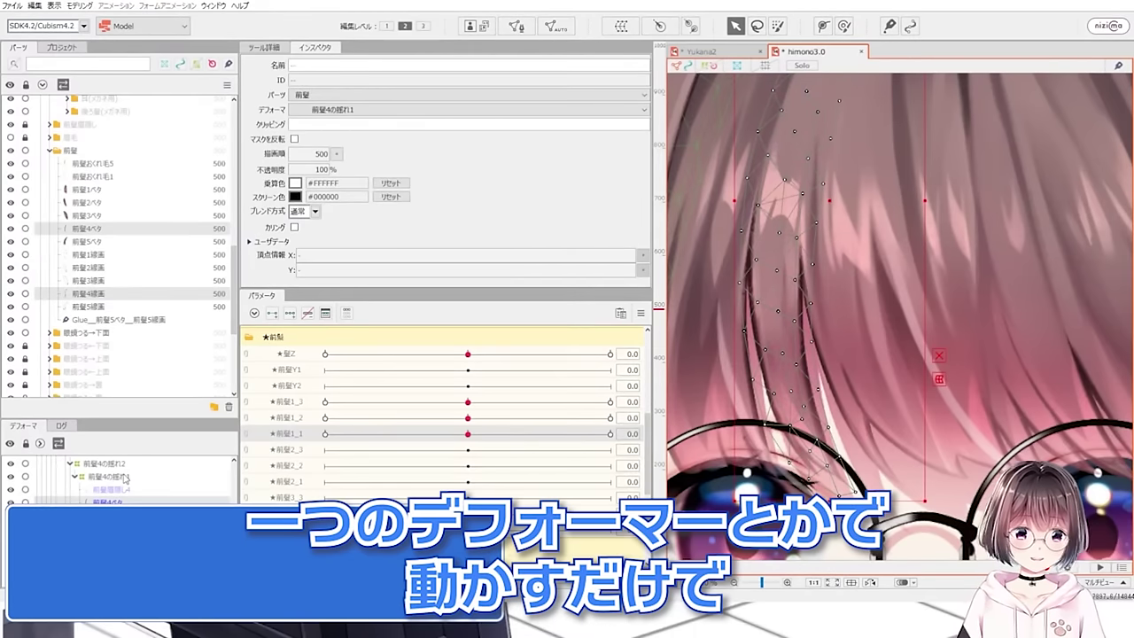
scroll(700, 436, "down", 3)
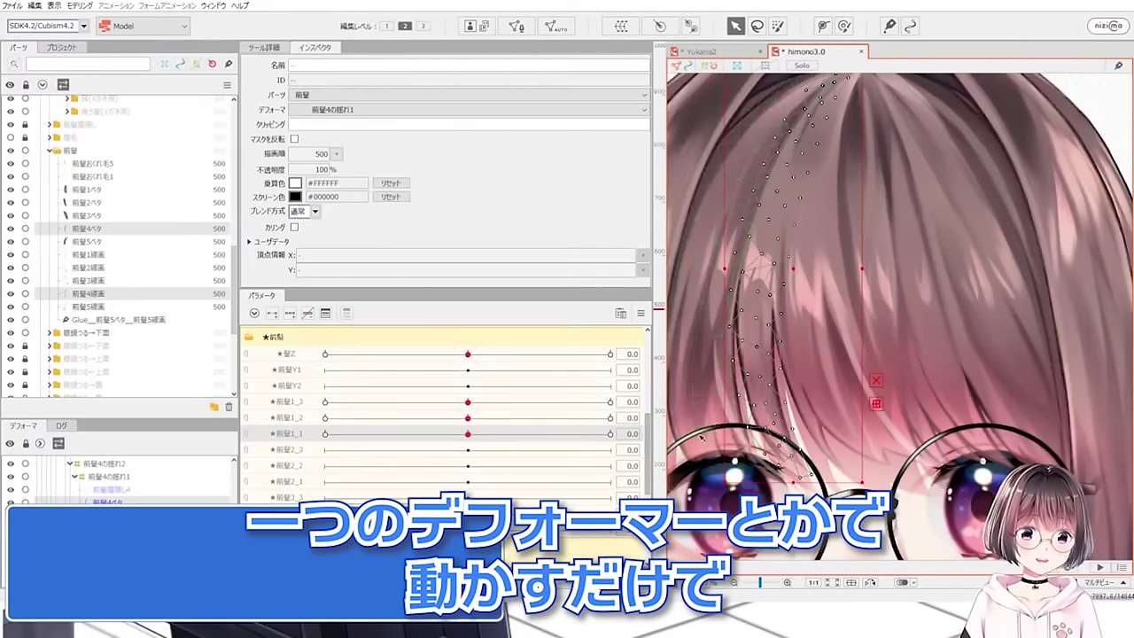
mouse_move(795, 269)
left_mouse_down()
mouse_move(775, 269)
mouse_move(817, 268)
mouse_move(789, 257)
left_mouse_up()
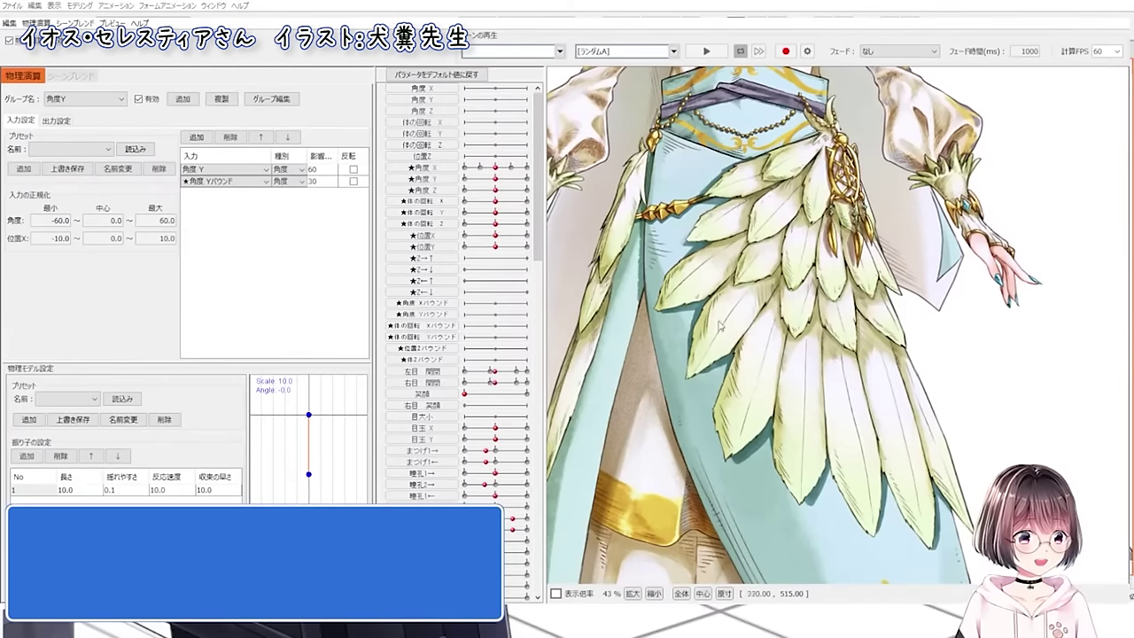
- Move the feathered character in the physics preview to examine how the layered waist feathers sway
scroll(1002, 432, "up", 1)
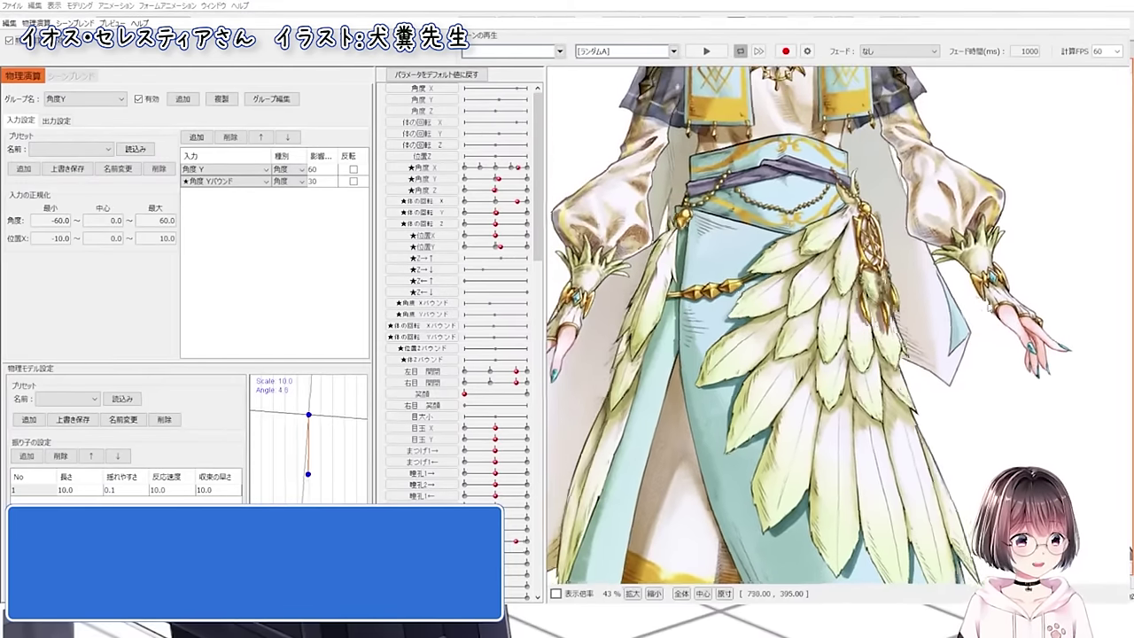
scroll(959, 434, "down", 1)
left_click_drag(959, 434, 1064, 325)
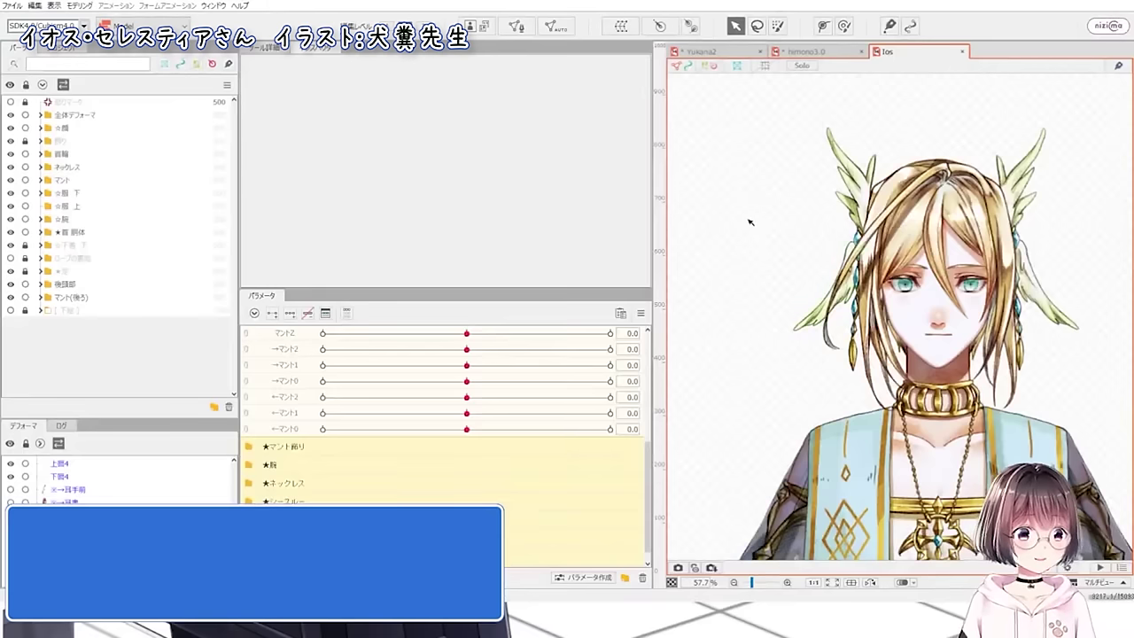
- In the Ios model's 腰の羽→ folder, view 四段目マスク and 三段目マスク→ one at a time in Solo display
scroll(748, 222, "down", 5)
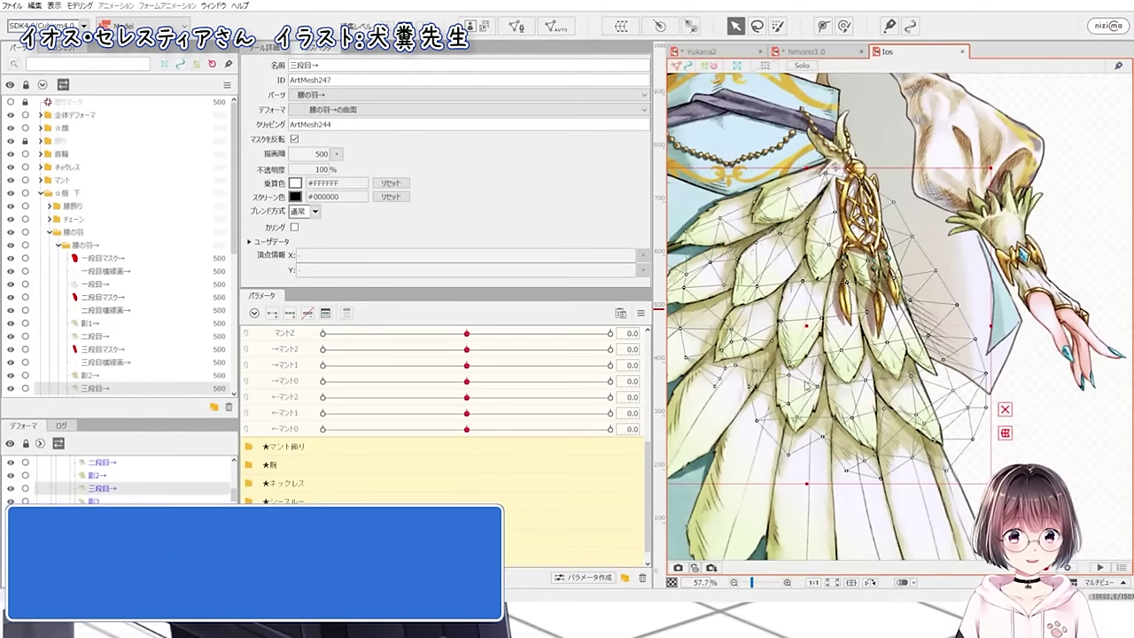
key("s")
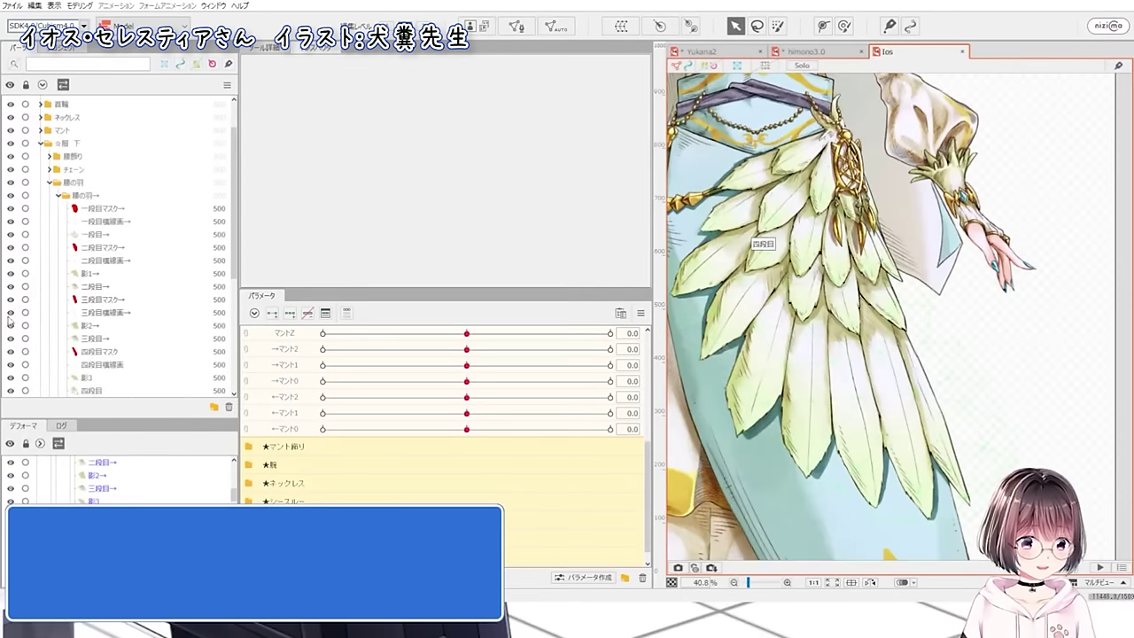
left_click(105, 351)
key("ctrl+shift+s")
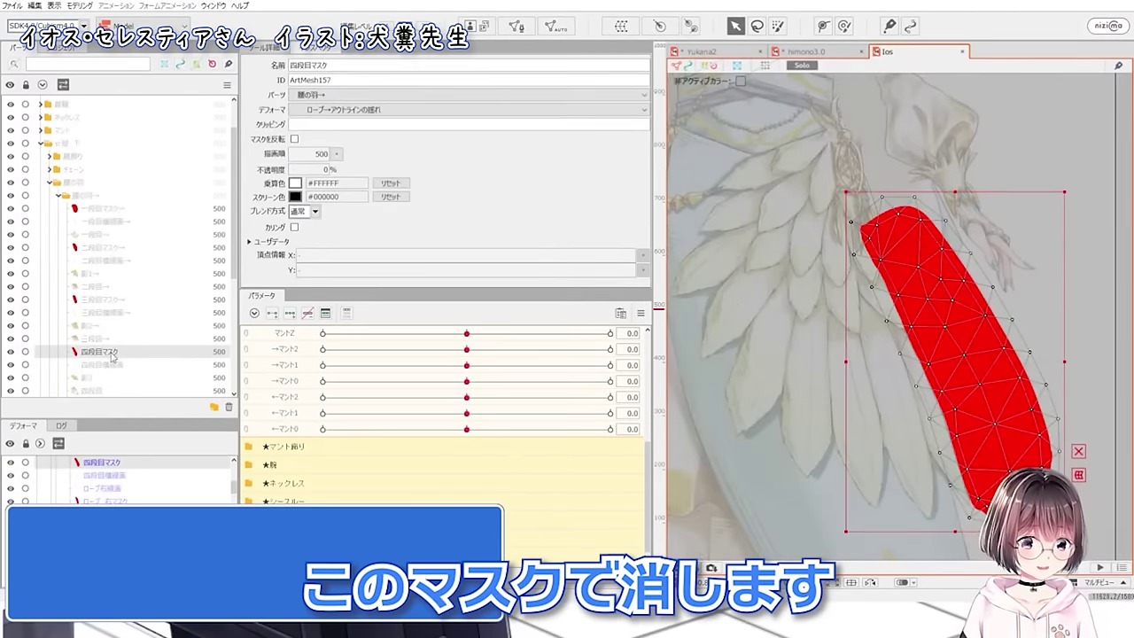
key("ctrl+shift+s")
left_click(101, 301)
key("ctrl+shift+s")
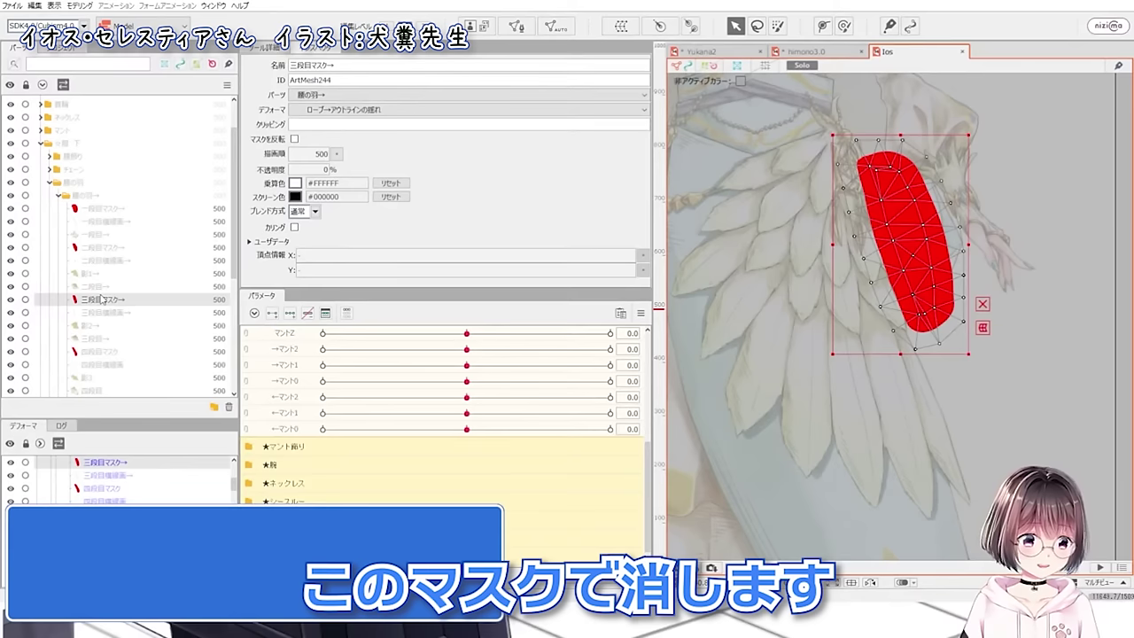
key("ctrl+shift+s")
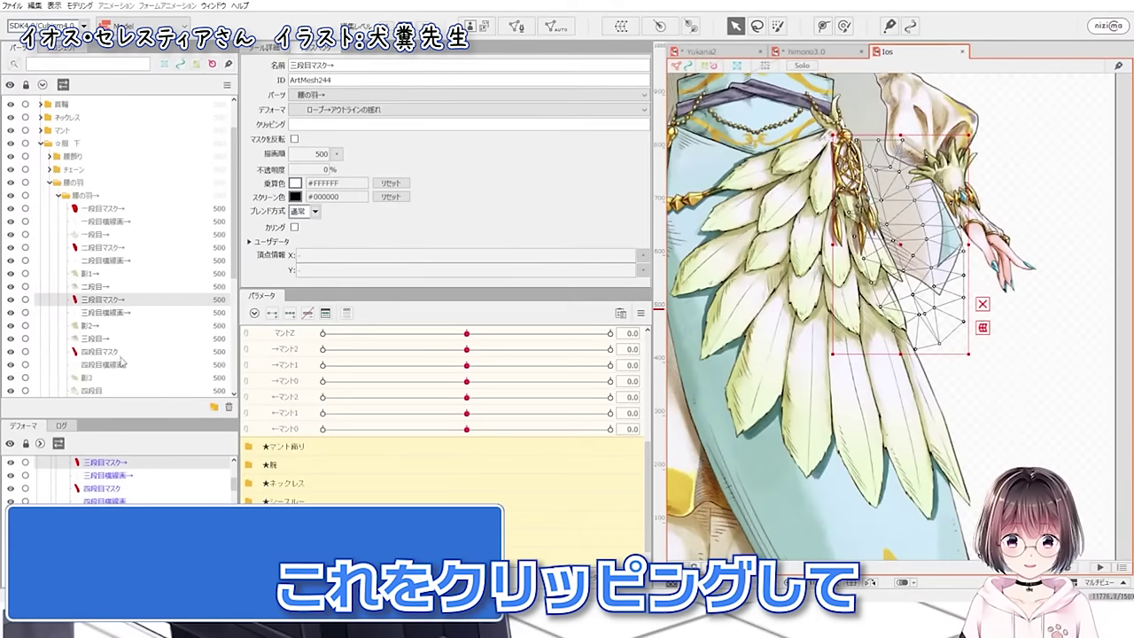
- Turn マスクを反転 off for the waist feathers' 四段目, inspect 四段目マスク, and turn the inversion back on
left_click(92, 390)
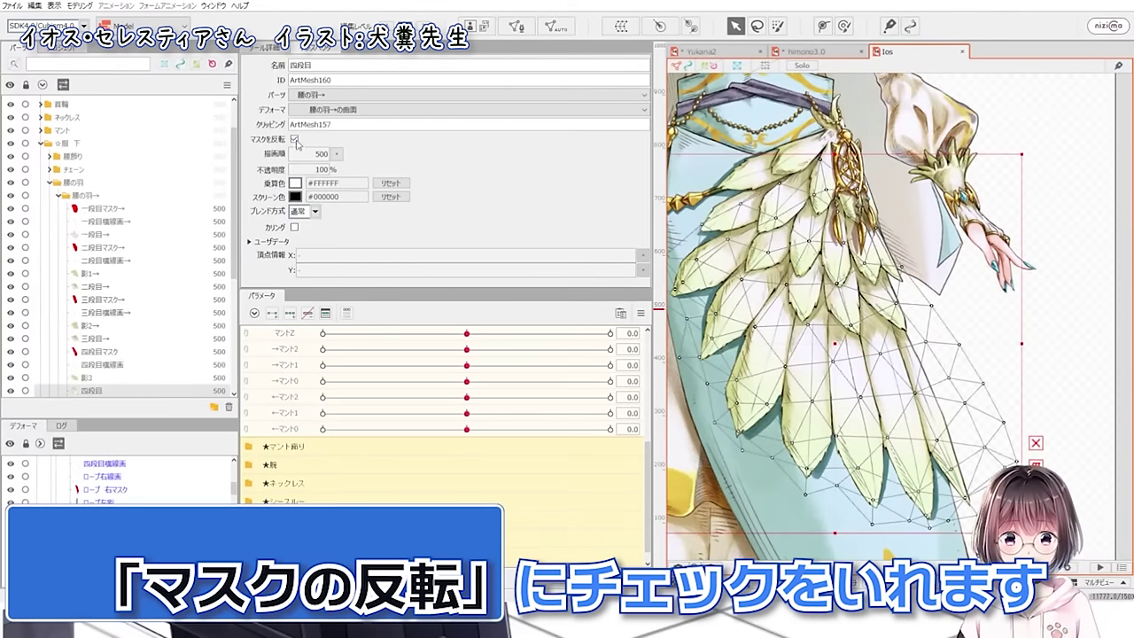
left_click(295, 140)
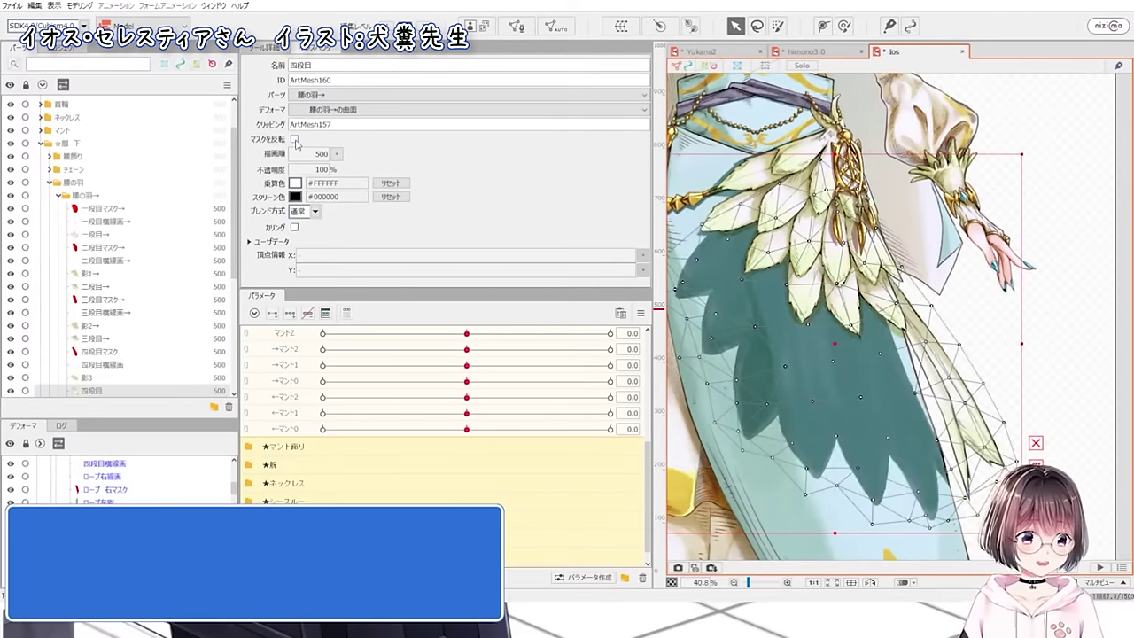
left_click(100, 352)
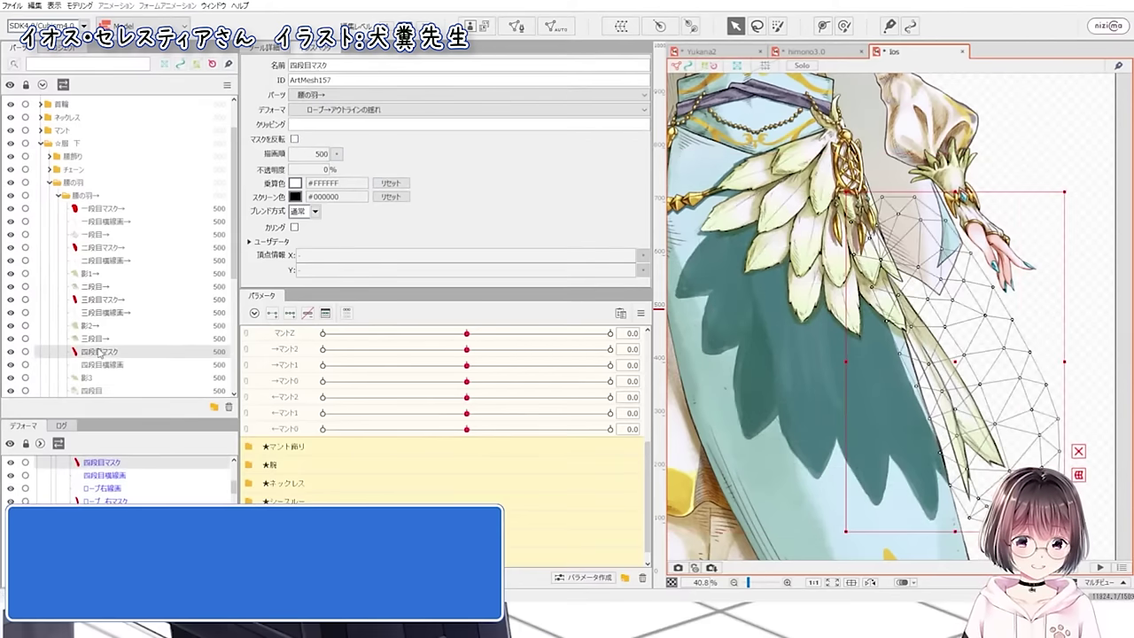
left_click(52, 391)
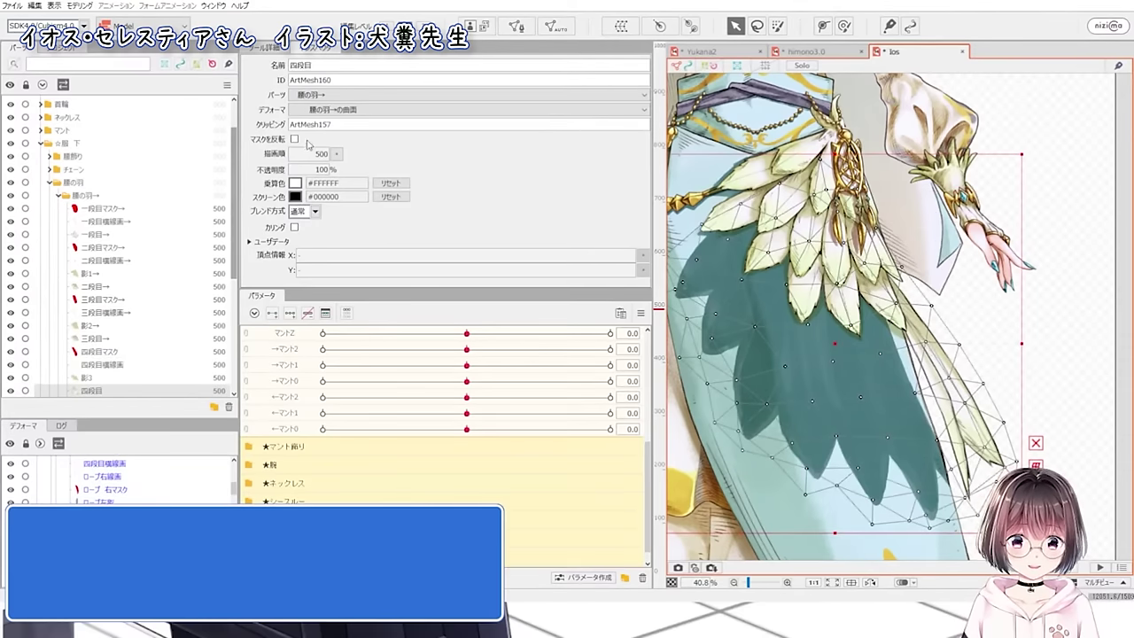
left_click(293, 140)
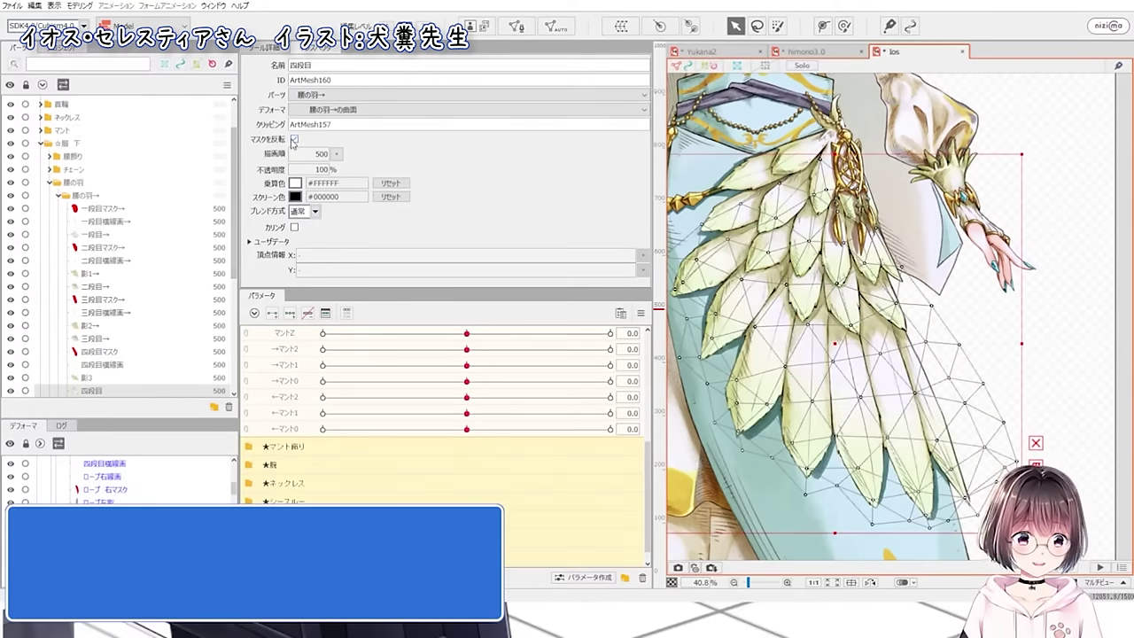
- View the waist feathers' 二段目マスク→ and 一段目マスク→ alternately in Solo display
left_click(129, 249)
key("s")
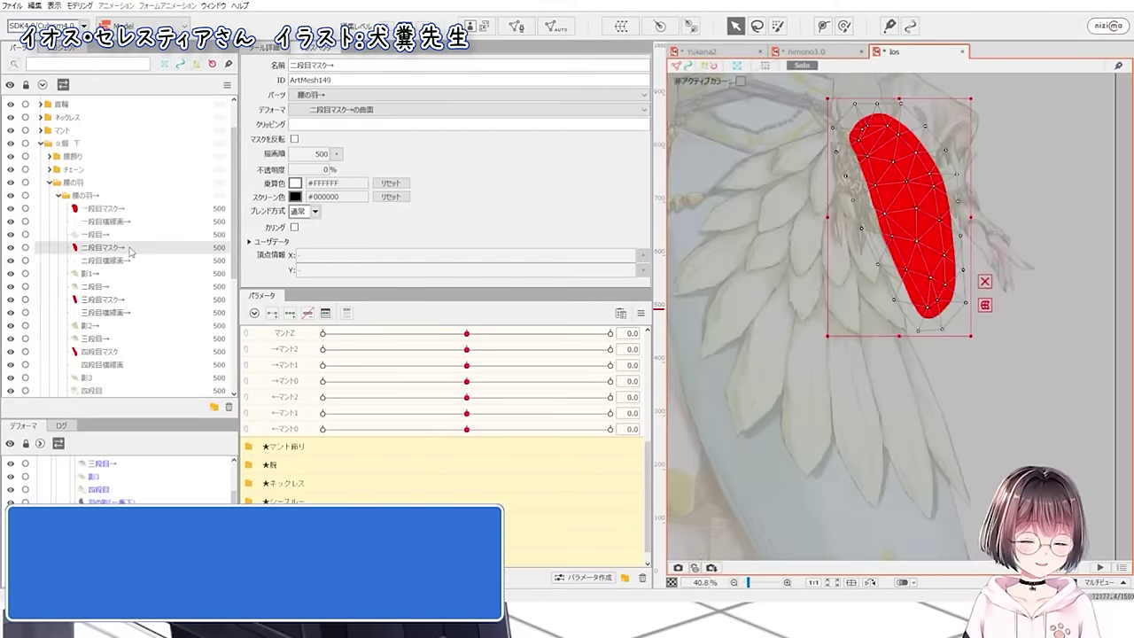
key("s")
left_click(133, 209)
key("s")
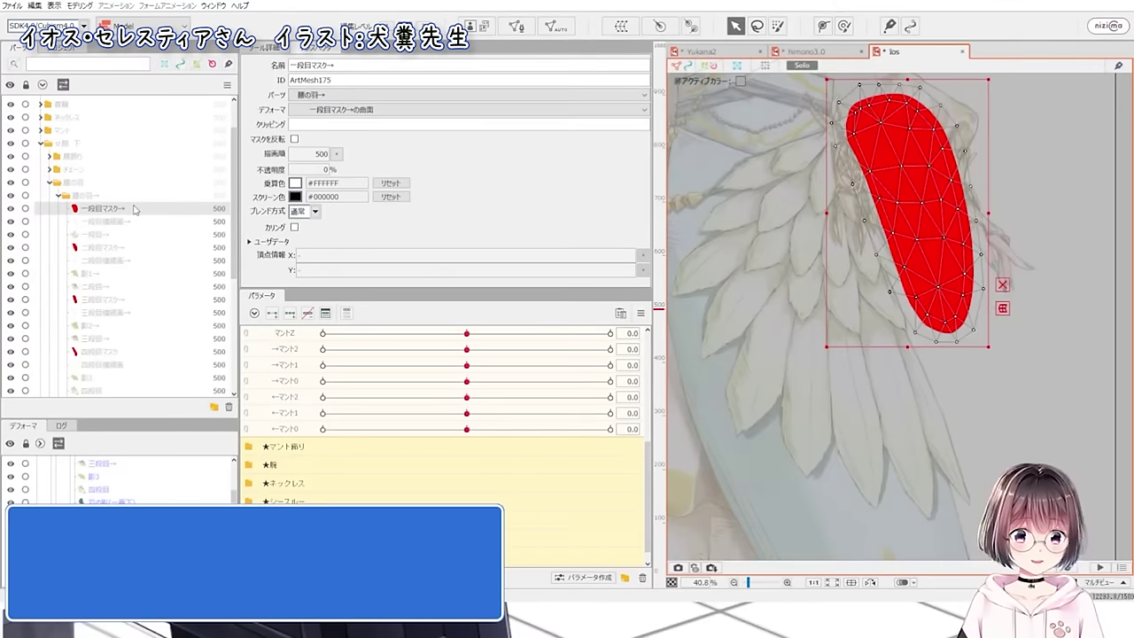
key("s")
left_click(118, 248)
key("s")
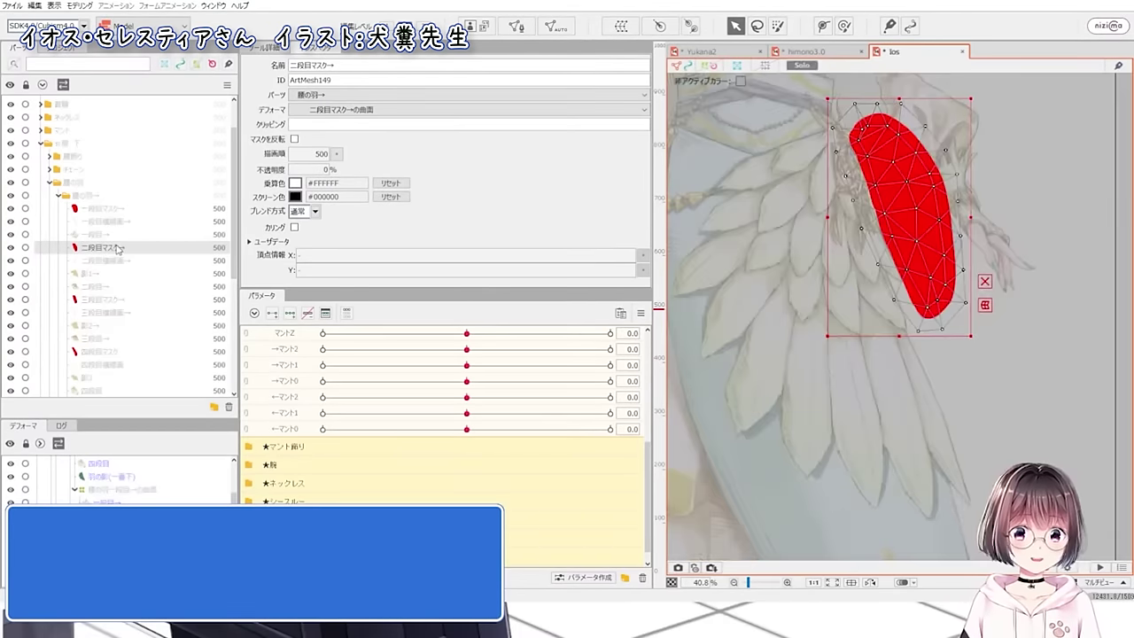
key("s")
- View 三段目マスク→ and 四段目マスク one at a time in Solo display
left_click(110, 300)
key("s")
key("s")
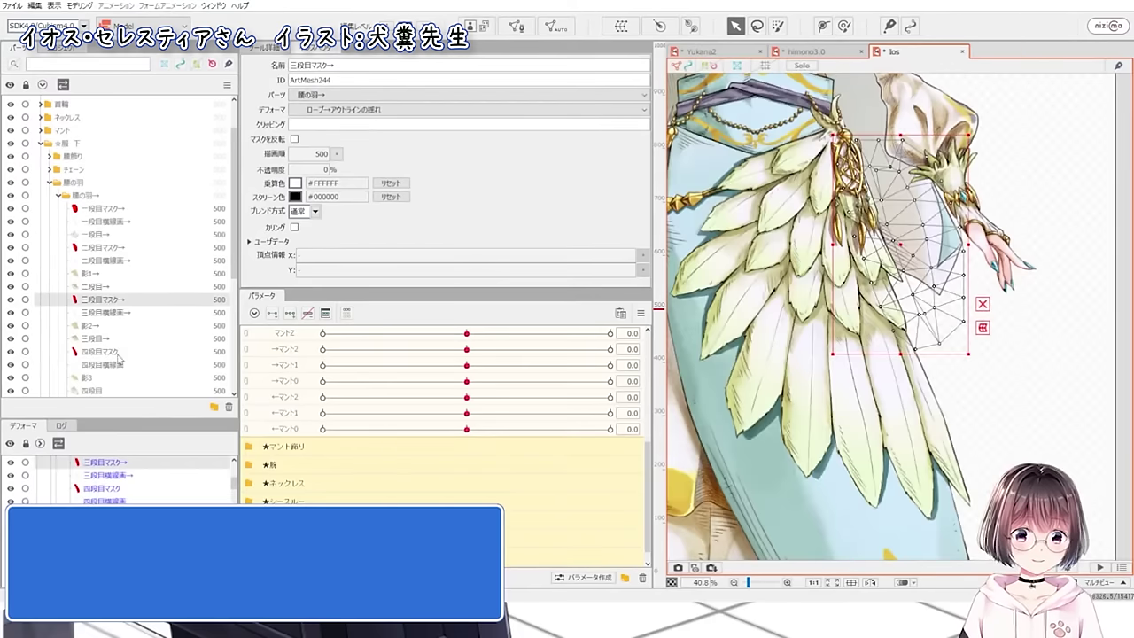
left_click(121, 354)
key("s")
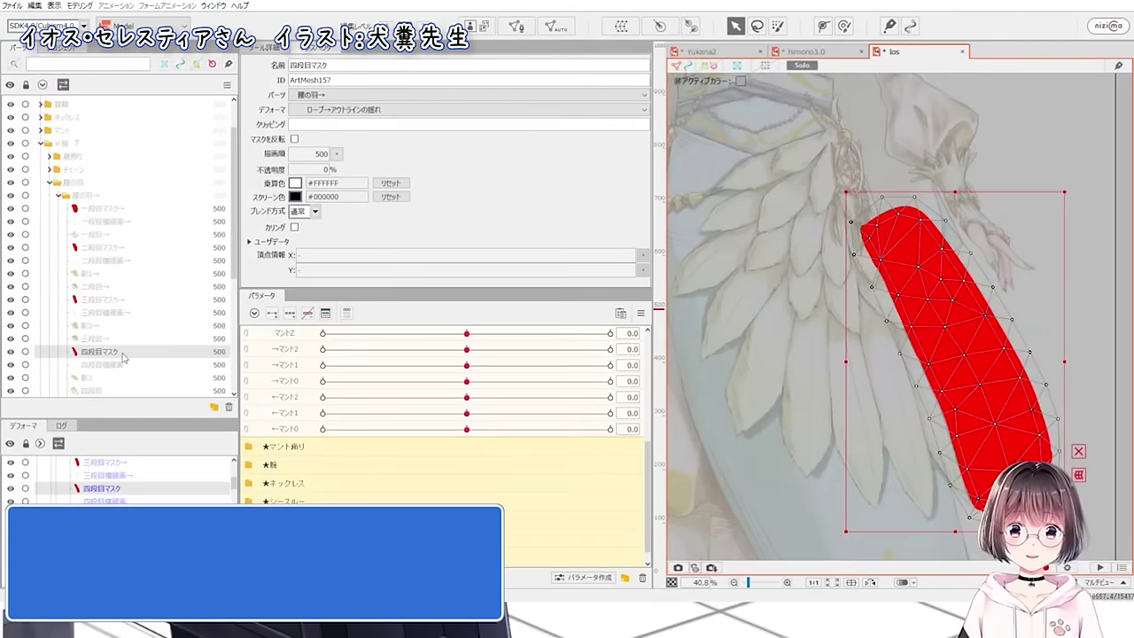
key("s")
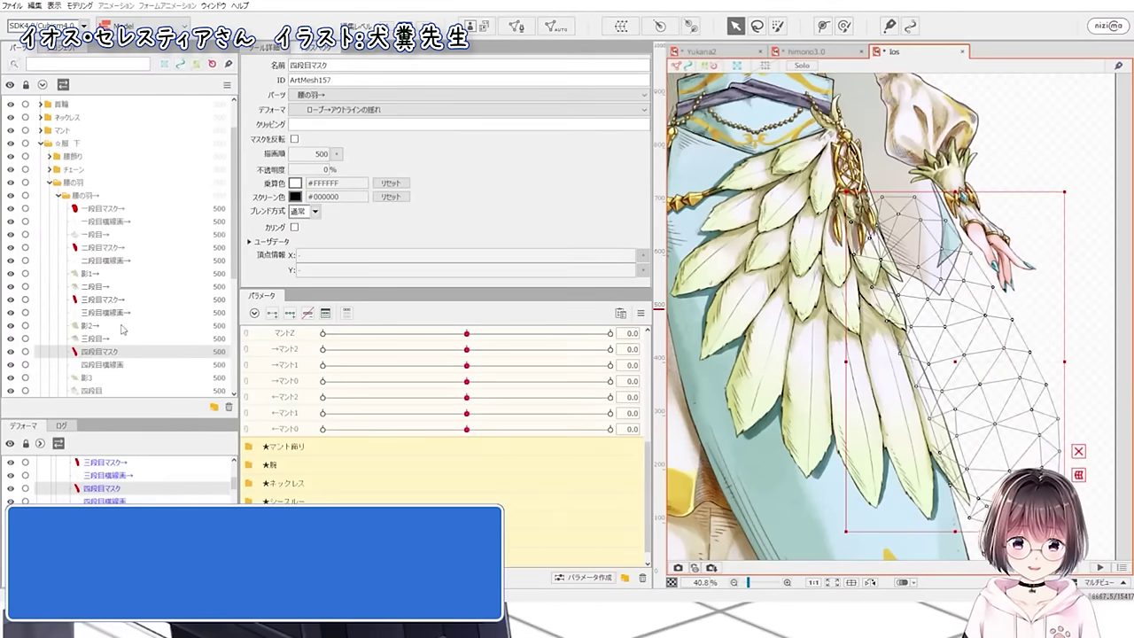
- Swing the waist feathers with the ★ローブ group's ローブ→X parameter and show the 腰の羽→の曲面 warp deformer on the canvas
scroll(475, 426, "up", 5)
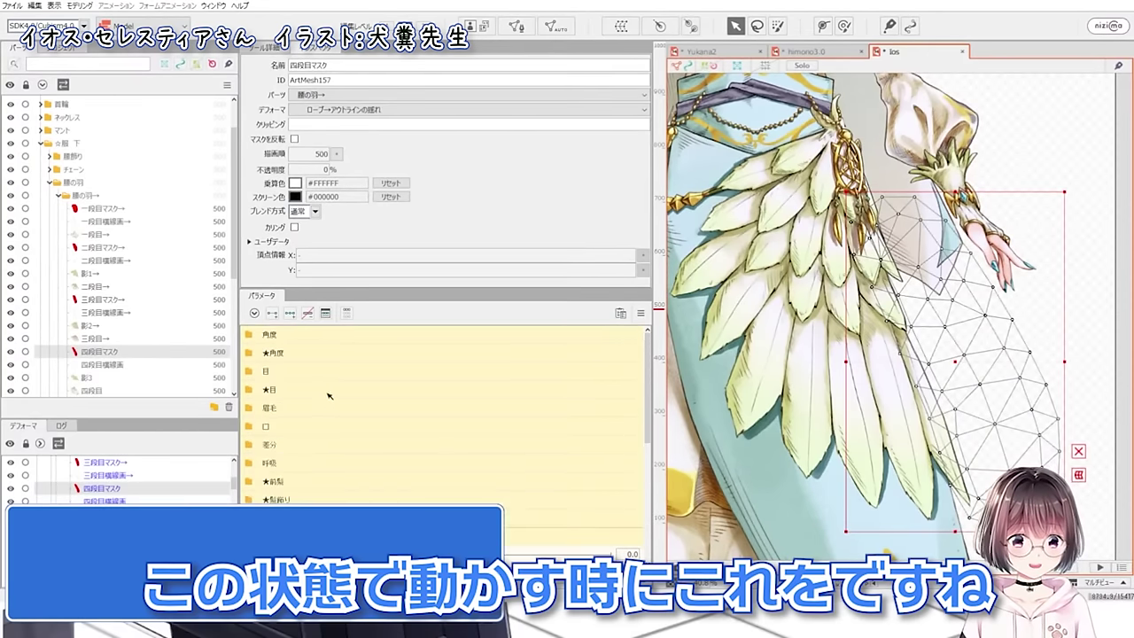
left_click_drag(468, 418, 498, 420)
left_click_drag(549, 420, 487, 420)
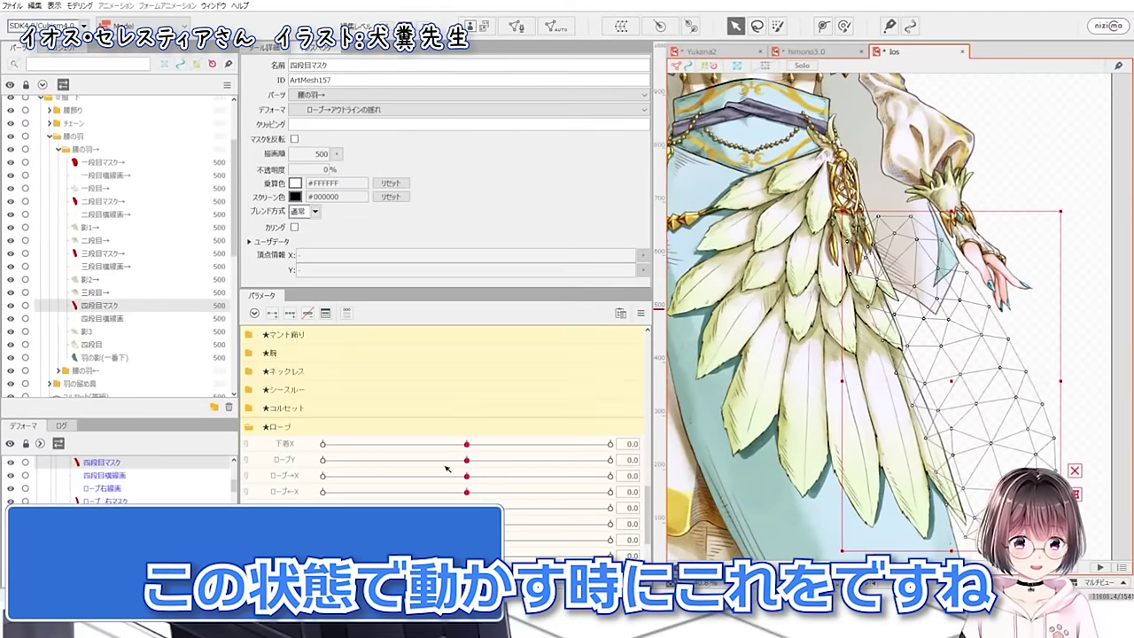
left_click_drag(487, 479, 465, 477)
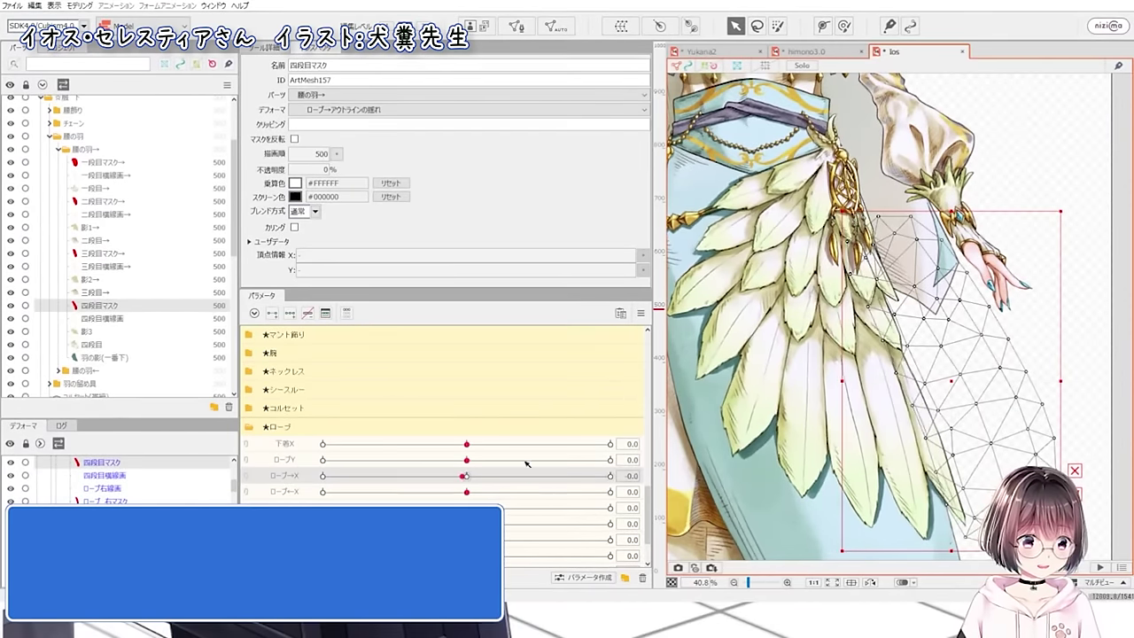
left_click(796, 393)
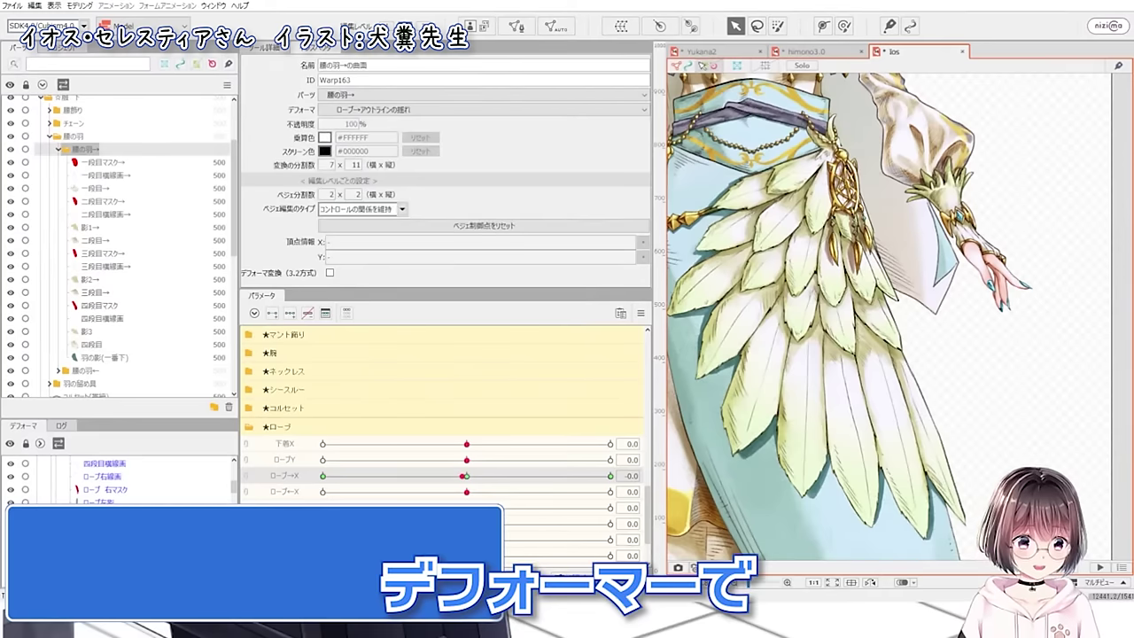
left_click(708, 66)
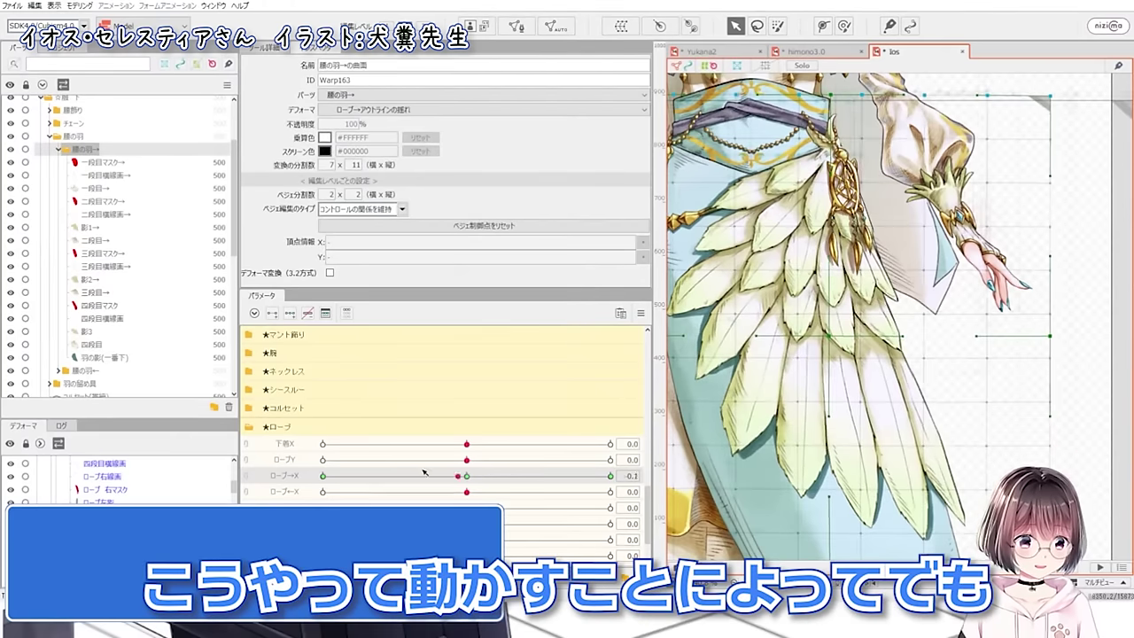
- Select 四段目マスク, swing ローブ→X to examine the mask's movement, and leave the parameter at 0.6
left_click(128, 307)
mouse_move(483, 475)
left_mouse_down()
mouse_move(448, 471)
mouse_move(570, 458)
mouse_move(390, 462)
mouse_move(643, 439)
mouse_move(487, 476)
mouse_move(426, 470)
mouse_move(568, 487)
mouse_move(606, 479)
mouse_move(440, 492)
mouse_move(471, 483)
left_mouse_up()
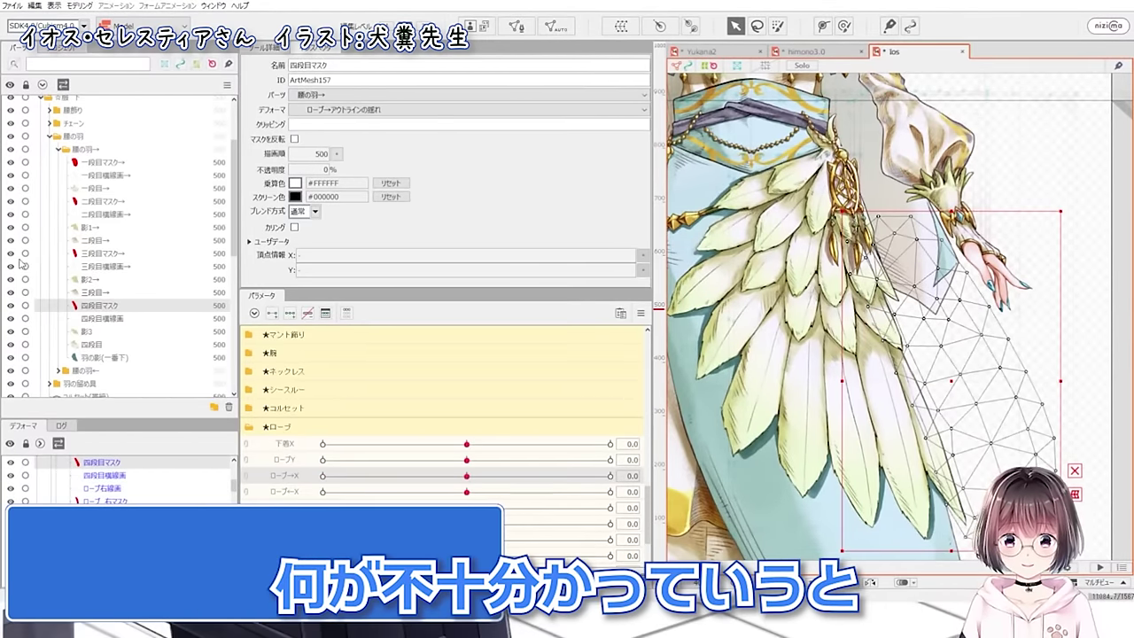
left_click_drag(501, 479, 379, 443)
left_click_drag(3, 356, 506, 494)
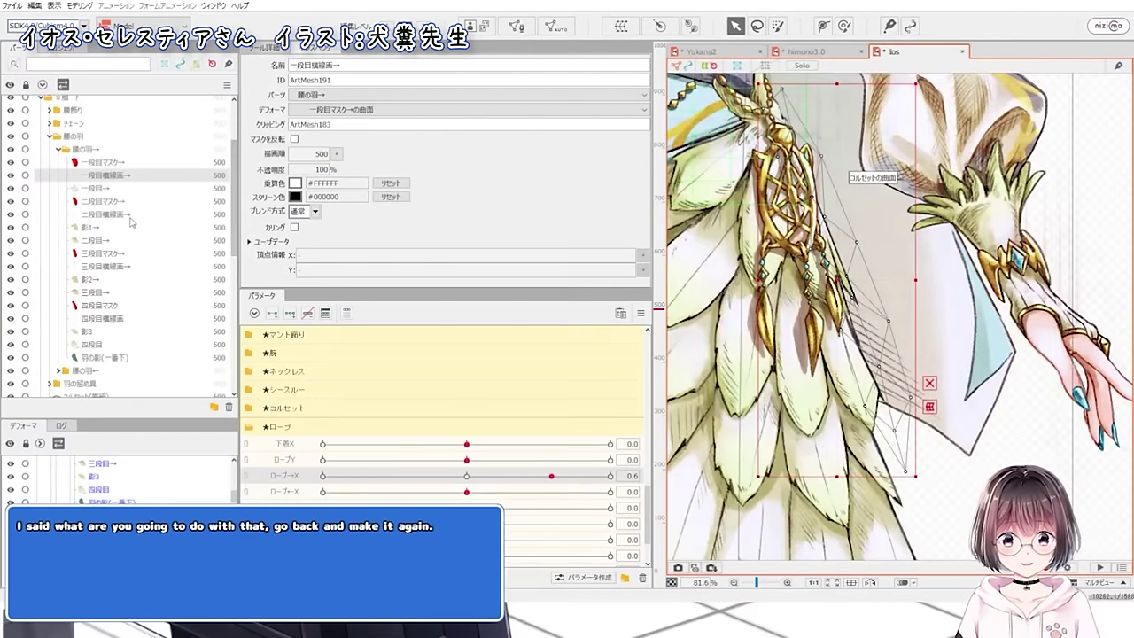
- Inspect the clipping and feather edges of 二段目横線画→, 三段目横線画→, 四段目横線画 and 四段目
left_click(131, 219)
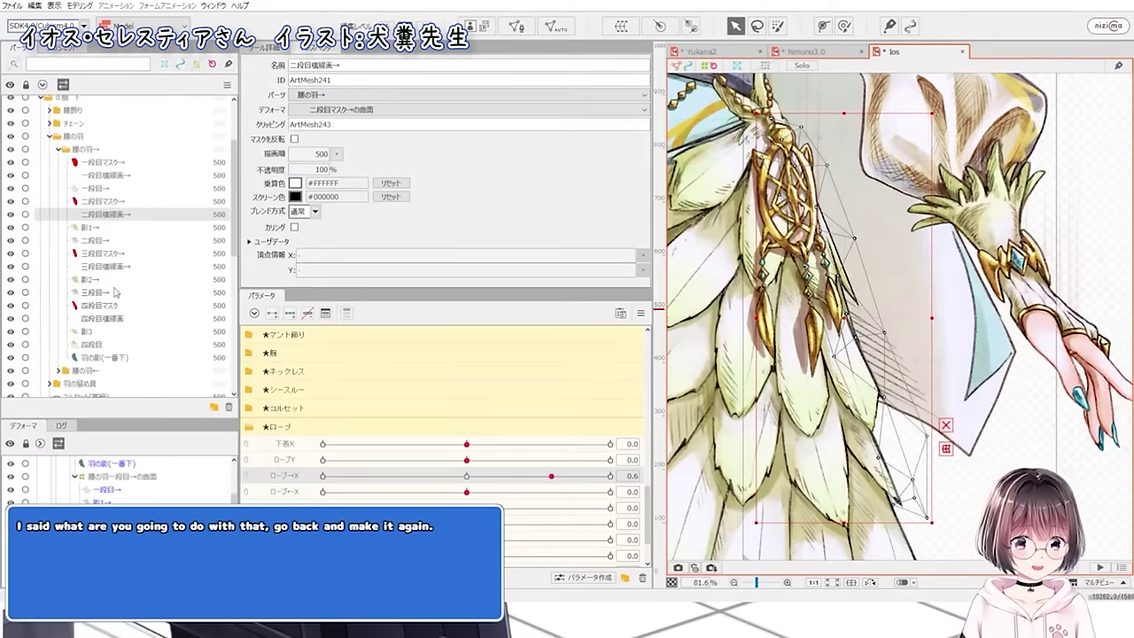
left_click(125, 267)
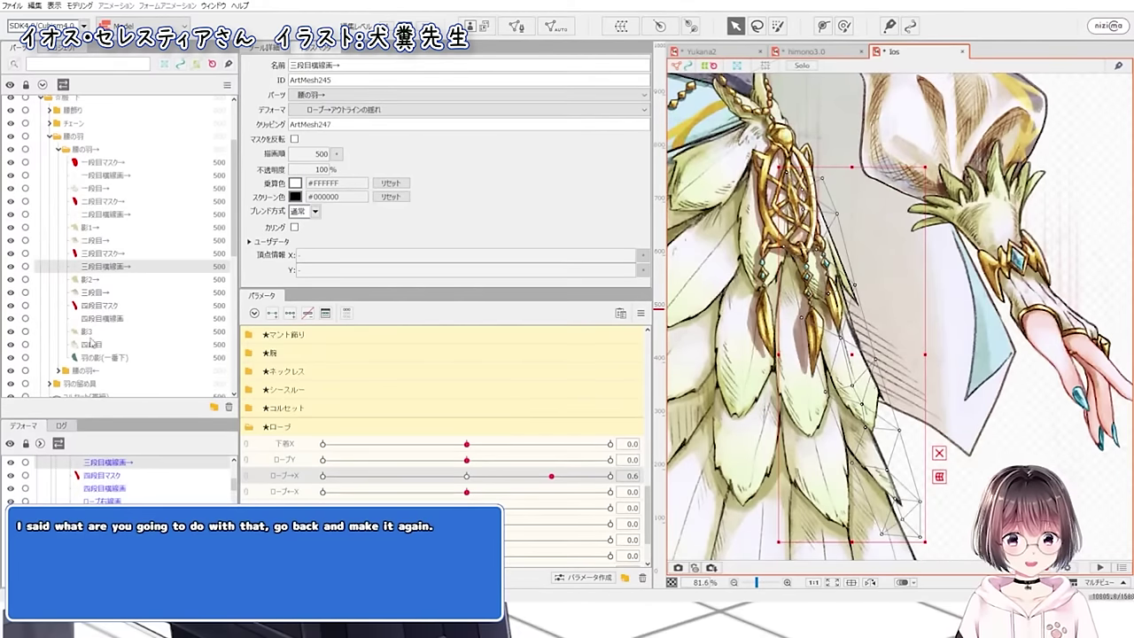
left_click(104, 320)
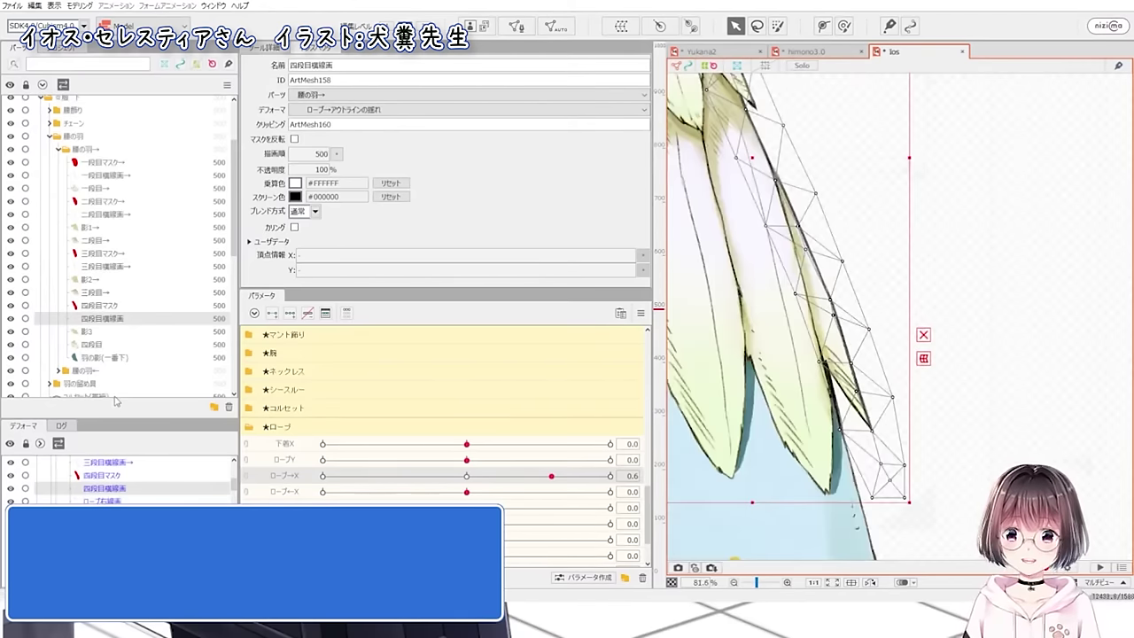
left_click(130, 344)
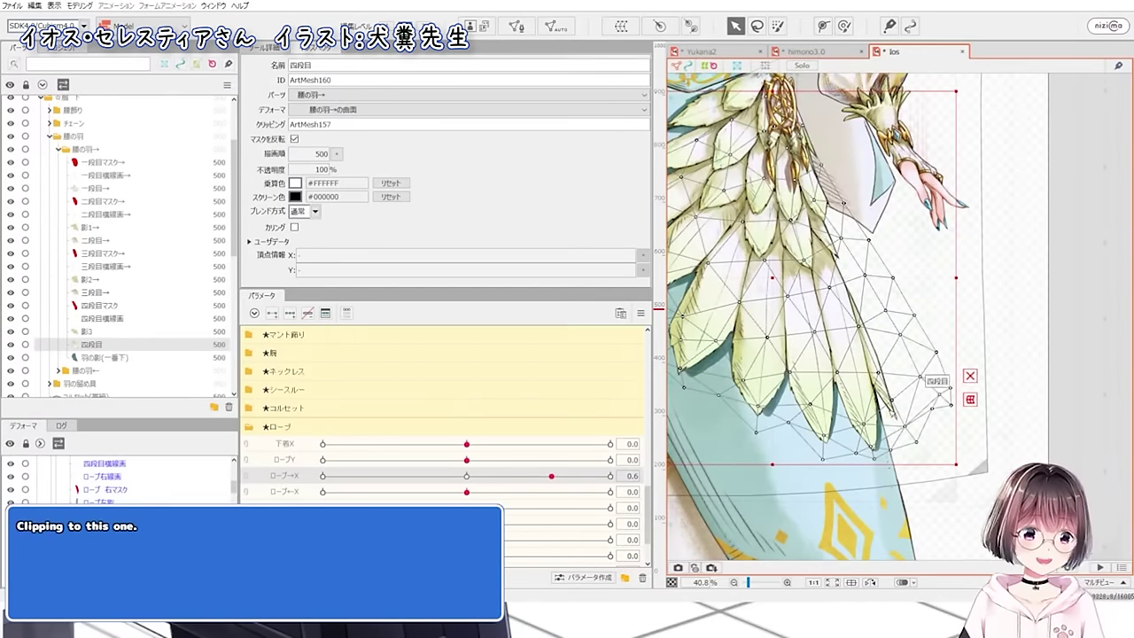
scroll(886, 406, "up", 5)
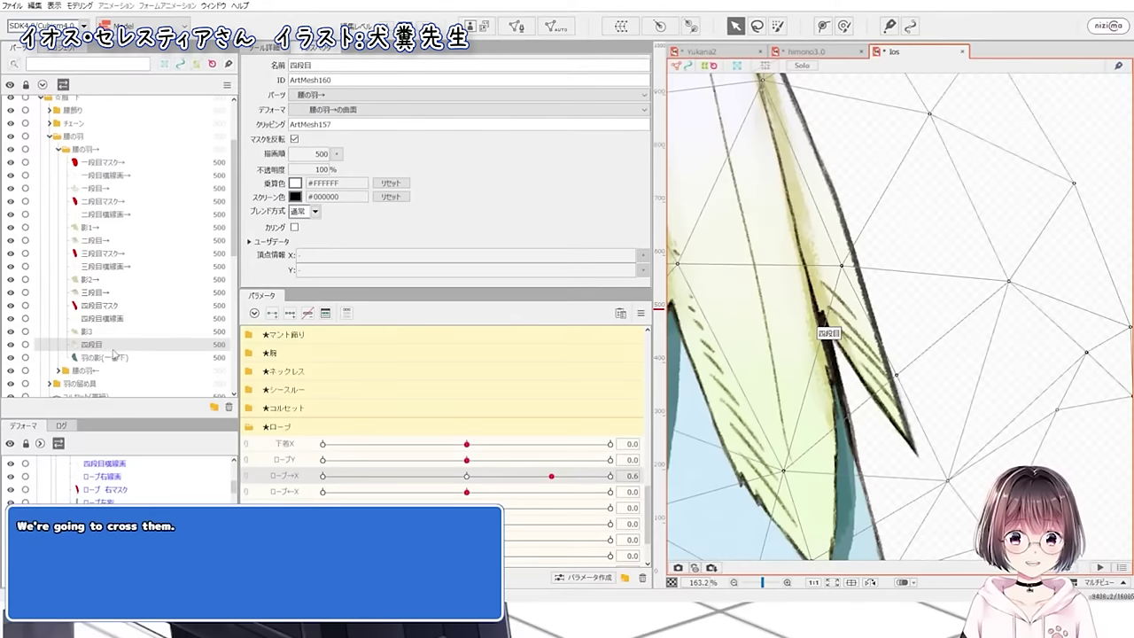
scroll(726, 453, "down", 2)
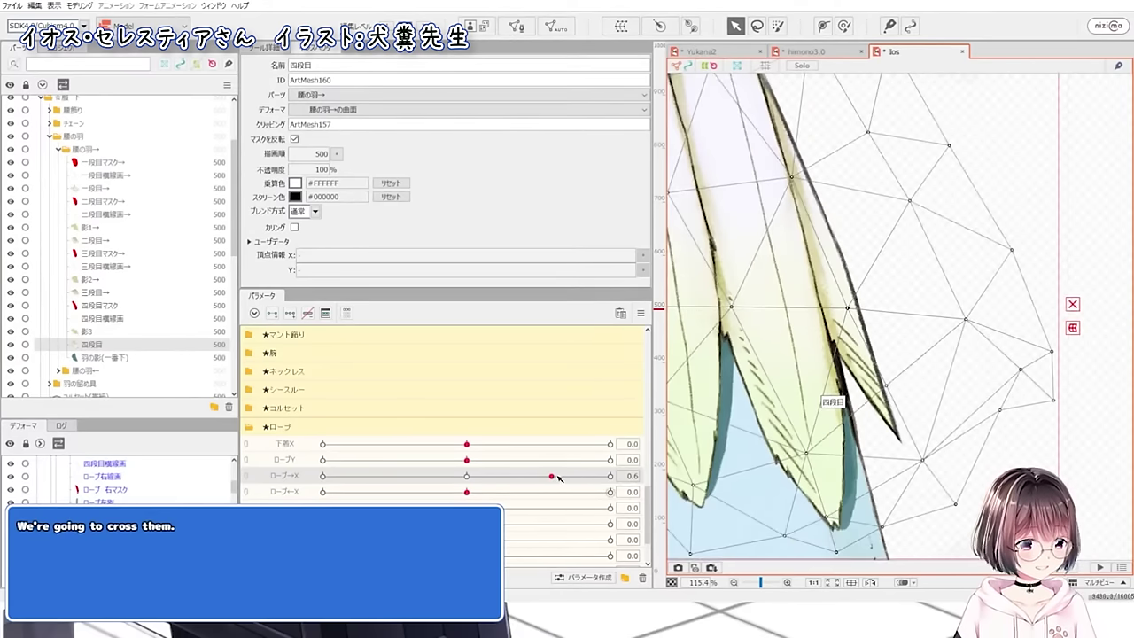
- Set ローブ→X to -0.5, examine the feather line art up close, then clear the selection and reset the parameter to 0.0
left_click_drag(551, 477, 399, 479)
scroll(963, 497, "down", 5)
scroll(926, 326, "up", 4)
scroll(941, 434, "up", 2)
scroll(986, 366, "down", 6)
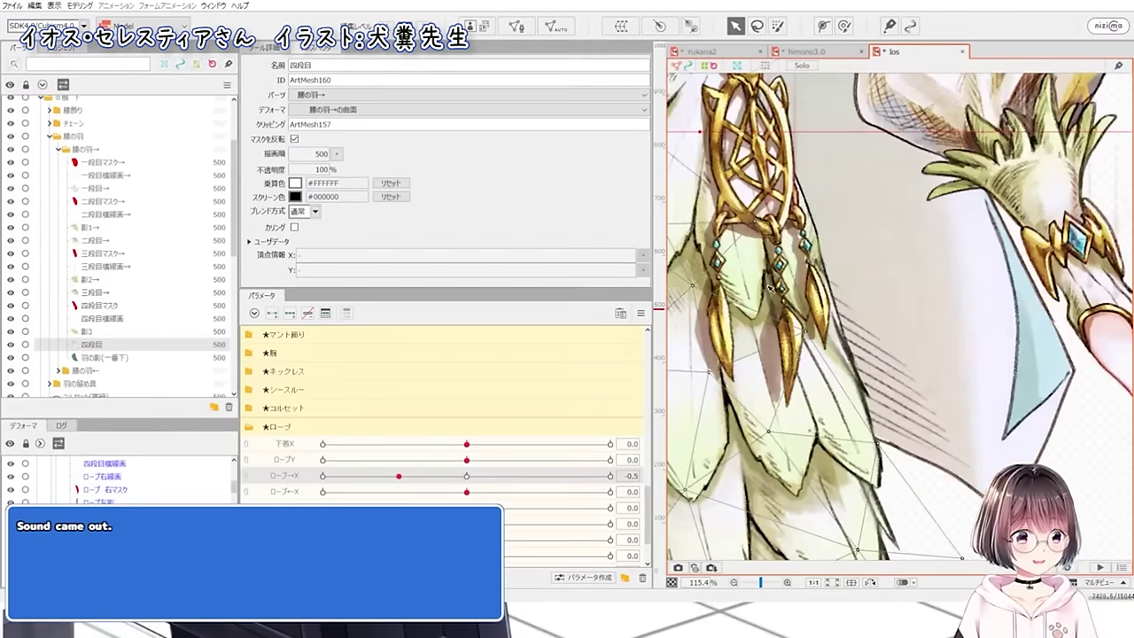
left_click(1002, 374)
left_click(467, 477)
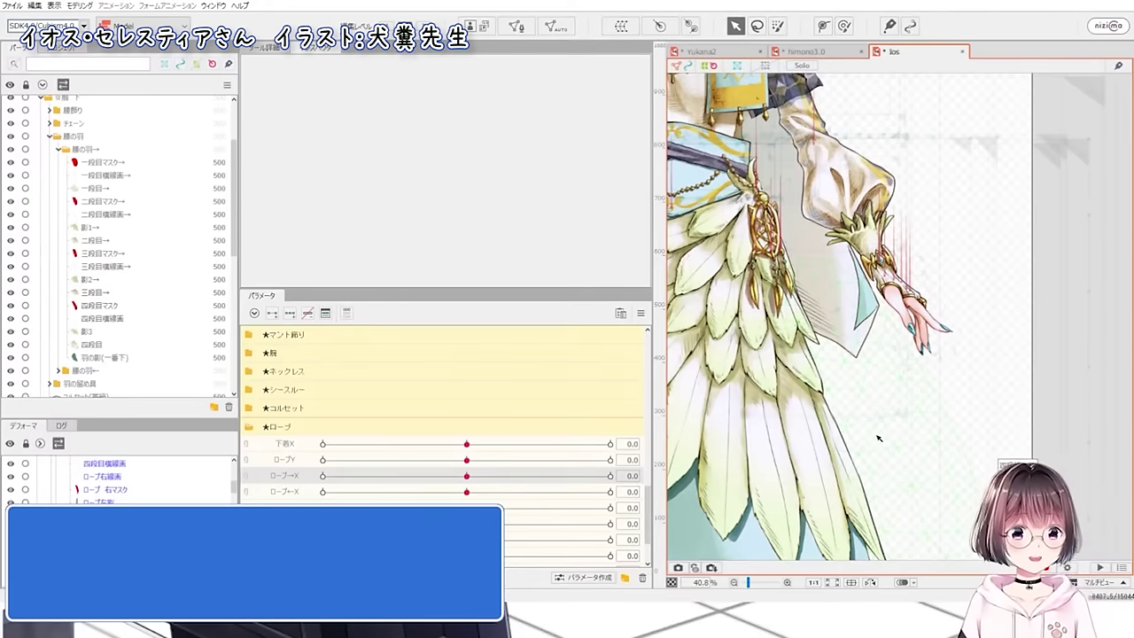
- Open the physics and scene blending settings and examine the waist feathers' sway in the preview
left_click(471, 476)
left_click(78, 5)
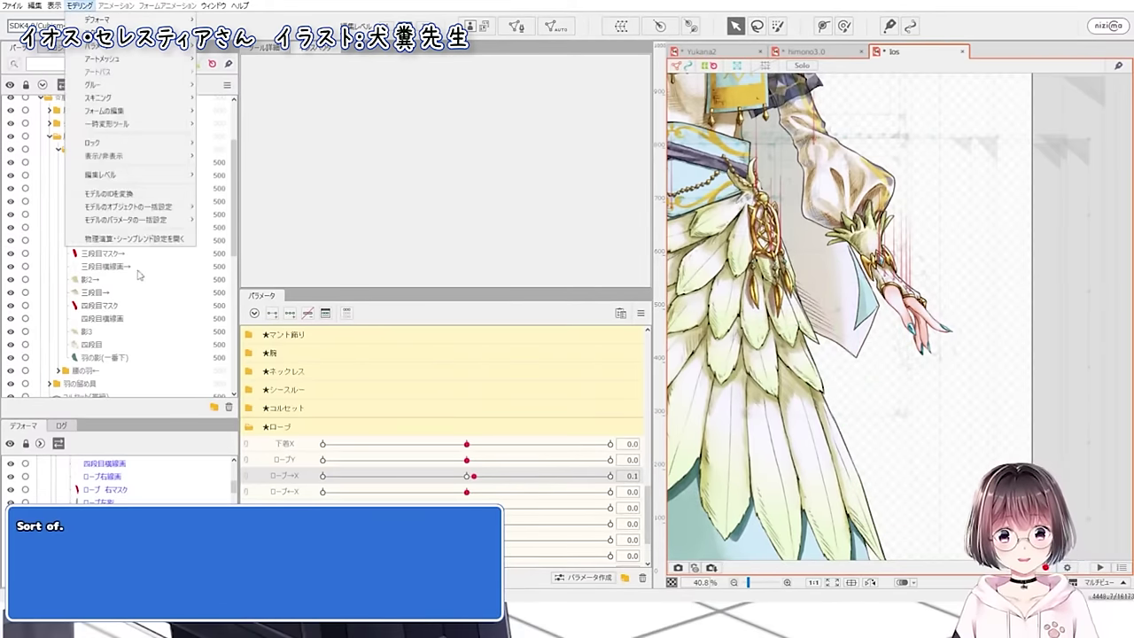
left_click(149, 239)
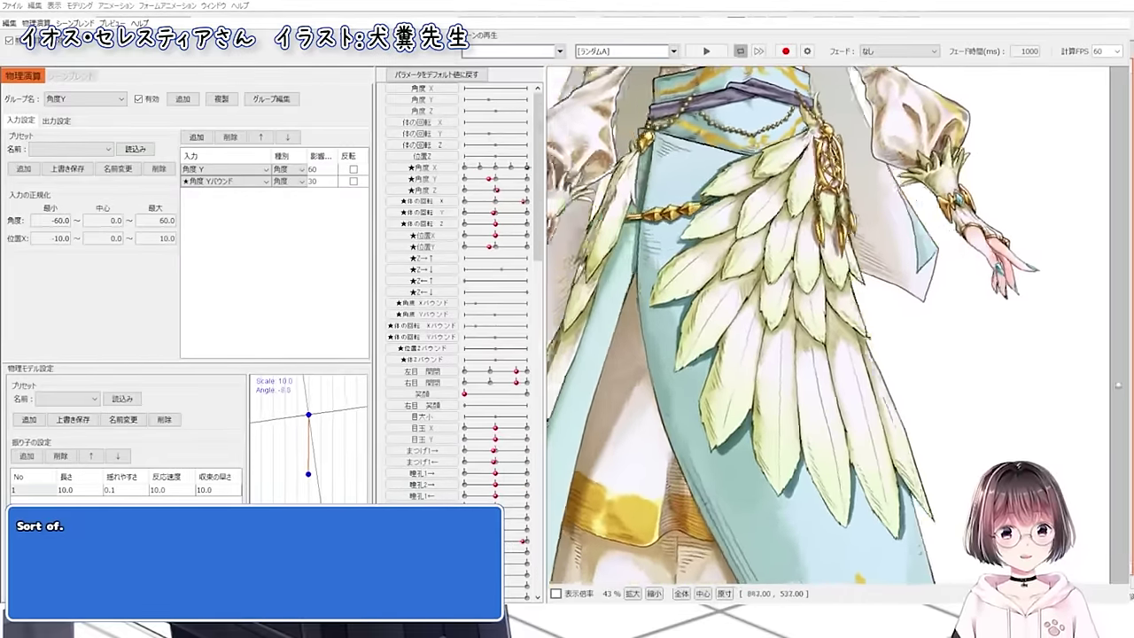
scroll(623, 412, "down", 5)
scroll(728, 382, "up", 4)
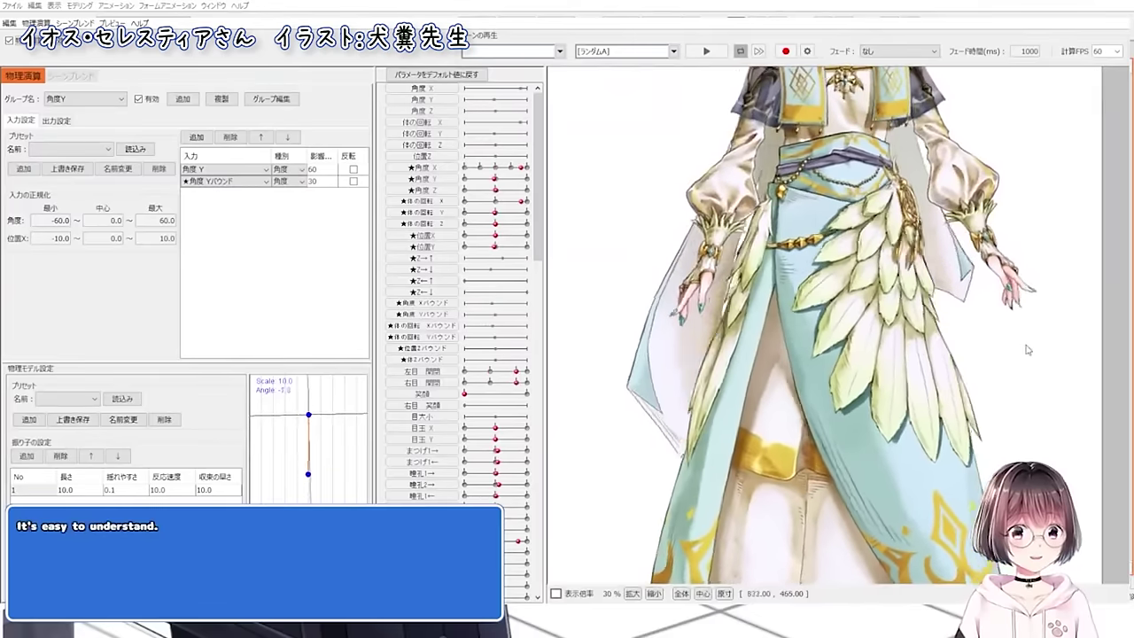
scroll(1031, 336, "up", 2)
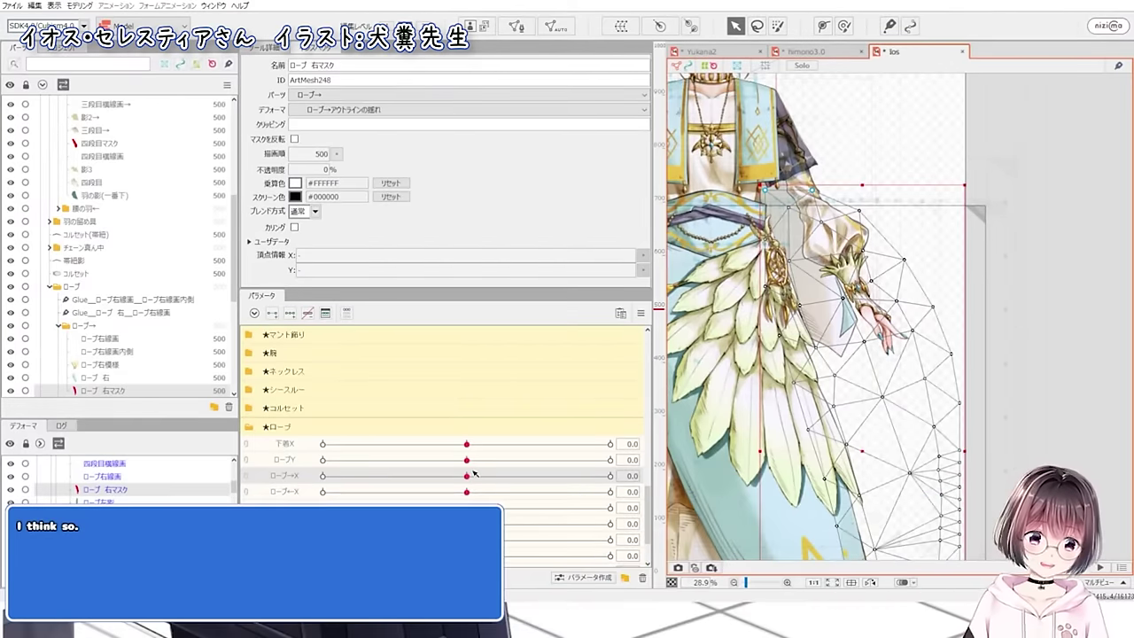
- Deselect ローブ 右マスク and view the whole Ios figure
left_click(1094, 355)
scroll(872, 288, "down", 5)
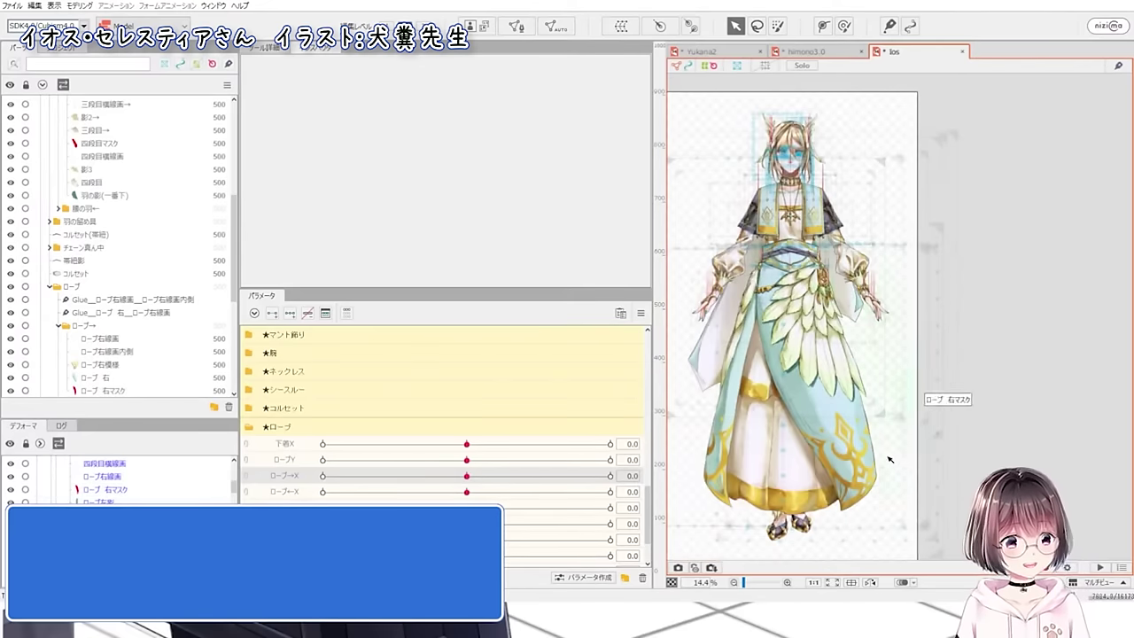
scroll(839, 298, "up", 3)
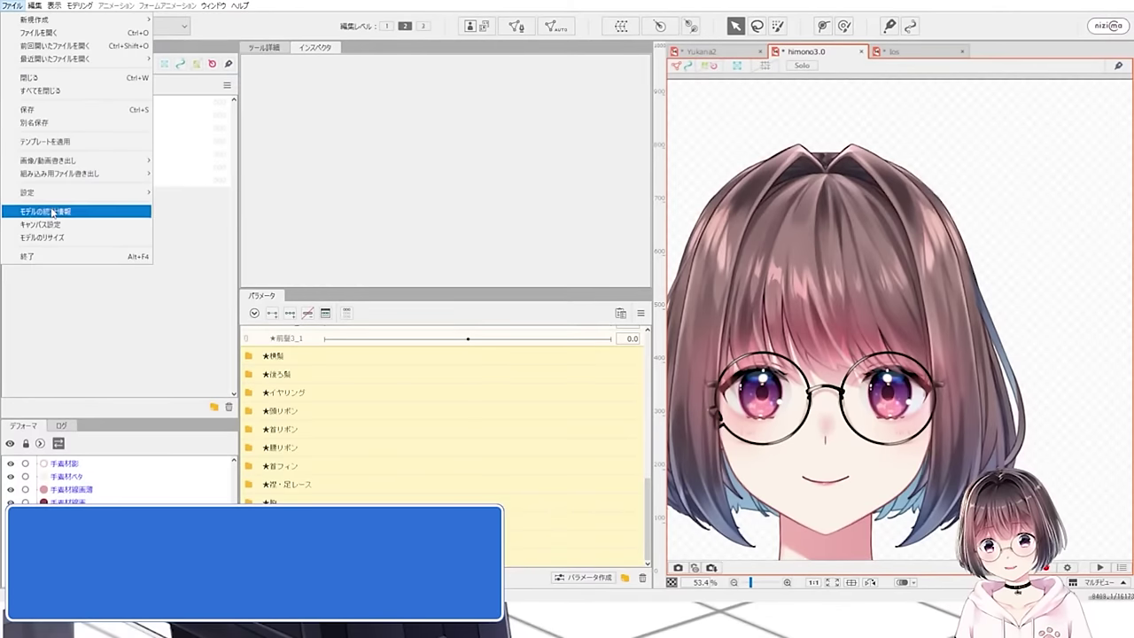
- Open the model statistics for the himono3.0 model
left_click(51, 213)
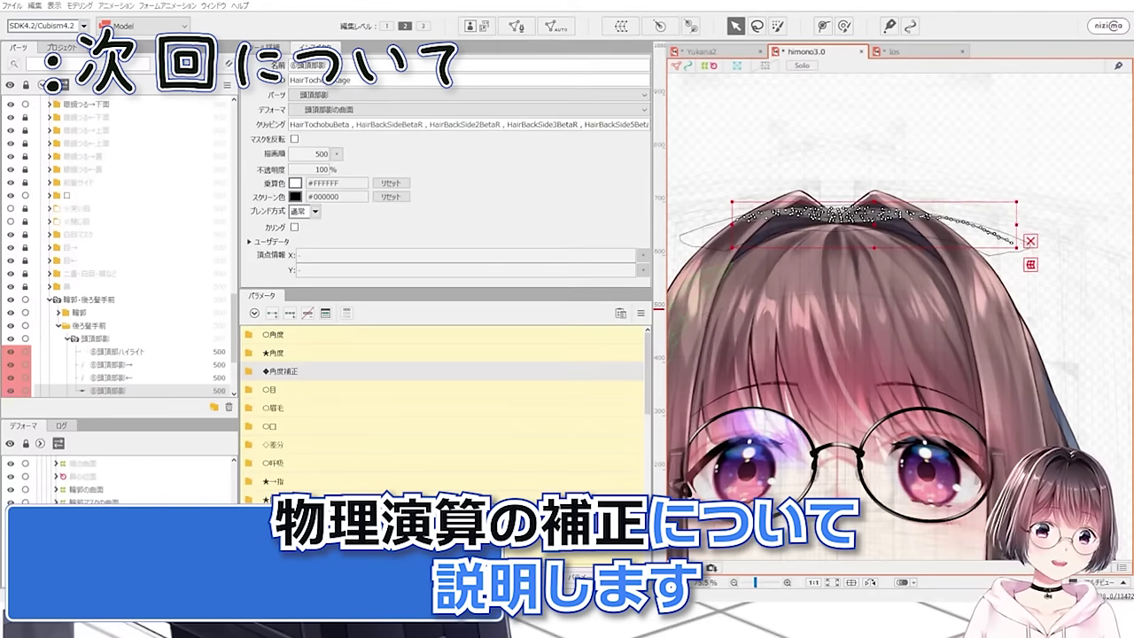
- Expand himono3.0's ◆角度補正 parameter folder and look through its correction parameters
left_click(264, 370)
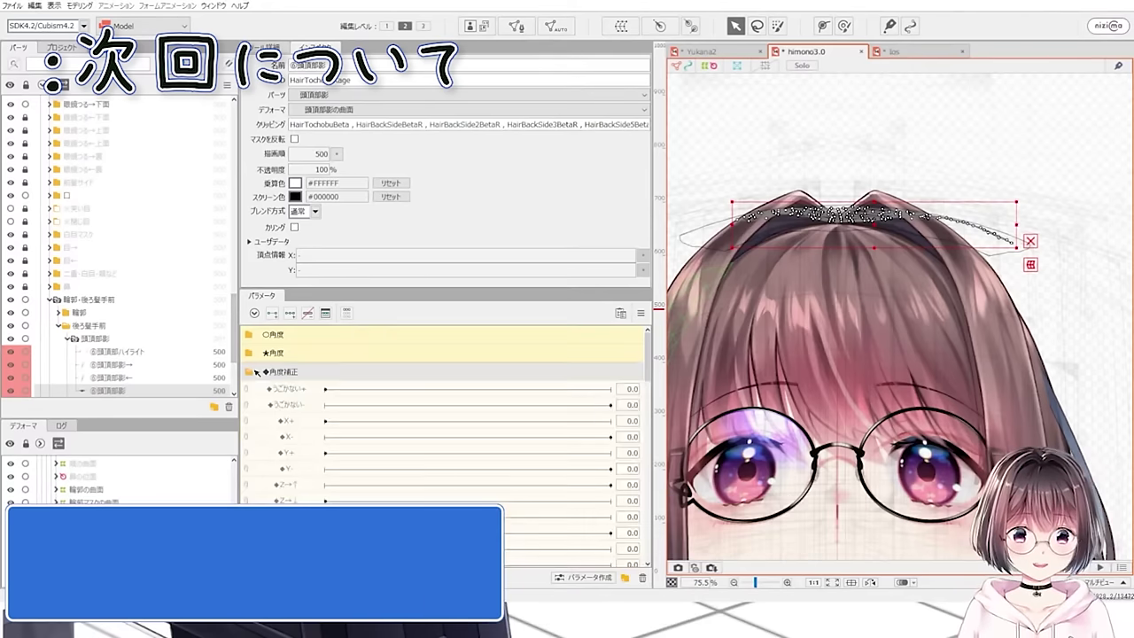
scroll(286, 405, "down", 5)
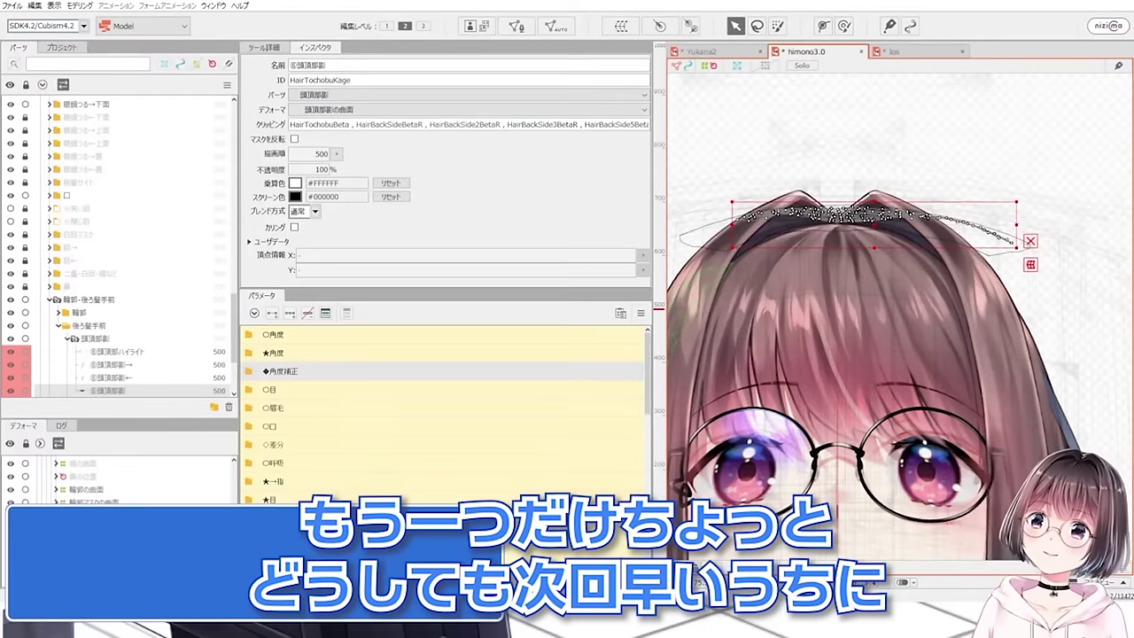